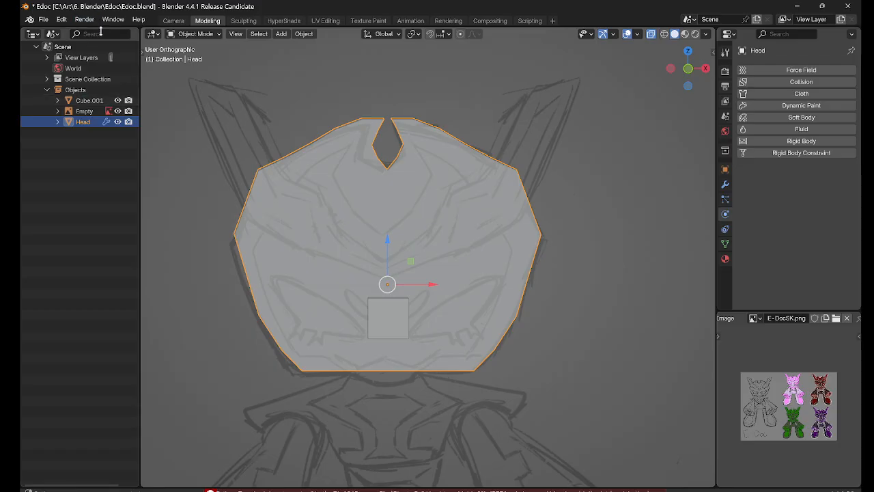
pyautogui.click(74, 102)
pyautogui.moveTo(494, 318); pyautogui.dragTo(430, 330, button='middle')
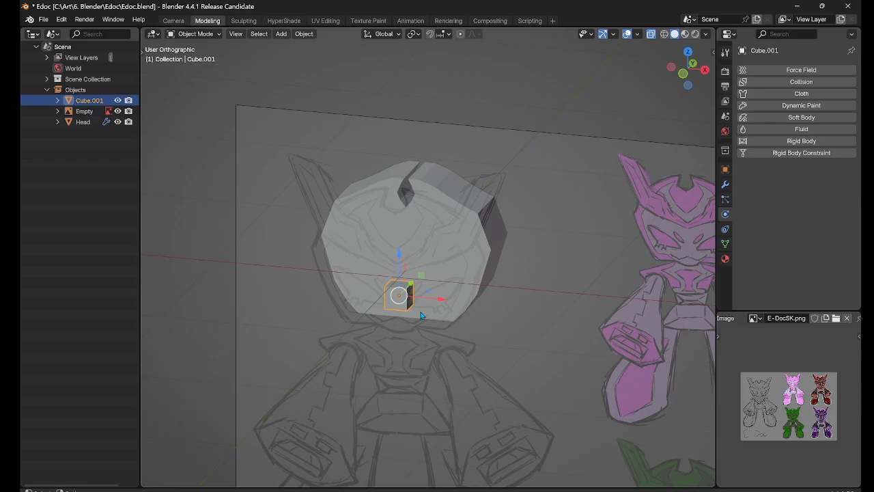
pyautogui.scroll(6, 429, 316)
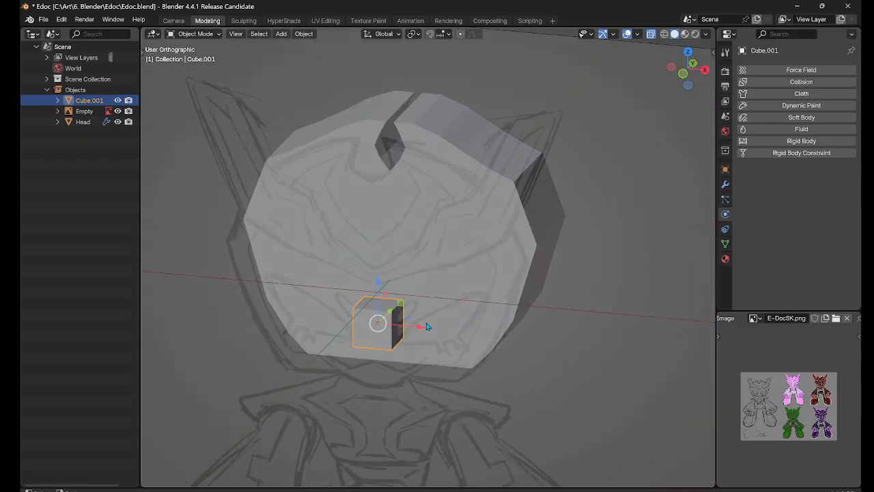
pyautogui.click(449, 245)
pyautogui.scroll(-4, 461, 212)
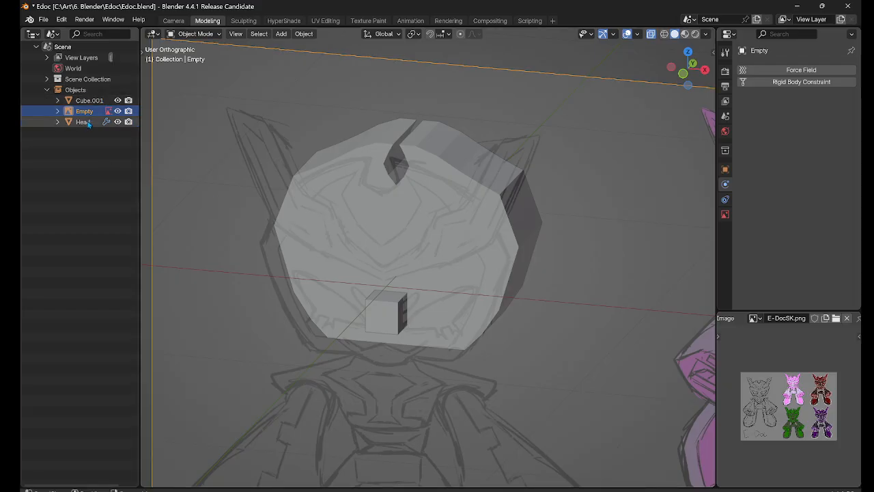
# Step: Show the Head object's Mirror modifier settings and switch the Head to Edit Mode
pyautogui.click(85, 121)
pyautogui.moveTo(203, 162); pyautogui.dragTo(519, 192, button='middle')
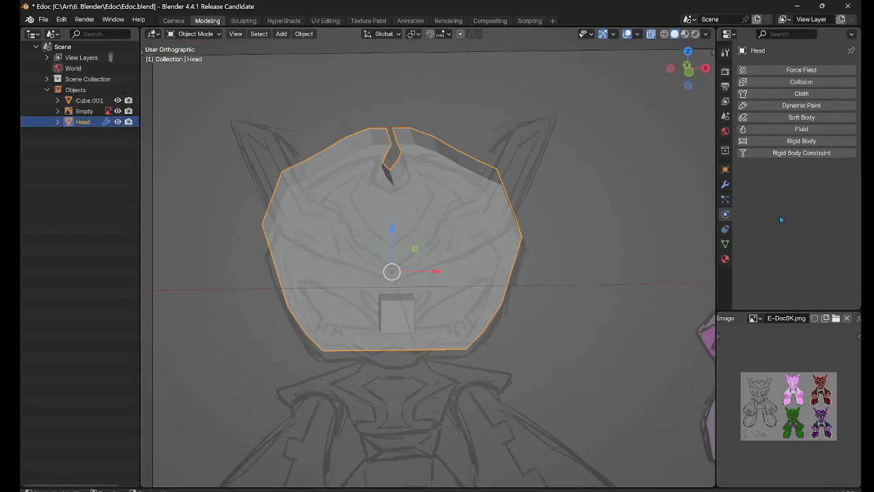
pyautogui.click(725, 184)
pyautogui.hotkey('ctrl', 'Tab')
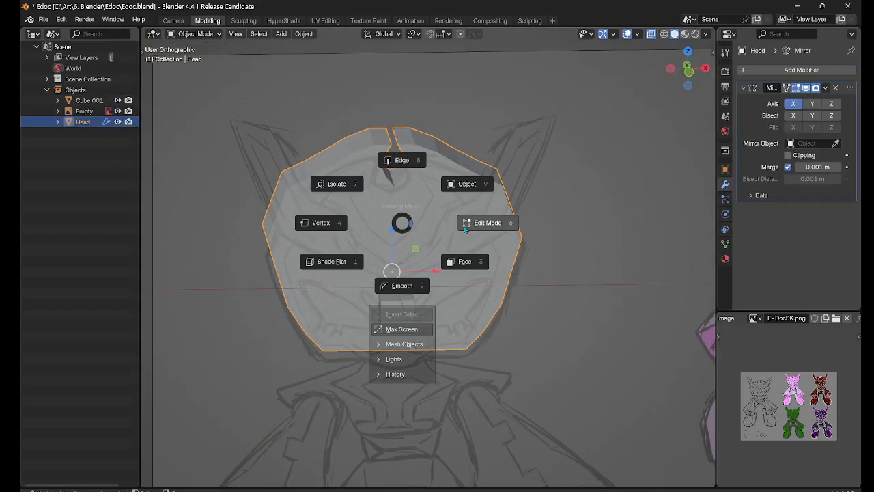
pyautogui.click(463, 230)
# Step: Align the viewport to the front orthographic view, framing the lower face of the head
pyautogui.moveTo(402, 251)
pyautogui.mouseDown(button='middle')
pyautogui.moveTo(322, 246)
pyautogui.moveTo(396, 248)
pyautogui.mouseUp(button='middle')
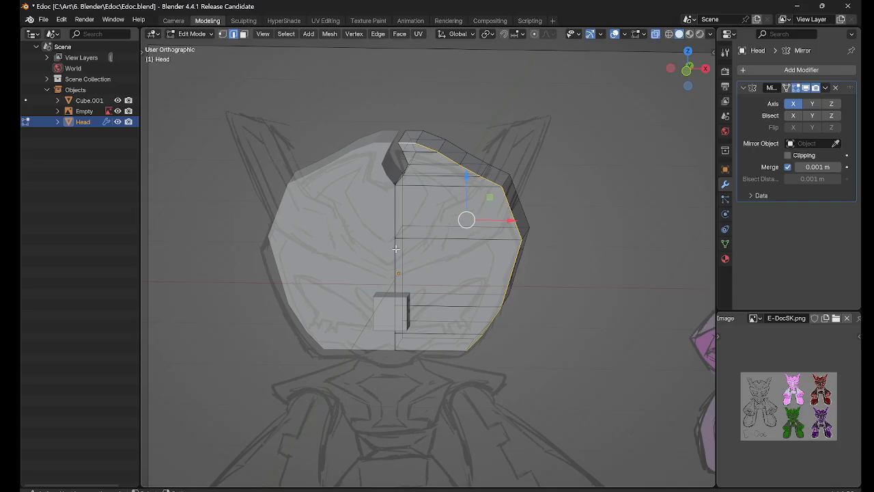
pyautogui.scroll(4, 343, 218)
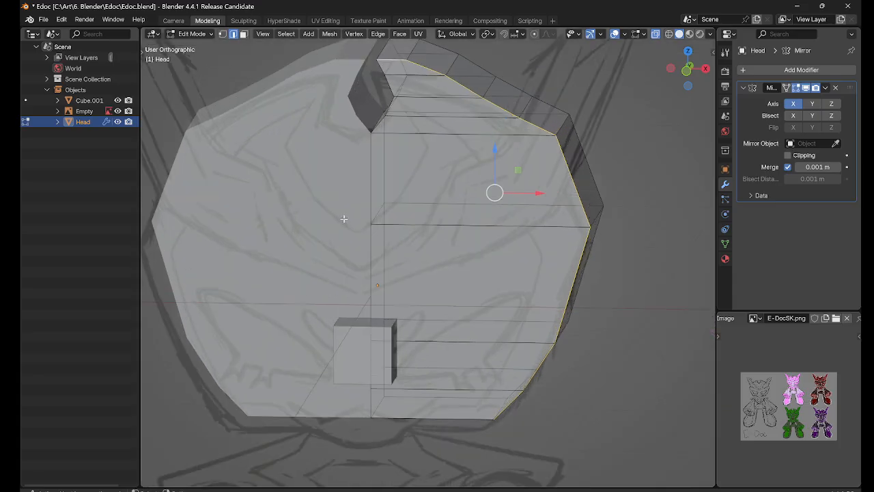
pyautogui.moveTo(334, 241)
pyautogui.mouseDown(button='middle')
pyautogui.moveTo(348, 246)
pyautogui.moveTo(339, 242)
pyautogui.mouseUp(button='middle')
pyautogui.scroll(-4, 339, 242)
pyautogui.moveTo(333, 276); pyautogui.dragTo(332, 271, button='middle')
pyautogui.press('`')
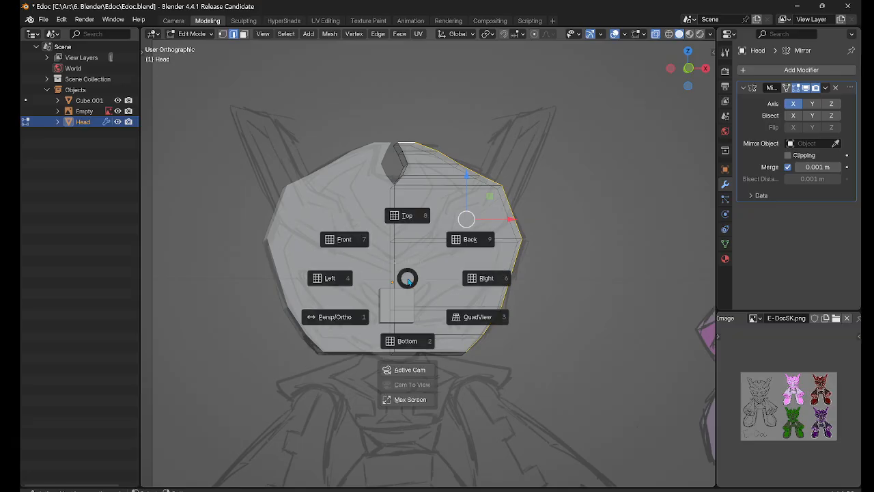
pyautogui.click(328, 237)
pyautogui.scroll(2, 353, 287)
pyautogui.scroll(2, 353, 287)
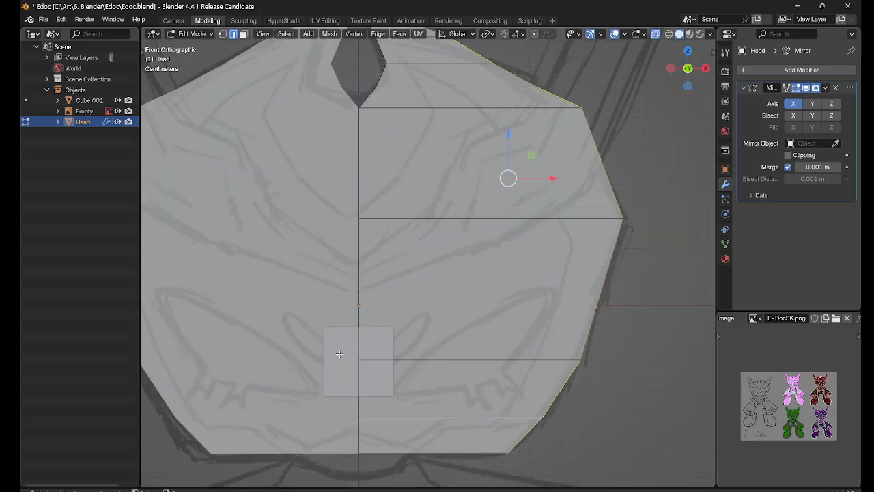
# Step: Try to pick the small cube while editing the Head mesh, and return to Object Mode
pyautogui.click(339, 354)
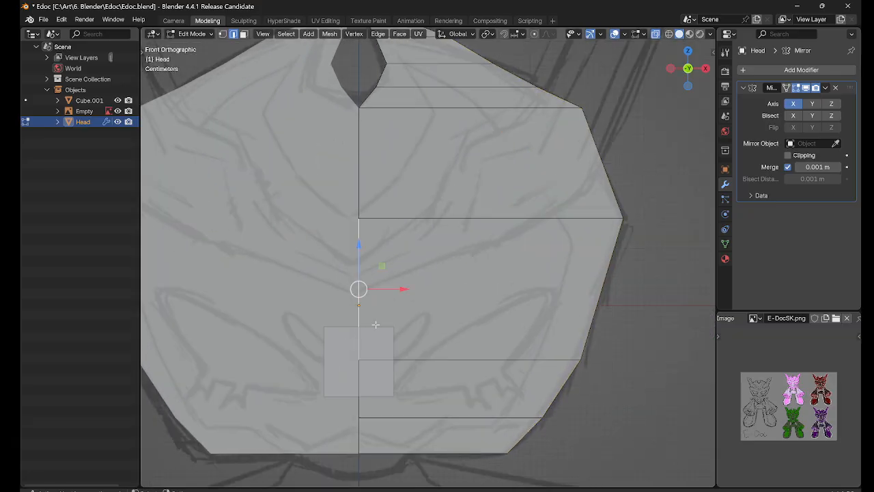
pyautogui.press('`')
pyautogui.click(307, 364)
pyautogui.press('`')
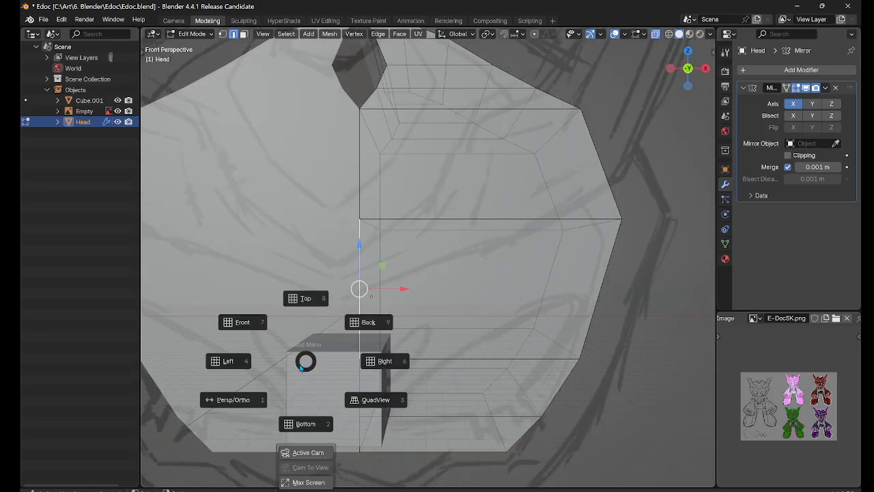
pyautogui.click(234, 402)
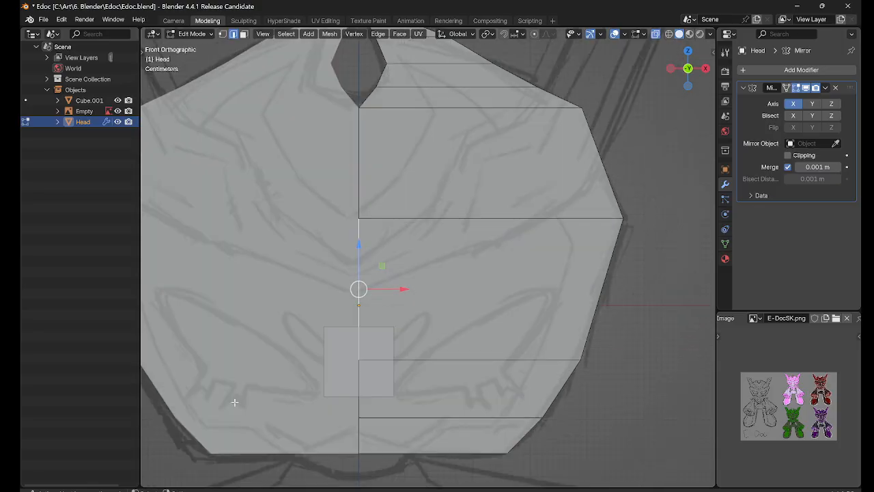
pyautogui.click(340, 367)
pyautogui.press('Tab')
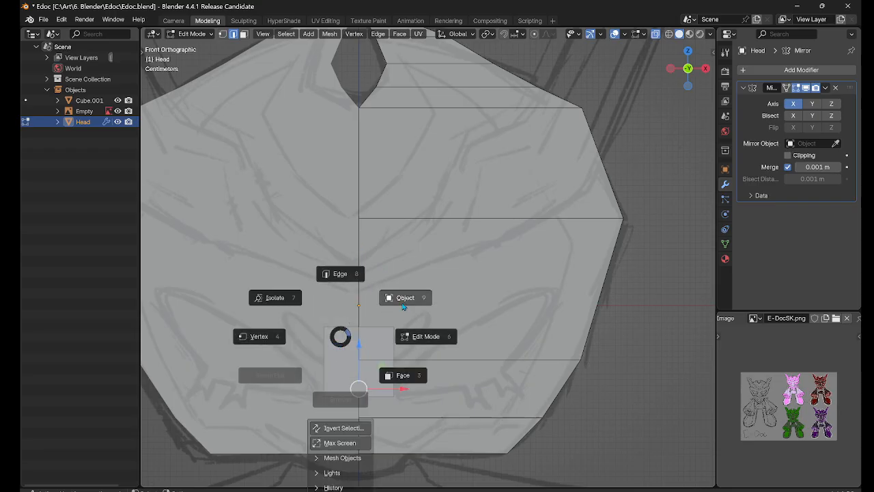
pyautogui.click(404, 301)
# Step: Select the small cube and move it about 0.184 m along X onto the sketched eye on the right
pyautogui.scroll(-2, 390, 325)
pyautogui.click(630, 368)
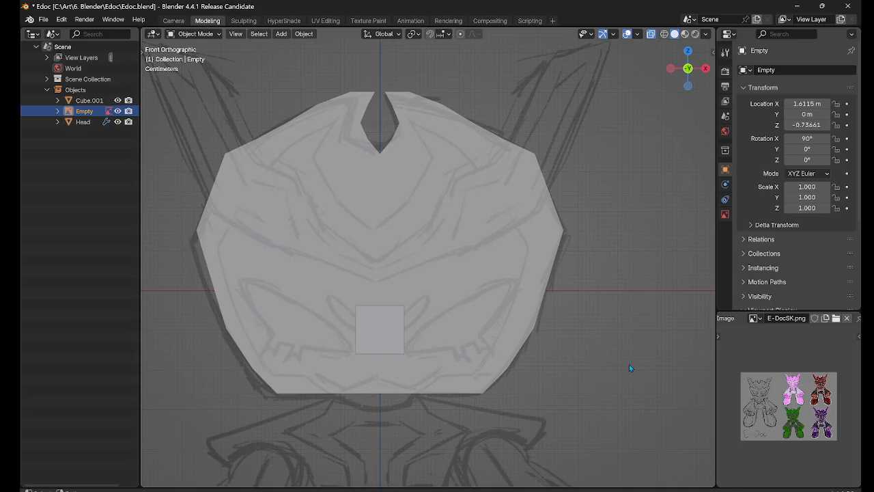
pyautogui.click(380, 325)
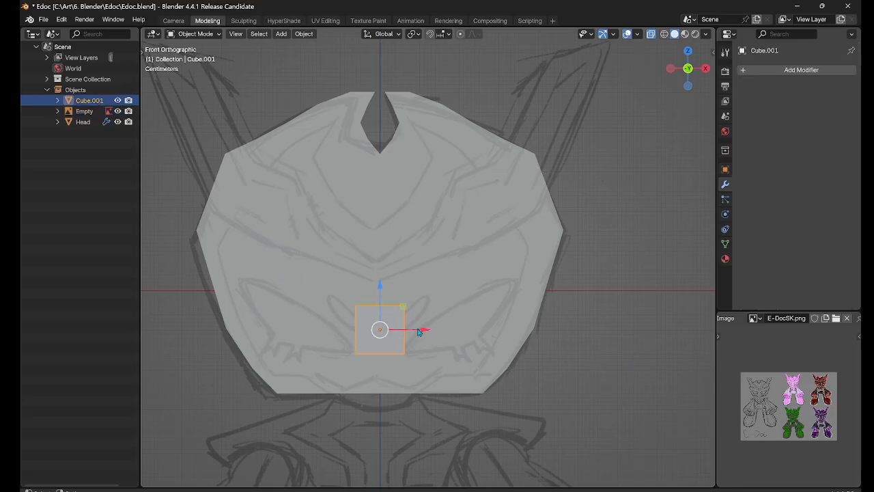
pyautogui.click(345, 312)
pyautogui.click(377, 334)
pyautogui.moveTo(429, 329); pyautogui.dragTo(496, 337)
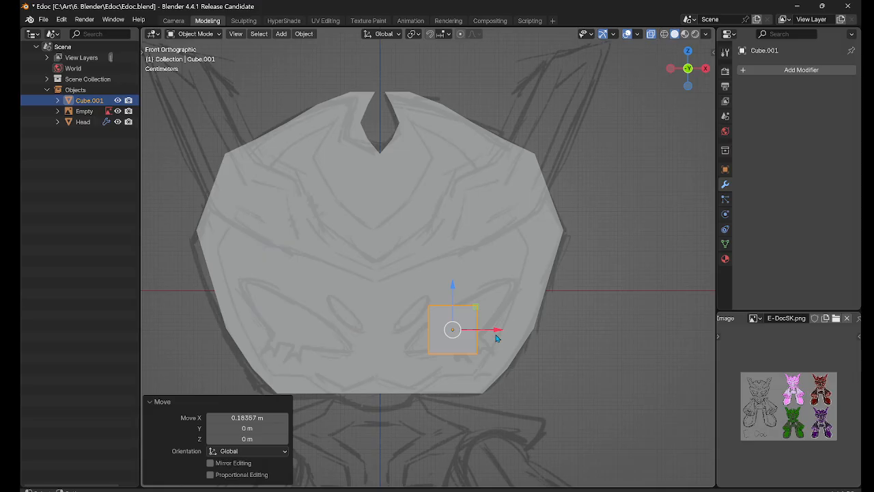
# Step: Rotate the cube about -34.7° around the Y axis to follow the slant of the eye
pyautogui.hotkey('shift', 'space')
pyautogui.press('r')
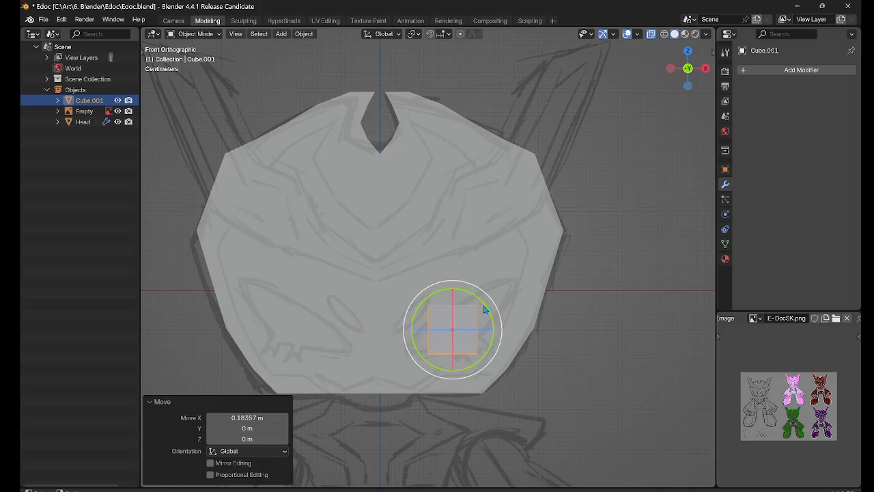
pyautogui.moveTo(488, 311); pyautogui.dragTo(474, 276)
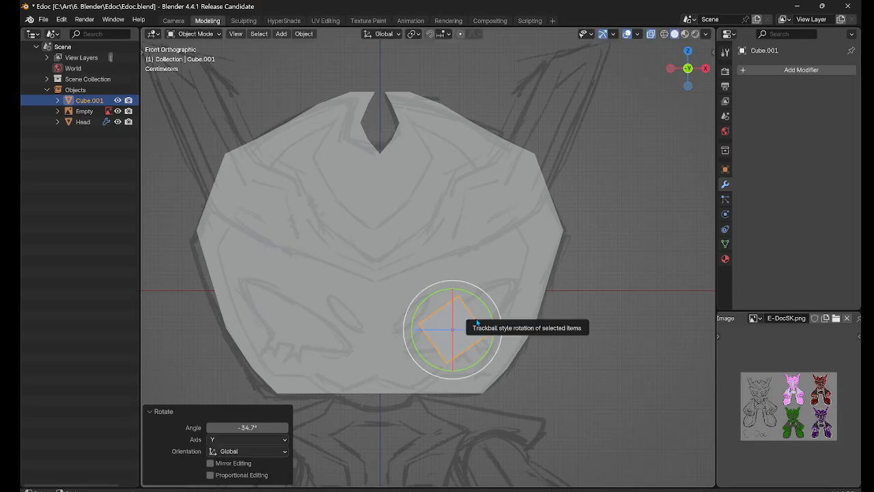
# Step: Scale the rotated cube down slightly within the sketched eye, keeping it selected
pyautogui.hotkey('shift', 'space')
pyautogui.press('s')
pyautogui.moveTo(460, 329); pyautogui.dragTo(458, 328)
pyautogui.click(606, 339)
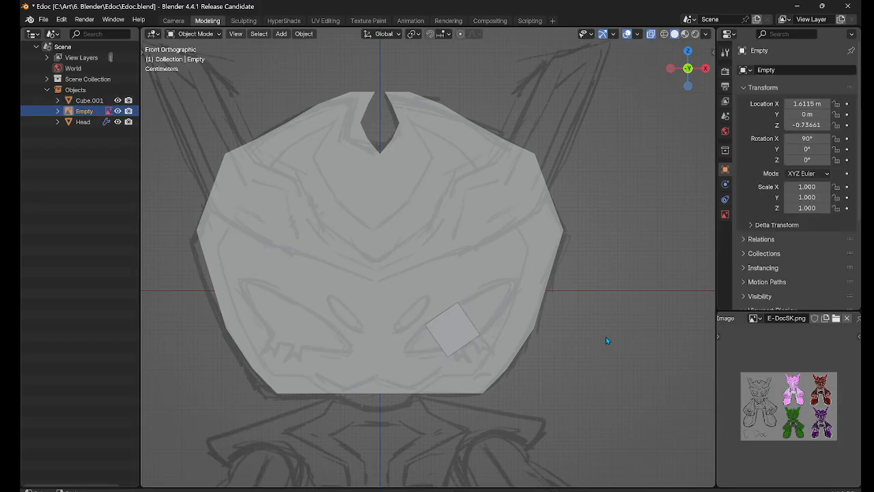
pyautogui.click(459, 335)
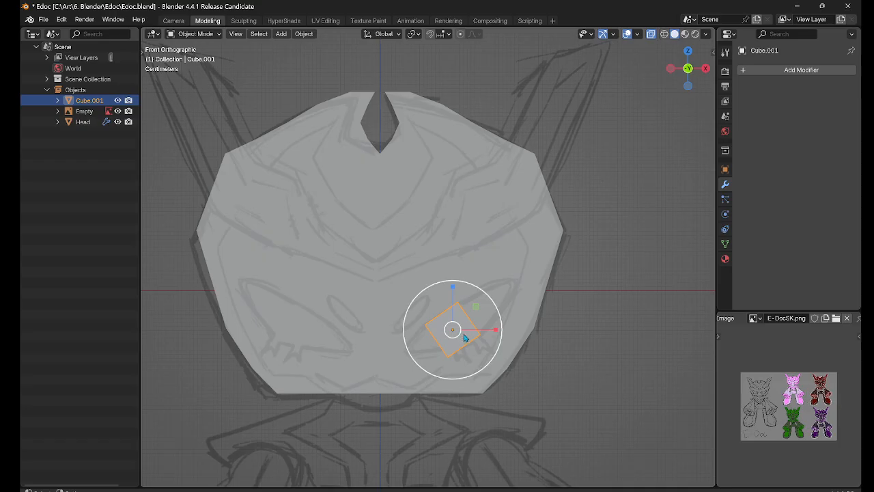
# Step: Nudge the cube about 0.008 m along X within the sketched eye
pyautogui.hotkey('shift', 'space')
pyautogui.press('g')
pyautogui.moveTo(496, 330); pyautogui.dragTo(497, 333)
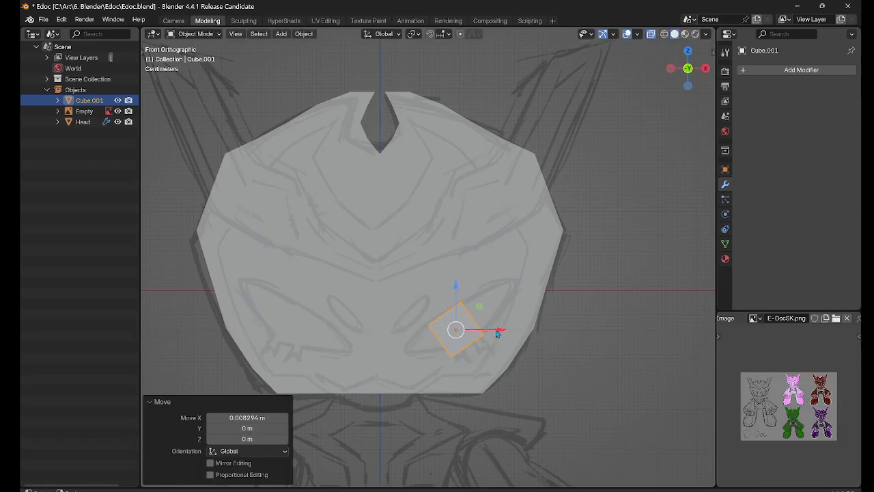
# Step: Scale the cube down further and rotate it about 5.9° around the Y axis to fit the eye outline
pyautogui.hotkey('shift', 'space')
pyautogui.press('s')
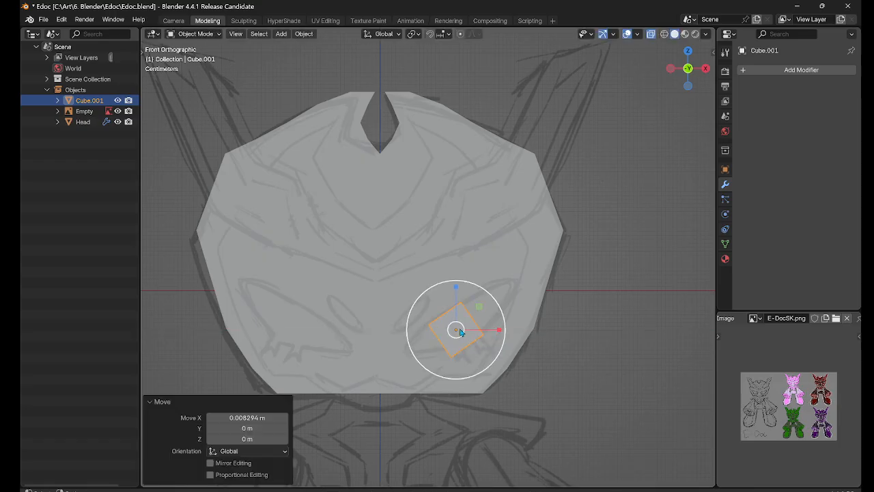
pyautogui.moveTo(459, 331); pyautogui.dragTo(491, 307)
pyautogui.press('r')
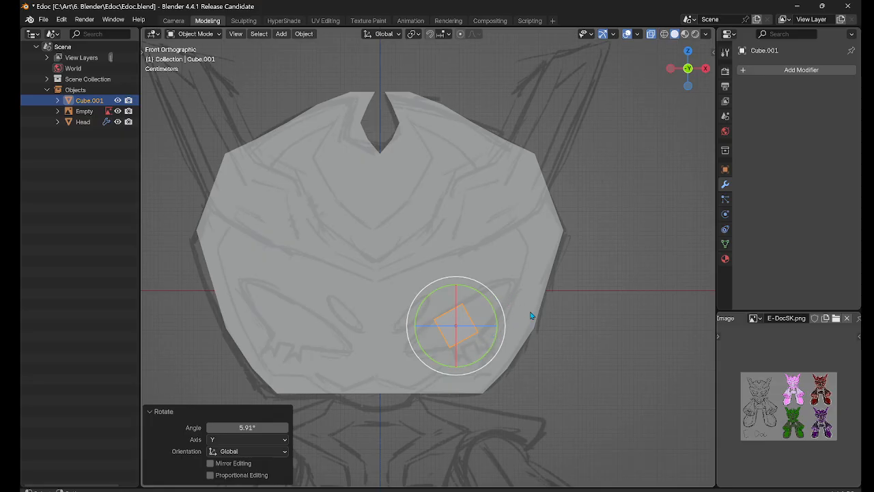
pyautogui.click(538, 340)
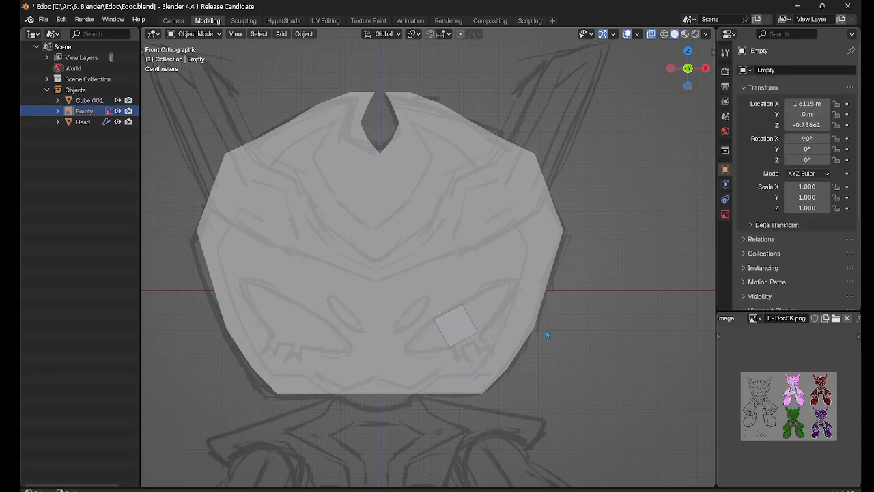
# Step: Examine how the cube sits against the eye sketch and the front of the head from several angles
pyautogui.click(468, 315)
pyautogui.press('Tab')
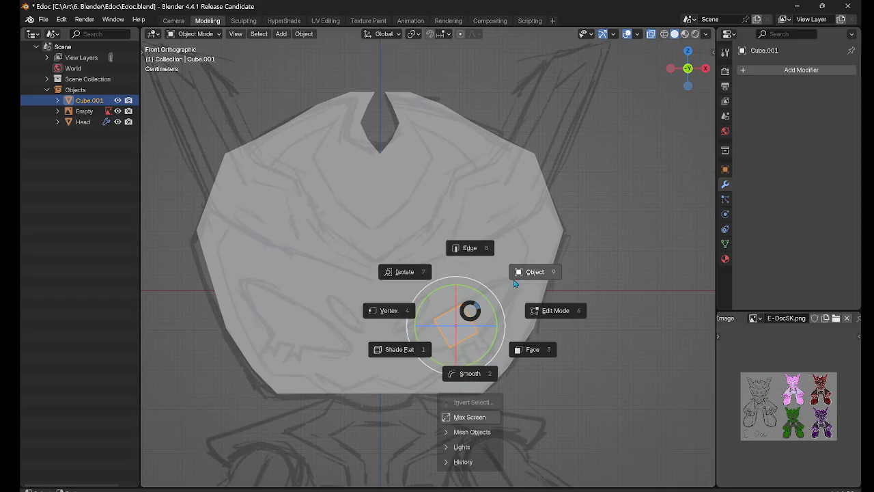
pyautogui.click(515, 283)
pyautogui.click(439, 332)
pyautogui.click(451, 324)
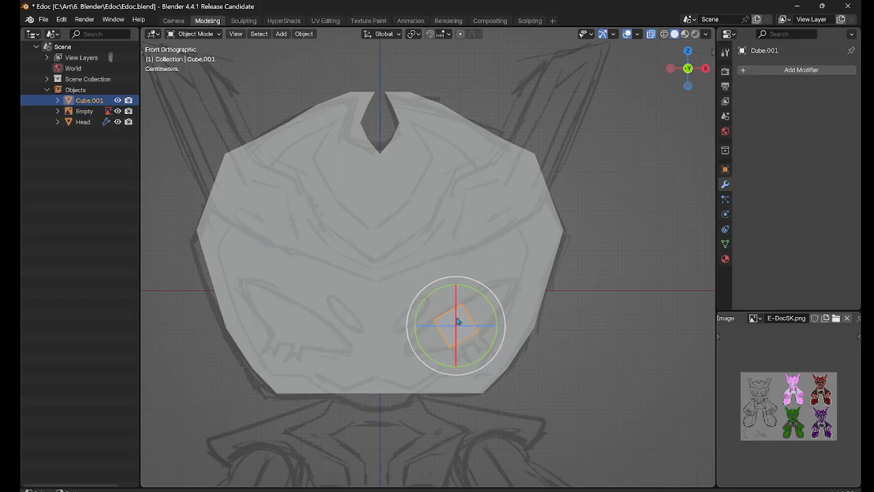
pyautogui.scroll(-4, 509, 346)
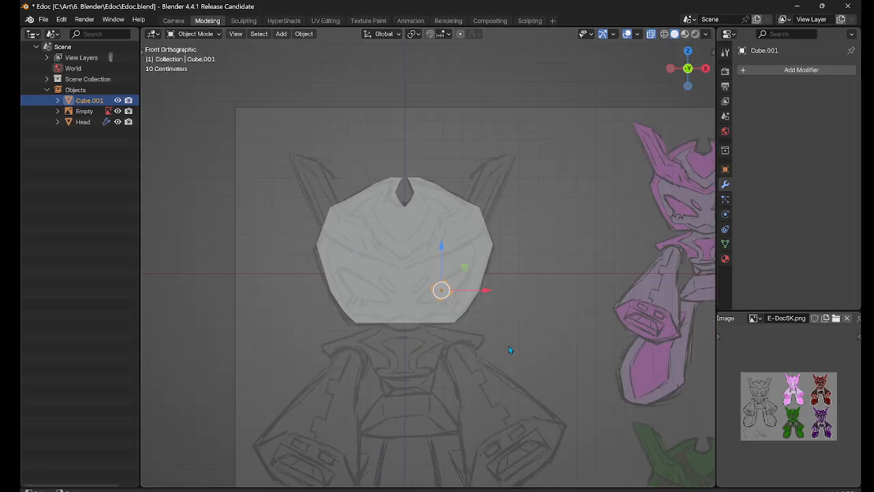
pyautogui.scroll(7, 512, 345)
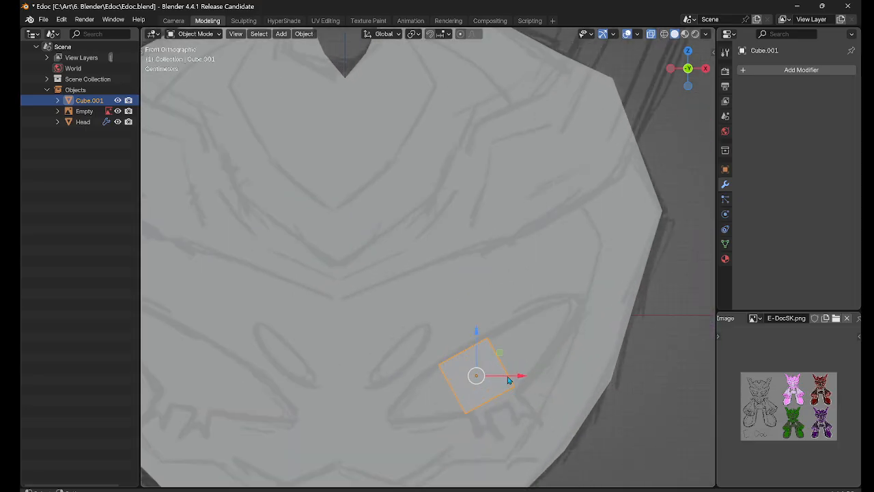
pyautogui.press('`')
pyautogui.press('Escape')
pyautogui.moveTo(508, 374); pyautogui.dragTo(513, 278, button='middle')
pyautogui.click(543, 345)
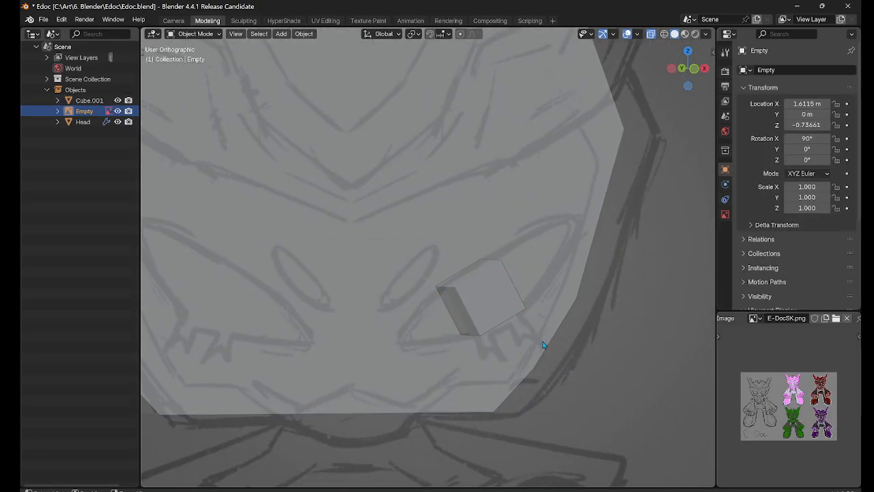
pyautogui.moveTo(543, 344); pyautogui.dragTo(468, 312, button='middle')
pyautogui.click(491, 309)
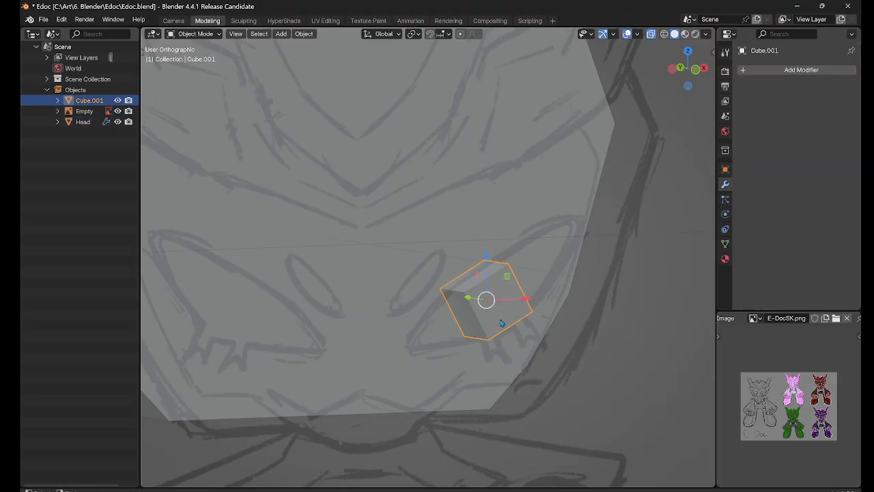
pyautogui.moveTo(520, 329); pyautogui.dragTo(565, 338, button='middle')
# Step: Select the Empty reference image and move it about 0.0987 m along the Y axis
pyautogui.click(488, 284)
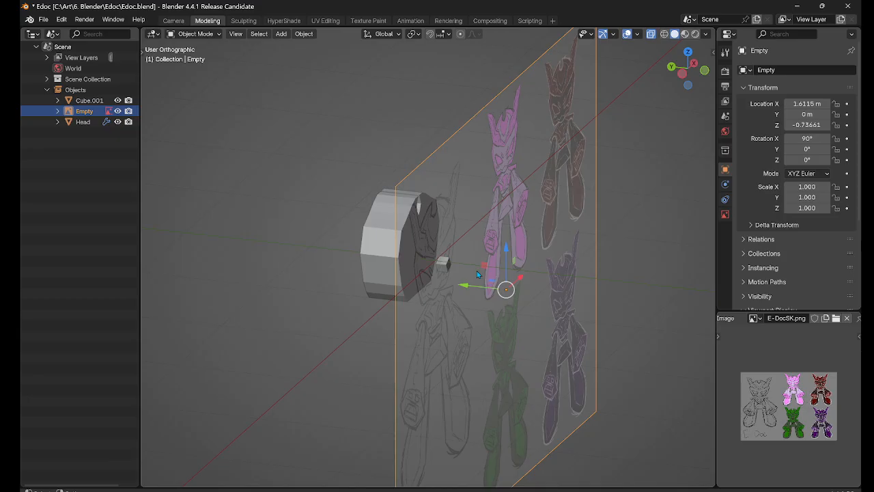
pyautogui.moveTo(496, 292); pyautogui.dragTo(688, 344, button='middle')
pyautogui.moveTo(595, 321); pyautogui.dragTo(590, 315)
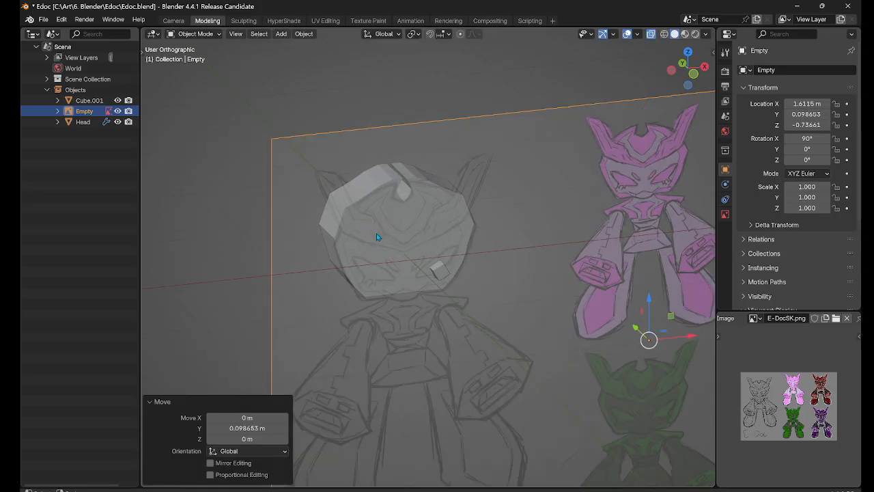
pyautogui.scroll(5, 437, 294)
pyautogui.click(463, 309)
pyautogui.moveTo(463, 310)
pyautogui.mouseDown(button='middle')
pyautogui.moveTo(542, 321)
pyautogui.moveTo(554, 307)
pyautogui.moveTo(437, 299)
pyautogui.mouseUp(button='middle')
pyautogui.scroll(4, 441, 300)
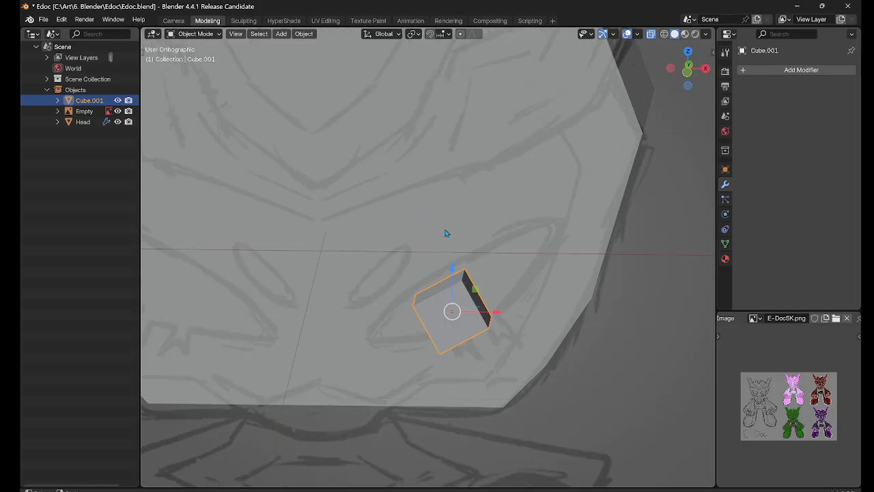
pyautogui.scroll(-8, 445, 233)
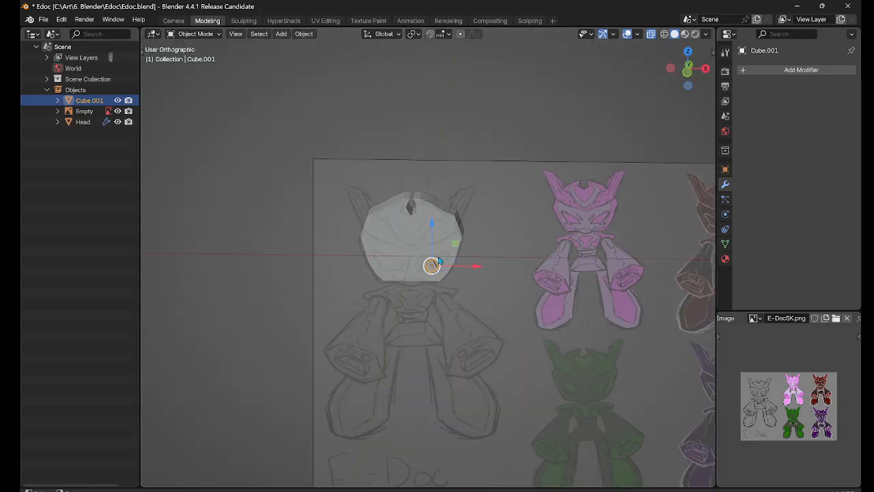
# Step: Rename the Cube.001 object to "eye"
pyautogui.click(95, 114)
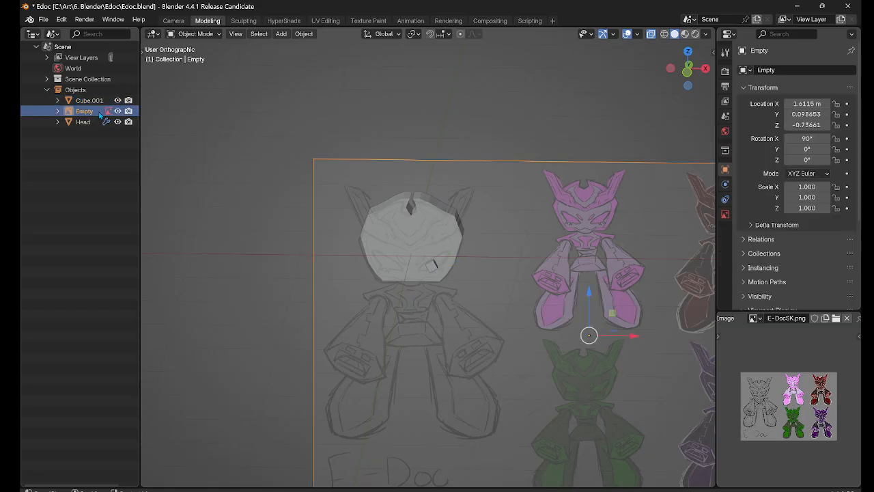
pyautogui.click(96, 102)
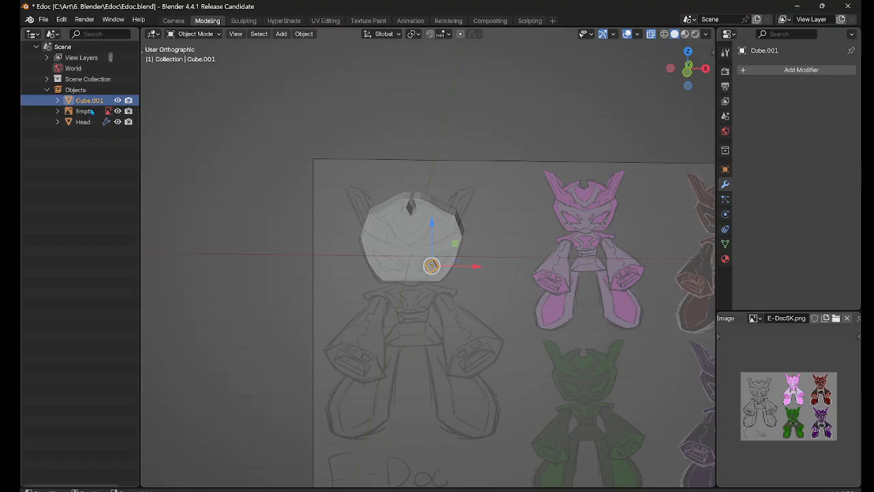
pyautogui.doubleClick(89, 99)
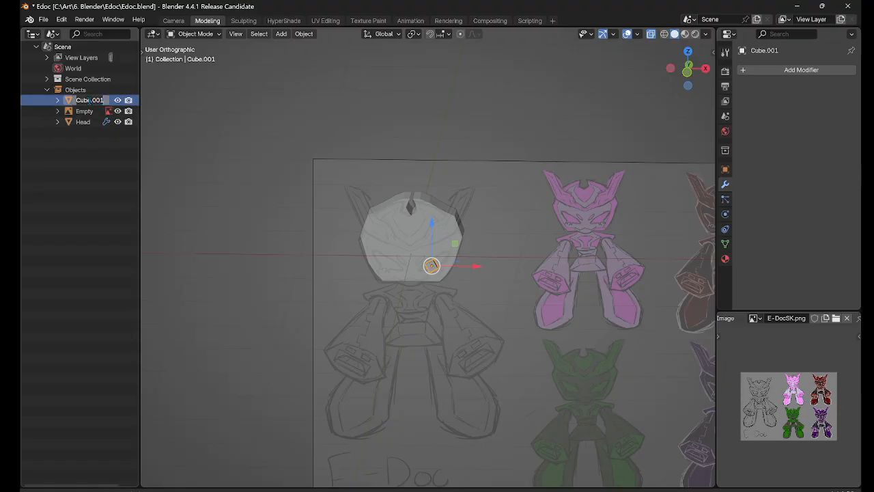
pyautogui.write('eye')
pyautogui.press('Return')
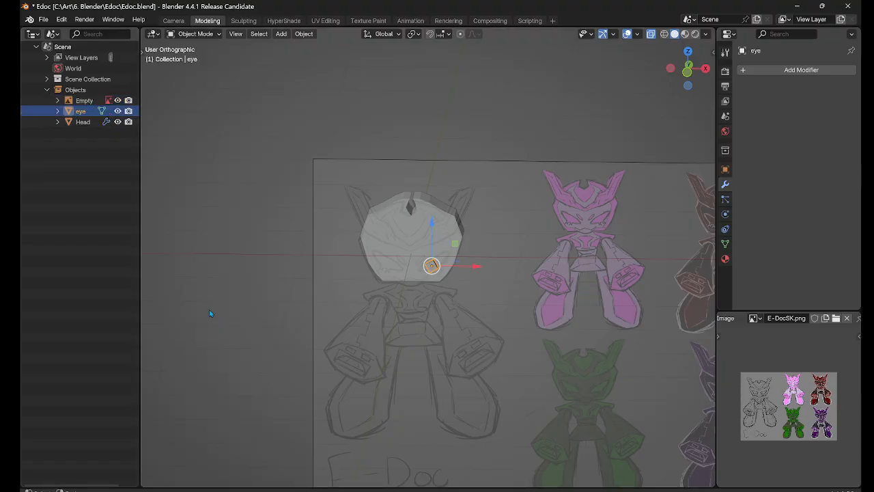
# Step: Start face editing on the eye cube and select its side face nearest the sketched eye's inner corner
pyautogui.scroll(4, 561, 268)
pyautogui.scroll(4, 561, 269)
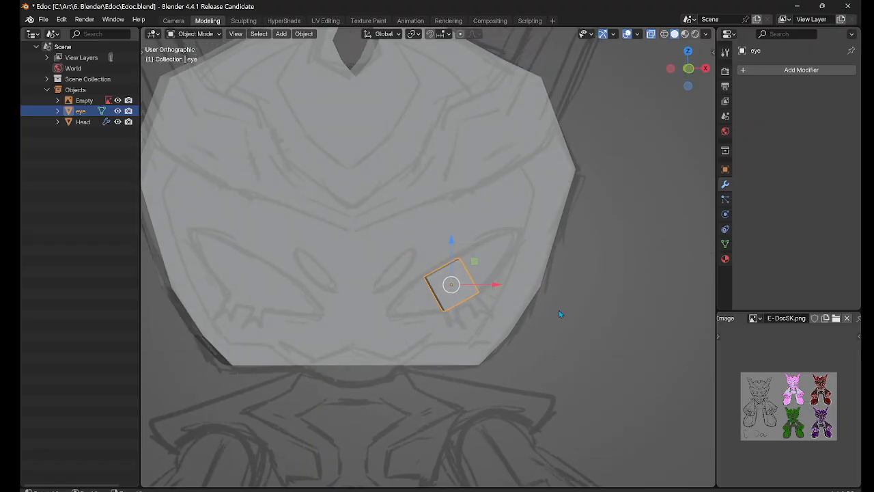
pyautogui.scroll(3, 476, 300)
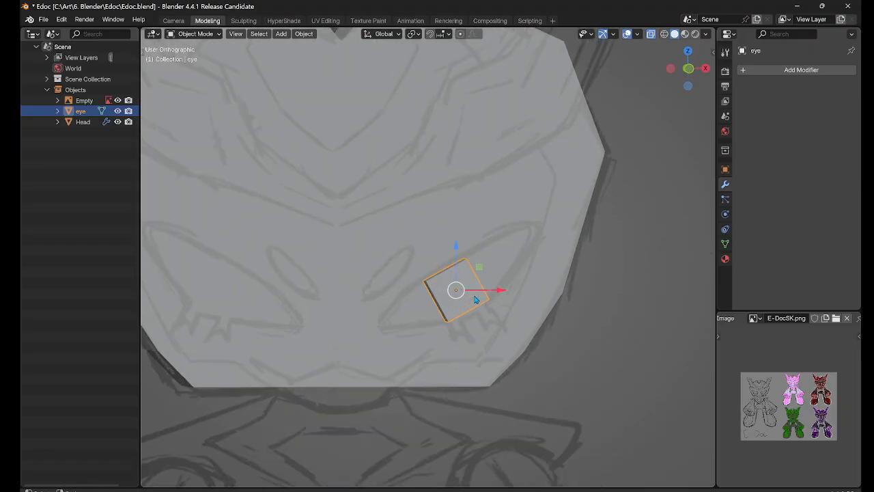
pyautogui.moveTo(490, 305); pyautogui.dragTo(498, 297, button='middle')
pyautogui.rightClick(491, 289)
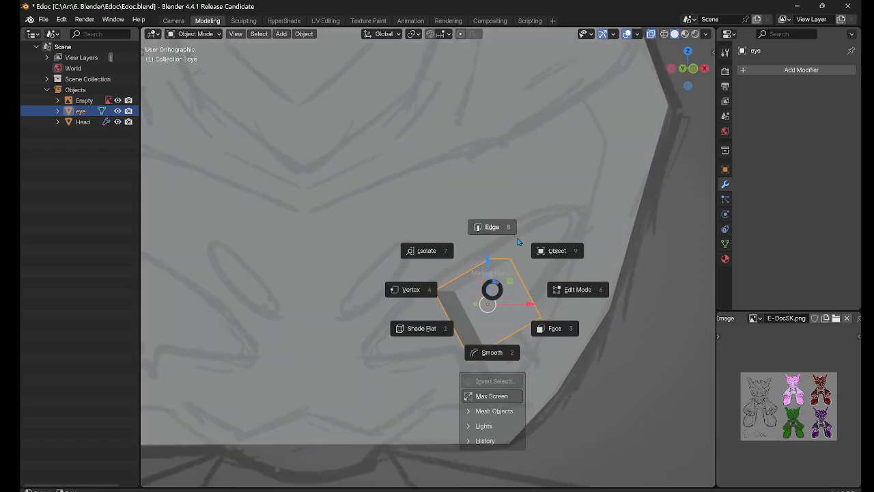
pyautogui.click(506, 330)
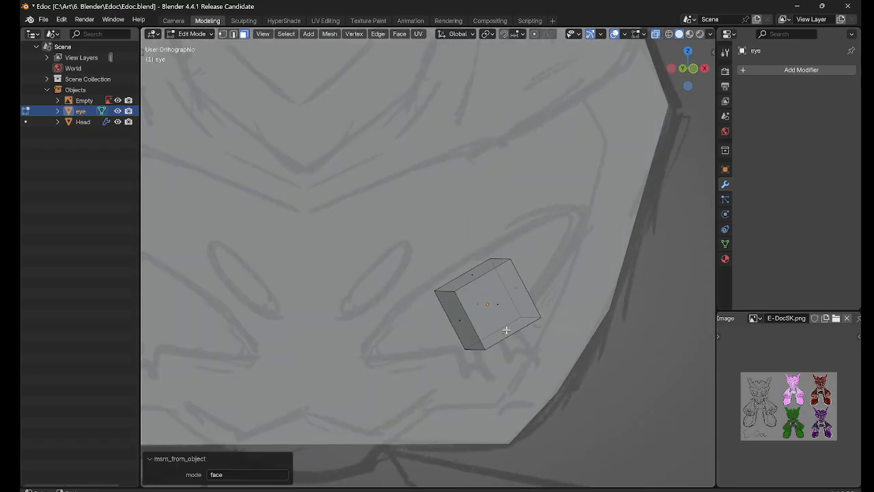
pyautogui.click(459, 320)
# Step: Extrude the selected face about 0.044 m toward the eye's inner corner in the front view
pyautogui.scroll(-5, 546, 305)
pyautogui.moveTo(530, 307); pyautogui.dragTo(488, 291, button='middle')
pyautogui.scroll(3, 487, 295)
pyautogui.scroll(-3, 485, 287)
pyautogui.press('`')
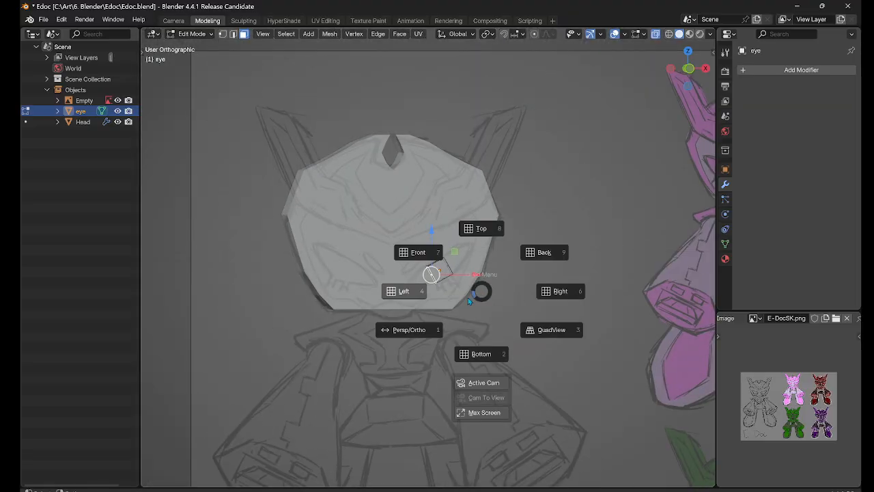
pyautogui.click(429, 270)
pyautogui.scroll(6, 440, 279)
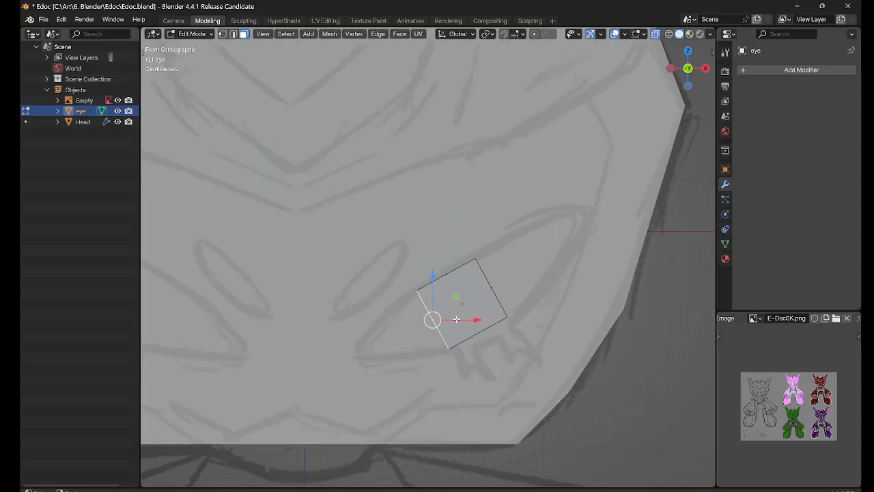
pyautogui.press('e')
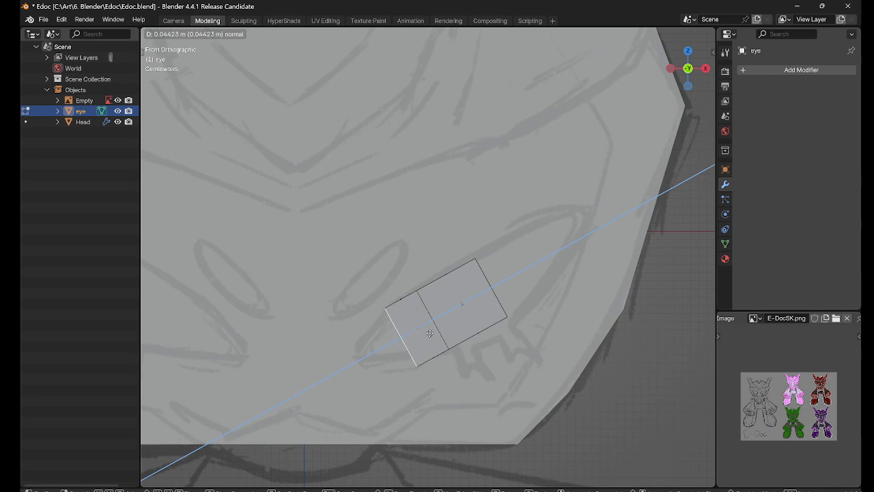
pyautogui.click(432, 333)
# Step: Try scaling the extruded end face to 0.577 along X and Z only, then undo the scaling
pyautogui.press('s')
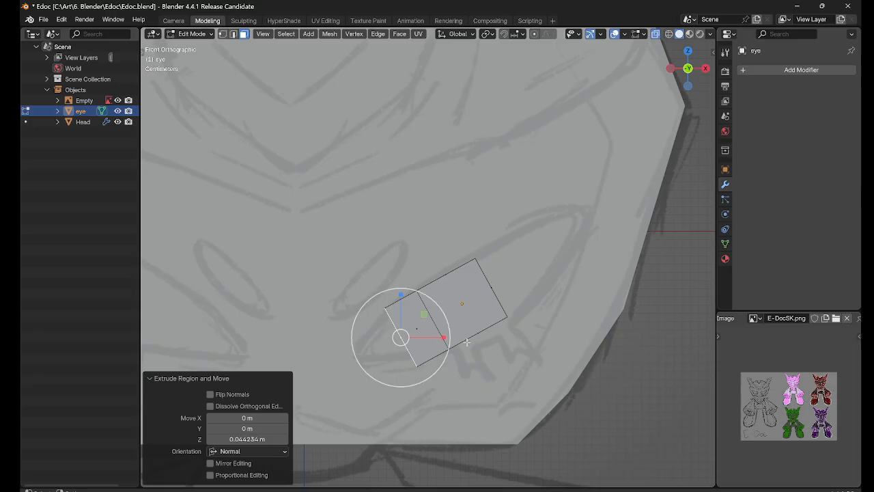
pyautogui.click(394, 332)
pyautogui.hotkey('ctrl', 'z')
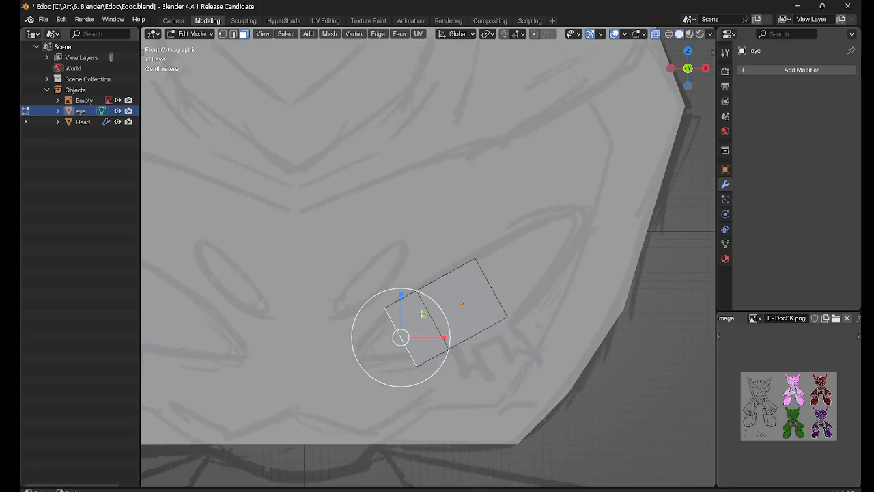
pyautogui.moveTo(425, 312); pyautogui.dragTo(413, 321)
pyautogui.moveTo(458, 326); pyautogui.dragTo(417, 324, button='middle')
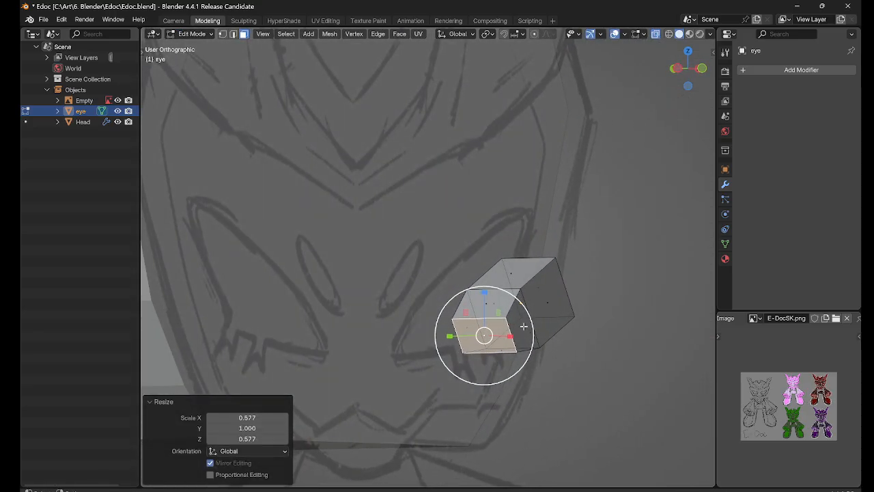
pyautogui.moveTo(486, 334); pyautogui.dragTo(504, 334, button='middle')
pyautogui.moveTo(504, 334); pyautogui.dragTo(499, 335)
pyautogui.hotkey('ctrl', 'z')
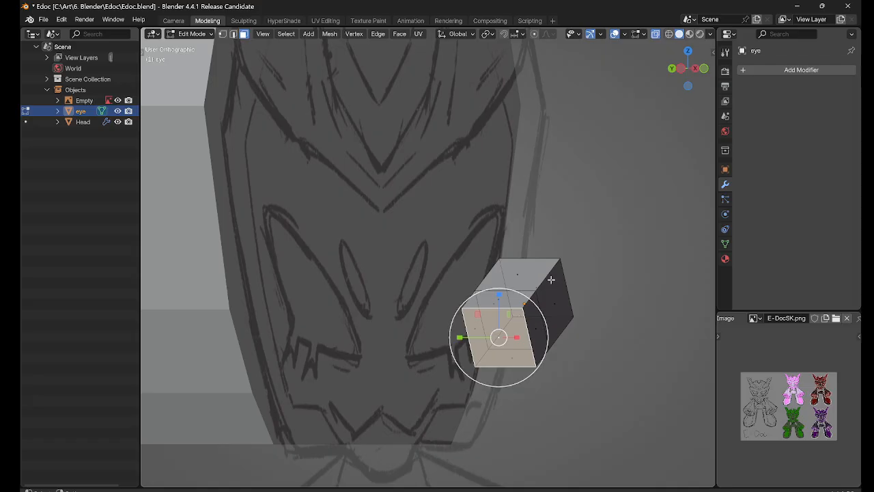
# Step: Scale the extruded end face uniformly to about 0.698 in the front view to follow the eye sketch
pyautogui.moveTo(556, 307); pyautogui.dragTo(519, 310, button='middle')
pyautogui.press('`')
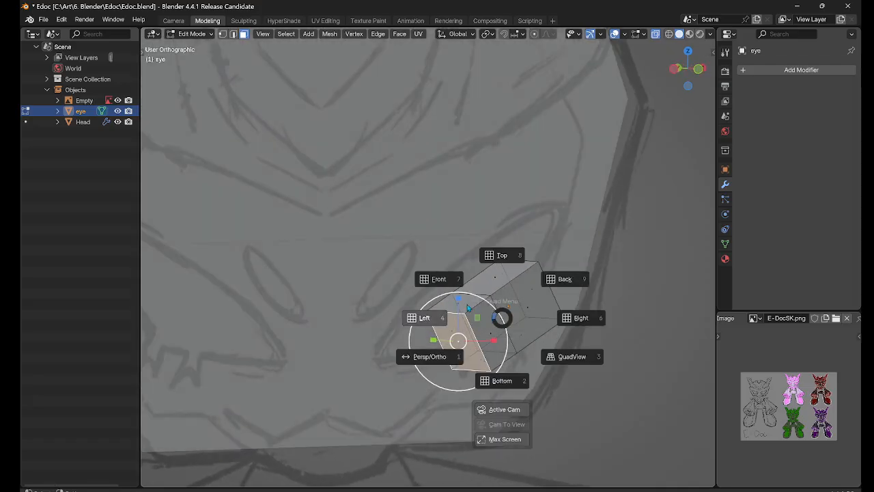
pyautogui.click(439, 279)
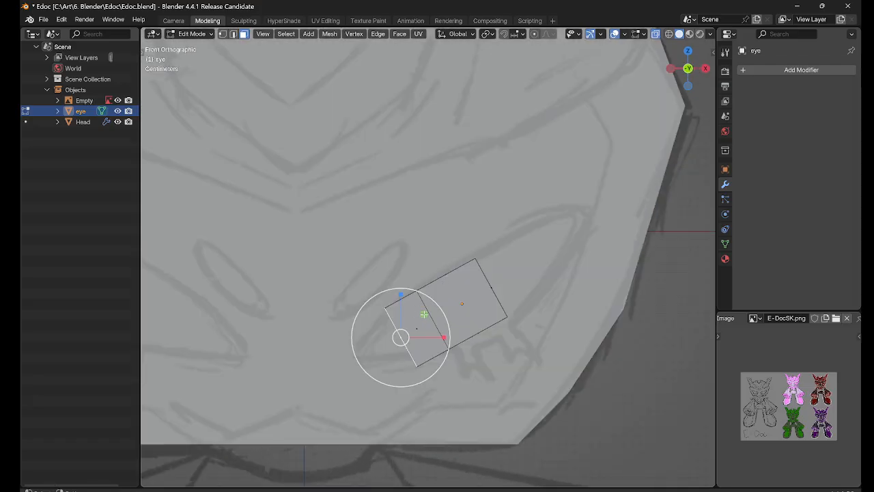
pyautogui.press('s')
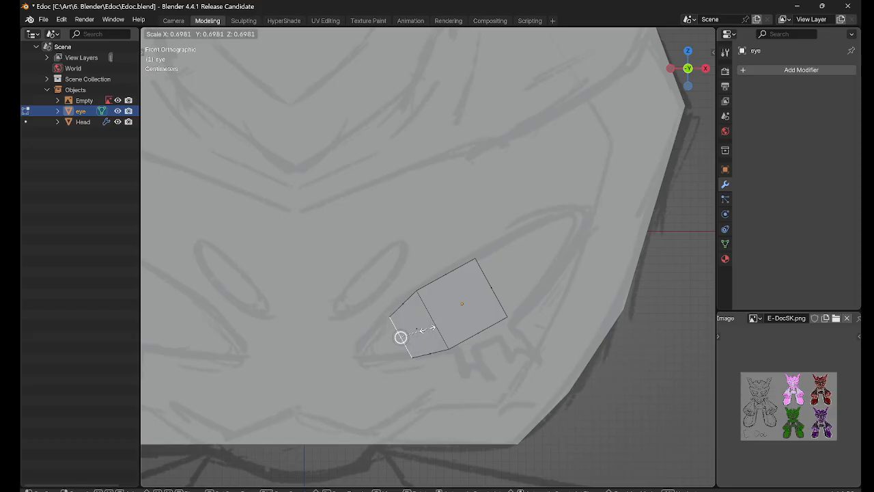
pyautogui.click(401, 337)
# Step: Extrude the inner end face another 0.031 m and scale it uniformly to about 0.502
pyautogui.scroll(2, 401, 337)
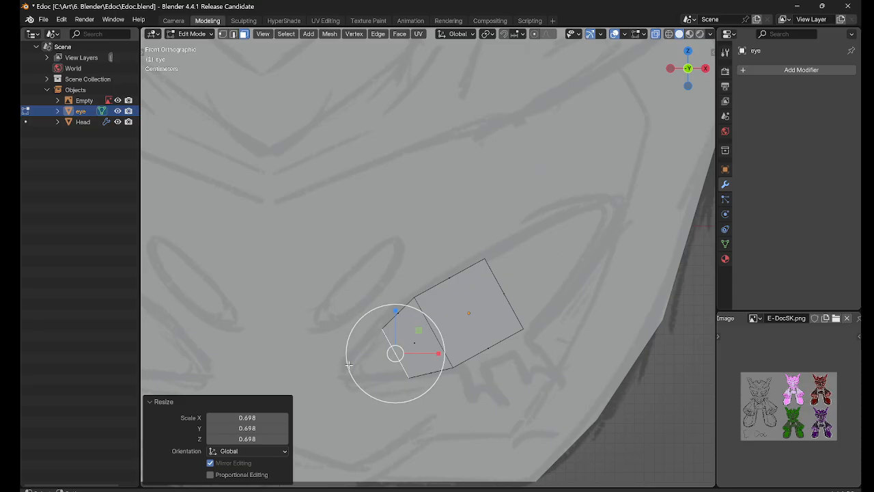
pyautogui.press('e')
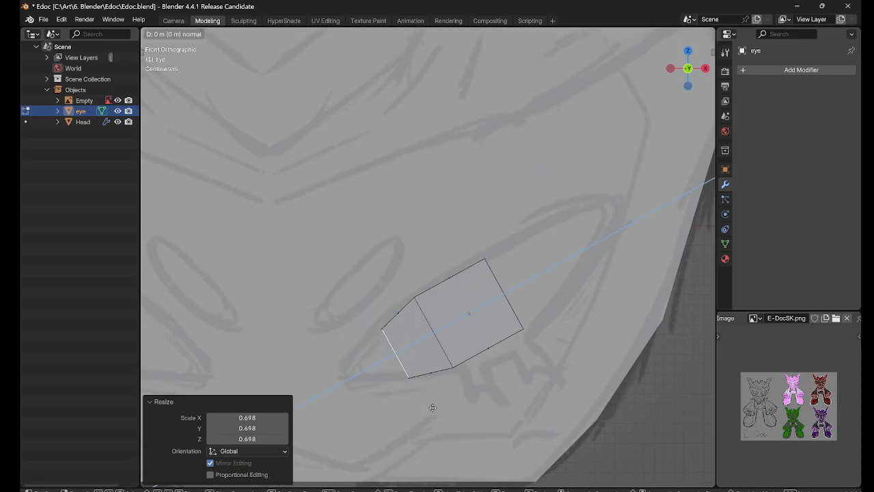
pyautogui.click(396, 396)
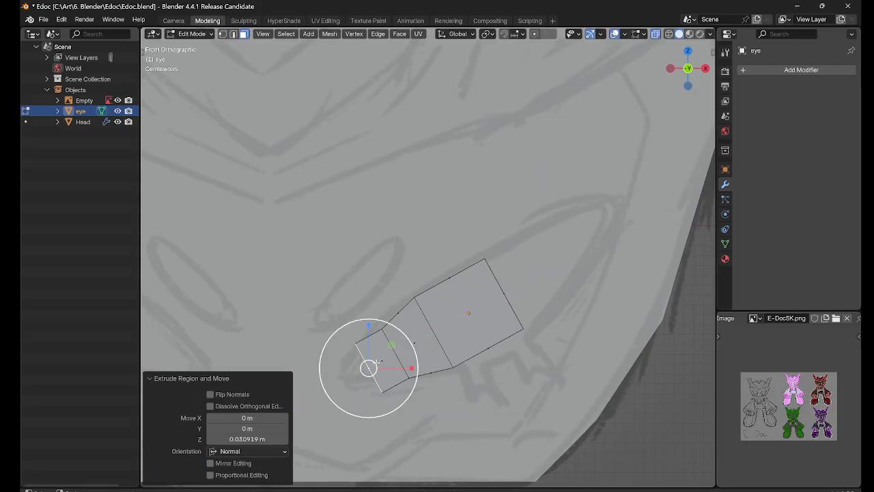
pyautogui.press('s')
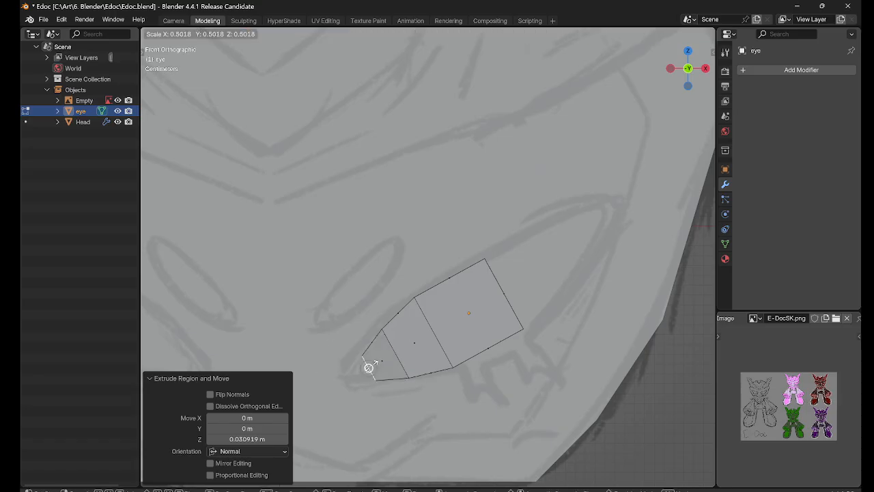
pyautogui.click(372, 364)
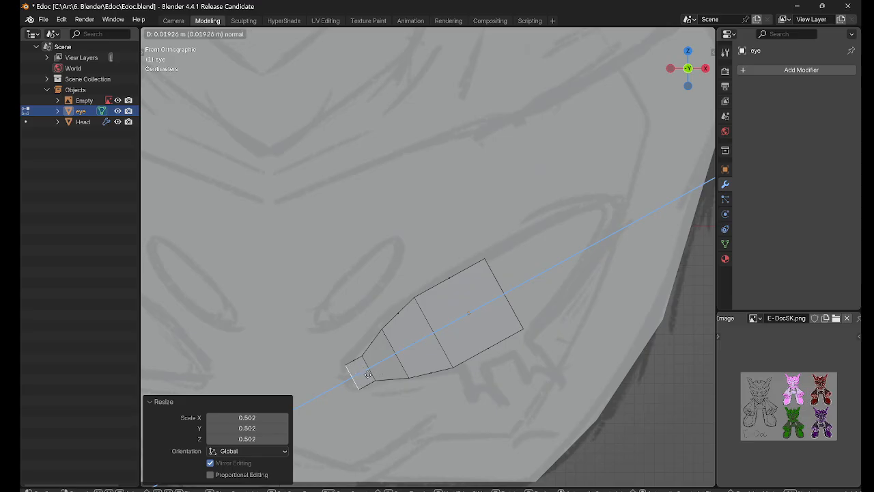
# Step: Extrude the inner tip a further 0.022 m and scale it uniformly to about 0.331 at the eye corner
pyautogui.click(357, 373)
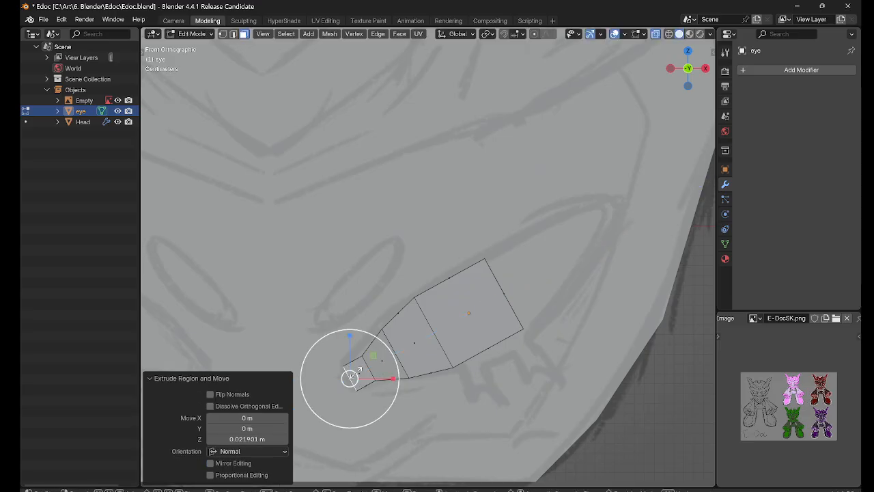
pyautogui.press('s')
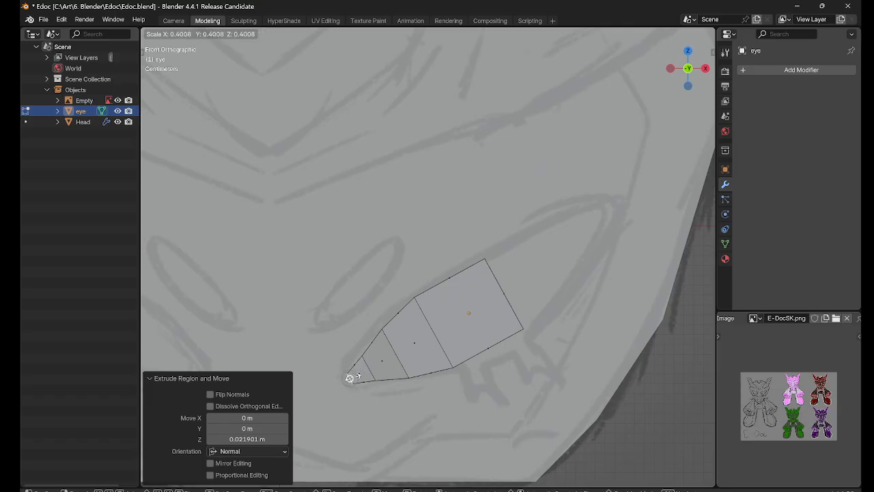
pyautogui.click(351, 377)
# Step: Select the eye mesh's outer end face with X-ray turned off and return to the front view
pyautogui.scroll(-3, 409, 342)
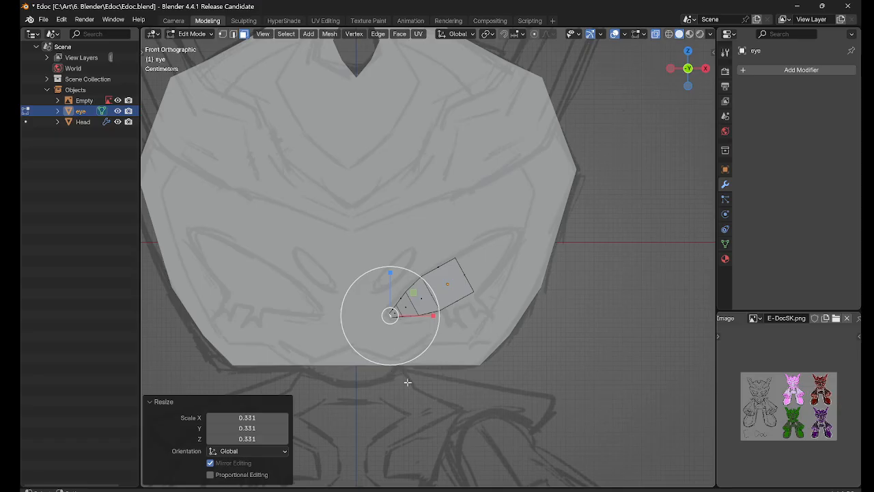
pyautogui.scroll(4, 446, 377)
pyautogui.scroll(-5, 450, 375)
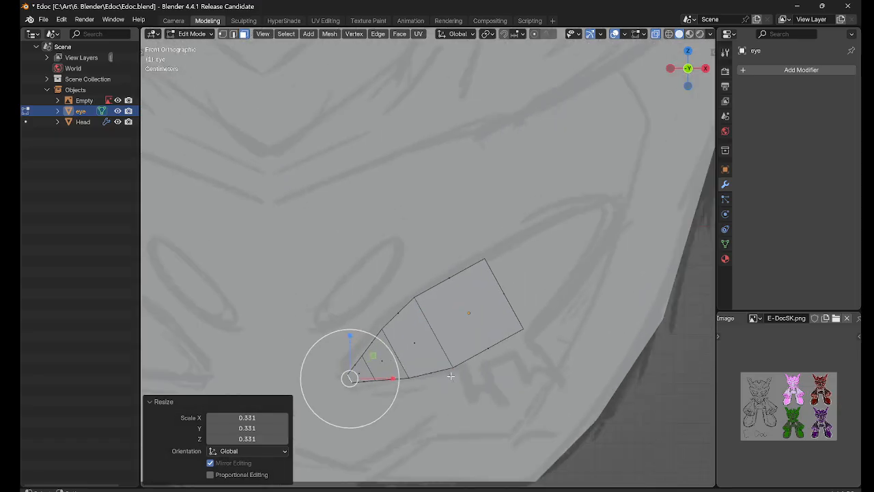
pyautogui.click(473, 290)
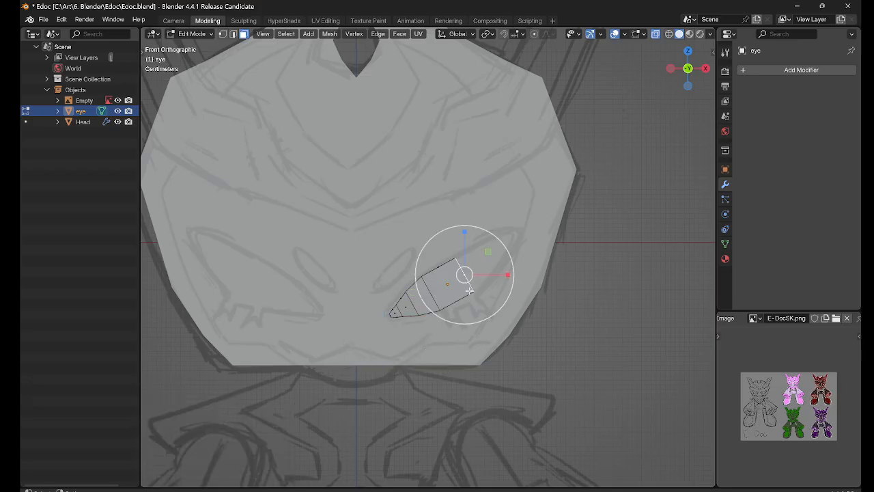
pyautogui.moveTo(548, 307); pyautogui.dragTo(496, 318, button='middle')
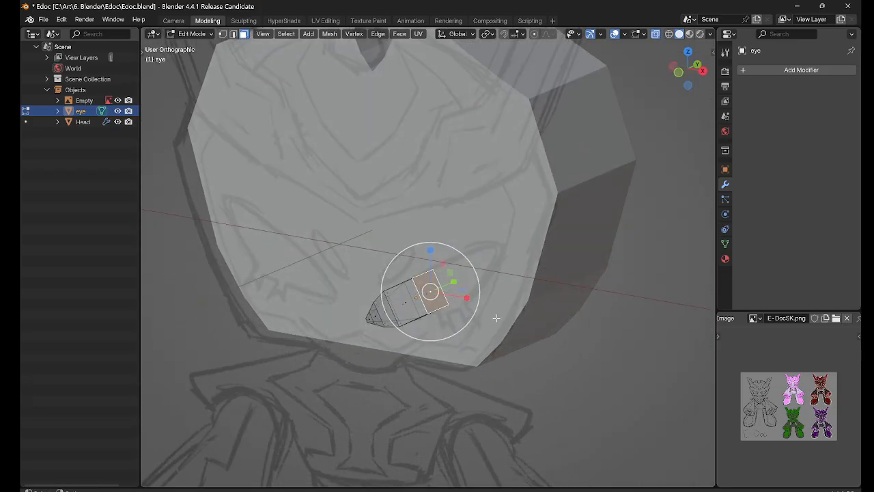
pyautogui.scroll(5, 448, 291)
pyautogui.moveTo(448, 291); pyautogui.dragTo(424, 293, button='middle')
pyautogui.scroll(-5, 540, 310)
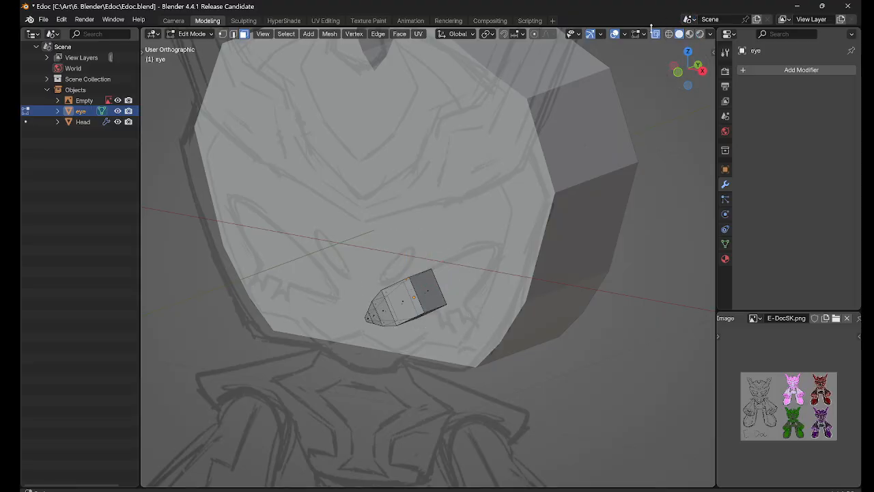
pyautogui.moveTo(443, 301); pyautogui.dragTo(569, 307, button='middle')
pyautogui.press('`')
pyautogui.click(513, 268)
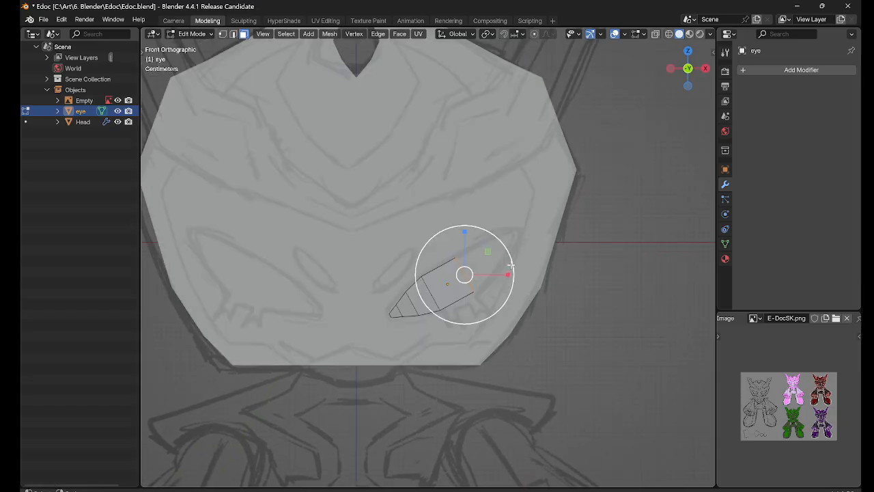
# Step: Extrude the outer end face about 0.045 m toward the outer eye corner and scale it down along X and Z
pyautogui.scroll(3, 509, 296)
pyautogui.press('e')
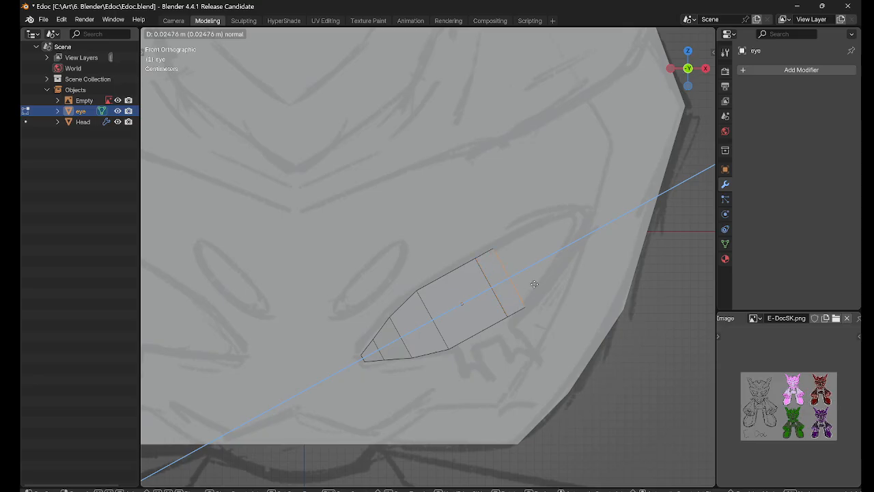
pyautogui.click(547, 278)
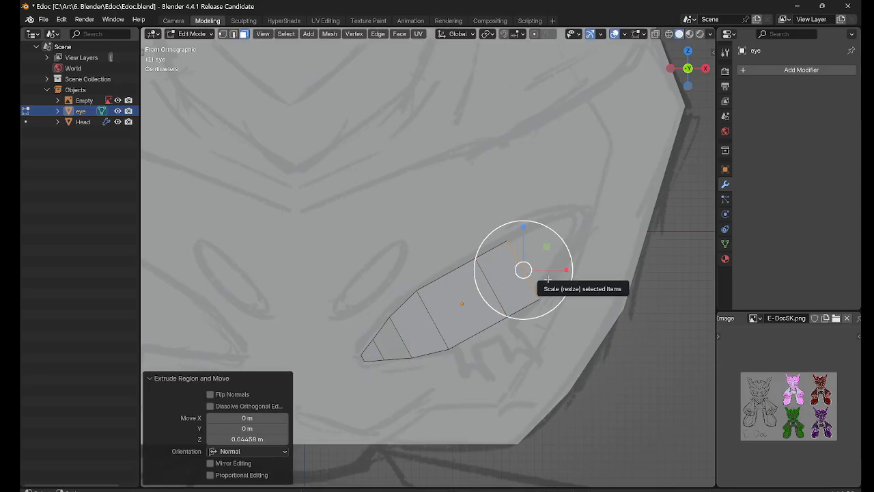
pyautogui.click(530, 267)
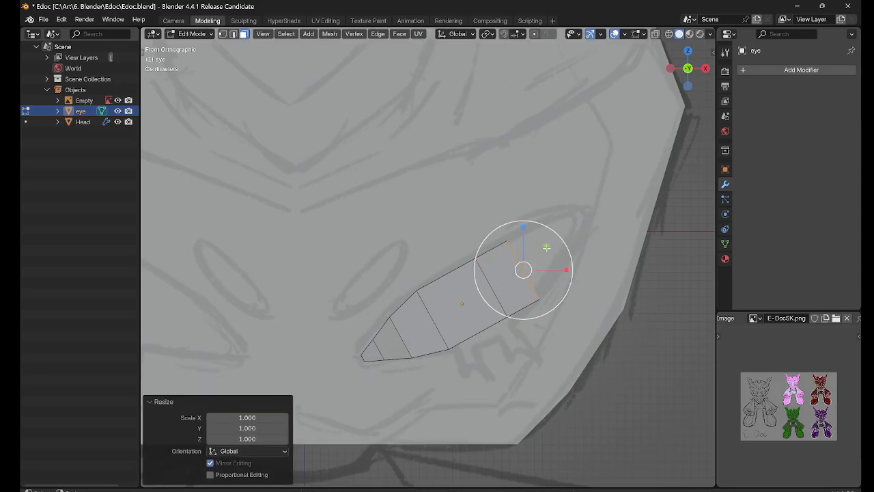
pyautogui.moveTo(547, 247); pyautogui.dragTo(530, 260)
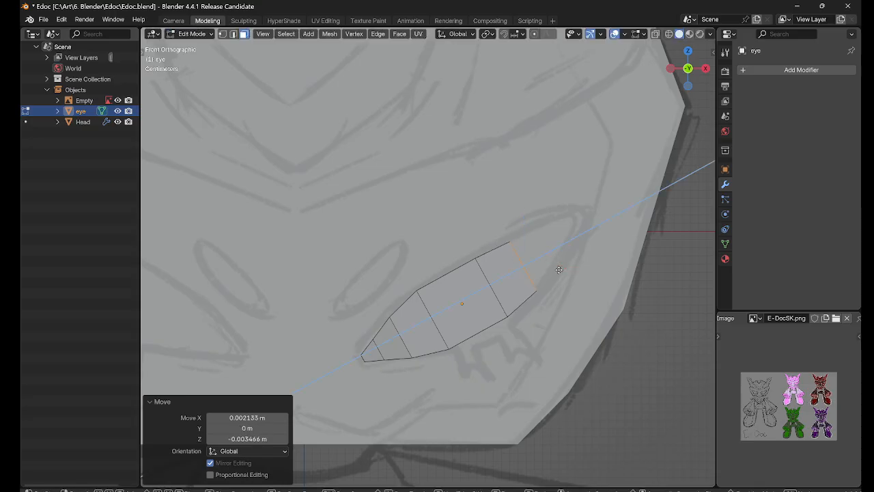
# Step: Extrude the outer end face about 0.042 m toward the outer eye corner, then scale it down along X and Z and nudge it onto the outline
pyautogui.press('e')
pyautogui.click(582, 244)
pyautogui.press('r')
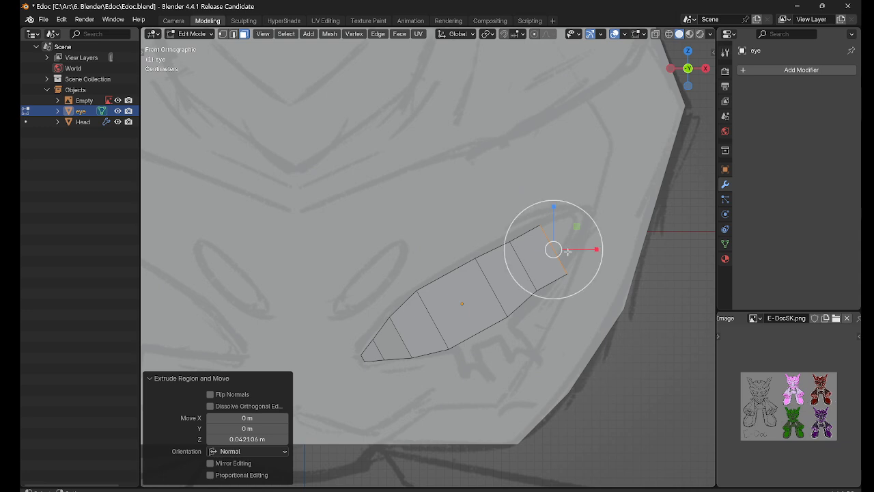
pyautogui.moveTo(576, 227); pyautogui.dragTo(549, 244)
pyautogui.press('w')
pyautogui.press('r')
pyautogui.press('w')
# Step: Extrude the outer end face another 0.038 m, scale it uniformly to 0.635, and move it about -0.011 m in X and 0.004 m in Z
pyautogui.press('e')
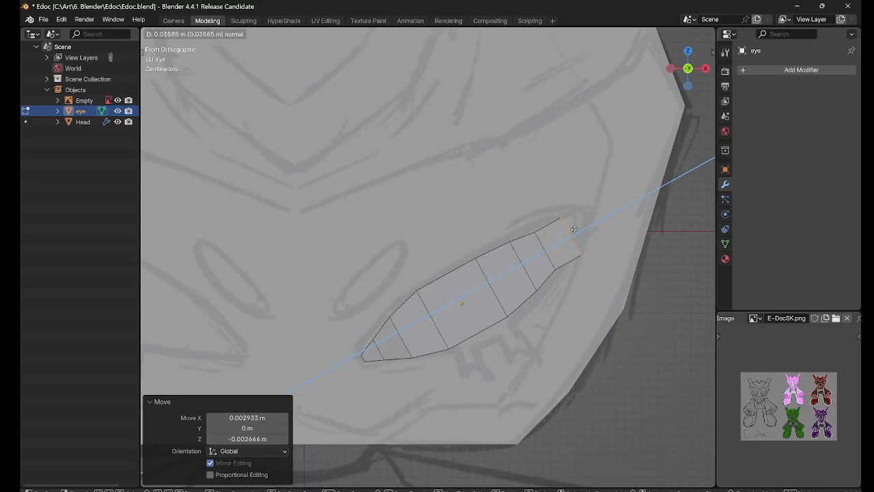
pyautogui.click(573, 234)
pyautogui.press('r')
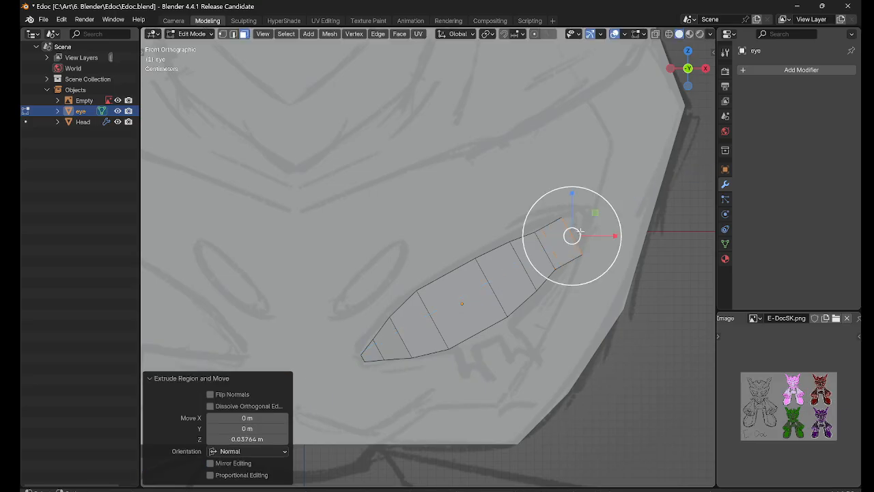
pyautogui.press('s')
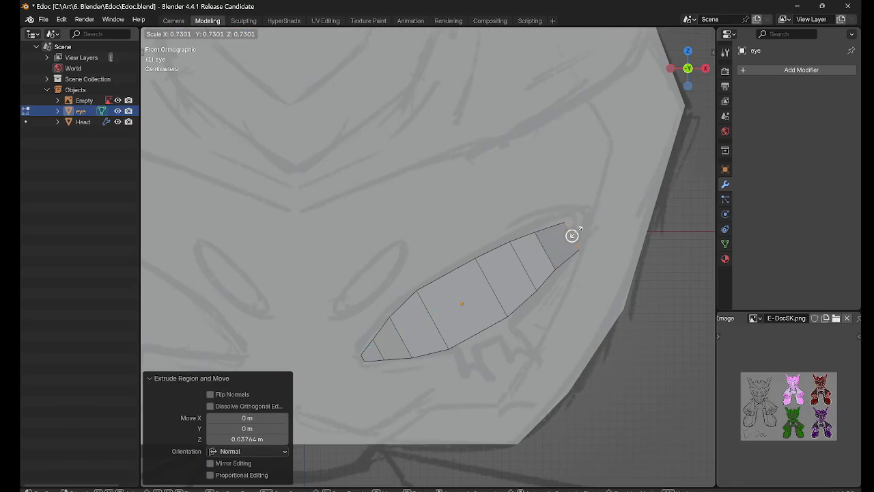
pyautogui.click(572, 235)
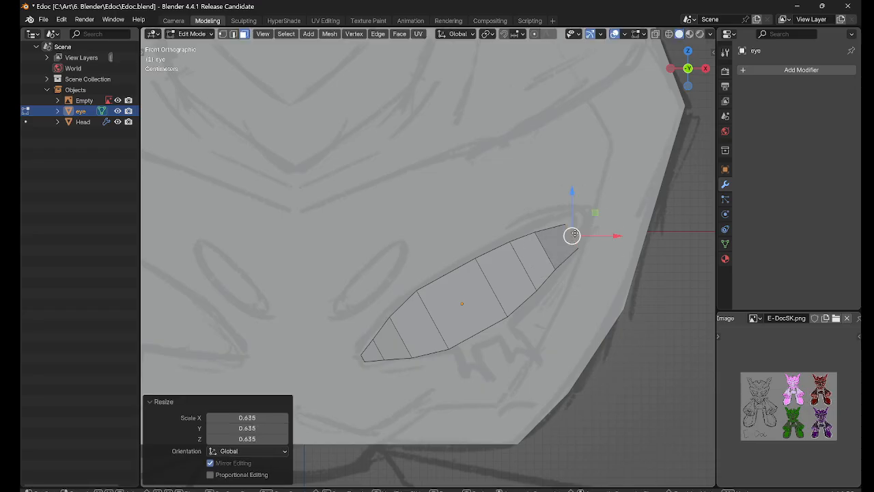
pyautogui.moveTo(575, 234); pyautogui.dragTo(562, 236)
pyautogui.hotkey('ctrl', 'z')
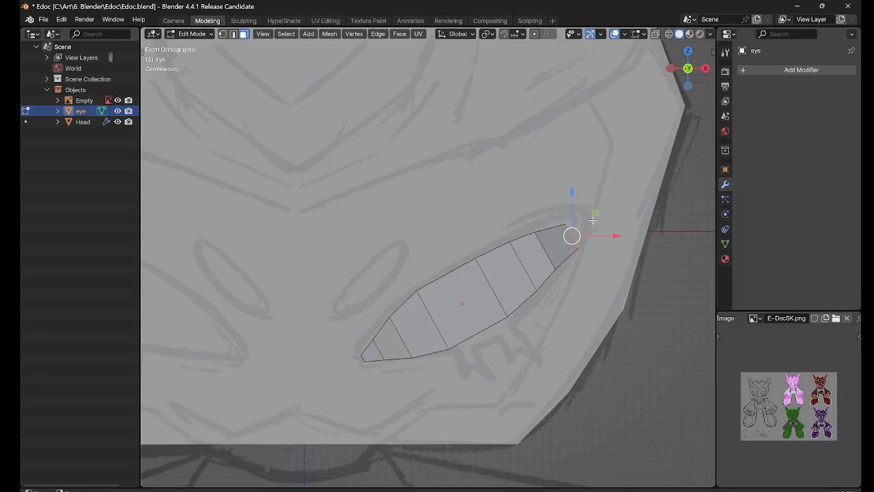
pyautogui.press('g')
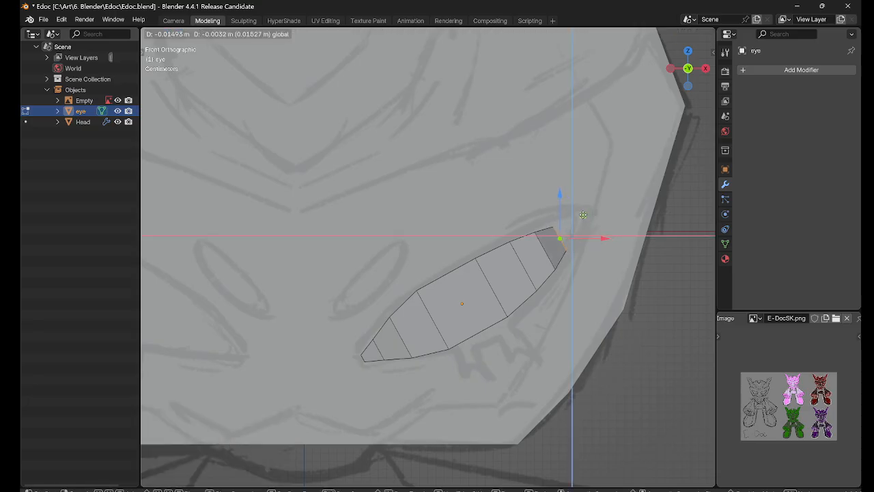
pyautogui.click(585, 226)
# Step: Extrude the outer tip about 0.021 m, scale it down in X and Z, and move it about 0.004 m in X and 0.009 m in Z
pyautogui.press('e')
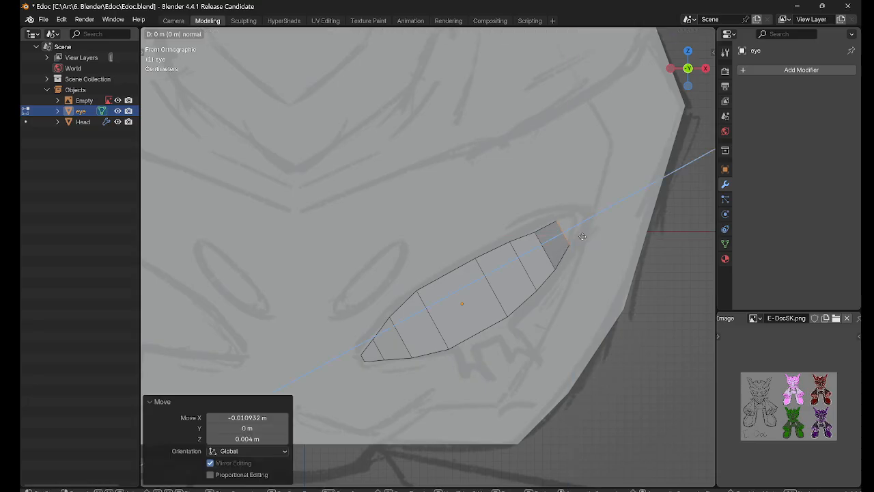
pyautogui.click(595, 223)
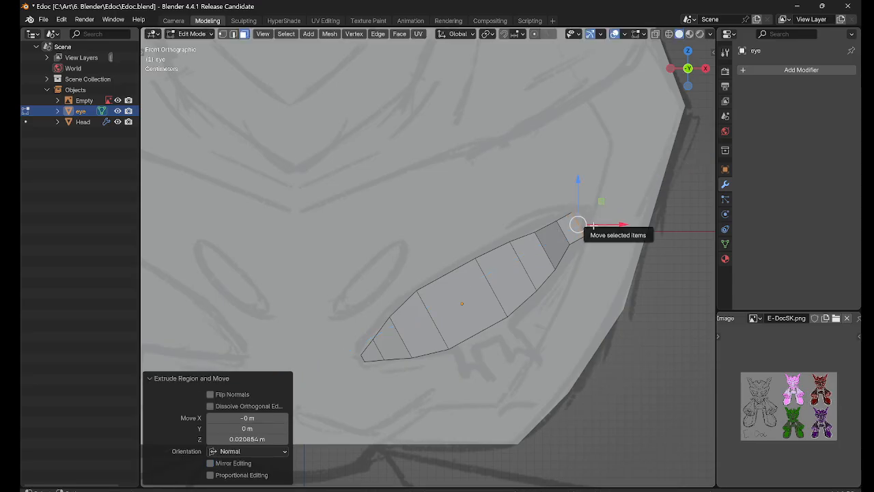
pyautogui.press('r')
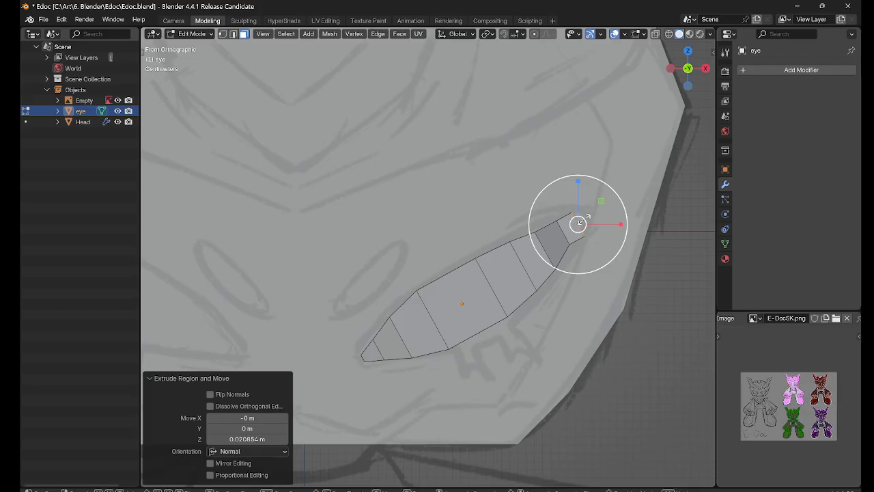
pyautogui.click(598, 204)
pyautogui.moveTo(599, 203); pyautogui.dragTo(582, 211)
pyautogui.press('w')
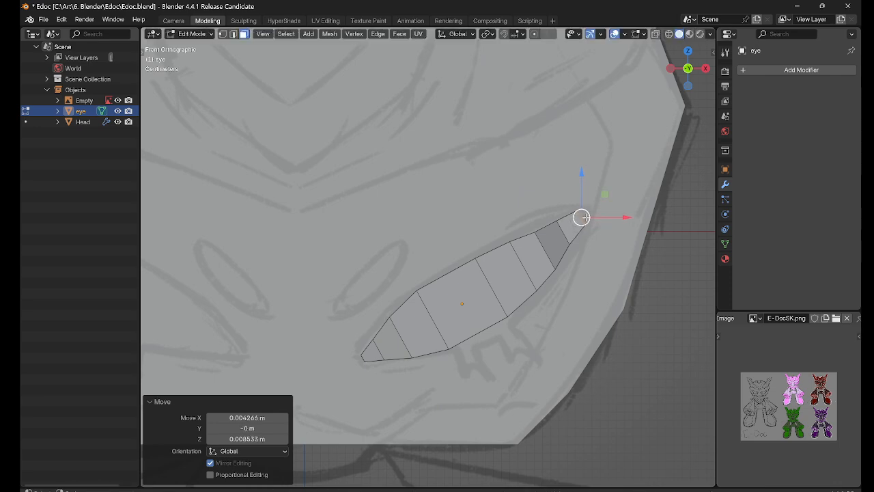
# Step: Set the eye mesh to vertex selection with X-ray turned on and return to the front view
pyautogui.moveTo(566, 240); pyautogui.dragTo(681, 271, button='middle')
pyautogui.scroll(-4, 680, 272)
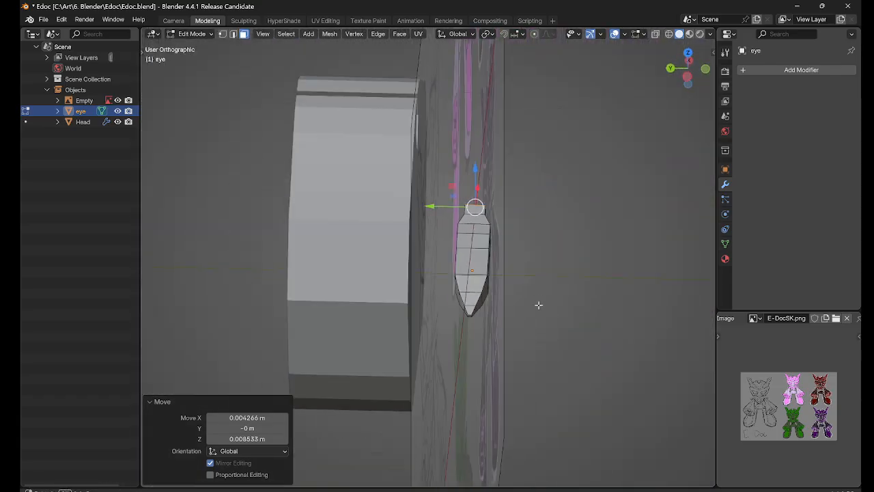
pyautogui.moveTo(539, 304); pyautogui.dragTo(533, 318, button='middle')
pyautogui.moveTo(493, 298); pyautogui.dragTo(513, 275, button='middle')
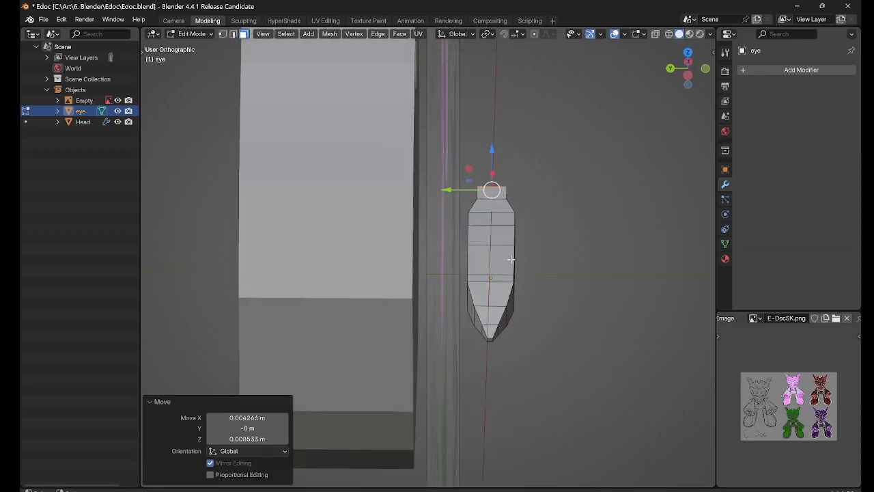
pyautogui.rightClick(513, 236)
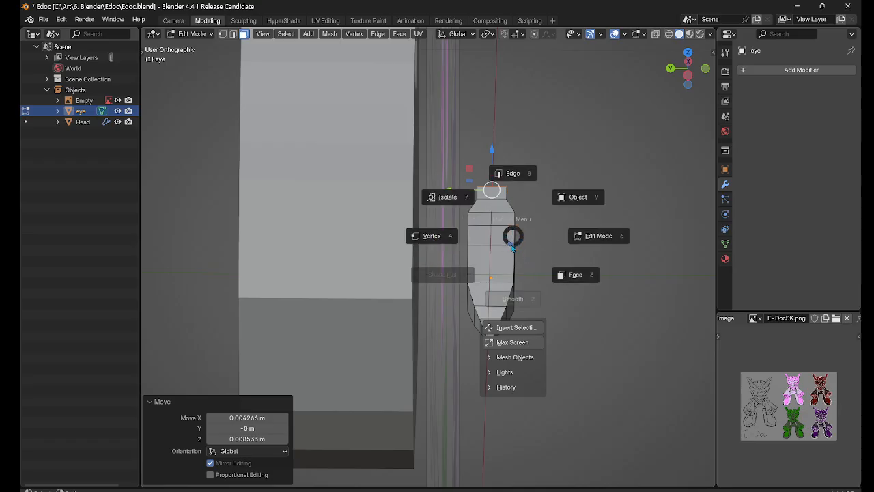
pyautogui.click(431, 234)
pyautogui.moveTo(559, 257); pyautogui.dragTo(559, 246, button='middle')
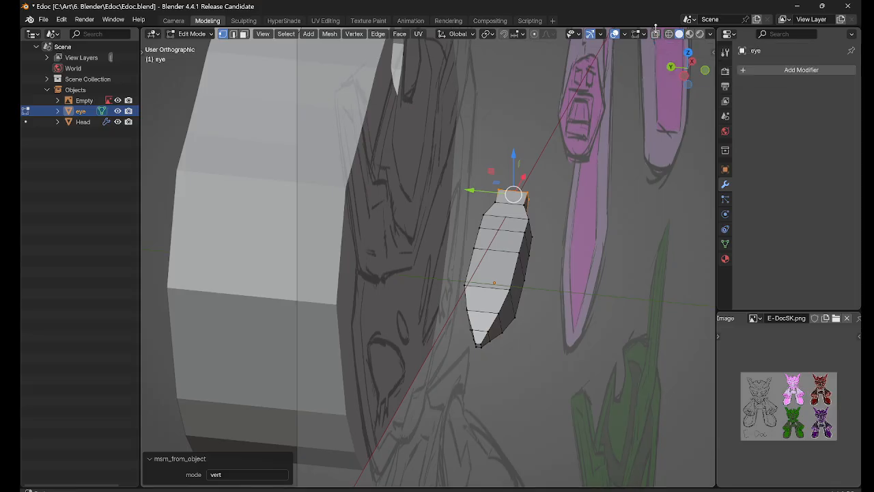
pyautogui.moveTo(581, 198)
pyautogui.mouseDown(button='middle')
pyautogui.moveTo(562, 180)
pyautogui.moveTo(480, 206)
pyautogui.moveTo(398, 187)
pyautogui.moveTo(453, 191)
pyautogui.mouseUp(button='middle')
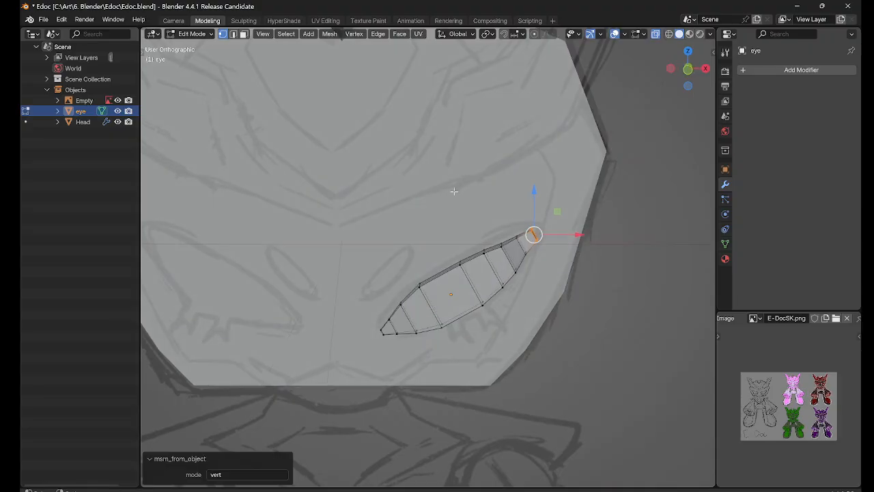
pyautogui.press('`')
pyautogui.click(414, 170)
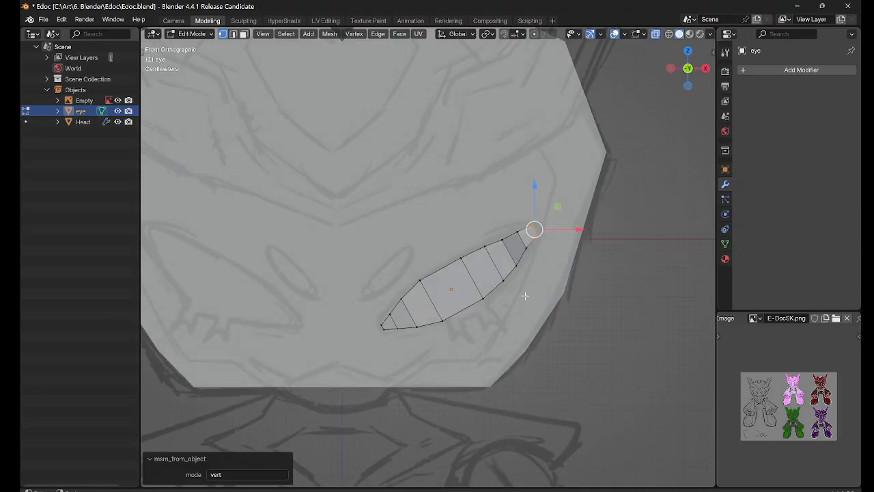
# Step: Select the eye's front-side vertices from the right view and flatten them by setting the Y scale to 0
pyautogui.moveTo(504, 320)
pyautogui.mouseDown(button='middle')
pyautogui.moveTo(634, 308)
pyautogui.moveTo(620, 351)
pyautogui.moveTo(612, 443)
pyautogui.moveTo(632, 293)
pyautogui.mouseUp(button='middle')
pyautogui.press('`')
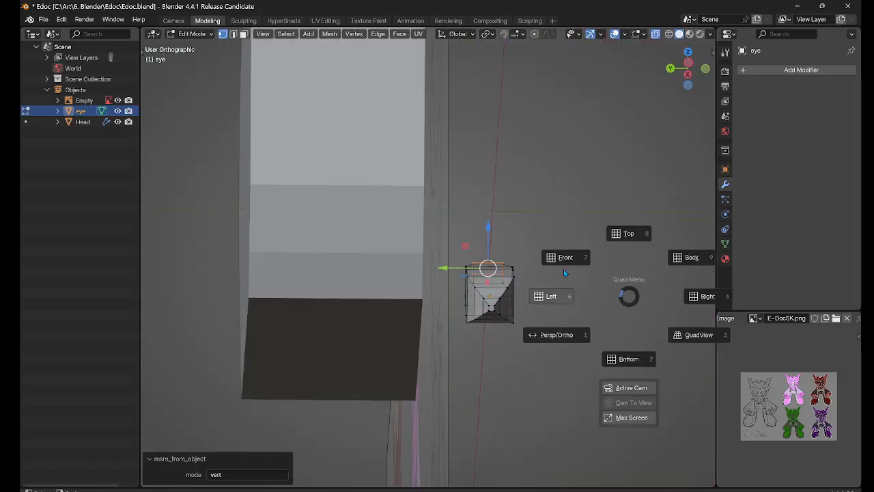
pyautogui.click(550, 298)
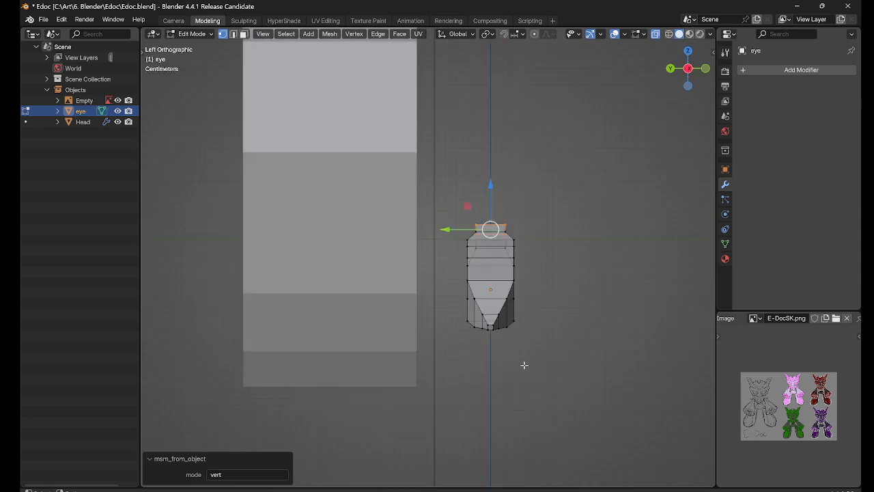
pyautogui.press('`')
pyautogui.press('`')
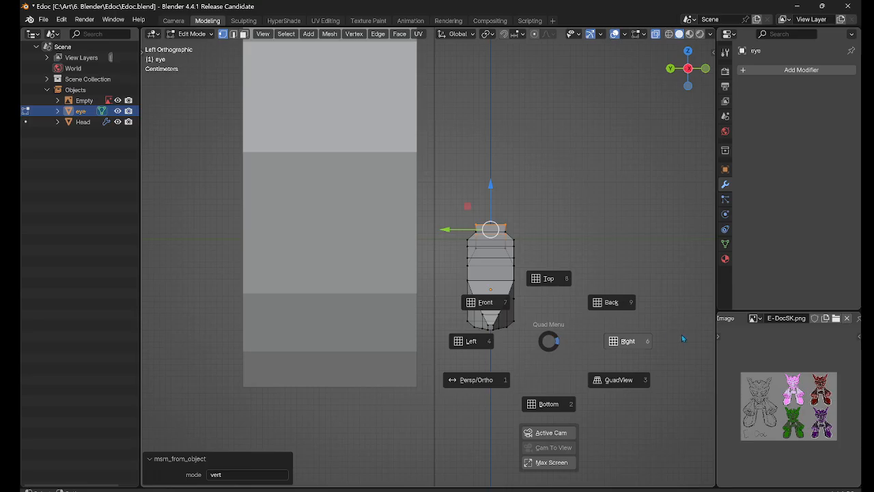
pyautogui.click(628, 341)
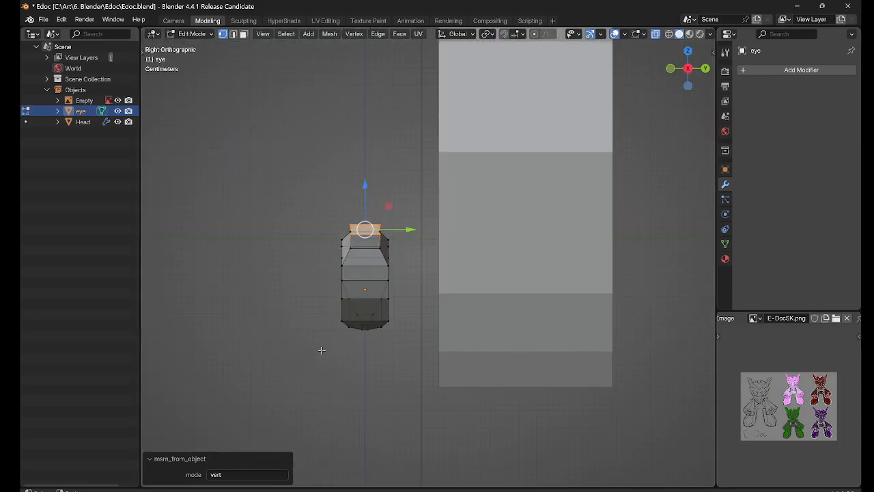
pyautogui.moveTo(321, 350); pyautogui.dragTo(364, 219)
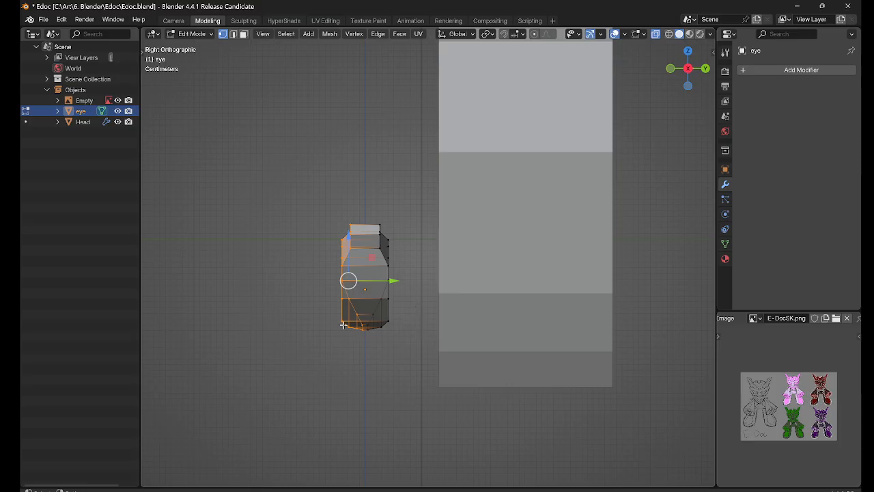
pyautogui.press('r')
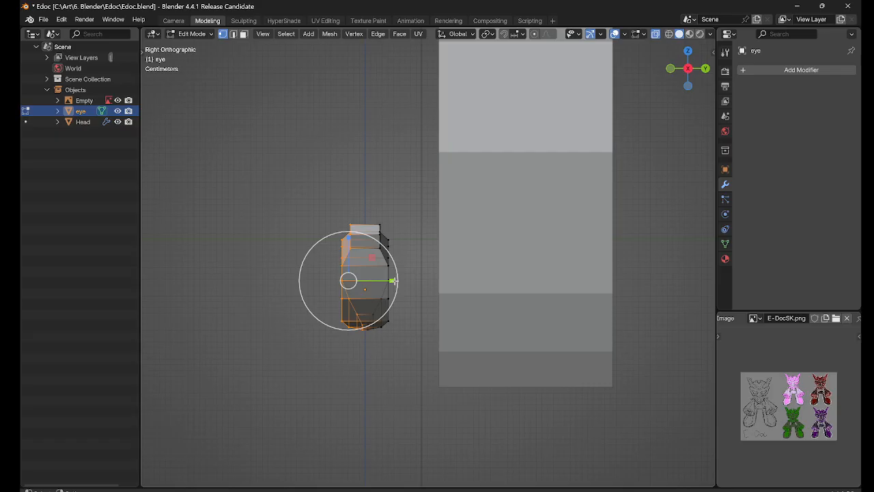
pyautogui.moveTo(393, 279); pyautogui.dragTo(347, 280)
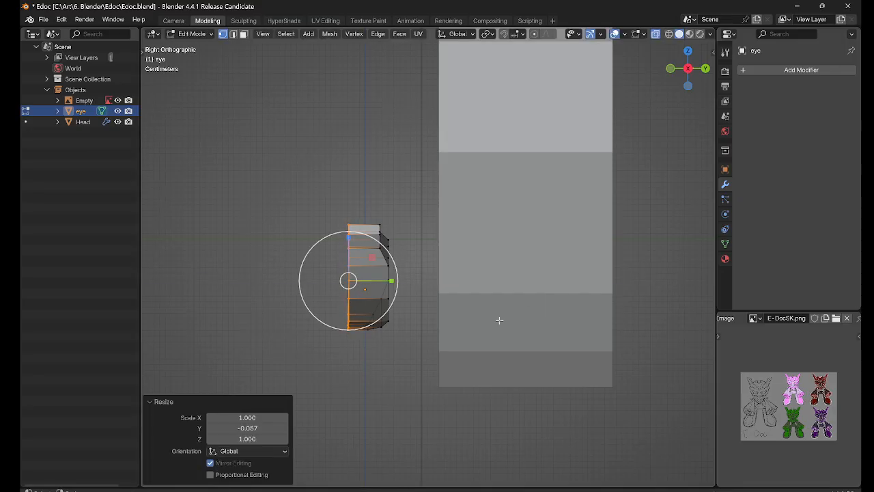
pyautogui.click(249, 428)
pyautogui.write('0')
pyautogui.press('Return')
# Step: Select the vertices on the eye's back side facing the head and flatten them with a Y scale of 0
pyautogui.moveTo(416, 369); pyautogui.dragTo(369, 205)
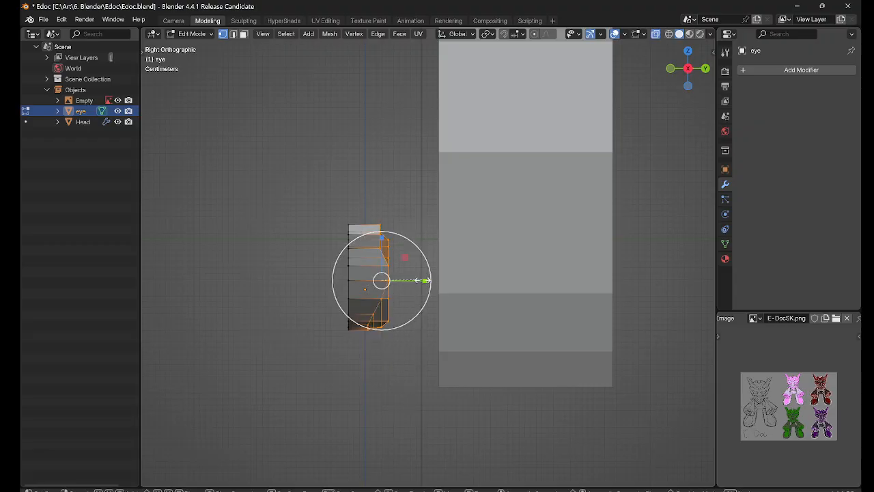
pyautogui.moveTo(424, 280); pyautogui.dragTo(381, 280)
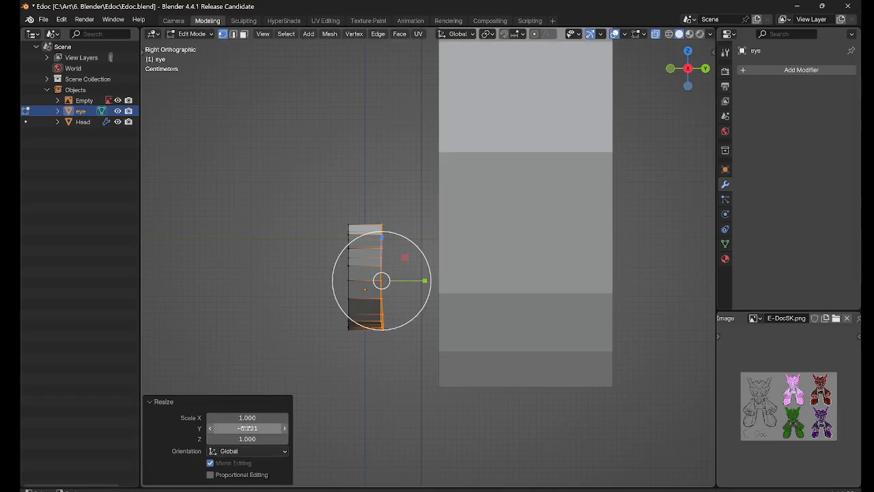
pyautogui.moveTo(246, 428); pyautogui.dragTo(249, 428)
pyautogui.click(252, 428)
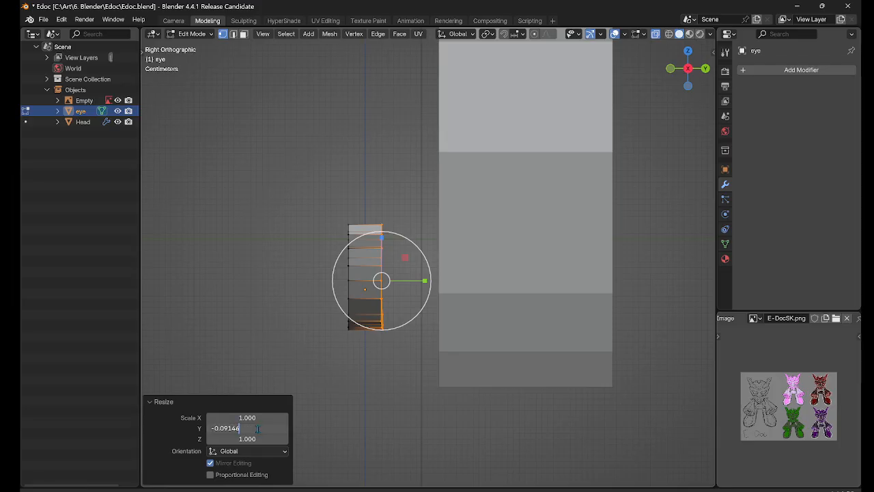
pyautogui.moveTo(230, 429); pyautogui.dragTo(172, 437)
pyautogui.write('0')
pyautogui.press('Return')
pyautogui.scroll(-3, 341, 412)
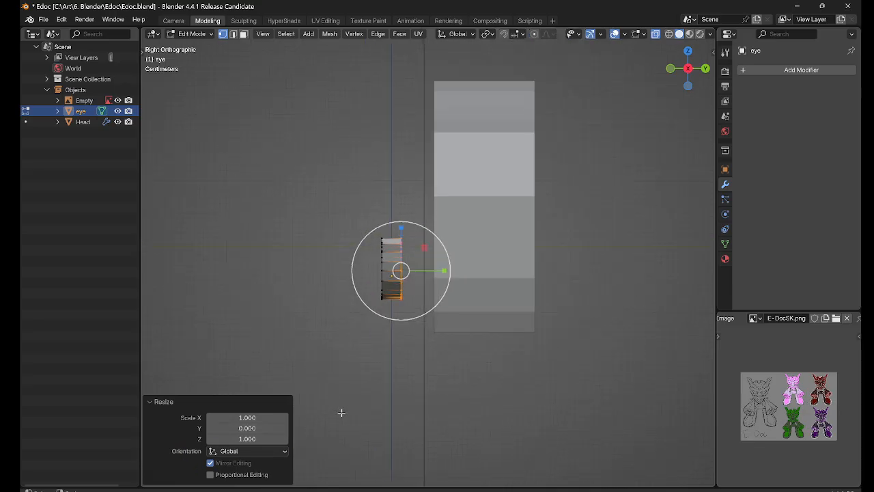
# Step: Return to Object Mode, deselect the eye, and view the flattened shape from the front
pyautogui.click(401, 321)
pyautogui.press('Tab')
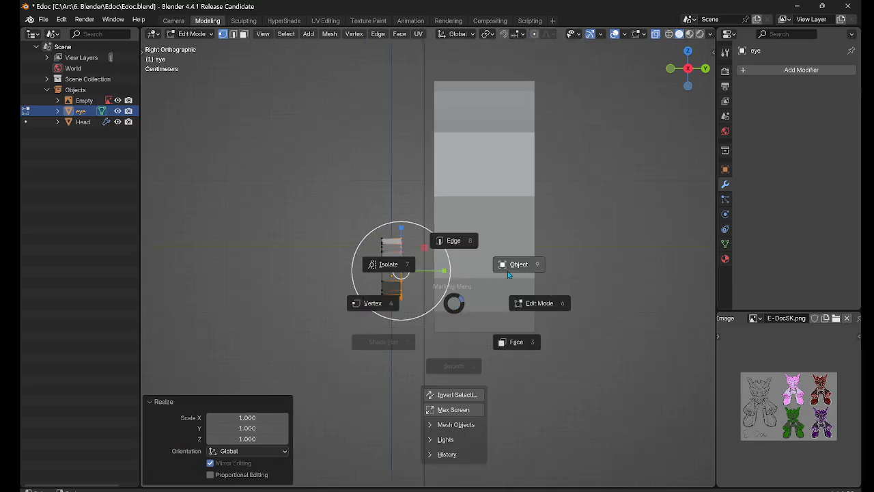
pyautogui.click(509, 269)
pyautogui.click(383, 374)
pyautogui.moveTo(350, 376); pyautogui.dragTo(487, 386, button='middle')
pyautogui.scroll(4, 519, 349)
pyautogui.press('`')
pyautogui.click(457, 253)
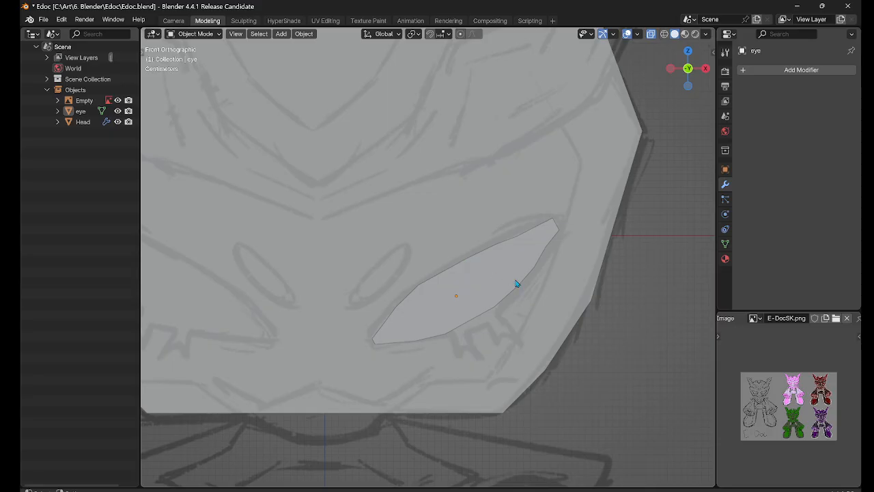
# Step: Select the eye object again and enter Edit Mode with edge selection
pyautogui.scroll(2, 533, 287)
pyautogui.click(564, 280)
pyautogui.press('Tab')
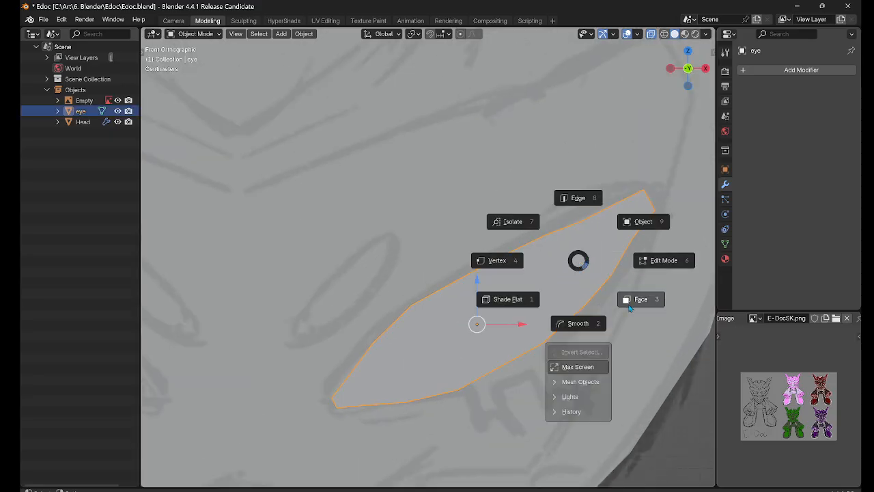
pyautogui.click(659, 258)
pyautogui.moveTo(582, 219); pyautogui.dragTo(583, 227)
pyautogui.press('Tab')
pyautogui.click(581, 165)
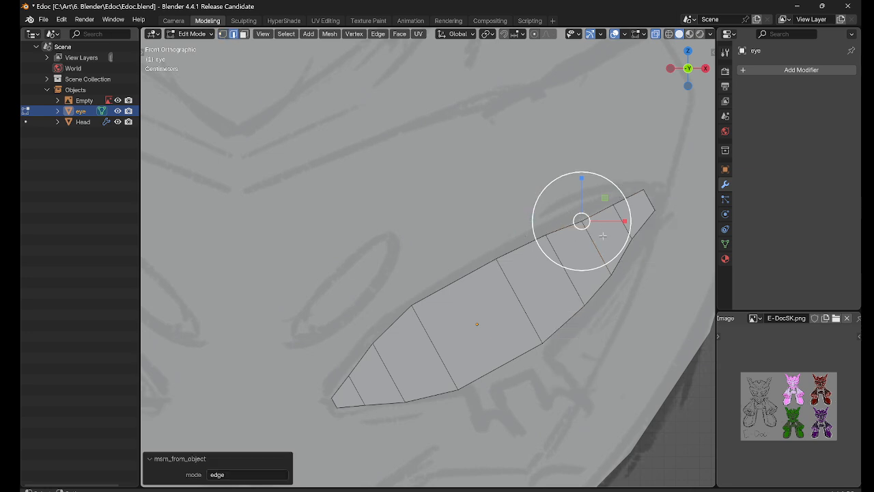
# Step: Select the second inner cross-section edges from the outer eye corner and scale them to 1.094 along X and Z, ending in front view
pyautogui.click(592, 245)
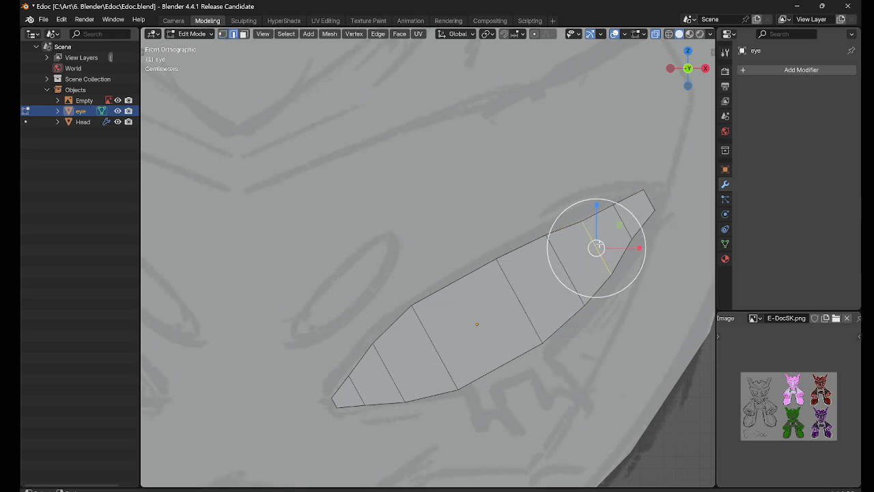
pyautogui.moveTo(648, 226); pyautogui.dragTo(653, 230, button='middle')
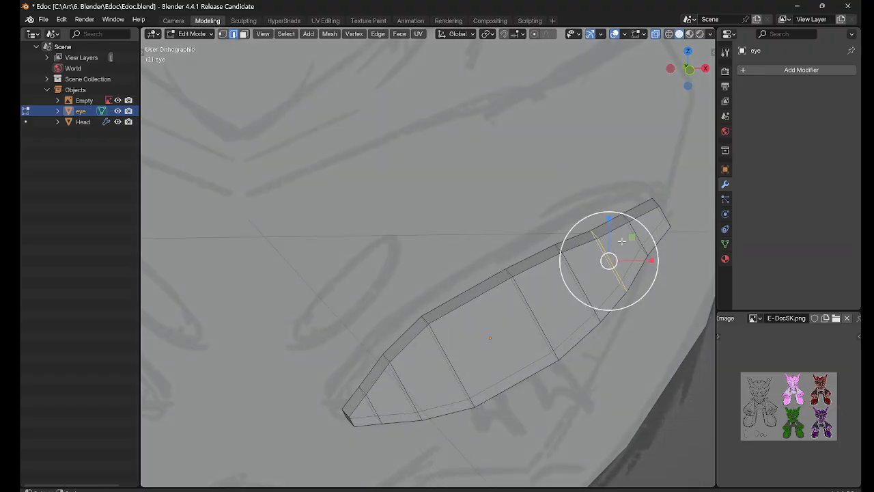
pyautogui.moveTo(632, 235); pyautogui.dragTo(609, 258)
pyautogui.press('`')
pyautogui.click(585, 203)
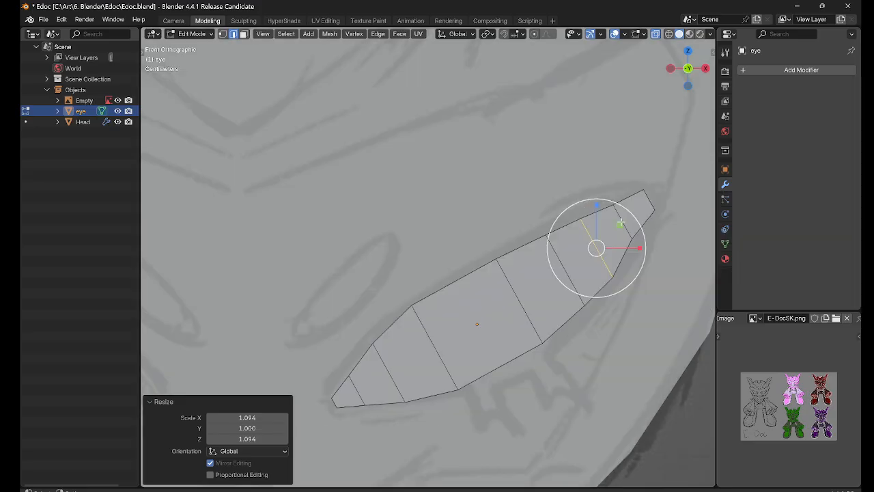
# Step: Slightly widen the first and third inner cross-section edges from the outer eye corner to follow the sketched outline
pyautogui.click(657, 203)
pyautogui.click(541, 245)
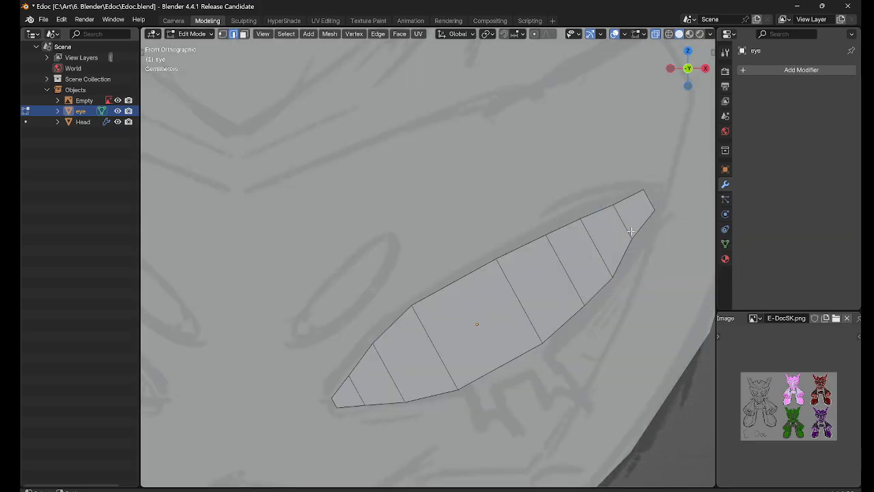
pyautogui.click(623, 226)
pyautogui.moveTo(647, 203)
pyautogui.mouseDown()
pyautogui.moveTo(644, 195)
pyautogui.moveTo(652, 197)
pyautogui.mouseUp()
pyautogui.click(567, 269)
pyautogui.moveTo(590, 251); pyautogui.dragTo(592, 247)
# Step: Scale the eye's middle cross-section edge, fourth from the outer corner, to 1.143
pyautogui.click(536, 332)
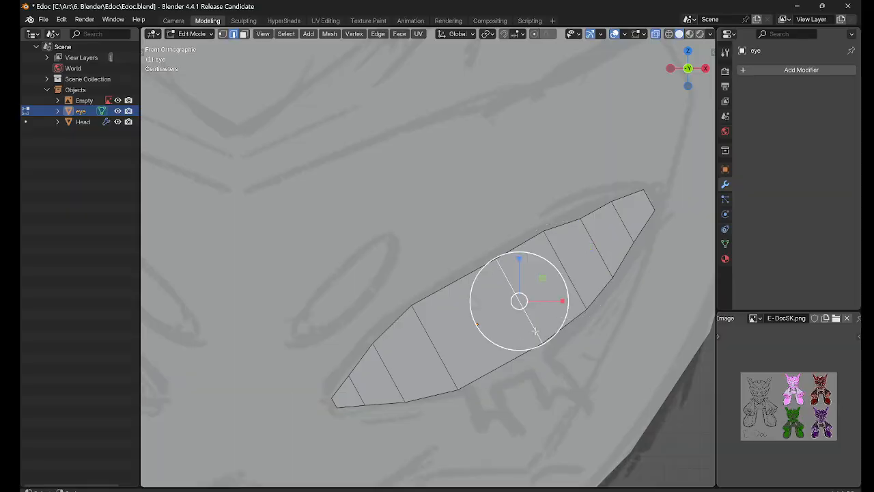
pyautogui.press('s')
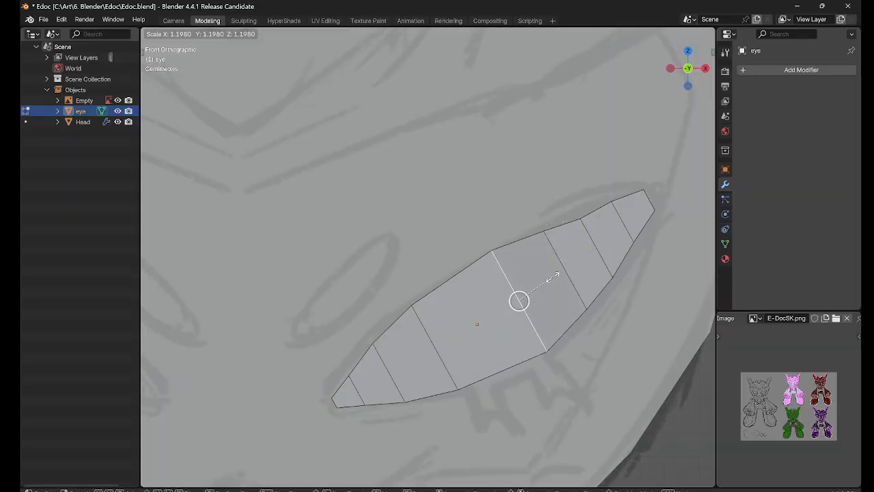
pyautogui.click(551, 279)
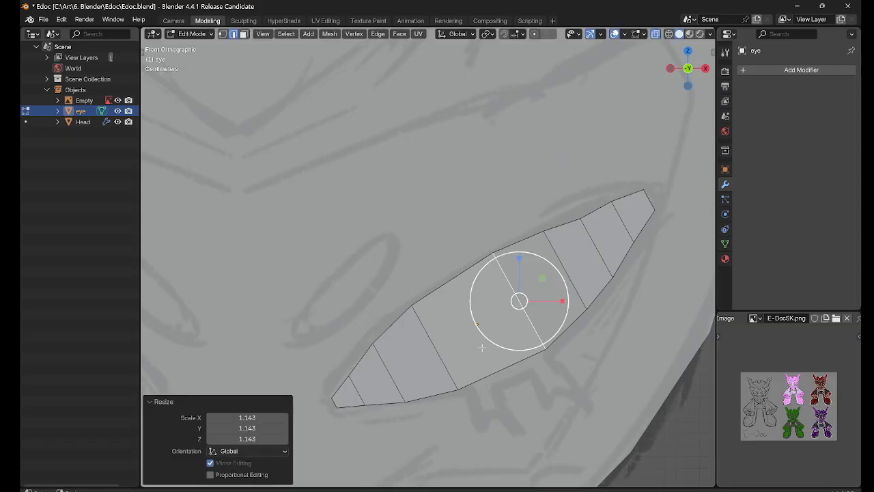
# Step: Scale the second inner cross-section edge from the outer eye corner to about 1.10 along X and Z, then return to Object Mode
pyautogui.click(456, 365)
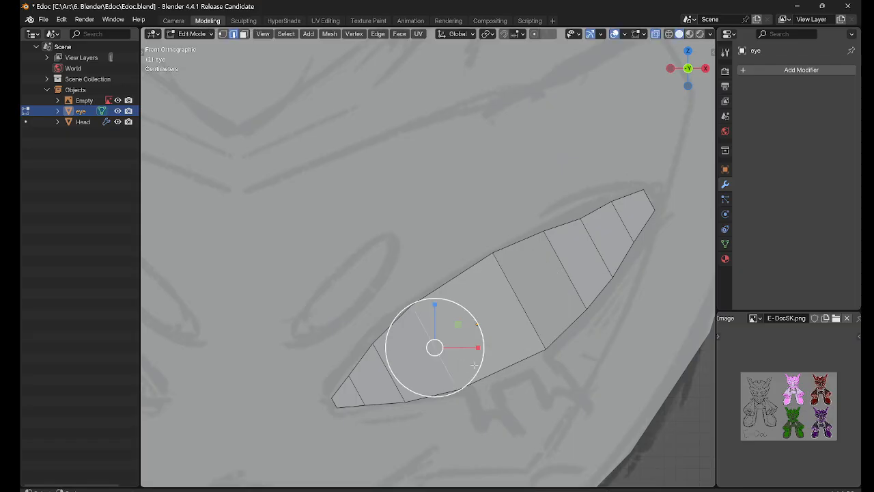
pyautogui.click(546, 310)
pyautogui.moveTo(480, 315); pyautogui.dragTo(530, 275, button='right')
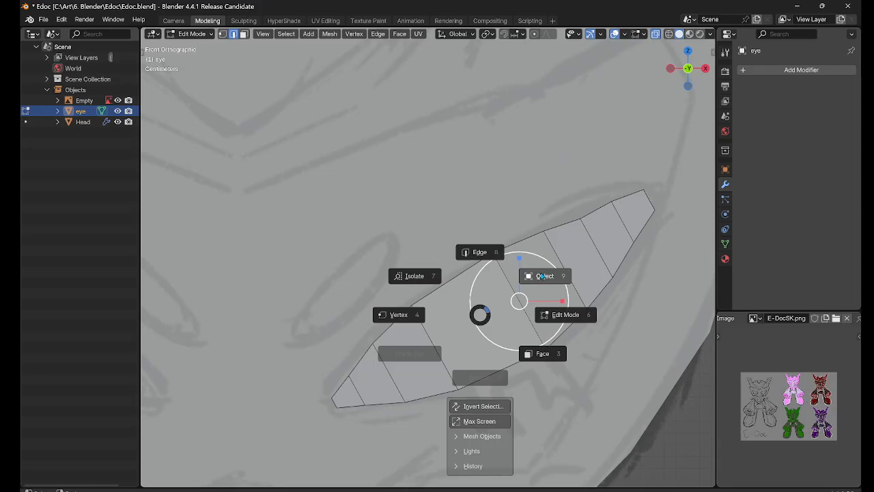
pyautogui.click(543, 276)
pyautogui.moveTo(582, 256); pyautogui.dragTo(644, 250, button='right')
pyautogui.click(592, 247)
pyautogui.press('s')
pyautogui.hotkey('shift', 'y')
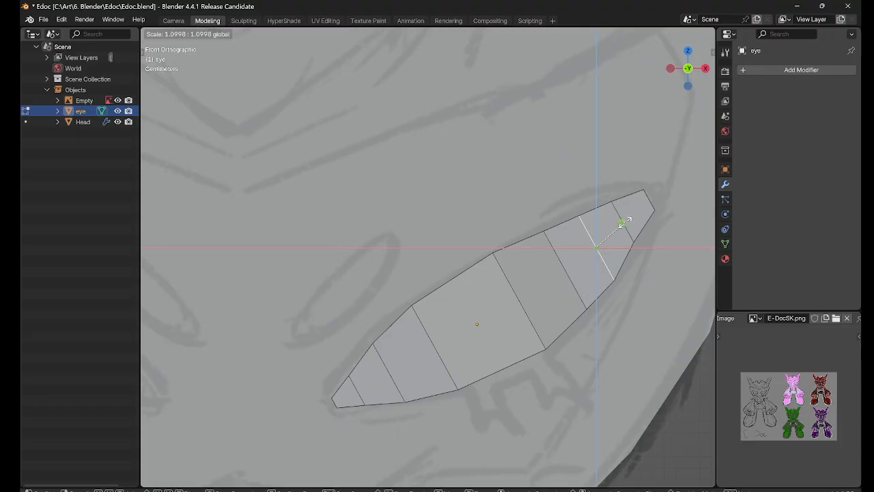
pyautogui.click(619, 228)
pyautogui.moveTo(580, 252); pyautogui.dragTo(643, 222, button='right')
pyautogui.click(644, 222)
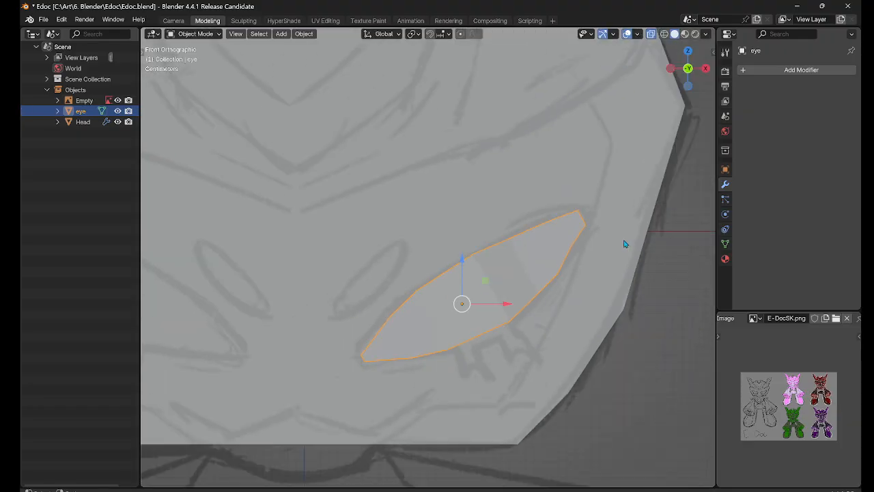
pyautogui.scroll(-2, 557, 270)
pyautogui.scroll(2, 555, 267)
pyautogui.moveTo(433, 258); pyautogui.dragTo(476, 234, button='right')
pyautogui.click(751, 69)
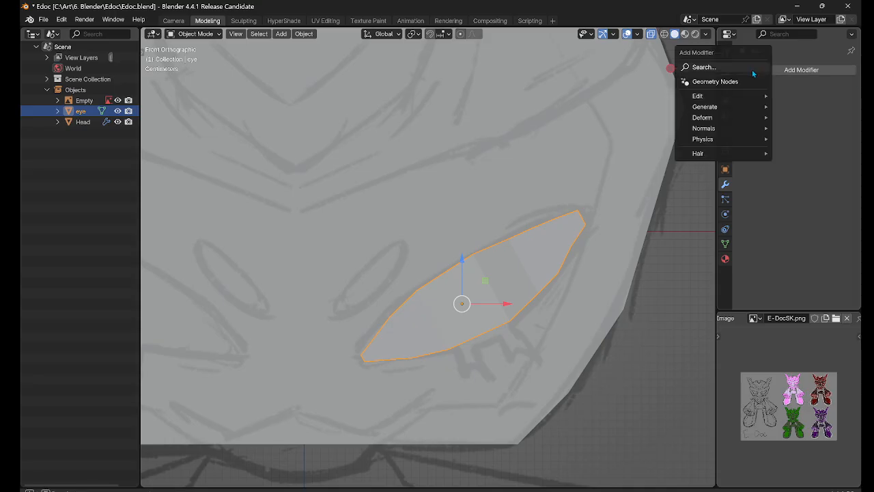
pyautogui.click(780, 73)
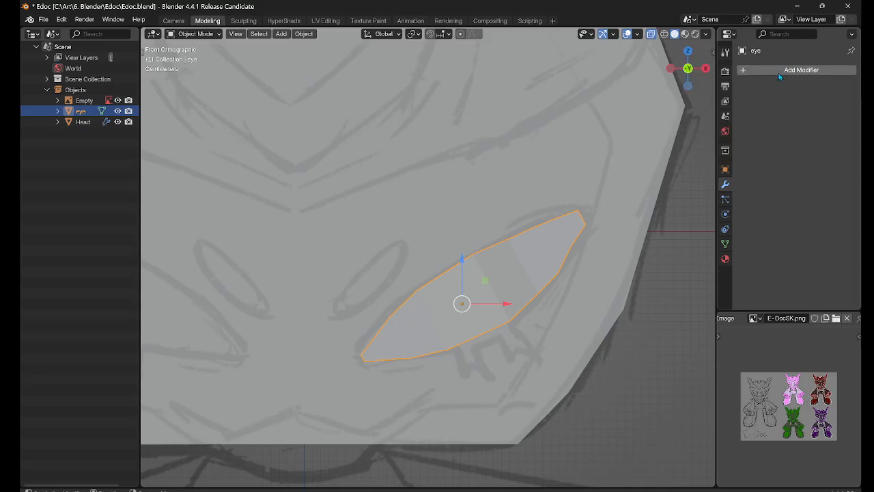
pyautogui.click(725, 170)
pyautogui.click(725, 185)
pyautogui.click(726, 170)
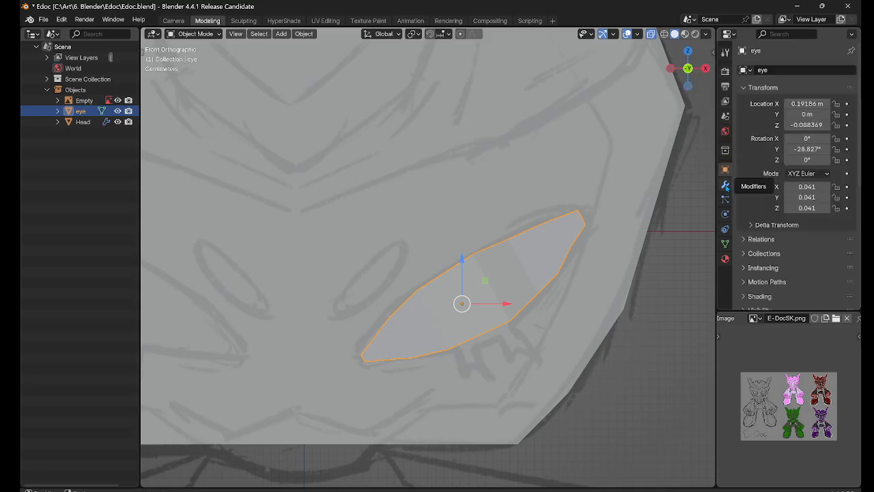
pyautogui.click(726, 185)
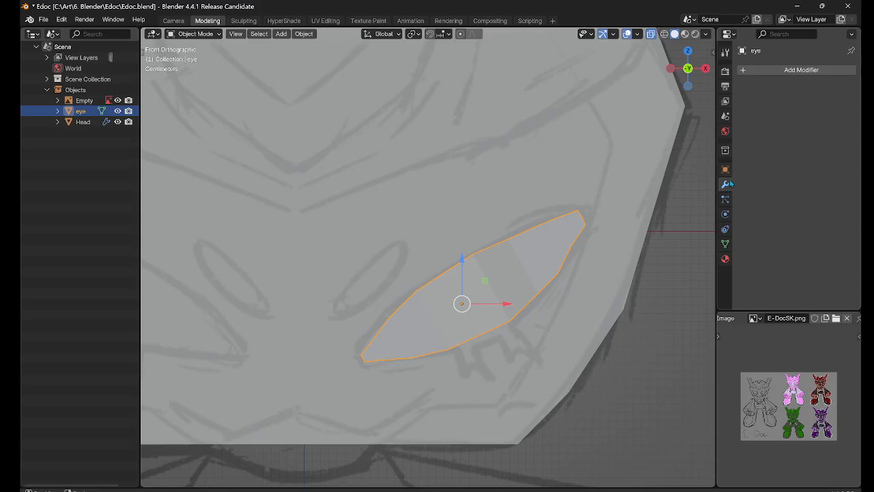
# Step: Add a Subdivision Surface modifier to the eye and check the smoothed shape, ending in front view
pyautogui.click(788, 70)
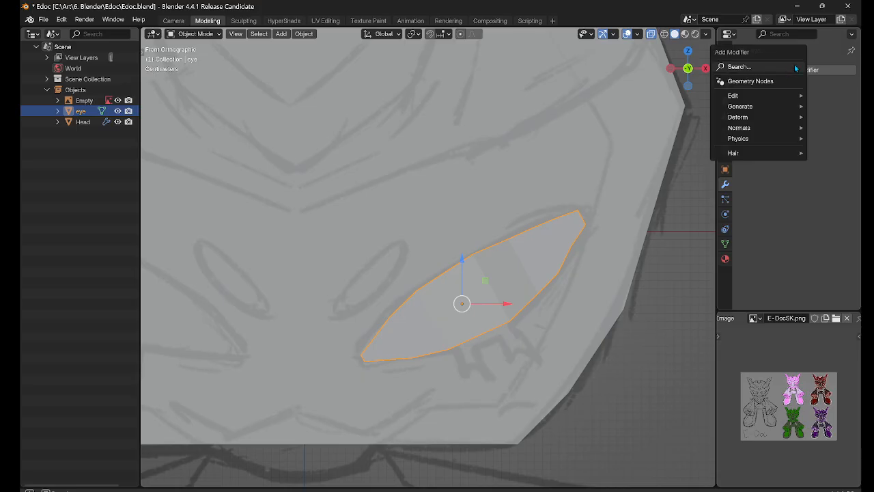
pyautogui.click(771, 68)
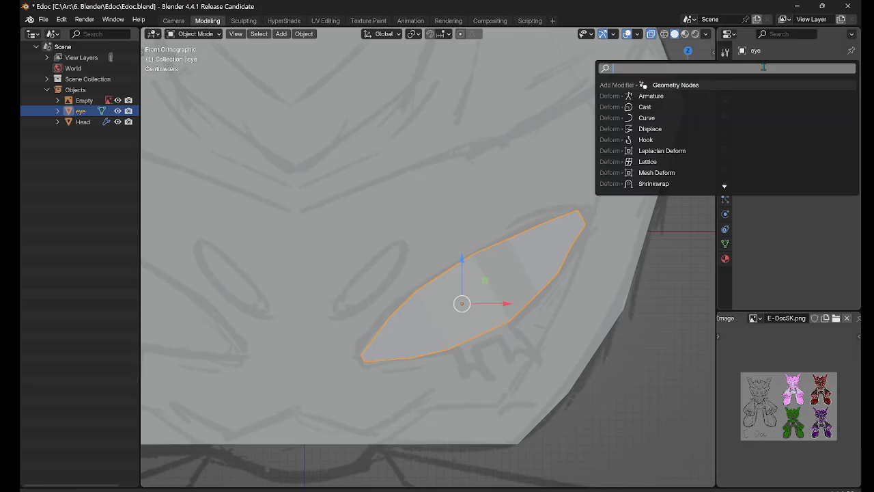
pyautogui.write('sub')
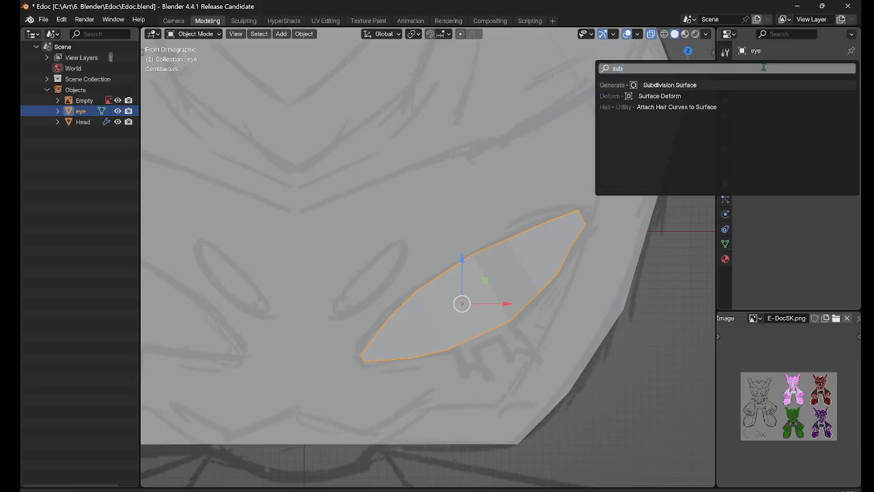
pyautogui.click(697, 85)
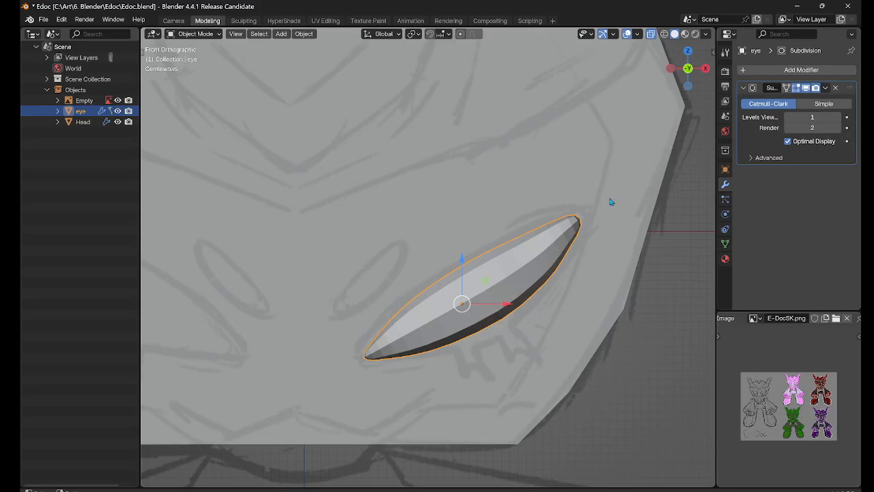
pyautogui.moveTo(612, 252); pyautogui.dragTo(578, 271, button='middle')
pyautogui.scroll(3, 542, 265)
pyautogui.press('`')
pyautogui.click(543, 253)
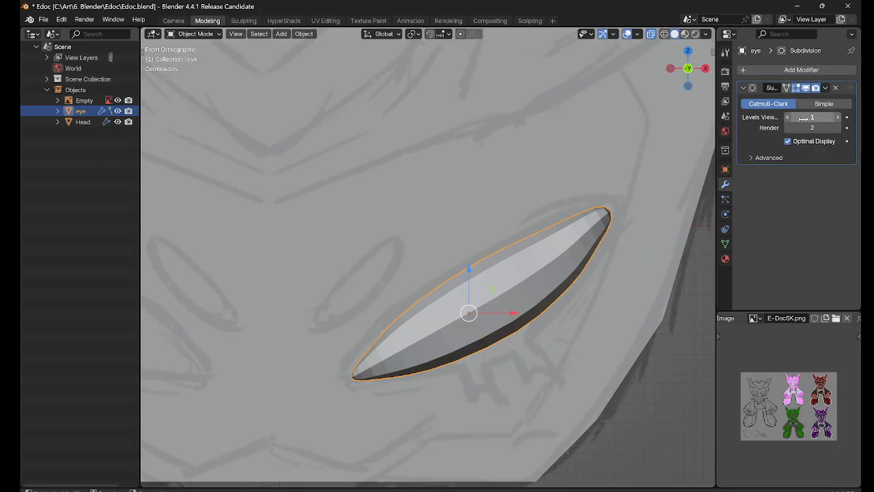
# Step: Try a viewport subdivision level of 2 on the eye, then set it back to 1
pyautogui.scroll(-2, 528, 301)
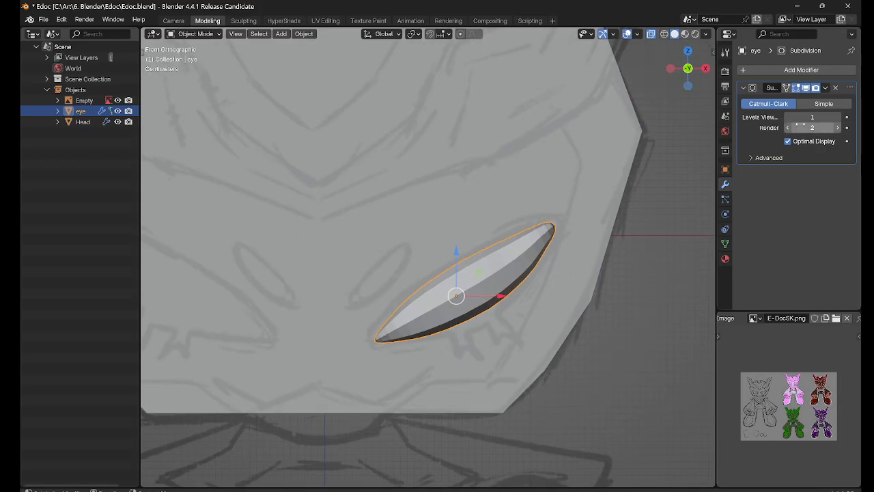
pyautogui.click(838, 117)
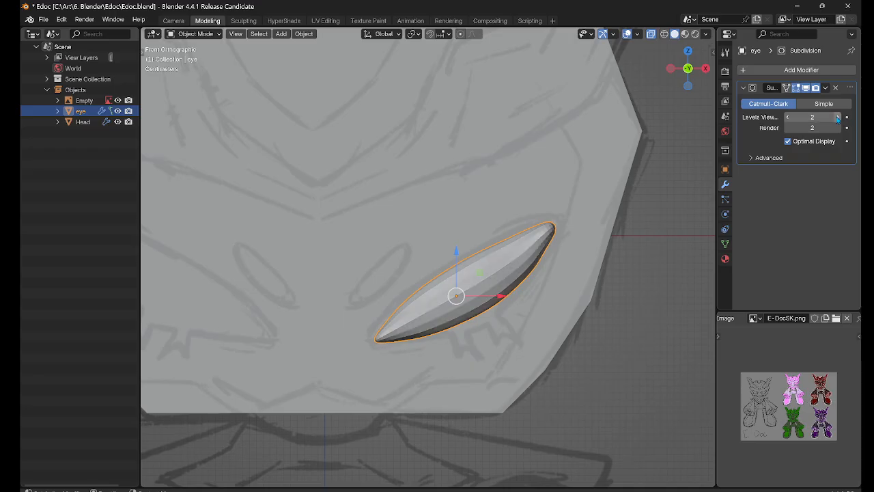
pyautogui.click(789, 117)
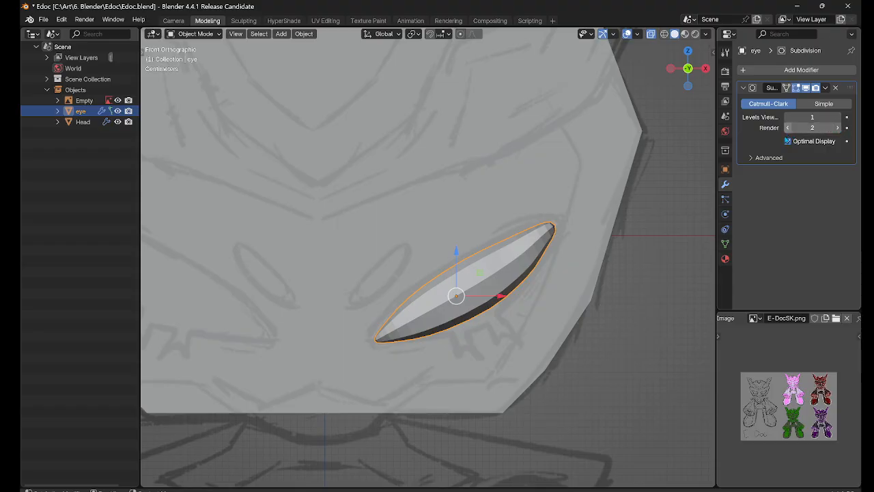
# Step: Examine the subdivided eye and its vertex cage from the side and front, ending in Object Mode
pyautogui.moveTo(690, 181); pyautogui.dragTo(581, 304, button='middle')
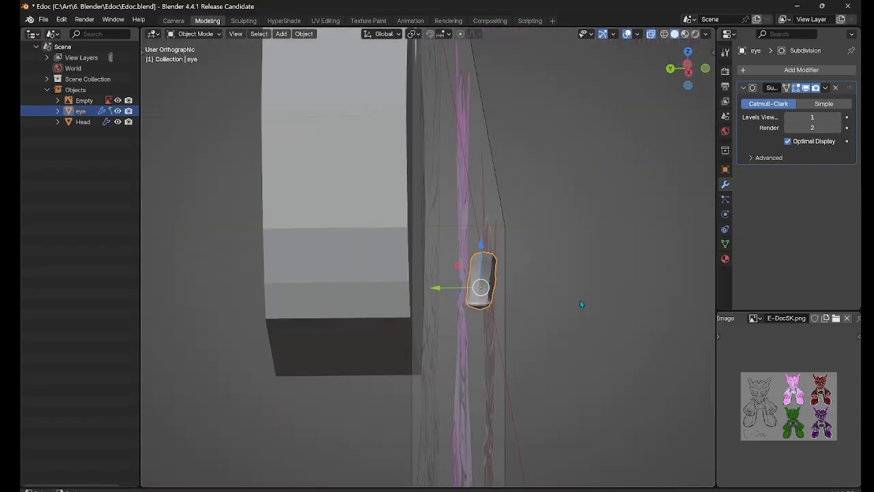
pyautogui.moveTo(538, 331); pyautogui.dragTo(585, 336, button='middle')
pyautogui.press('`')
pyautogui.click(551, 311)
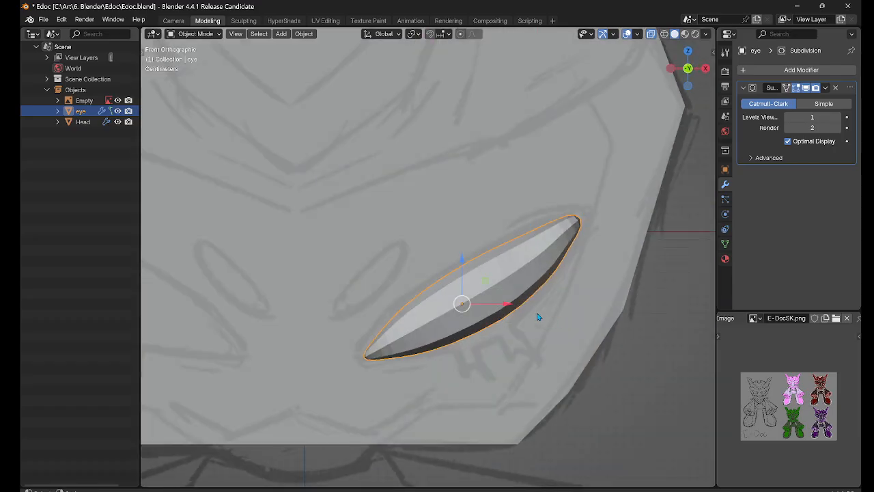
pyautogui.press('`')
pyautogui.click(469, 314)
pyautogui.press('Tab')
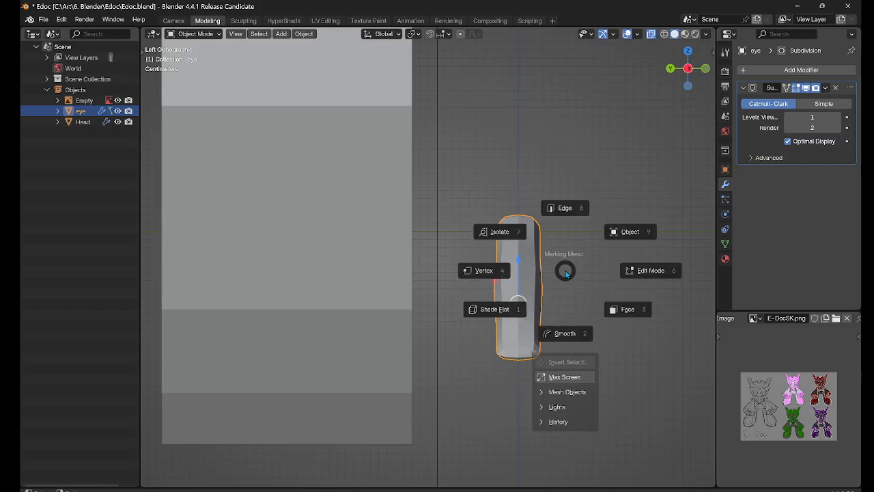
pyautogui.click(526, 286)
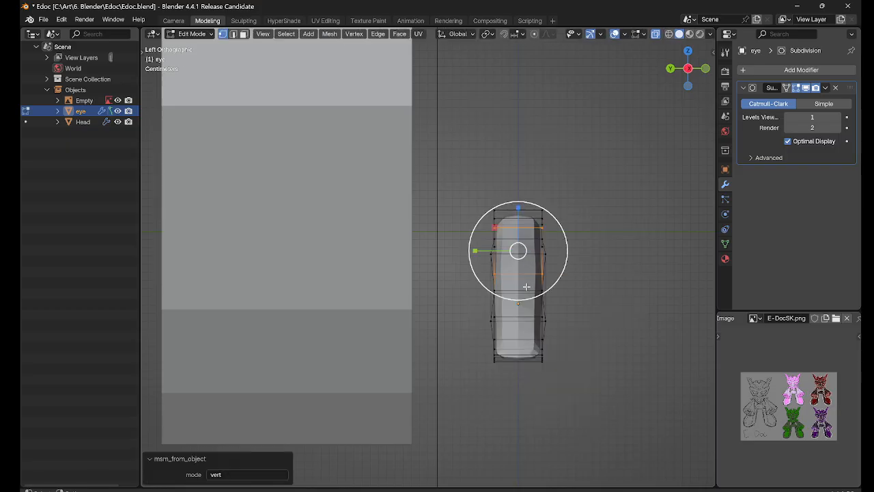
pyautogui.click(581, 385)
pyautogui.moveTo(572, 386); pyautogui.dragTo(462, 300, button='middle')
pyautogui.press('`')
pyautogui.click(418, 261)
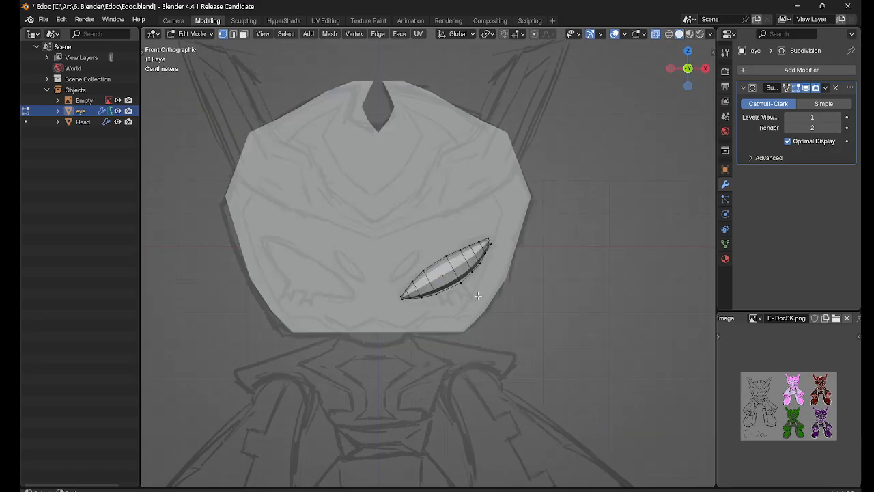
pyautogui.scroll(4, 468, 284)
pyautogui.press('Tab')
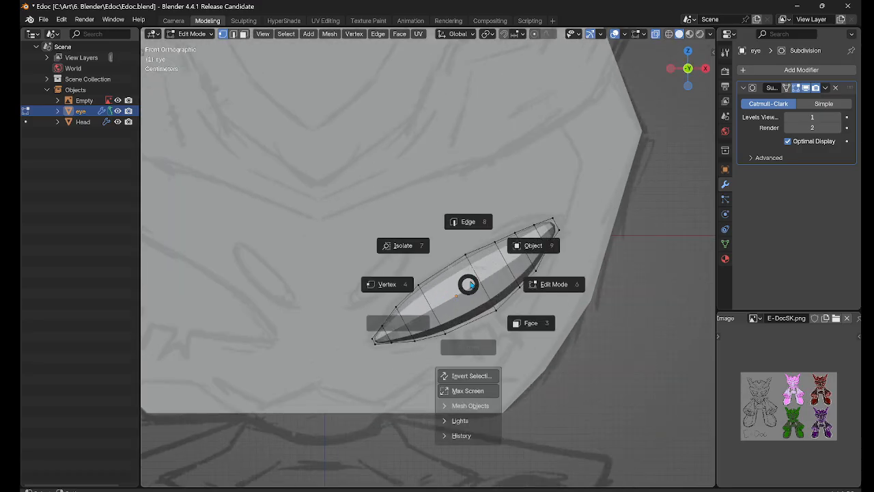
pyautogui.click(511, 265)
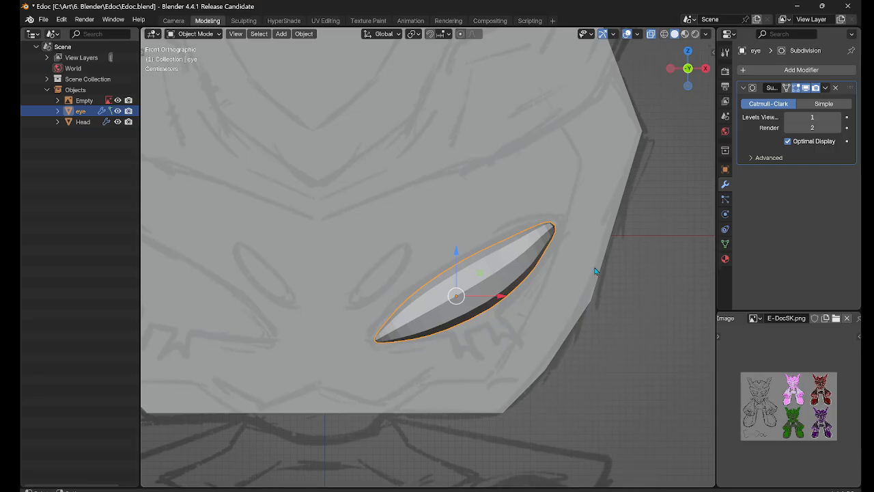
# Step: Select the eye and Head objects together and frame them in the view
pyautogui.click(594, 271)
pyautogui.click(503, 259)
pyautogui.scroll(-1, 577, 208)
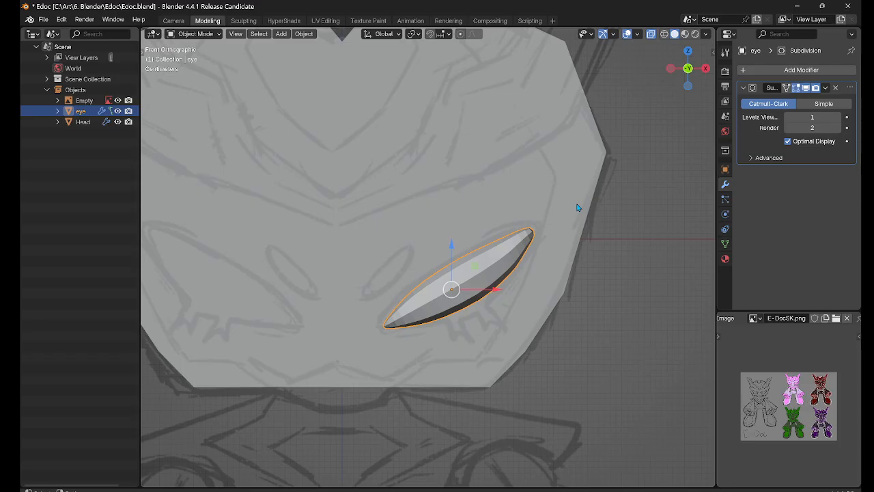
pyautogui.click(597, 239)
pyautogui.moveTo(597, 240); pyautogui.dragTo(546, 240, button='middle')
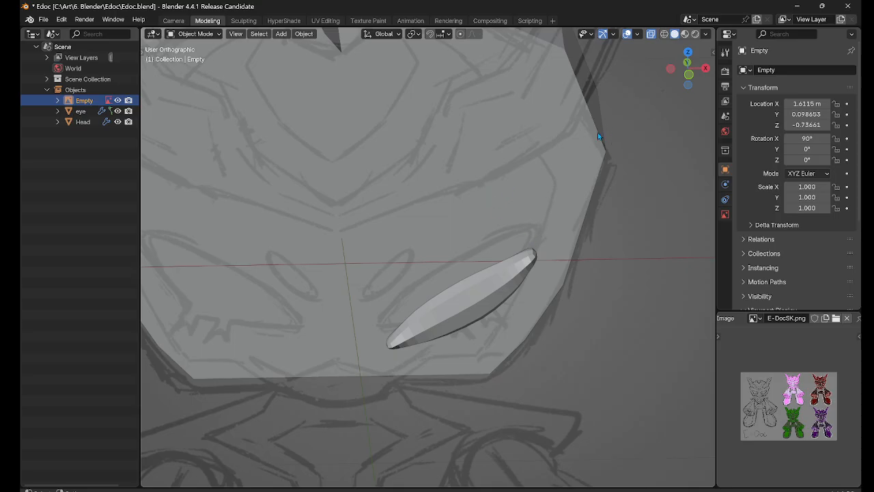
pyautogui.moveTo(598, 133); pyautogui.dragTo(510, 196)
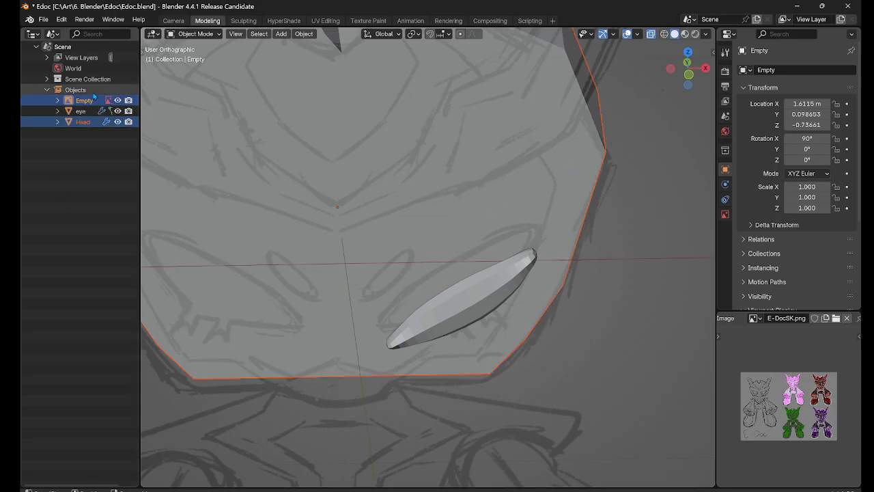
pyautogui.click(82, 110)
pyautogui.keyDown('ctrl'); pyautogui.click(80, 122); pyautogui.keyUp('ctrl')
pyautogui.press('KP_Decimal')
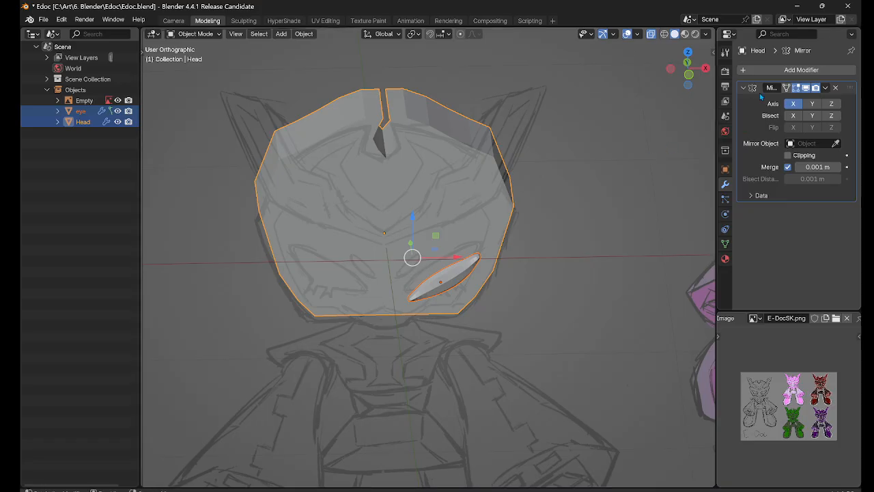
# Step: Select only the eye object and inspect its depth relative to the head, ending in front view
pyautogui.moveTo(462, 288); pyautogui.dragTo(451, 223, button='middle')
pyautogui.scroll(3, 451, 223)
pyautogui.click(189, 350)
pyautogui.click(465, 275)
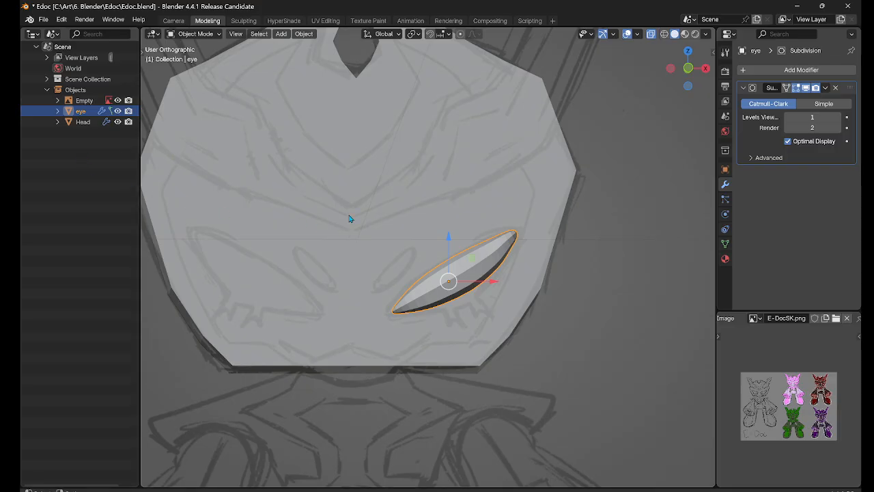
pyautogui.moveTo(520, 275)
pyautogui.mouseDown(button='middle')
pyautogui.moveTo(571, 314)
pyautogui.moveTo(625, 276)
pyautogui.moveTo(626, 321)
pyautogui.moveTo(280, 112)
pyautogui.mouseUp(button='middle')
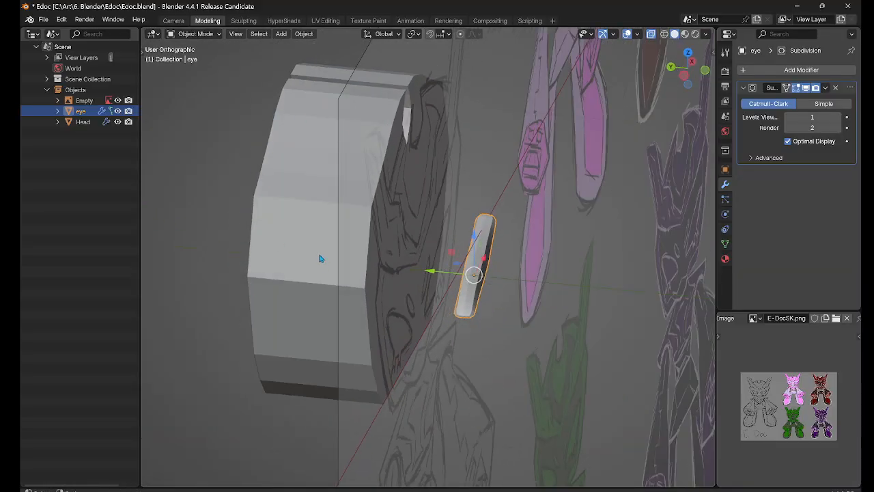
pyautogui.scroll(5, 609, 304)
pyautogui.moveTo(627, 307); pyautogui.dragTo(661, 267, button='middle')
pyautogui.press('q')
pyautogui.click(573, 241)
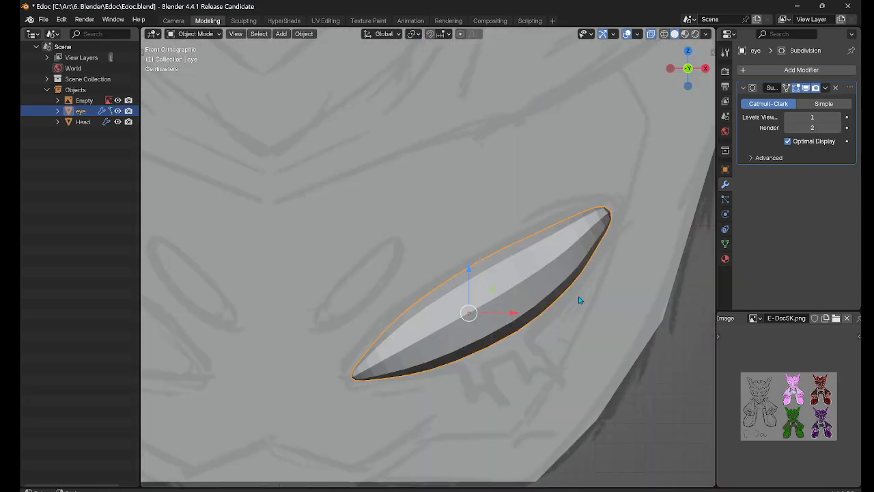
pyautogui.press('q')
pyautogui.click(506, 299)
pyautogui.press('Tab')
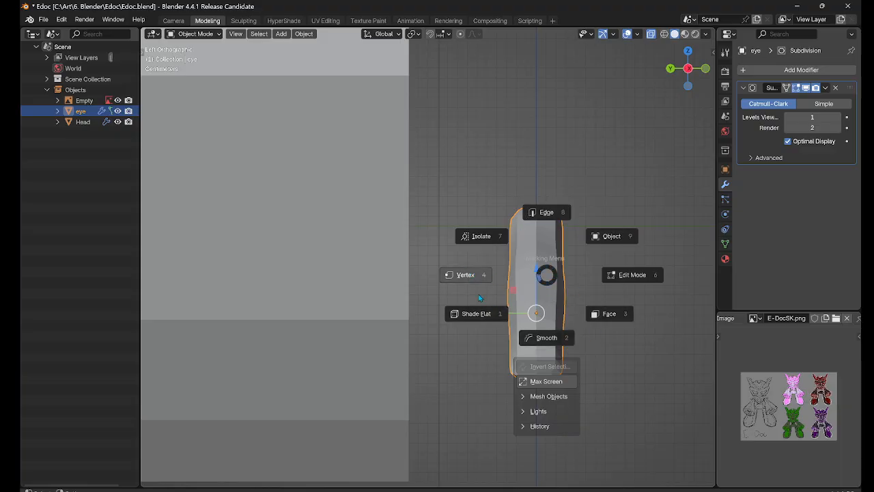
pyautogui.click(465, 275)
pyautogui.moveTo(542, 162); pyautogui.dragTo(544, 259)
pyautogui.press('Tab')
pyautogui.click(576, 241)
# Step: Apply the eye's Subdivision modifier and open the resulting mesh in Edit Mode
pyautogui.click(826, 88)
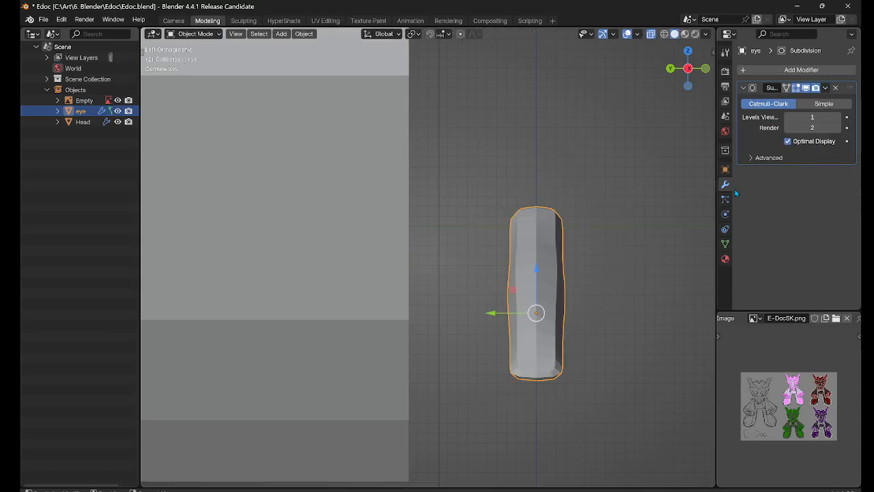
pyautogui.click(826, 88)
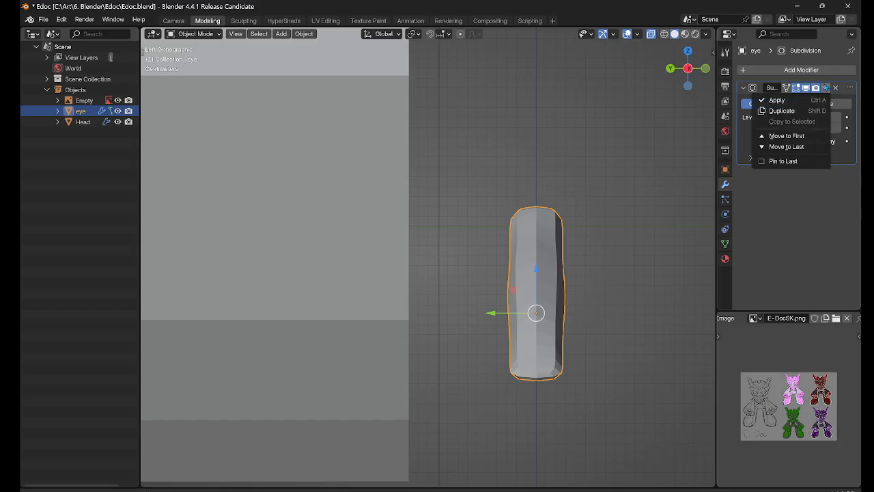
pyautogui.click(790, 102)
pyautogui.rightClick(551, 263)
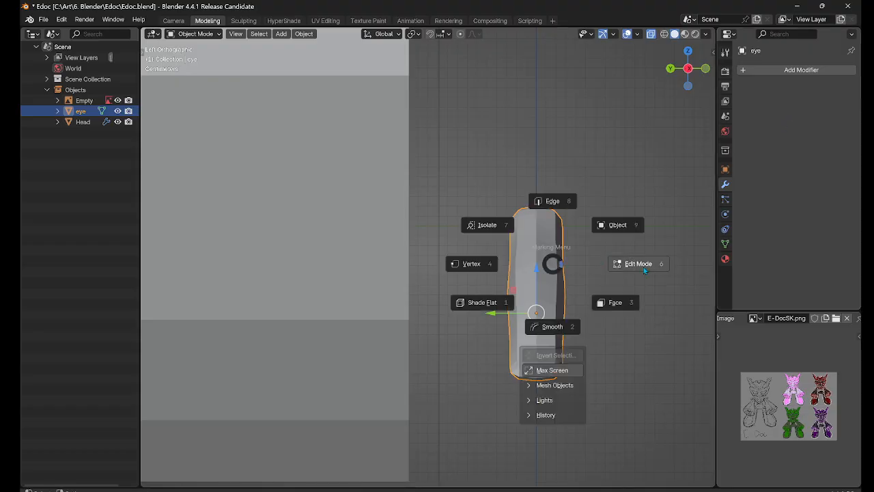
pyautogui.click(643, 267)
pyautogui.moveTo(652, 318); pyautogui.dragTo(636, 299, button='middle')
pyautogui.press('`')
pyautogui.click(573, 261)
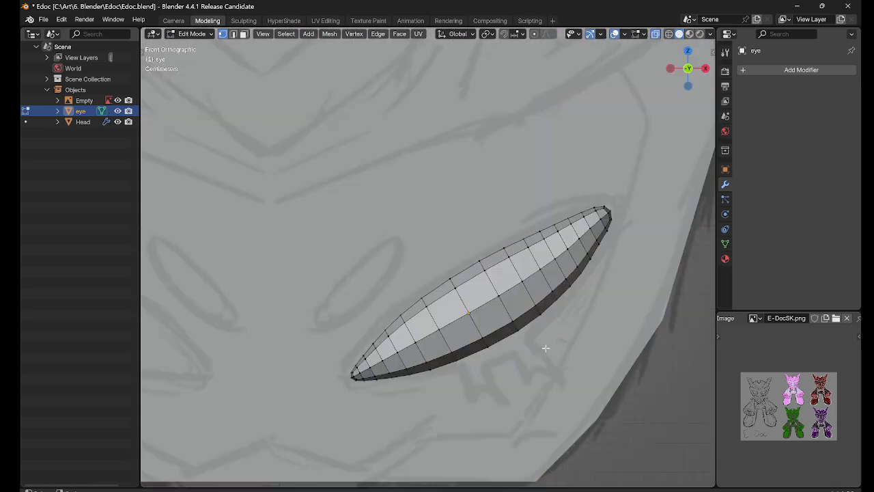
# Step: In left view, flatten the eye's front-side vertices by scaling them to 0 along Y
pyautogui.moveTo(516, 319)
pyautogui.mouseDown(button='middle')
pyautogui.moveTo(660, 327)
pyautogui.moveTo(596, 338)
pyautogui.moveTo(598, 326)
pyautogui.moveTo(513, 312)
pyautogui.mouseUp(button='middle')
pyautogui.press('`')
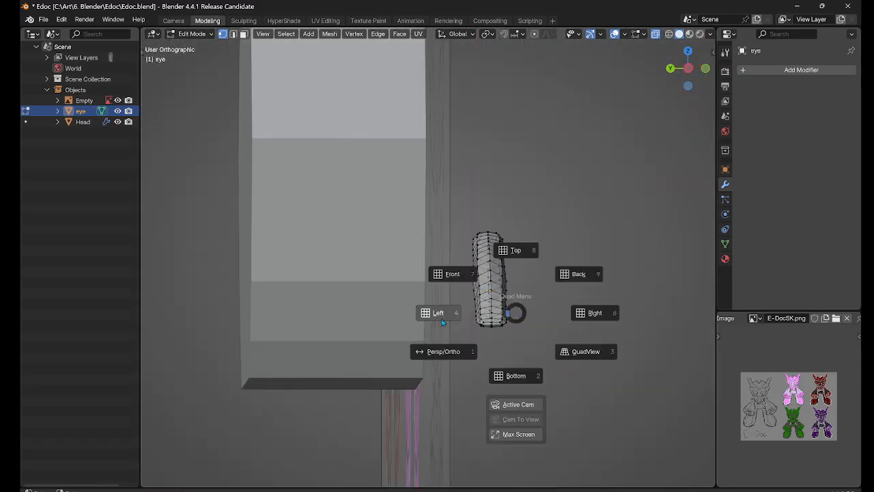
pyautogui.click(442, 314)
pyautogui.moveTo(571, 359); pyautogui.dragTo(499, 192)
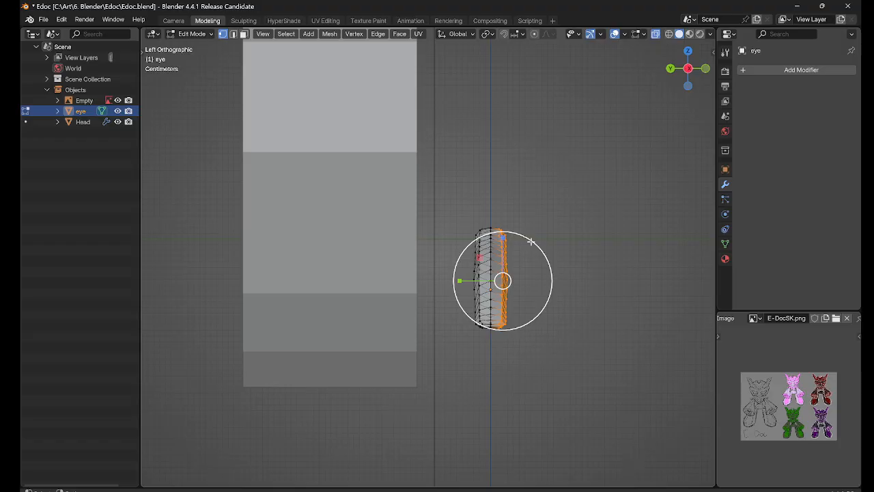
pyautogui.press('s')
pyautogui.press('y')
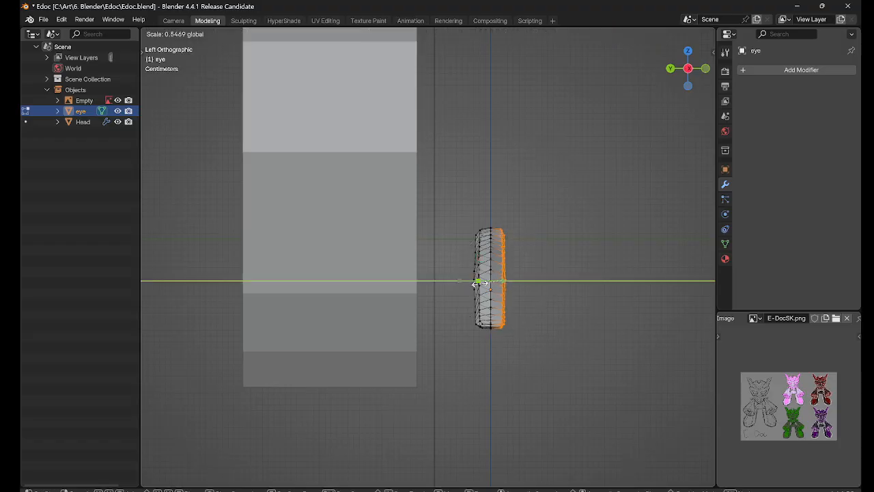
pyautogui.click(504, 289)
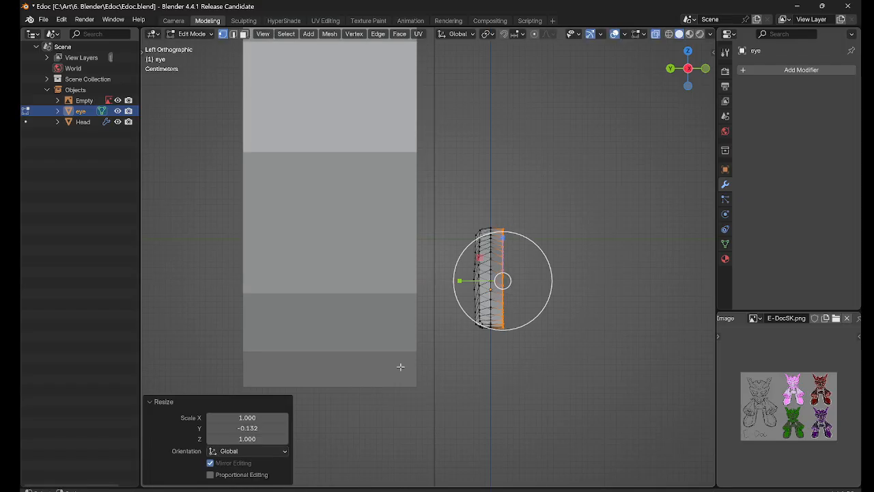
pyautogui.click(259, 429)
pyautogui.write('0')
pyautogui.press('Return')
# Step: Flatten the eye's back-side vertices, nearest the head, by scaling them to 0 along Y
pyautogui.click(462, 365)
pyautogui.moveTo(456, 362); pyautogui.dragTo(488, 194)
pyautogui.press('s')
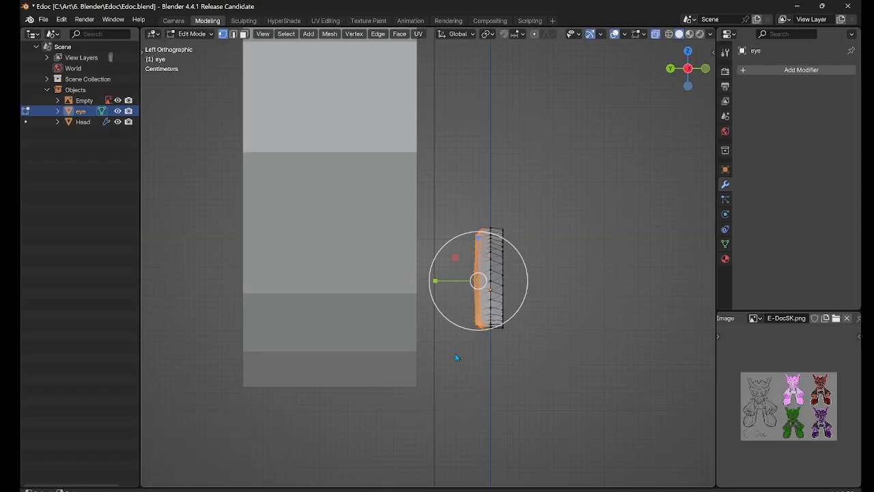
pyautogui.press('y')
pyautogui.click(473, 281)
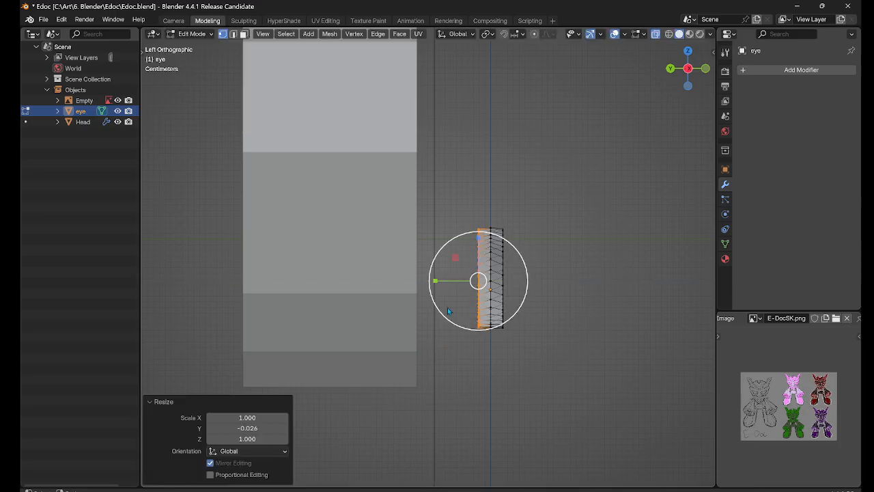
pyautogui.click(271, 427)
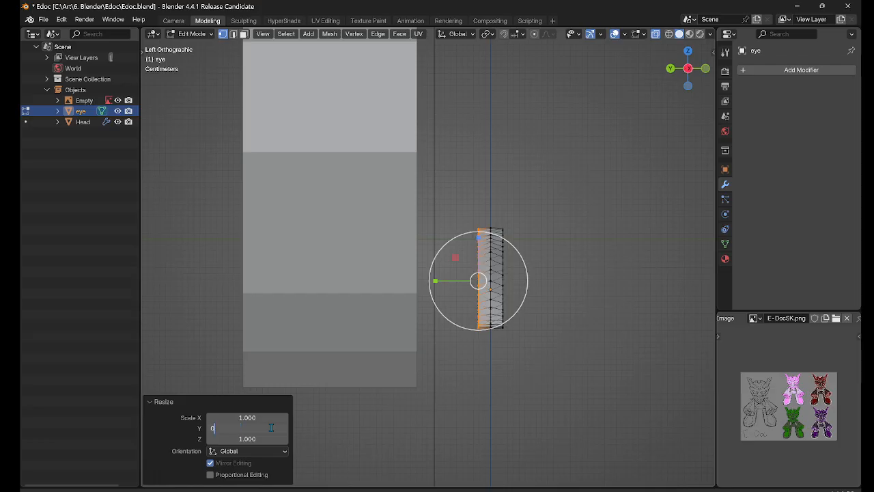
pyautogui.press('Return')
# Step: Switch to edge selection and select the edges outlining the eye's flat front face
pyautogui.click(569, 333)
pyautogui.moveTo(564, 291); pyautogui.dragTo(595, 308, button='middle')
pyautogui.scroll(6, 461, 294)
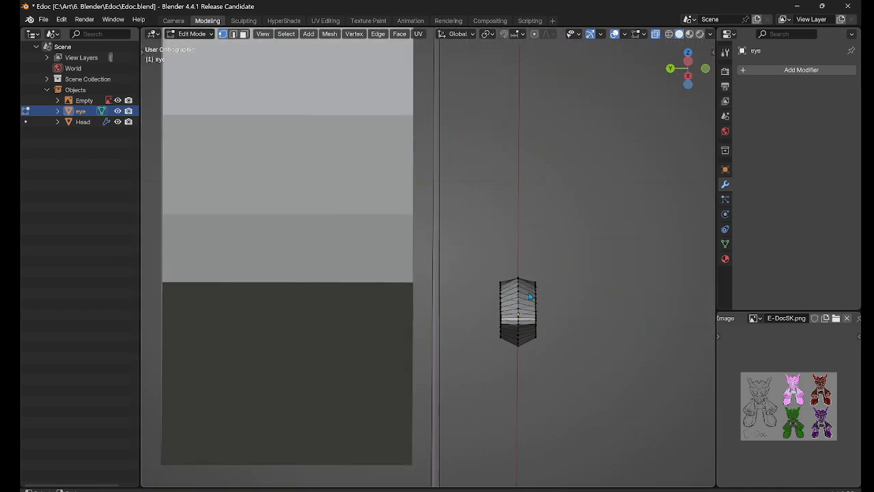
pyautogui.click(534, 293)
pyautogui.moveTo(586, 260); pyautogui.dragTo(577, 229, button='right')
pyautogui.click(534, 316)
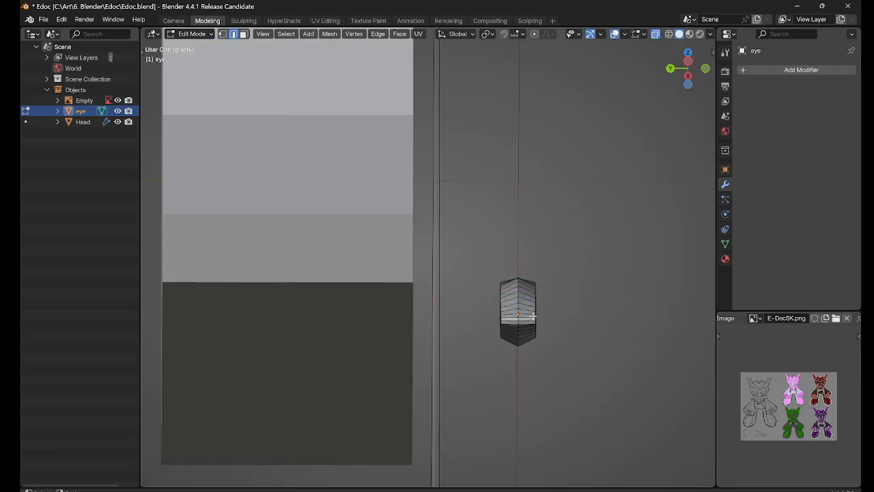
pyautogui.moveTo(536, 312); pyautogui.dragTo(555, 293, button='middle')
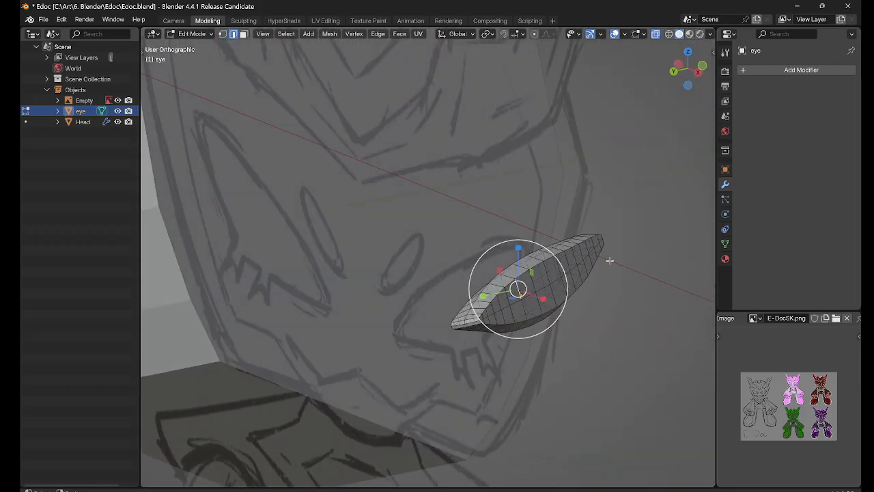
pyautogui.click(592, 261)
pyautogui.keyDown('alt'); pyautogui.click(520, 275); pyautogui.keyUp('alt')
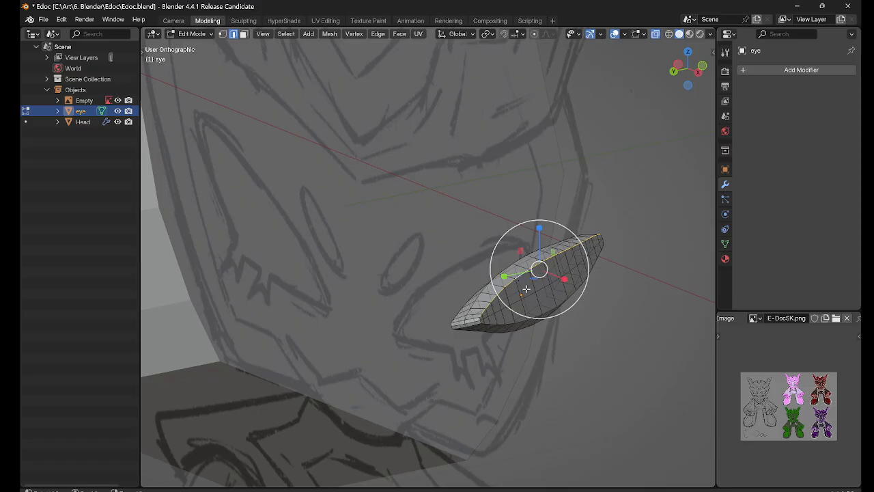
pyautogui.keyDown('alt'); pyautogui.keyDown('shift'); pyautogui.click(484, 325); pyautogui.keyUp('shift'); pyautogui.keyUp('alt')
pyautogui.scroll(4, 508, 325)
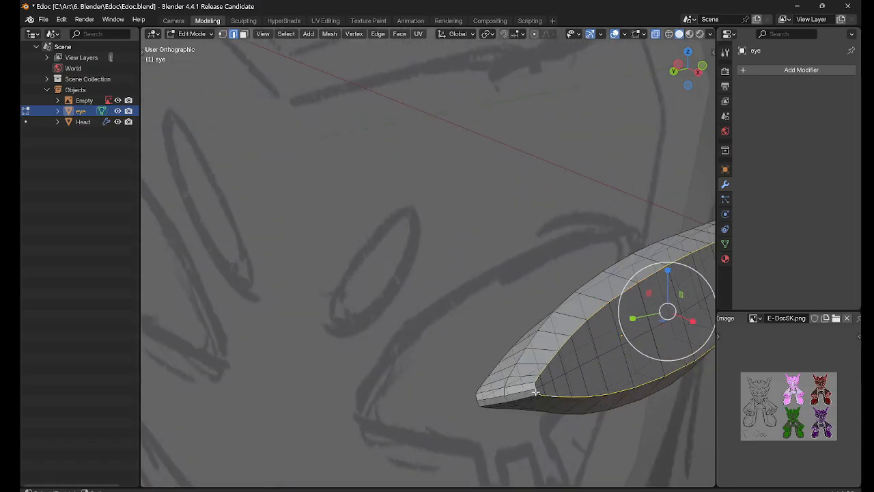
pyautogui.keyDown('shift'); pyautogui.click(539, 390); pyautogui.keyUp('shift')
# Step: Try scaling the front outline edges in left view, then clear the selection
pyautogui.moveTo(567, 376); pyautogui.dragTo(589, 376, button='middle')
pyautogui.keyDown('shift'); pyautogui.moveTo(589, 376); pyautogui.dragTo(330, 447, button='middle'); pyautogui.keyUp('shift')
pyautogui.moveTo(613, 250); pyautogui.dragTo(593, 327, button='middle')
pyautogui.press('`')
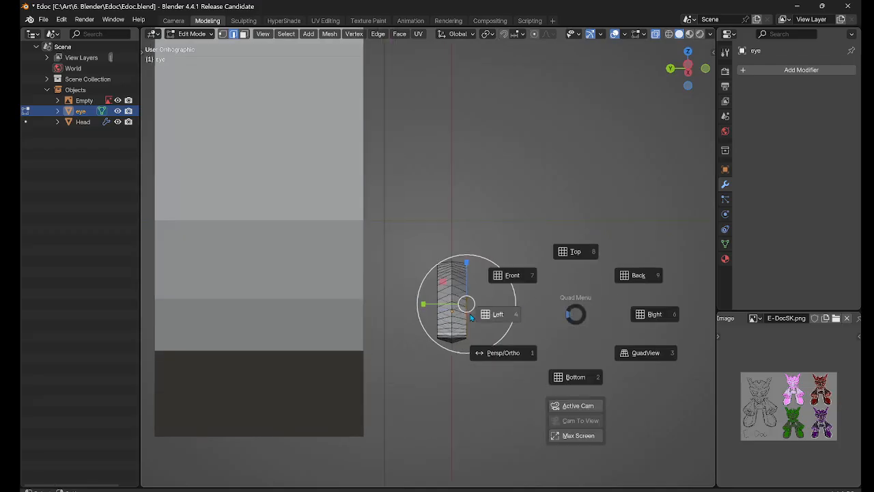
pyautogui.click(473, 318)
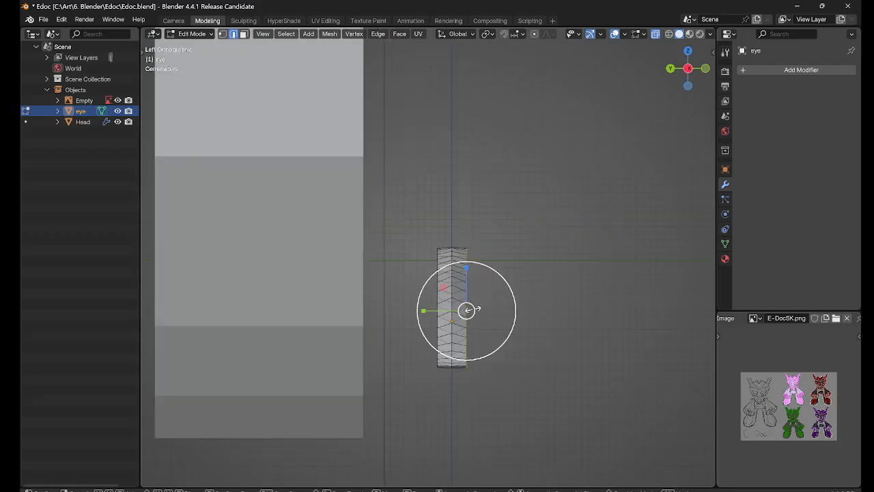
pyautogui.press('s')
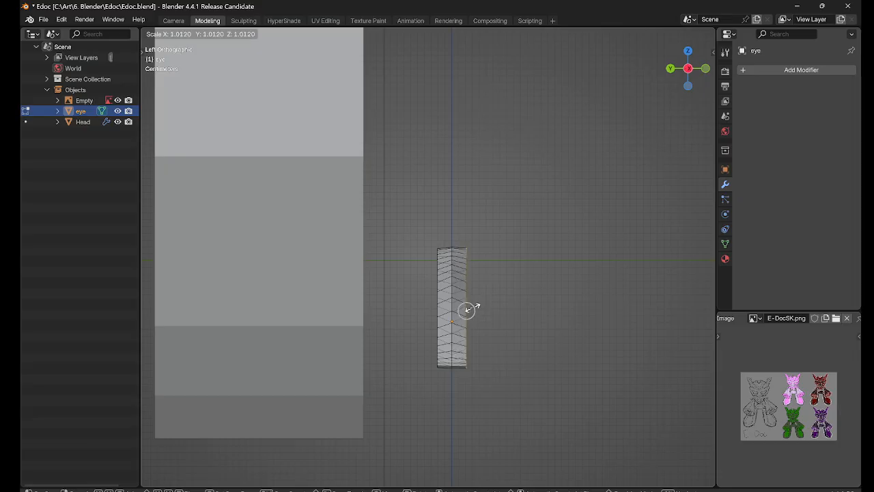
pyautogui.click(472, 307)
pyautogui.click(539, 271)
pyautogui.moveTo(362, 215); pyautogui.dragTo(437, 398)
pyautogui.keyDown('alt'); pyautogui.click(437, 357); pyautogui.keyUp('alt')
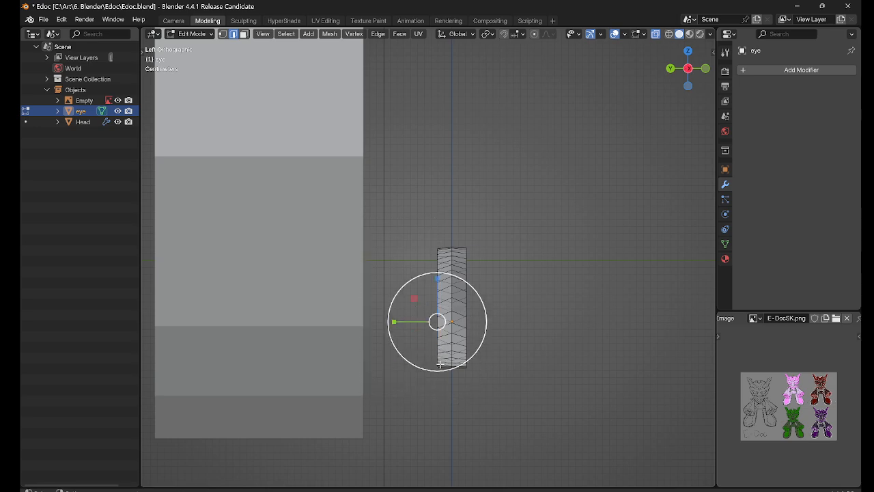
pyautogui.moveTo(506, 377)
pyautogui.mouseDown(button='middle')
pyautogui.moveTo(501, 396)
pyautogui.moveTo(567, 445)
pyautogui.moveTo(586, 408)
pyautogui.moveTo(521, 370)
pyautogui.mouseUp(button='middle')
pyautogui.moveTo(426, 211); pyautogui.dragTo(461, 436)
pyautogui.click(562, 369)
# Step: Examine the flattened eye against the head sketch from the front and left views
pyautogui.moveTo(658, 360); pyautogui.dragTo(555, 302, button='middle')
pyautogui.scroll(-5, 512, 334)
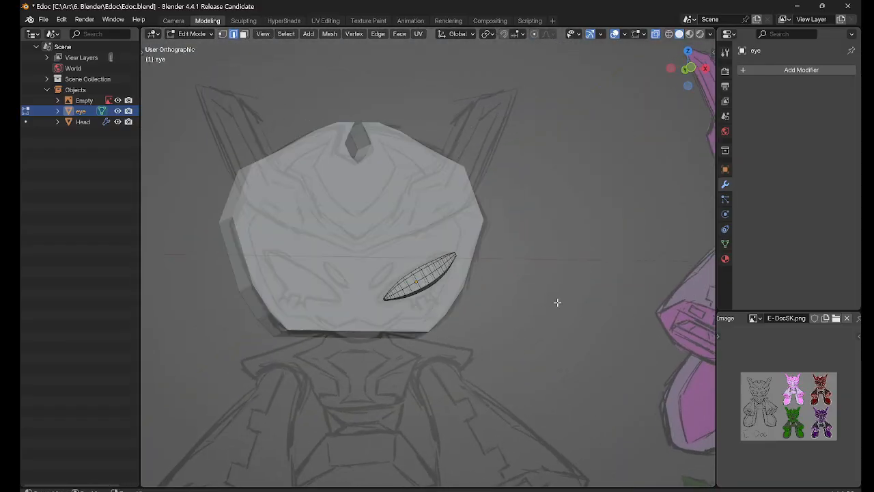
pyautogui.scroll(9, 443, 296)
pyautogui.moveTo(443, 297); pyautogui.dragTo(444, 324, button='middle')
pyautogui.press('space')
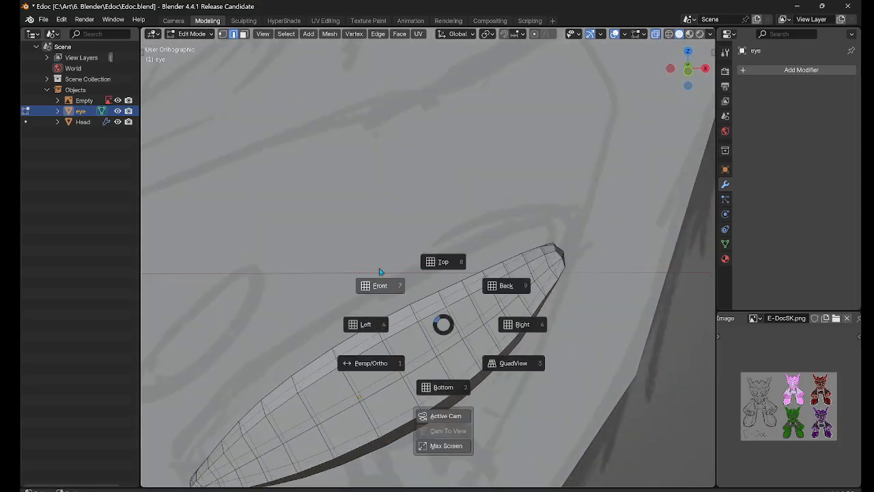
pyautogui.click(381, 276)
pyautogui.press('space')
pyautogui.click(314, 270)
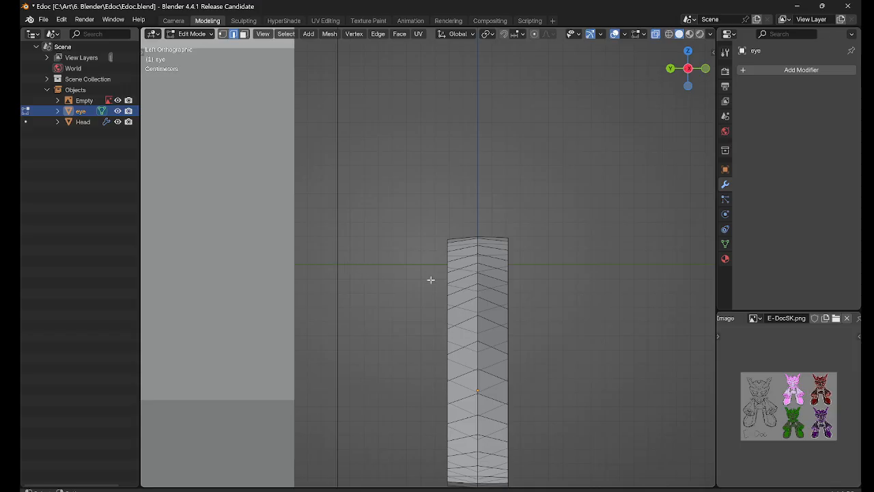
pyautogui.press('space')
pyautogui.click(393, 245)
# Step: Inspect the eye mesh's thickness from angled views, ending in a close front view
pyautogui.moveTo(465, 283); pyautogui.dragTo(456, 358, button='middle')
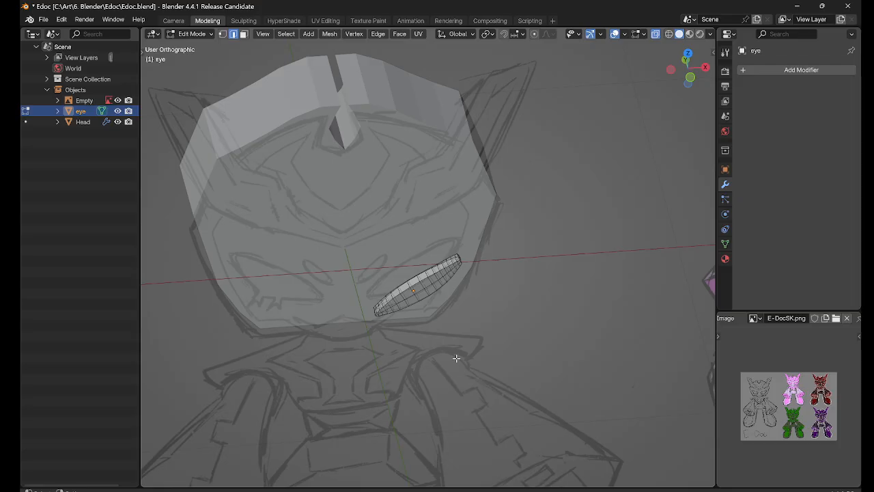
pyautogui.scroll(4, 474, 341)
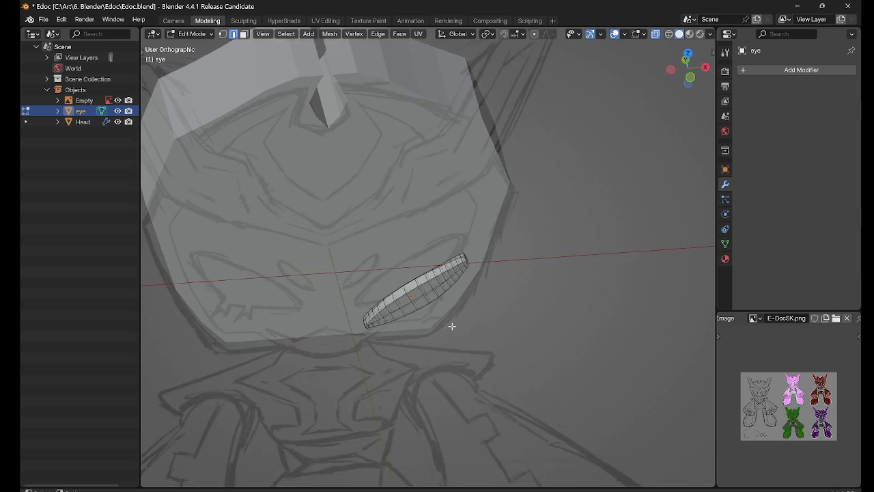
pyautogui.moveTo(460, 328); pyautogui.dragTo(572, 341)
pyautogui.moveTo(532, 377); pyautogui.dragTo(506, 347, button='middle')
pyautogui.press('`')
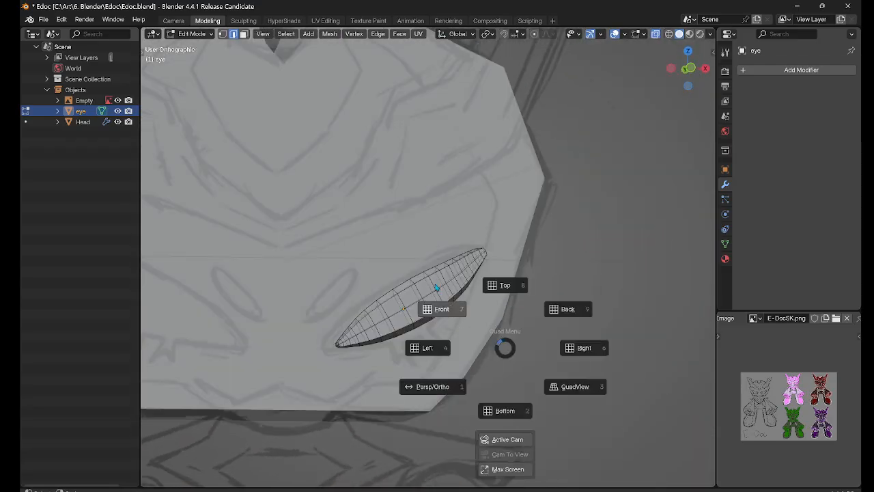
pyautogui.click(438, 289)
pyautogui.scroll(4, 478, 338)
pyautogui.moveTo(451, 384); pyautogui.dragTo(501, 380, button='middle')
pyautogui.press('`')
pyautogui.click(446, 328)
pyautogui.scroll(-1, 460, 381)
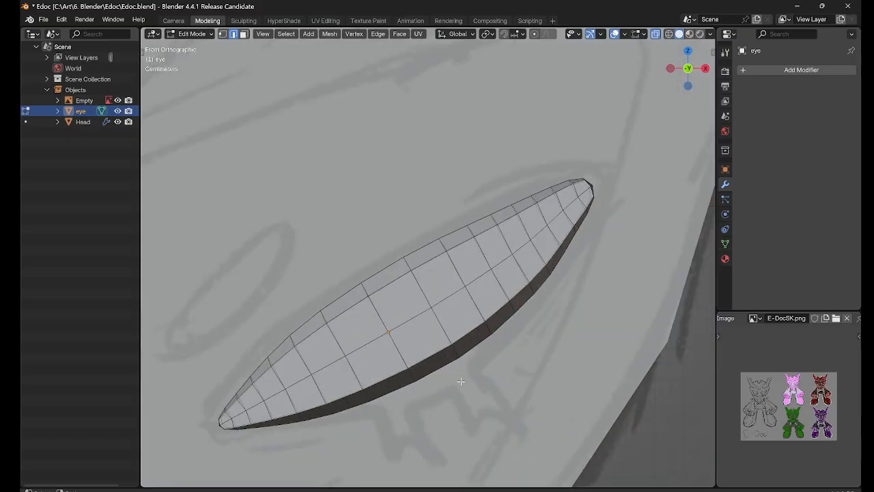
# Step: Switch the eye mesh to face selection and turn off X-Ray
pyautogui.click(404, 376)
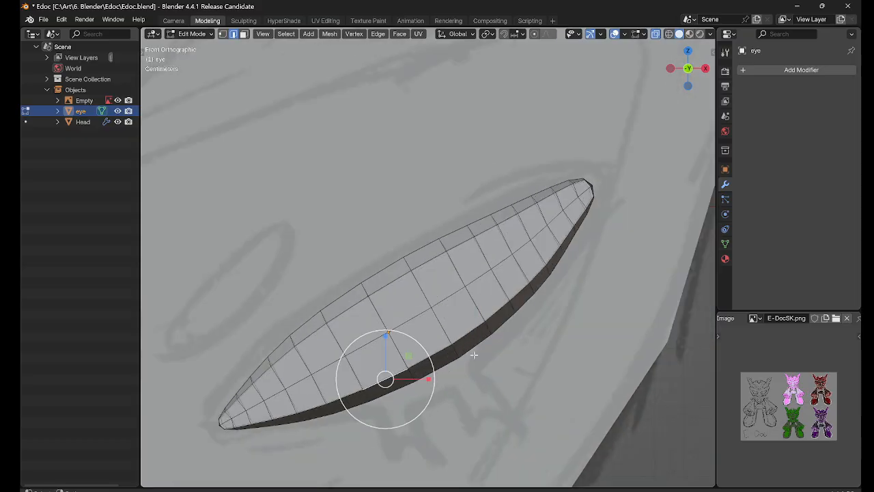
pyautogui.press('Tab')
pyautogui.click(536, 375)
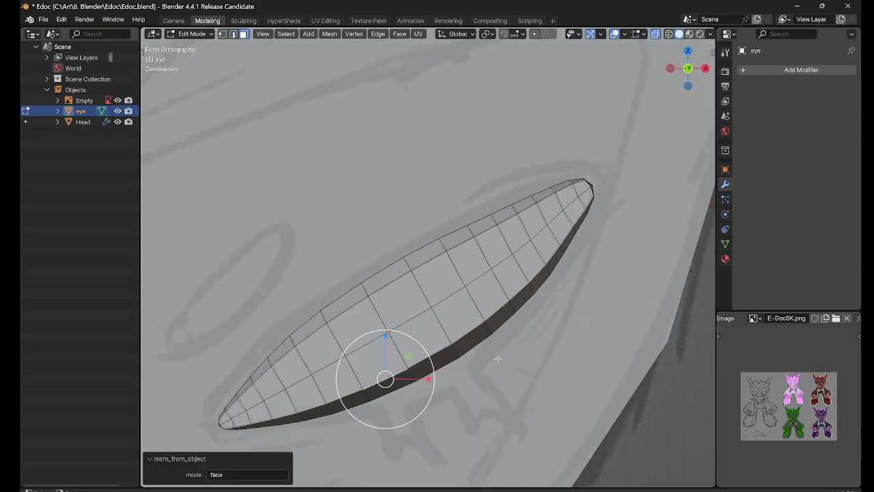
pyautogui.click(470, 338)
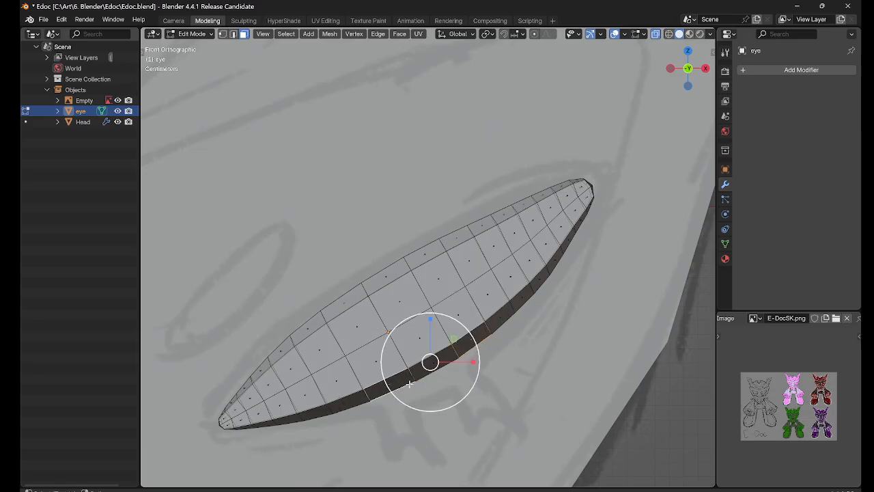
pyautogui.moveTo(384, 386); pyautogui.dragTo(569, 400, button='middle')
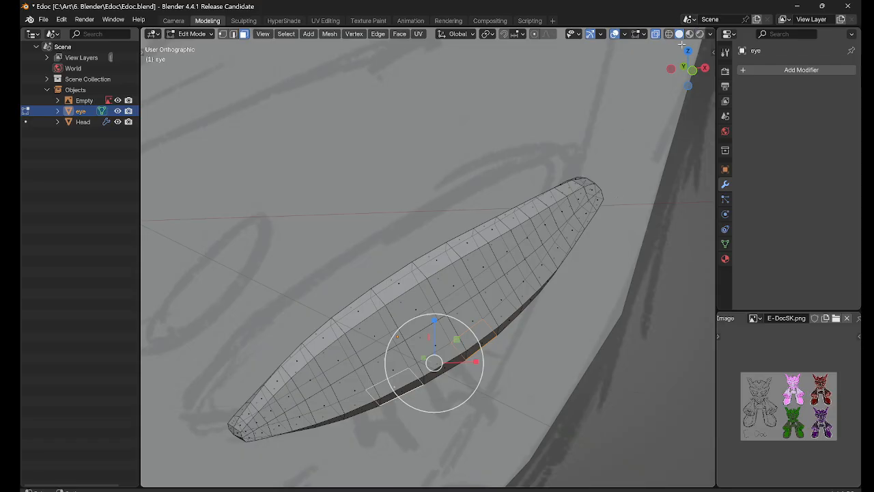
pyautogui.click(659, 36)
pyautogui.moveTo(587, 375); pyautogui.dragTo(563, 304, button='middle')
# Step: Extrude the two pairs of lower-rim faces on either side of the middle segment by 0.047627 m, then clear the selection
pyautogui.click(552, 310)
pyautogui.click(427, 318)
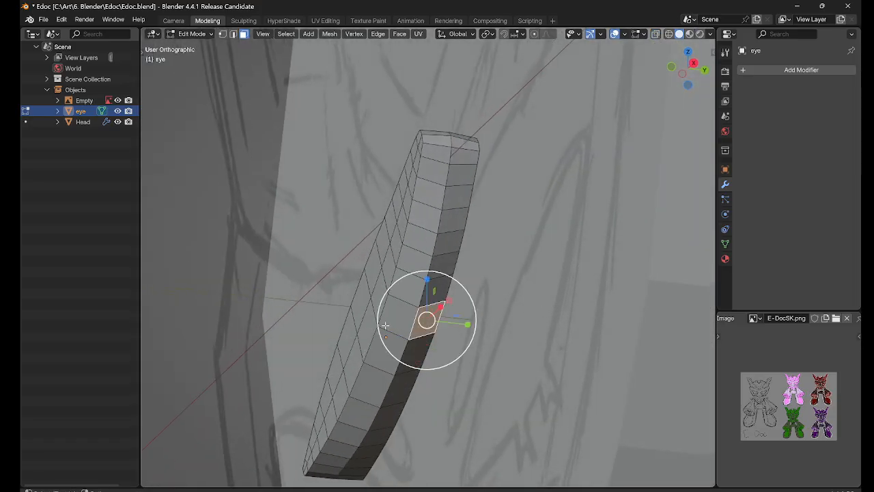
pyautogui.click(366, 387)
pyautogui.moveTo(497, 389); pyautogui.dragTo(502, 389, button='middle')
pyautogui.keyDown('shift'); pyautogui.click(428, 340); pyautogui.keyUp('shift')
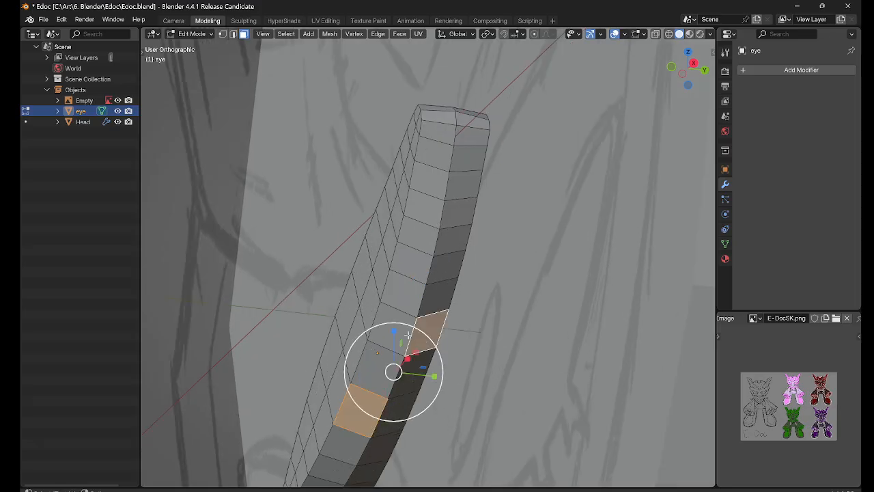
pyautogui.keyDown('shift'); pyautogui.click(396, 318); pyautogui.keyUp('shift')
pyautogui.keyDown('shift'); pyautogui.click(397, 424); pyautogui.keyUp('shift')
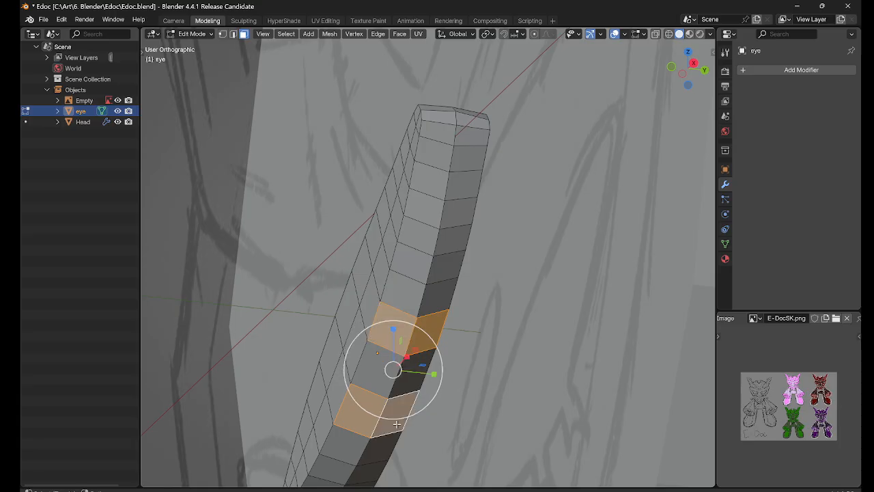
pyautogui.moveTo(528, 381); pyautogui.dragTo(638, 387, button='middle')
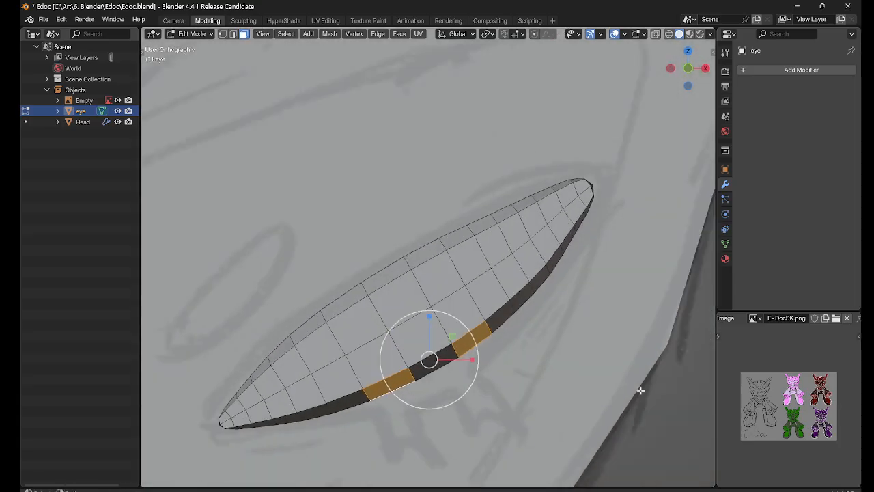
pyautogui.scroll(-5, 599, 383)
pyautogui.moveTo(472, 330); pyautogui.dragTo(474, 341, button='middle')
pyautogui.press('space')
pyautogui.click(418, 299)
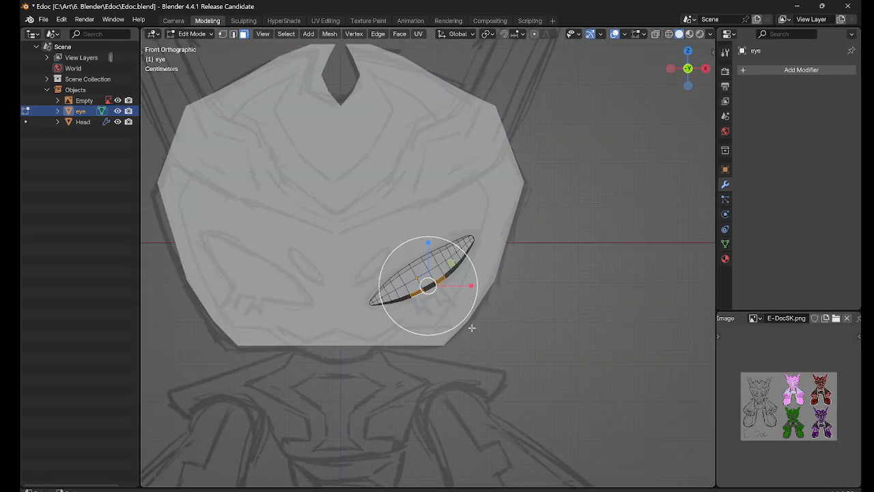
pyautogui.scroll(4, 512, 341)
pyautogui.scroll(1, 512, 342)
pyautogui.press('e')
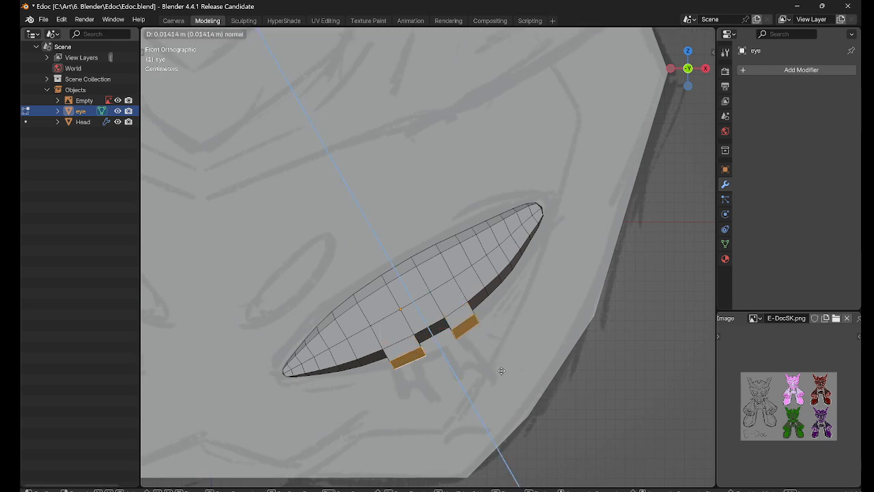
pyautogui.click(515, 396)
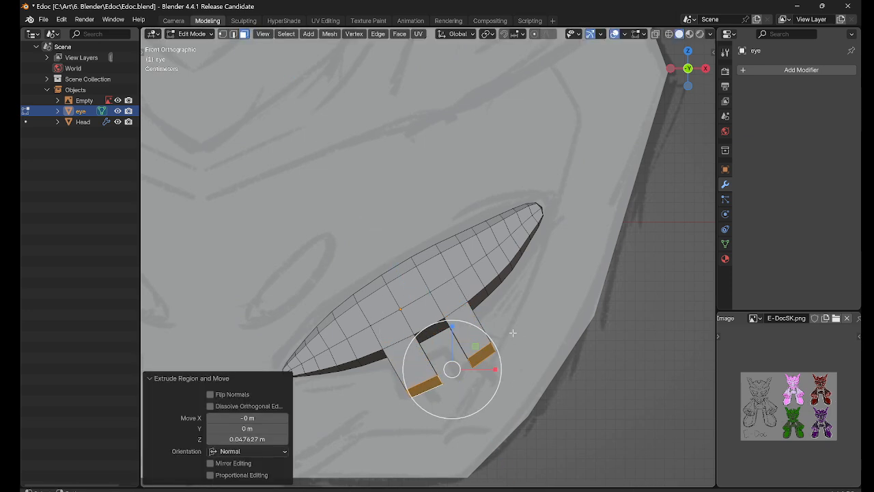
pyautogui.scroll(1, 506, 359)
pyautogui.click(514, 387)
# Step: Narrow the inner prong by scaling its end faces to 0.363 along X
pyautogui.press('Tab')
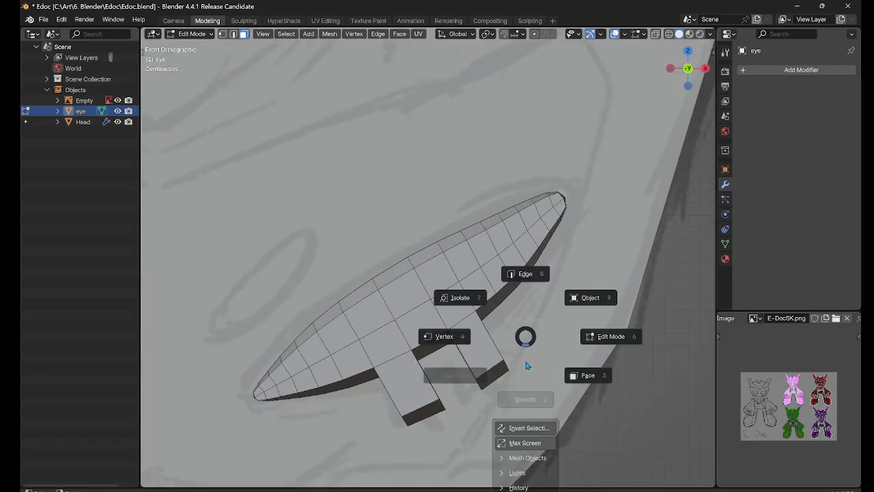
pyautogui.click(560, 371)
pyautogui.click(424, 407)
pyautogui.moveTo(424, 407); pyautogui.dragTo(610, 410, button='middle')
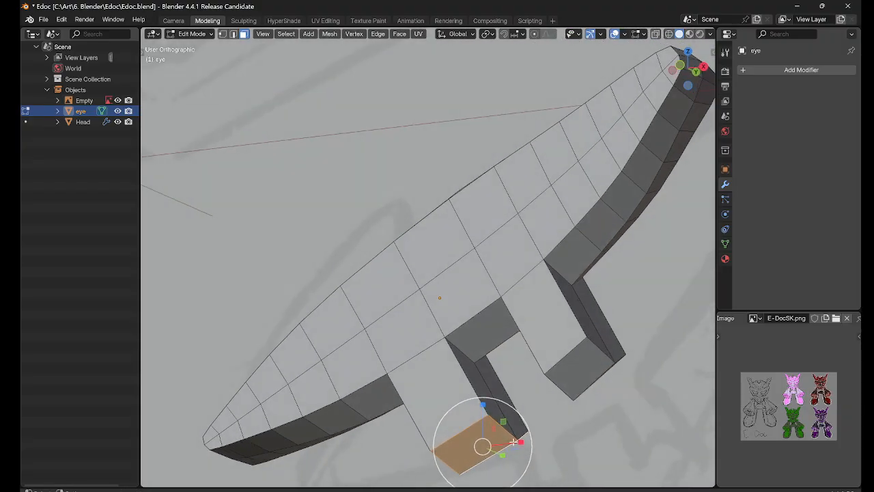
pyautogui.moveTo(520, 441); pyautogui.dragTo(493, 446)
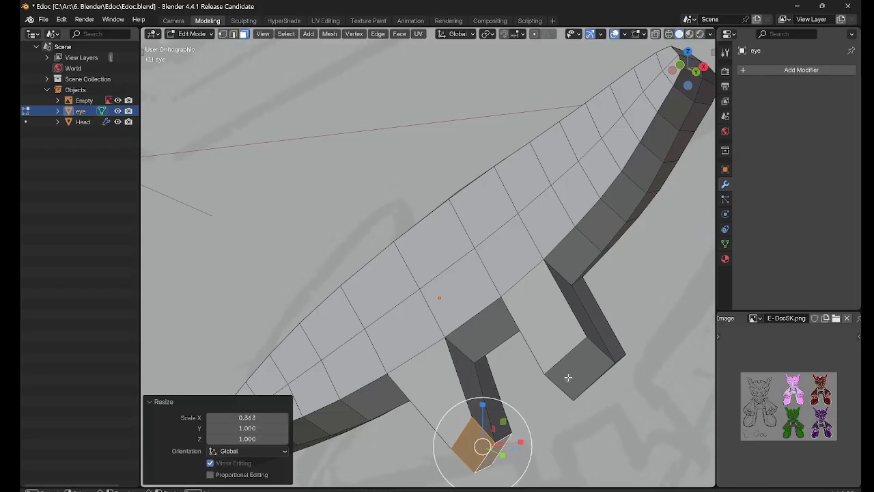
# Step: Taper the outer prong by scaling its end faces to 0.614 along X and Z
pyautogui.moveTo(568, 374); pyautogui.dragTo(616, 364, button='middle')
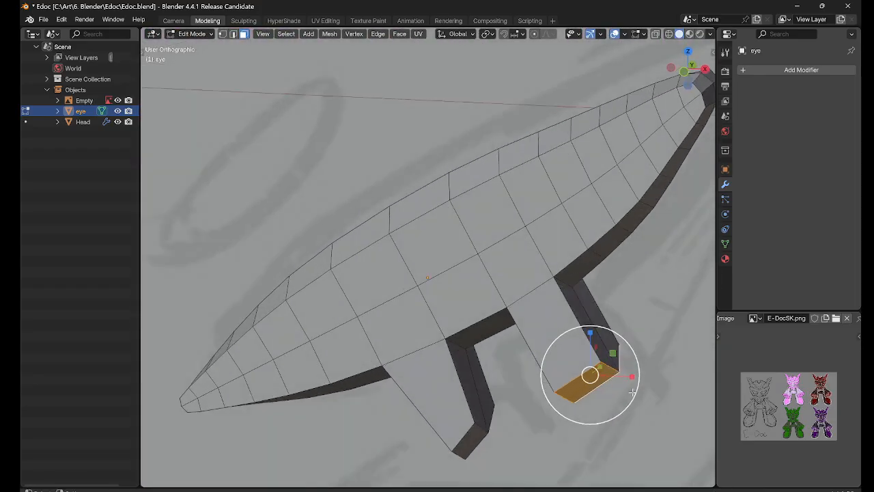
pyautogui.moveTo(612, 354); pyautogui.dragTo(603, 372)
pyautogui.scroll(-5, 594, 372)
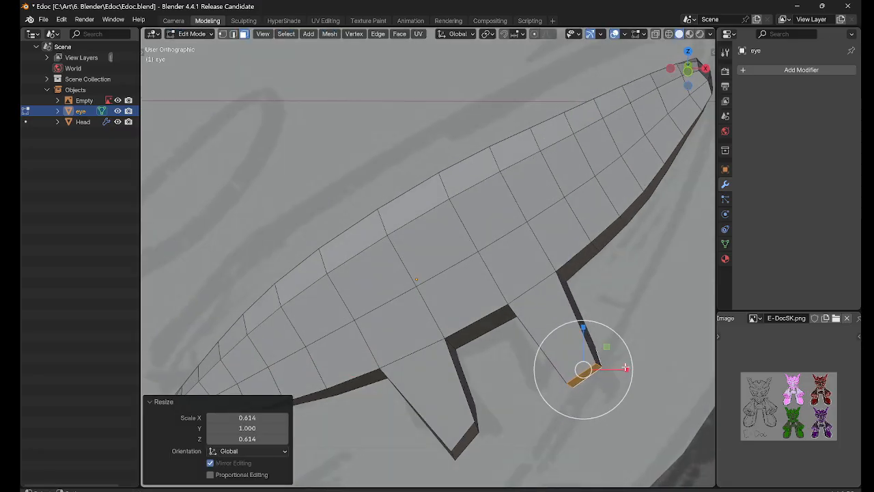
# Step: Move the outer prong's end faces and refine their position over the sketch in front view
pyautogui.moveTo(524, 287); pyautogui.dragTo(495, 308)
pyautogui.press('w')
pyautogui.scroll(-4, 505, 311)
pyautogui.press('`')
pyautogui.click(474, 287)
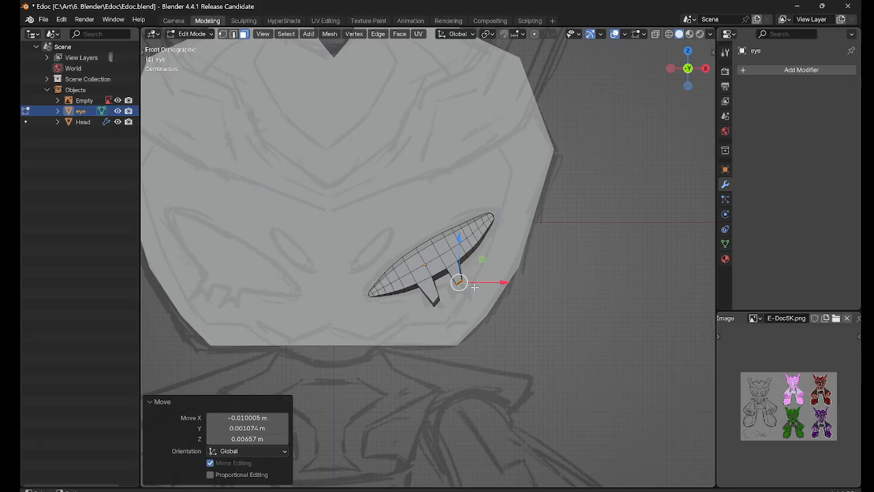
pyautogui.scroll(5, 501, 307)
pyautogui.moveTo(505, 320); pyautogui.dragTo(509, 335)
# Step: In edge selection, move the edge line at the outer prong's inner side -0.01037 m in X and -0.005555 m in Z
pyautogui.press('Tab')
pyautogui.click(461, 237)
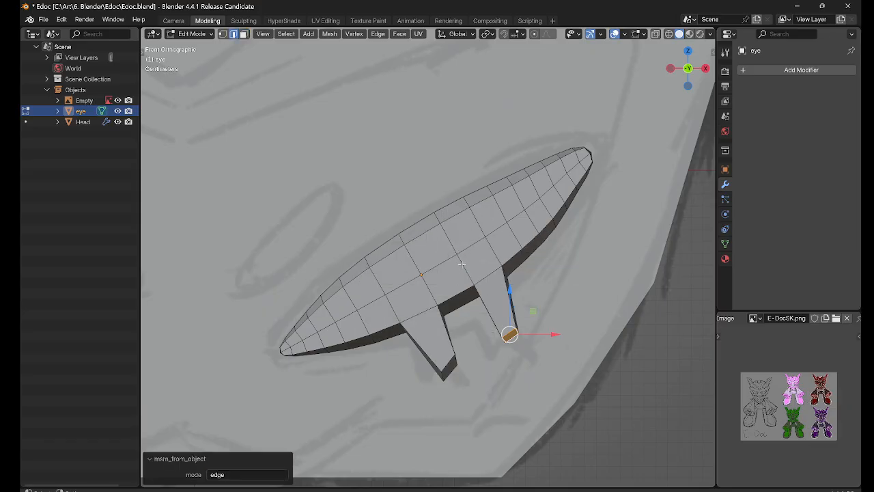
pyautogui.press('Tab')
pyautogui.click(462, 246)
pyautogui.click(463, 266)
pyautogui.press('Tab')
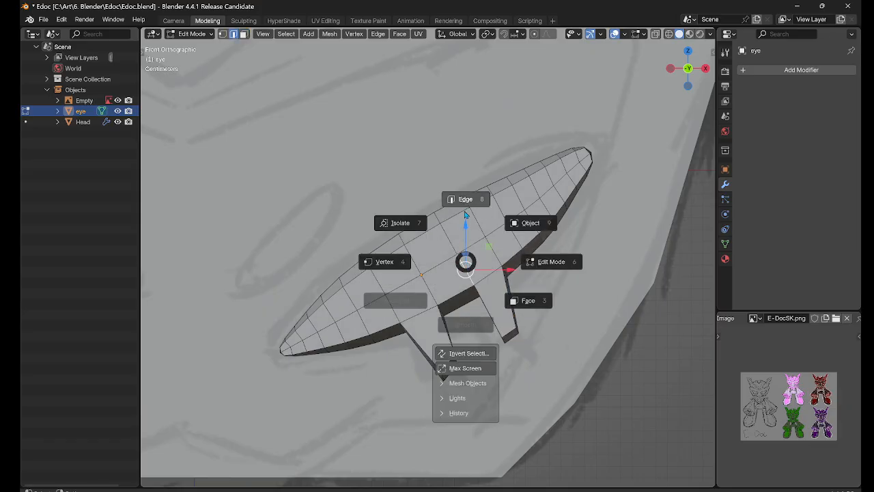
pyautogui.click(466, 239)
pyautogui.click(463, 270)
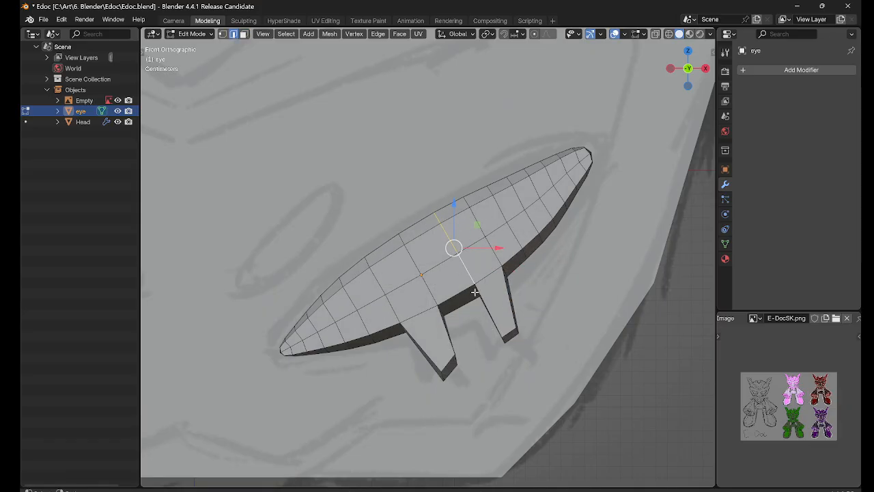
pyautogui.moveTo(464, 259); pyautogui.dragTo(557, 303, button='middle')
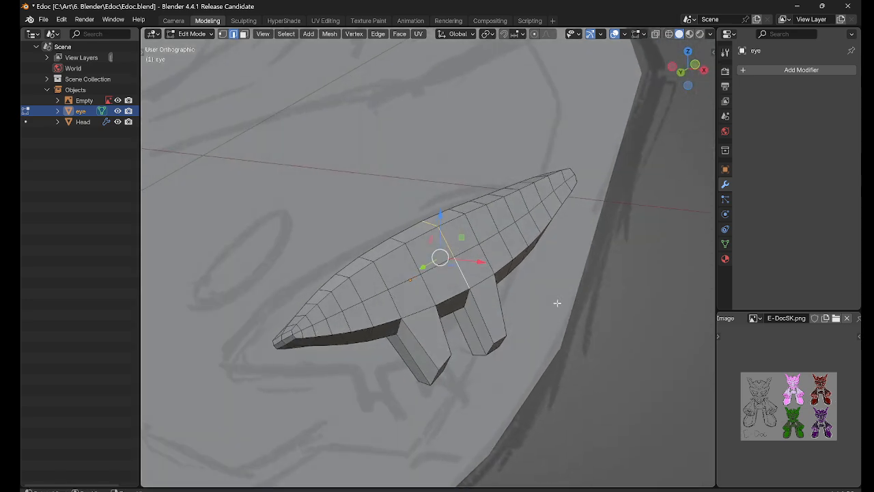
pyautogui.moveTo(465, 298)
pyautogui.mouseDown(button='middle')
pyautogui.moveTo(583, 312)
pyautogui.moveTo(406, 304)
pyautogui.moveTo(470, 296)
pyautogui.mouseUp(button='middle')
pyautogui.press('`')
pyautogui.click(446, 259)
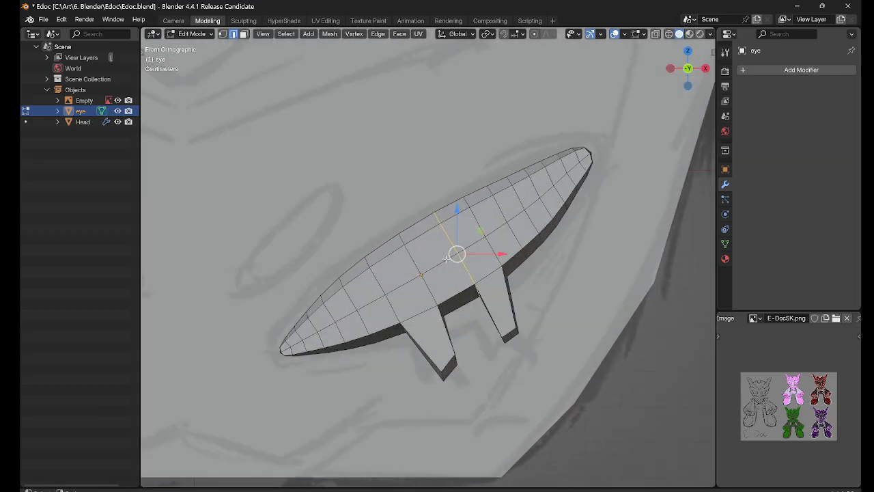
pyautogui.moveTo(457, 254); pyautogui.dragTo(445, 261)
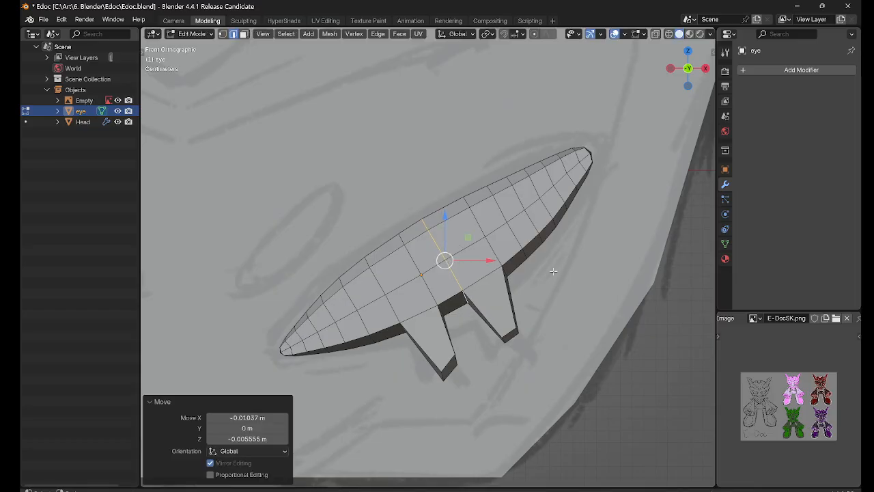
# Step: Nudge the lower corner edge of the inner prong's tip by 0.000318 m in X and -0.000049 m in Y
pyautogui.scroll(-10, 624, 277)
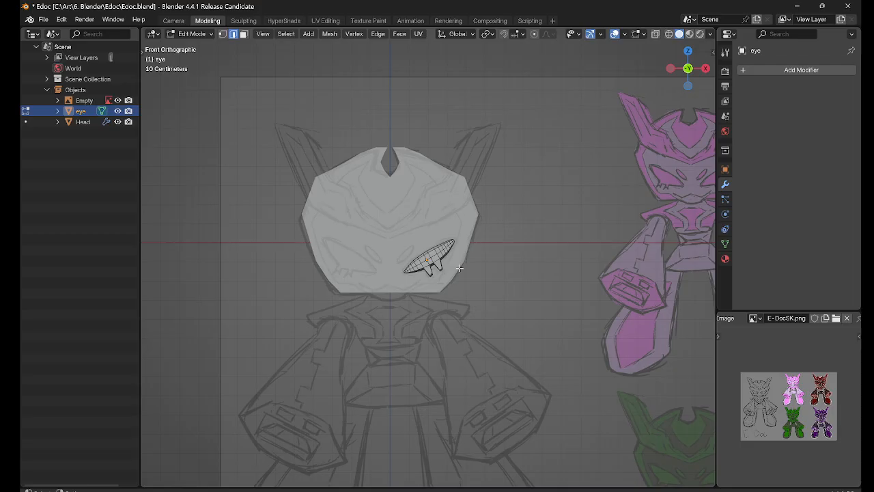
pyautogui.press('KP_Decimal')
pyautogui.scroll(-3, 505, 221)
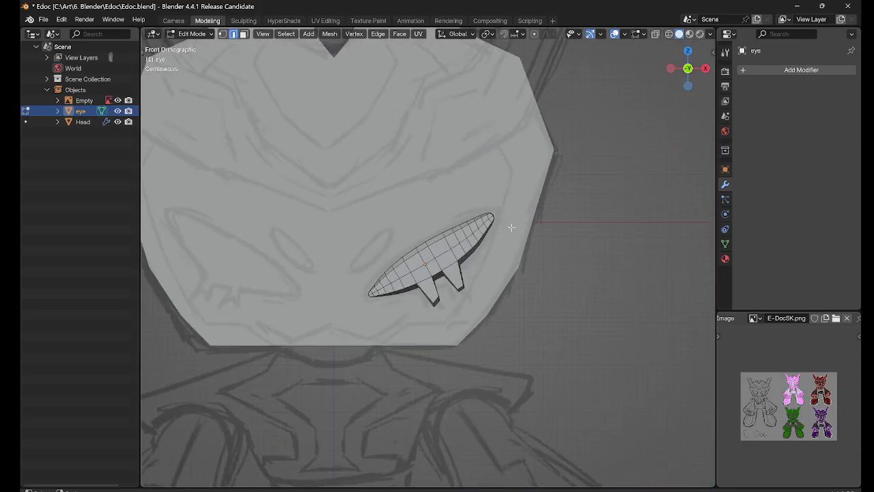
pyautogui.moveTo(511, 226); pyautogui.dragTo(523, 255, button='middle')
pyautogui.scroll(-2, 498, 259)
pyautogui.scroll(7, 498, 259)
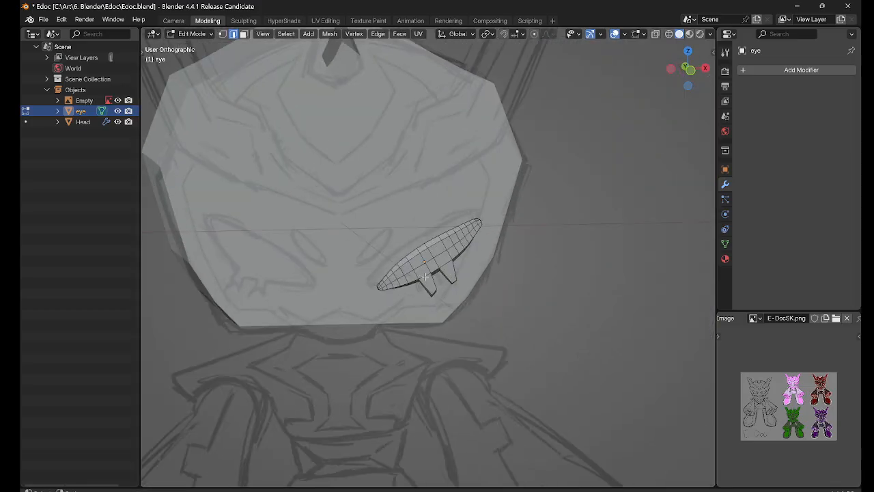
pyautogui.scroll(4, 438, 369)
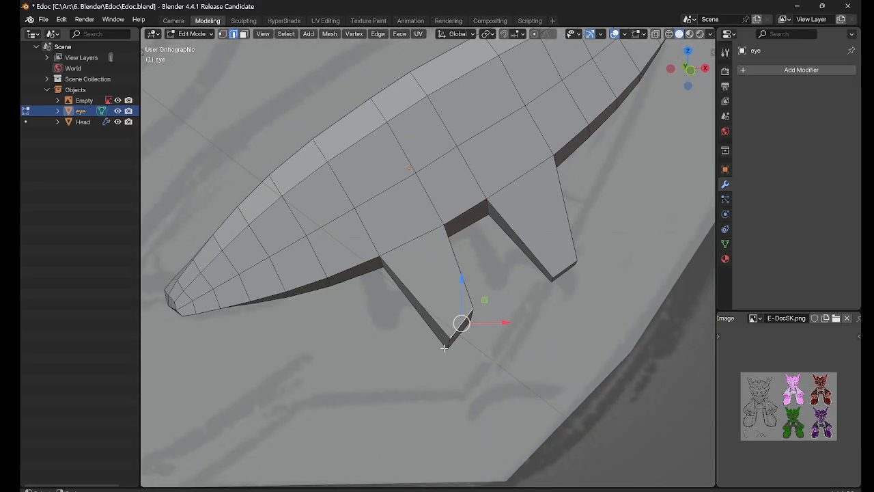
pyautogui.moveTo(448, 343); pyautogui.dragTo(450, 343)
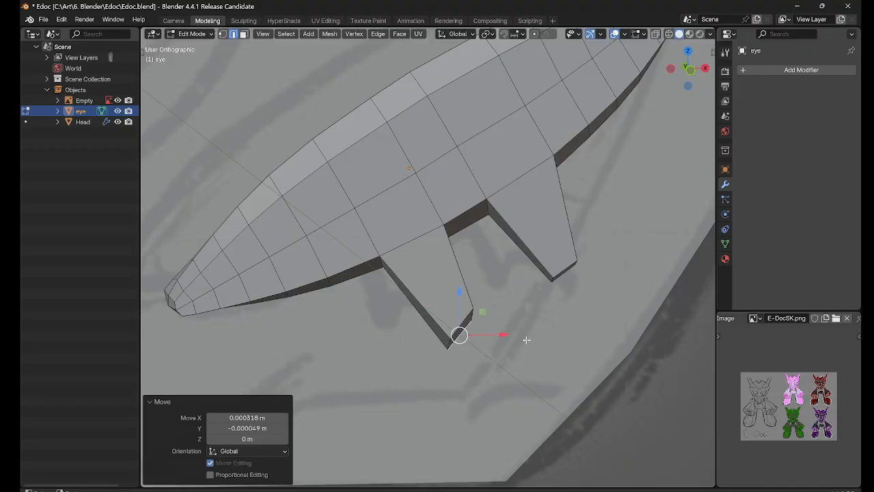
# Step: Move both depth edges at the inner prong tip's lower corner up and inward in front view to widen the tip
pyautogui.moveTo(511, 373); pyautogui.dragTo(555, 334, button='middle')
pyautogui.click(408, 377)
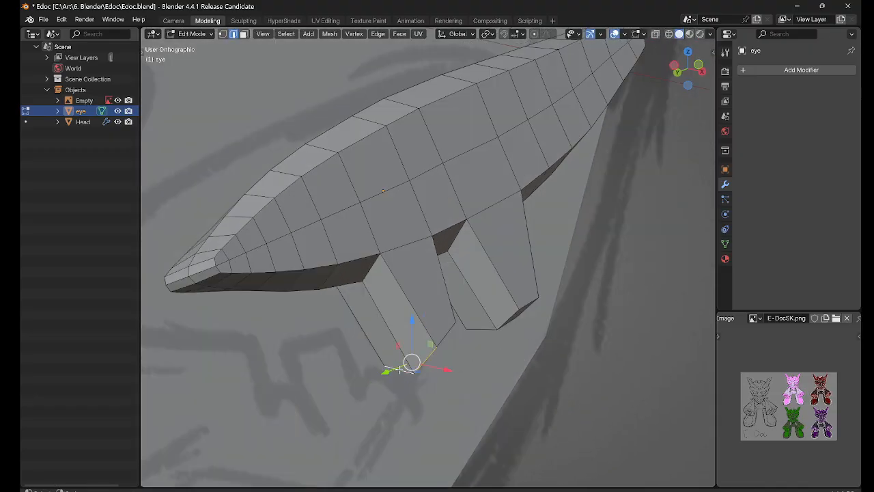
pyautogui.press('`')
pyautogui.click(447, 349)
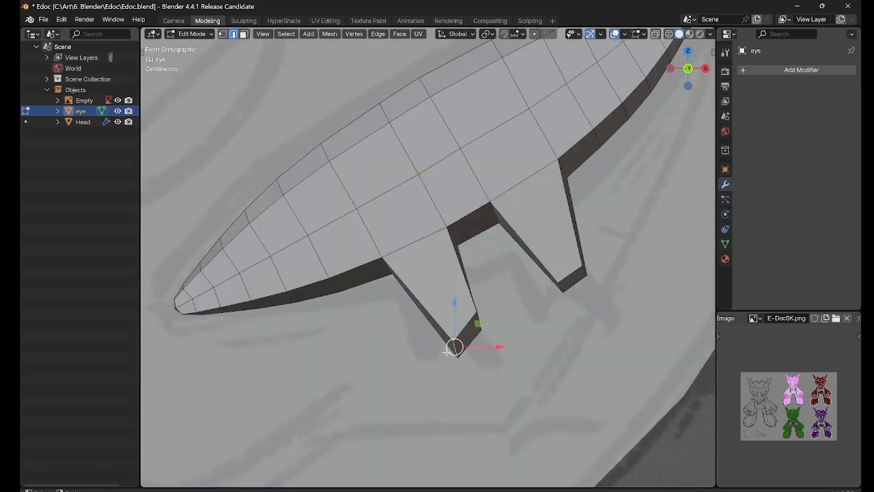
pyautogui.moveTo(454, 346); pyautogui.dragTo(428, 326)
# Step: Move the lower corner of the outer prong's tip -0.013073 m in X
pyautogui.click(558, 285)
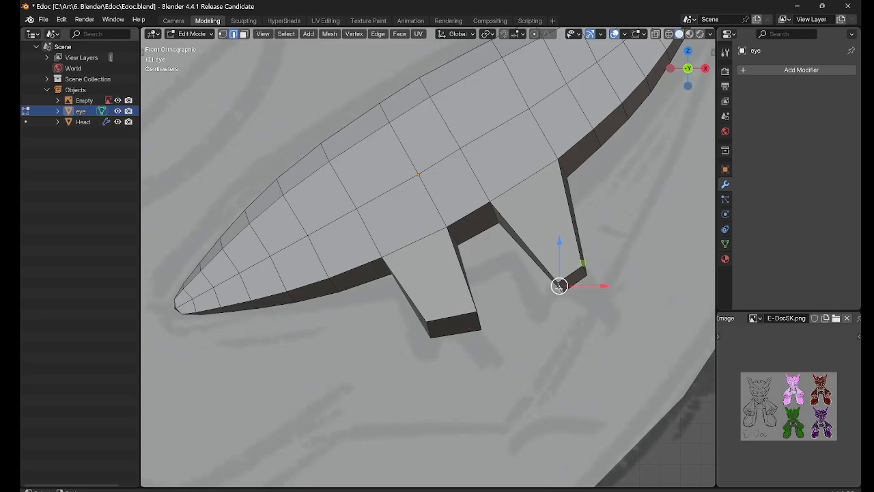
pyautogui.moveTo(559, 286); pyautogui.dragTo(534, 285)
pyautogui.scroll(-5, 444, 295)
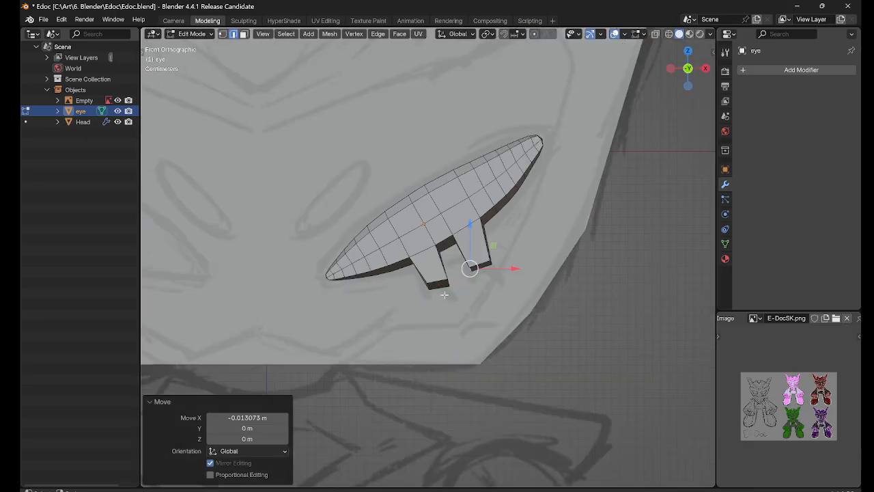
# Step: Move the front edge of the inner prong's tip 0.0016 m in X and -0.007466 m in Z
pyautogui.click(447, 286)
pyautogui.click(480, 268)
pyautogui.click(438, 280)
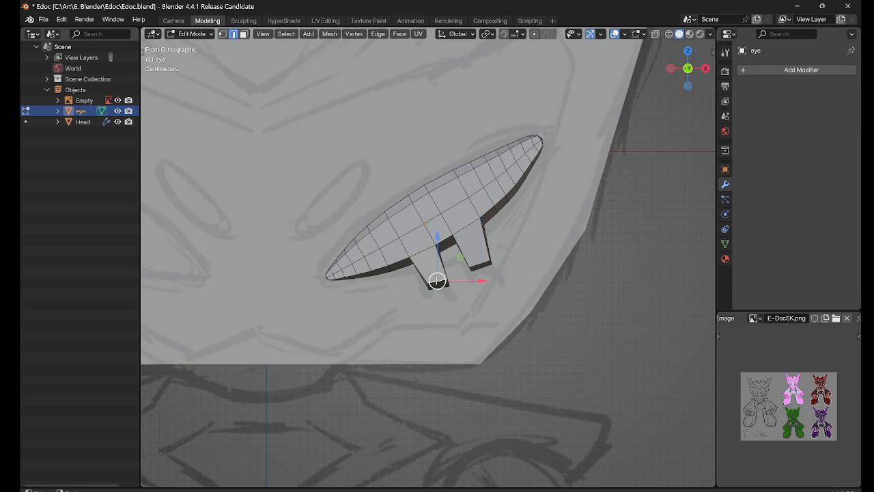
pyautogui.press('g')
pyautogui.click(439, 286)
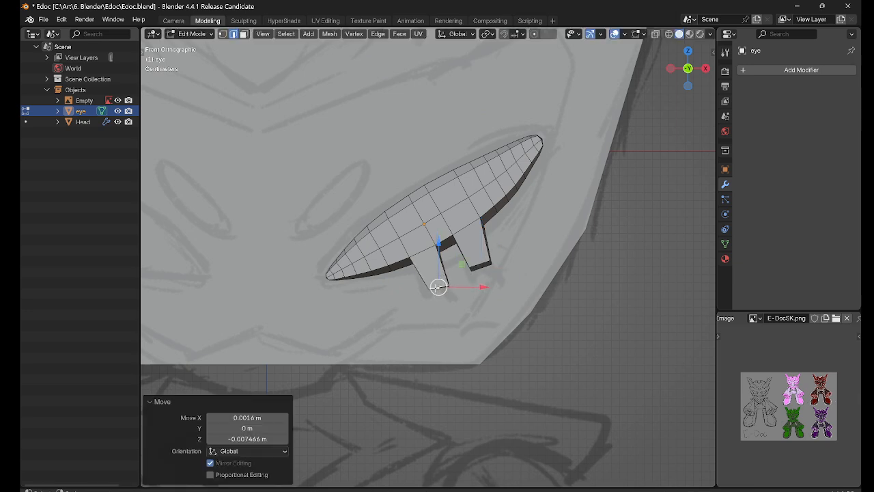
# Step: Lower the front edge of the outer prong's tip by about 0.005 m
pyautogui.click(484, 262)
pyautogui.press('g')
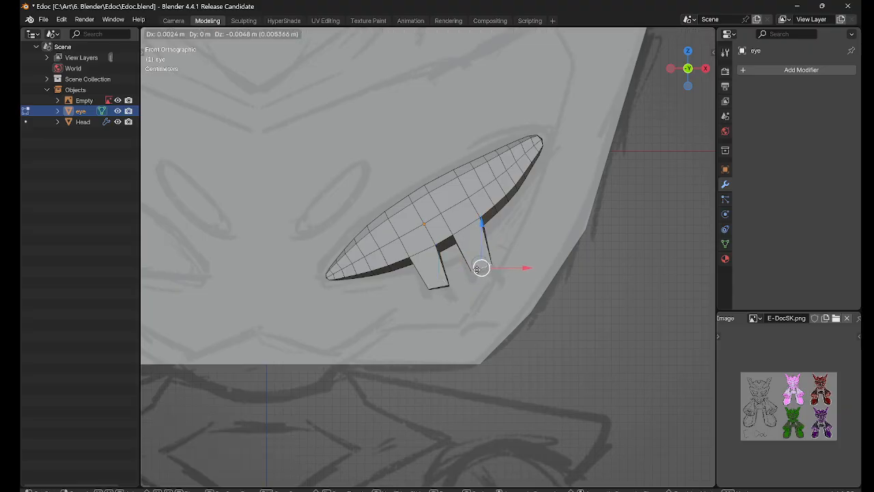
pyautogui.click(482, 268)
# Step: Examine the pronged eye against the head from an angle and from the front, then return to Object Mode
pyautogui.scroll(-4, 482, 267)
pyautogui.moveTo(498, 298)
pyautogui.mouseDown(button='middle')
pyautogui.moveTo(468, 312)
pyautogui.moveTo(342, 304)
pyautogui.moveTo(521, 272)
pyautogui.moveTo(484, 235)
pyautogui.moveTo(416, 236)
pyautogui.moveTo(525, 291)
pyautogui.mouseUp(button='middle')
pyautogui.scroll(-4, 524, 290)
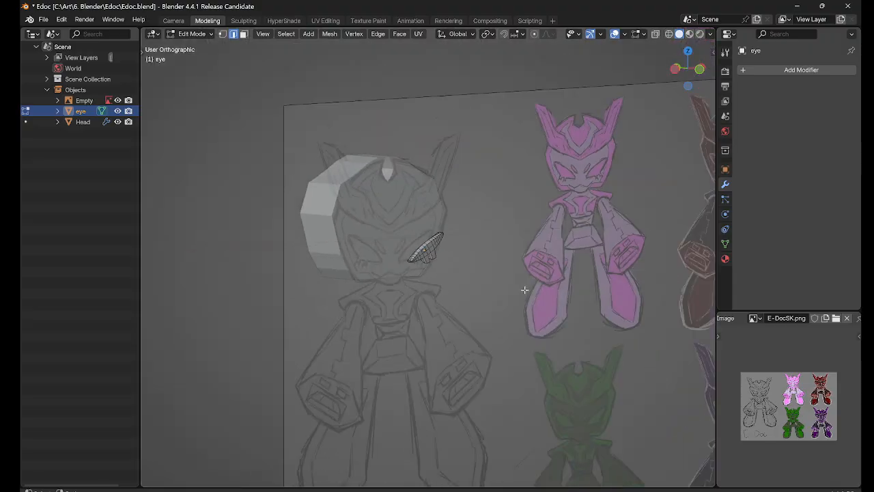
pyautogui.moveTo(408, 297); pyautogui.dragTo(348, 310, button='middle')
pyautogui.scroll(3, 347, 310)
pyautogui.press('`')
pyautogui.click(366, 242)
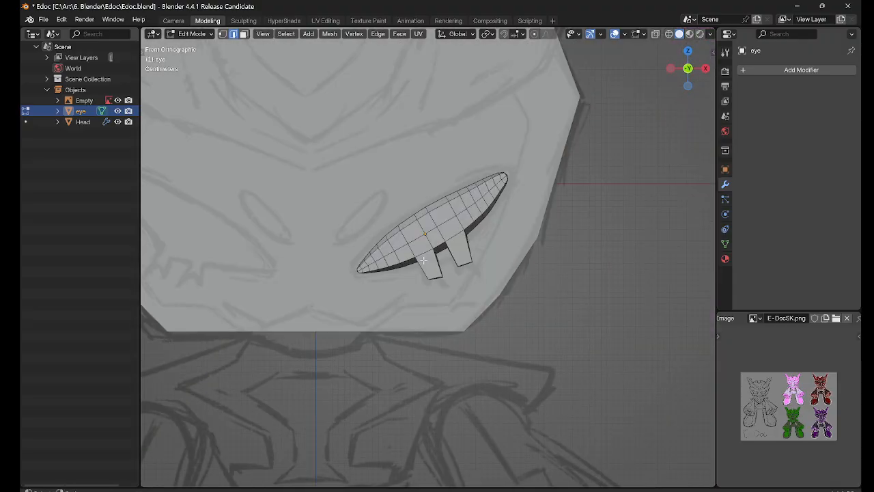
pyautogui.scroll(-2, 456, 267)
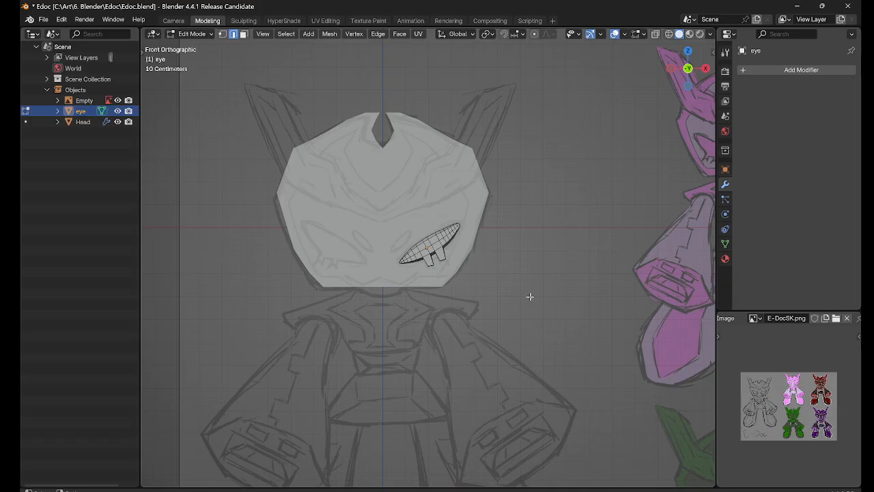
pyautogui.press('Tab')
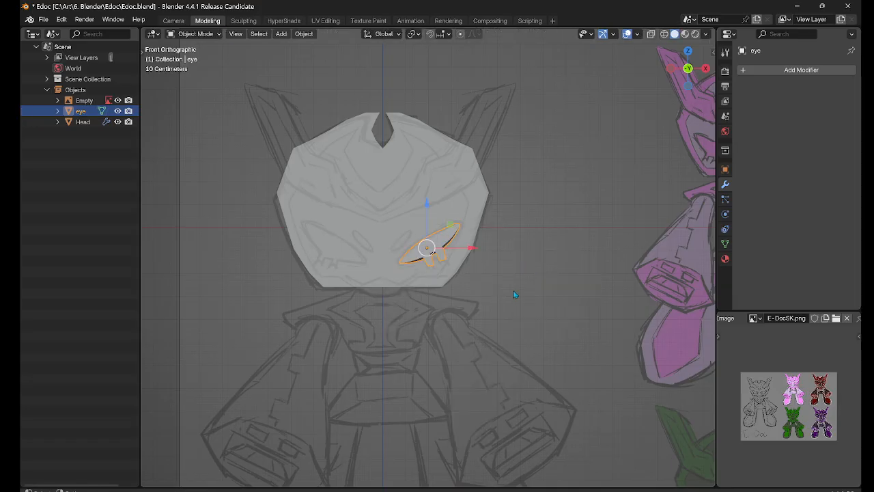
# Step: Examine the pronged eye's thickness and its placement against the head from the front, above, behind and the side
pyautogui.click(349, 367)
pyautogui.scroll(8, 471, 334)
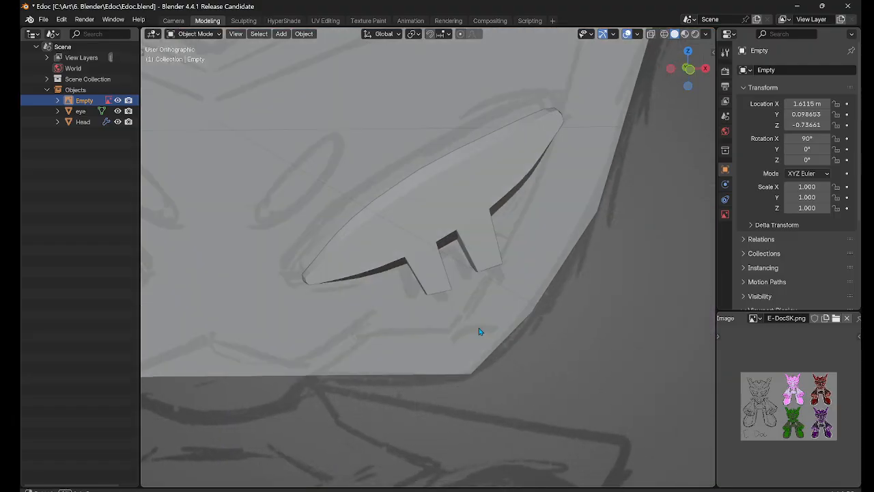
pyautogui.moveTo(478, 327); pyautogui.dragTo(343, 211, button='middle')
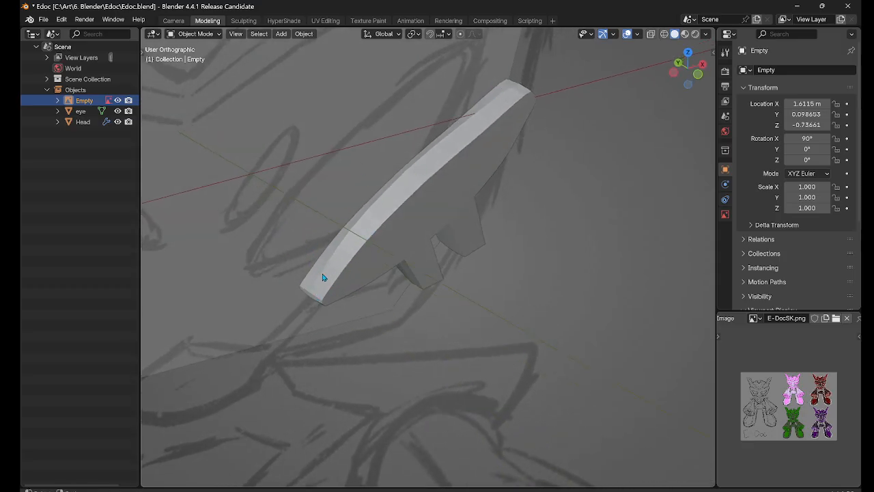
pyautogui.scroll(-6, 349, 255)
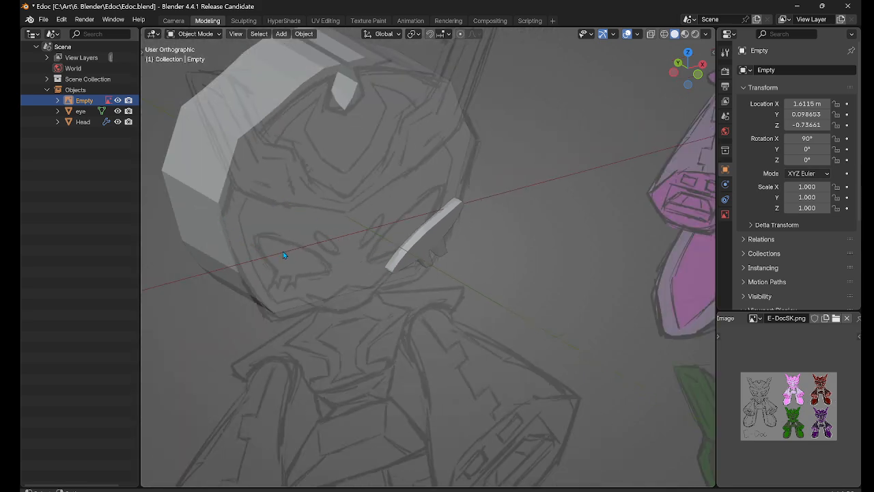
pyautogui.moveTo(291, 257)
pyautogui.mouseDown(button='middle')
pyautogui.moveTo(345, 245)
pyautogui.moveTo(236, 308)
pyautogui.moveTo(274, 360)
pyautogui.moveTo(361, 367)
pyautogui.moveTo(508, 217)
pyautogui.mouseUp(button='middle')
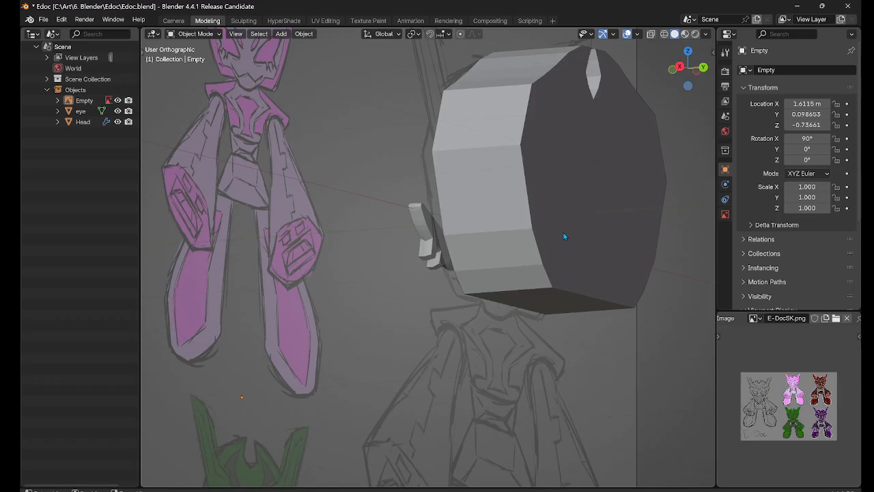
pyautogui.moveTo(564, 236)
pyautogui.mouseDown(button='middle')
pyautogui.moveTo(392, 287)
pyautogui.moveTo(323, 297)
pyautogui.mouseUp(button='middle')
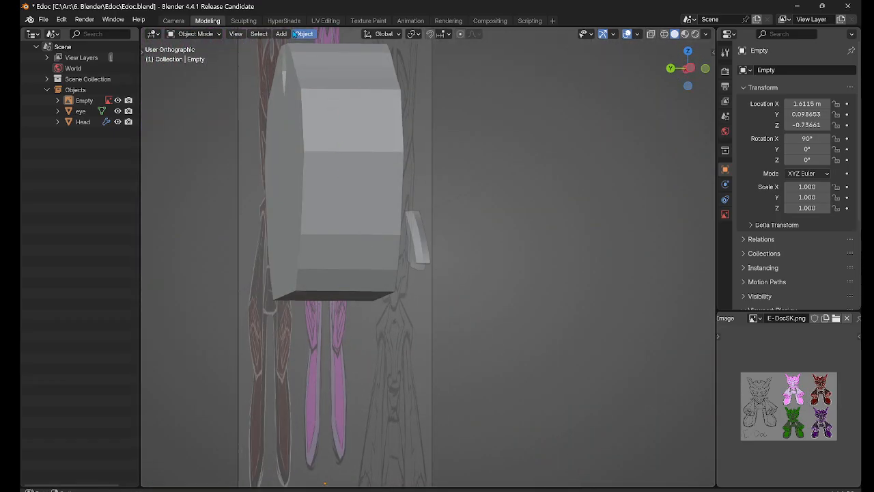
pyautogui.moveTo(320, 119)
pyautogui.mouseDown(button='middle')
pyautogui.moveTo(353, 157)
pyautogui.moveTo(471, 235)
pyautogui.moveTo(568, 170)
pyautogui.mouseUp(button='middle')
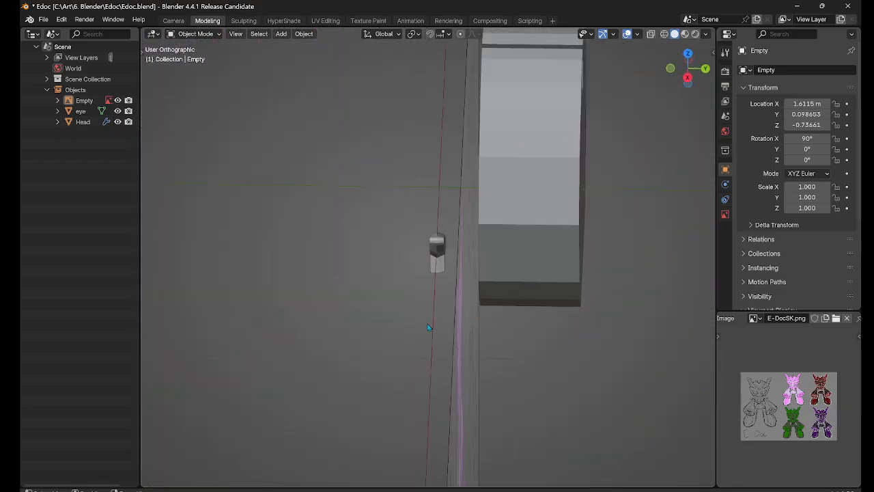
pyautogui.moveTo(427, 327)
pyautogui.mouseDown(button='middle')
pyautogui.moveTo(557, 290)
pyautogui.moveTo(372, 275)
pyautogui.moveTo(323, 285)
pyautogui.mouseUp(button='middle')
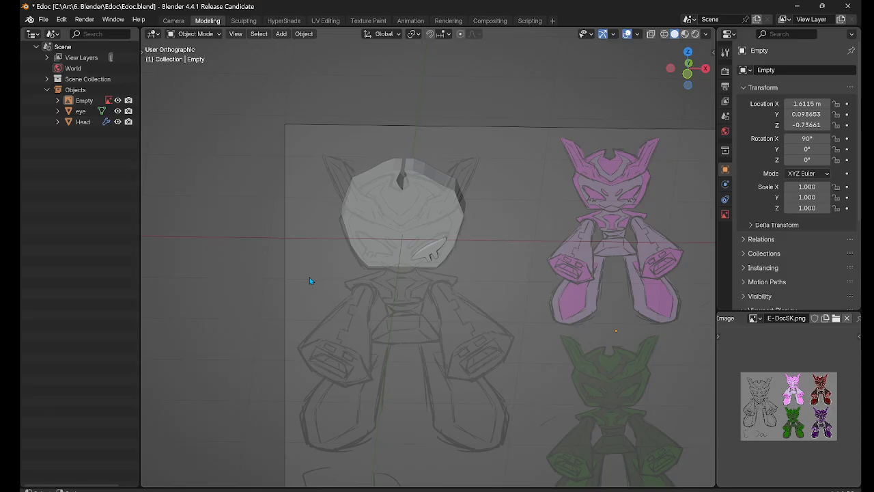
pyautogui.scroll(2, 312, 268)
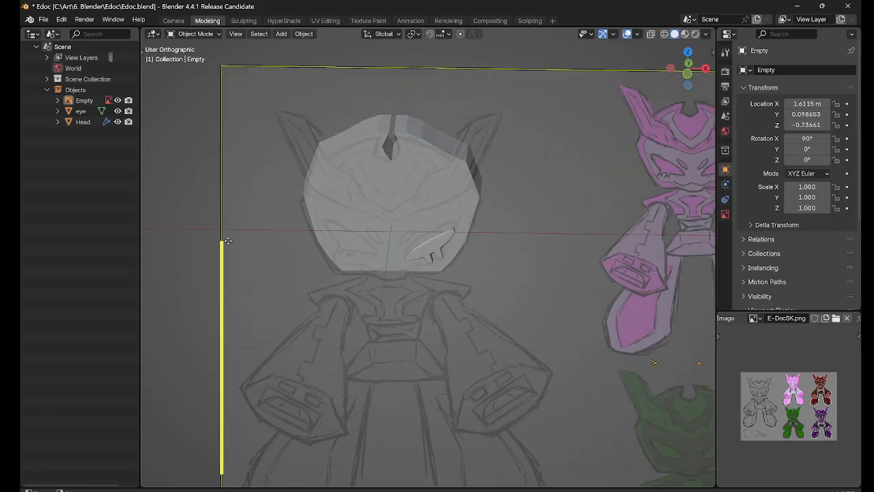
pyautogui.moveTo(312, 268); pyautogui.dragTo(349, 241, button='middle')
# Step: Select the head and inspect its shape against the sketch and the eye from several angles
pyautogui.click(350, 245)
pyautogui.scroll(-5, 358, 304)
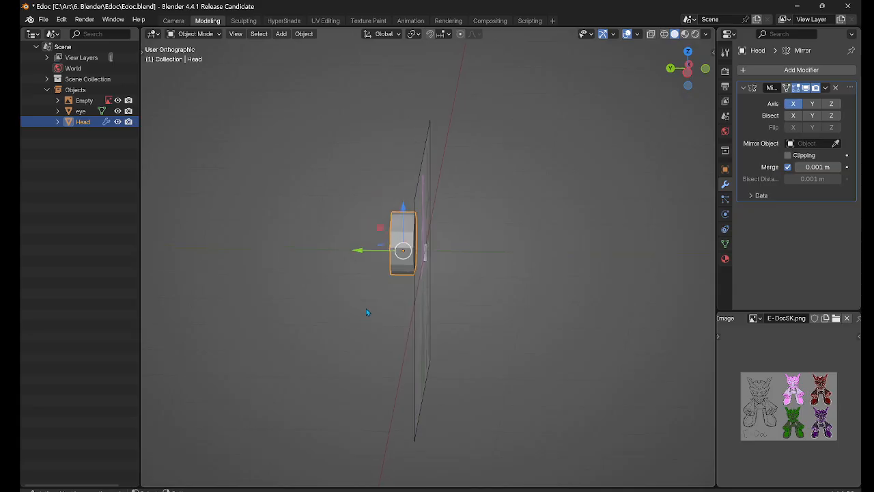
pyautogui.moveTo(366, 313); pyautogui.dragTo(271, 308, button='middle')
pyautogui.scroll(7, 444, 252)
pyautogui.moveTo(445, 250)
pyautogui.mouseDown(button='middle')
pyautogui.moveTo(472, 312)
pyautogui.moveTo(471, 282)
pyautogui.mouseUp(button='middle')
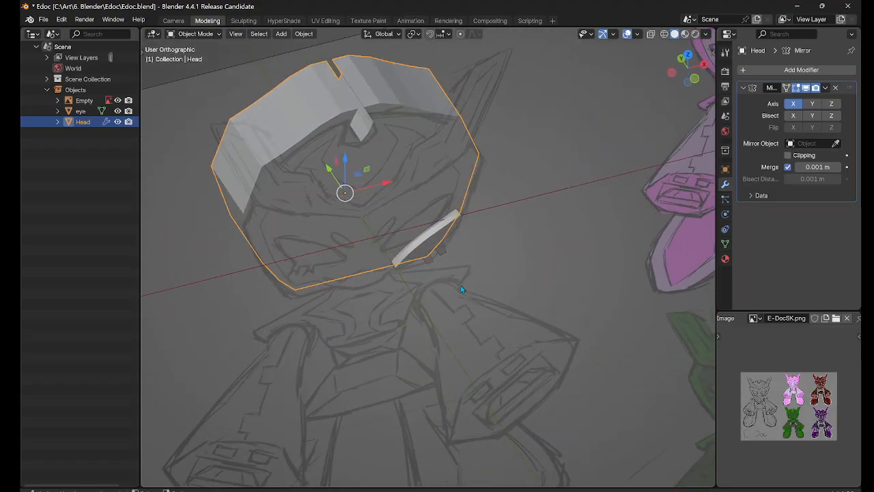
pyautogui.scroll(-4, 407, 155)
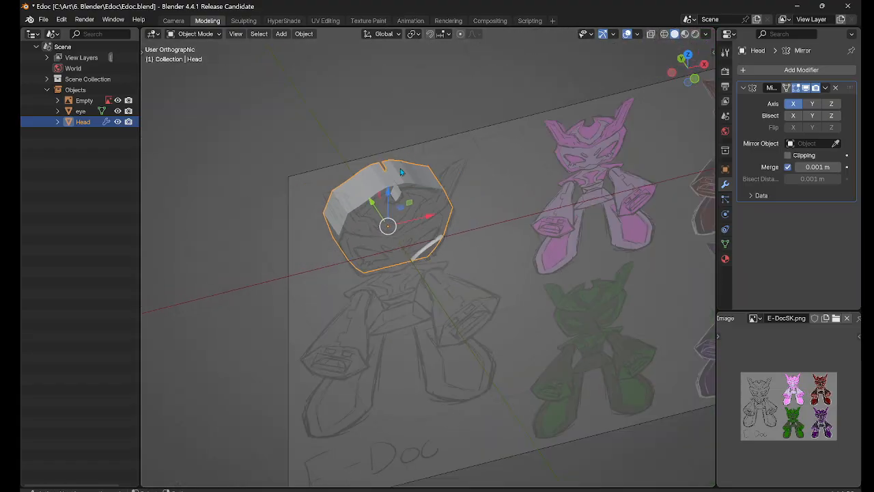
pyautogui.moveTo(407, 154)
pyautogui.mouseDown(button='middle')
pyautogui.moveTo(361, 214)
pyautogui.moveTo(335, 277)
pyautogui.moveTo(308, 393)
pyautogui.moveTo(383, 254)
pyautogui.moveTo(395, 207)
pyautogui.moveTo(419, 244)
pyautogui.moveTo(396, 447)
pyautogui.moveTo(389, 419)
pyautogui.moveTo(409, 271)
pyautogui.moveTo(432, 284)
pyautogui.moveTo(386, 242)
pyautogui.mouseUp(button='middle')
pyautogui.scroll(4, 396, 206)
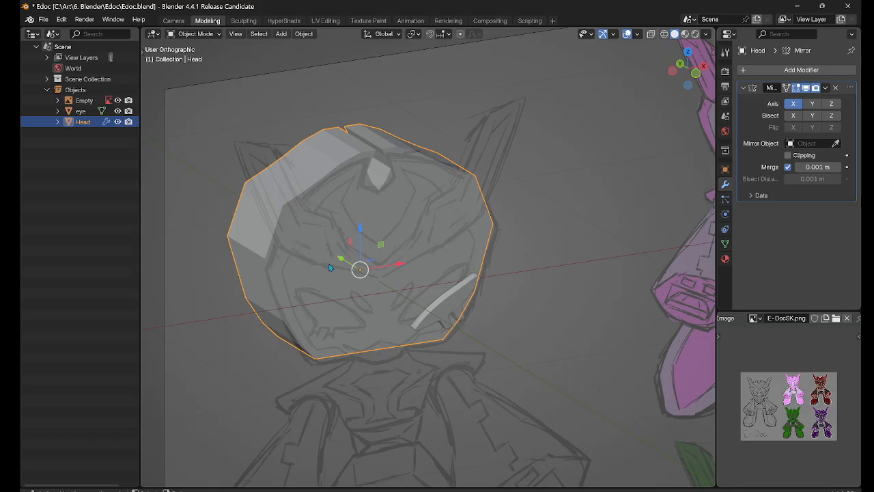
# Step: Inspect the head's mirrored half mesh in Edit Mode and return to Object Mode
pyautogui.rightClick(323, 188)
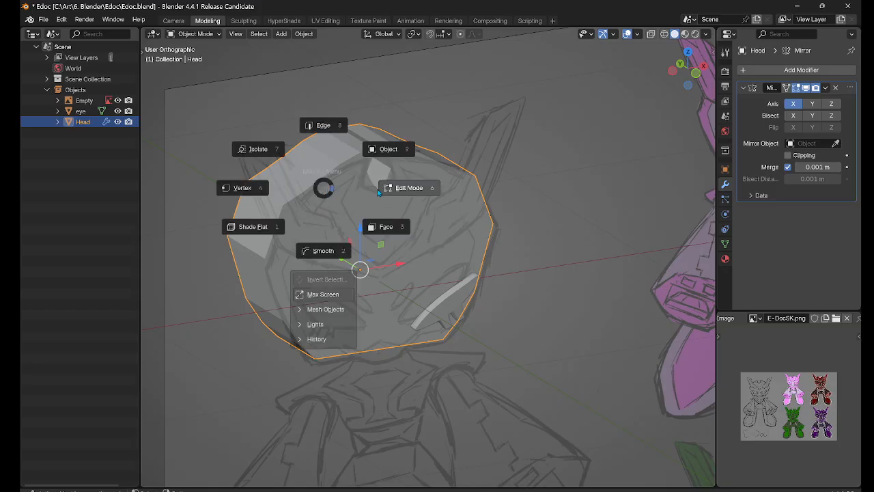
pyautogui.click(399, 183)
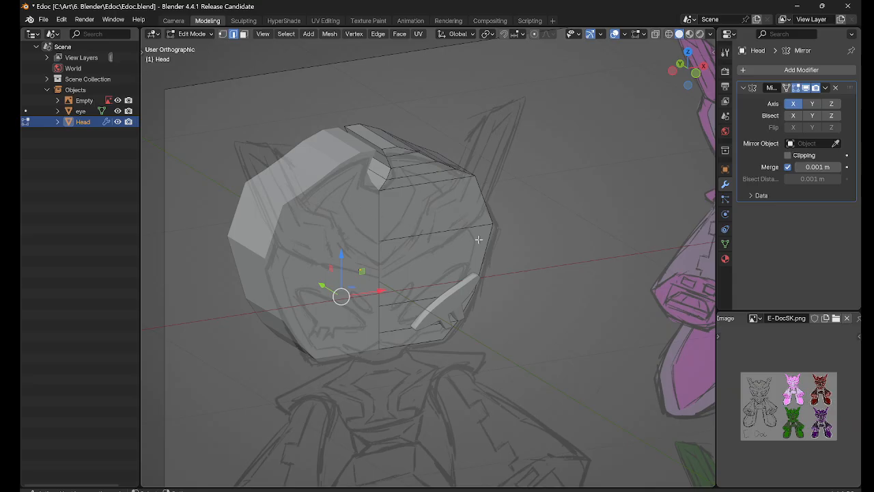
pyautogui.scroll(-2, 476, 240)
pyautogui.scroll(2, 478, 238)
pyautogui.moveTo(484, 245); pyautogui.dragTo(452, 227, button='middle')
pyautogui.scroll(3, 415, 220)
pyautogui.scroll(-6, 444, 226)
pyautogui.press('Tab')
# Step: Apply the head's Mirror modifier so both halves become real geometry
pyautogui.click(418, 200)
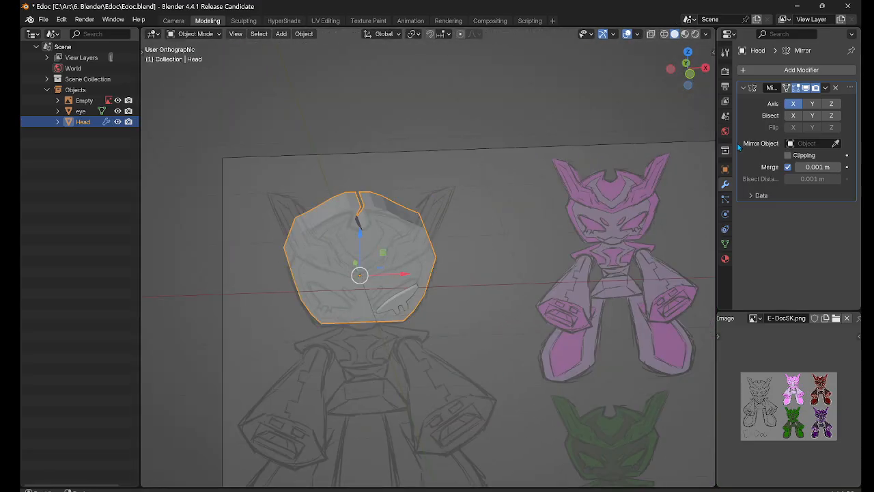
pyautogui.click(825, 87)
pyautogui.click(826, 89)
pyautogui.click(806, 102)
# Step: Open the head's full mesh in Edit Mode with its front face in view
pyautogui.scroll(4, 379, 241)
pyautogui.rightClick(379, 241)
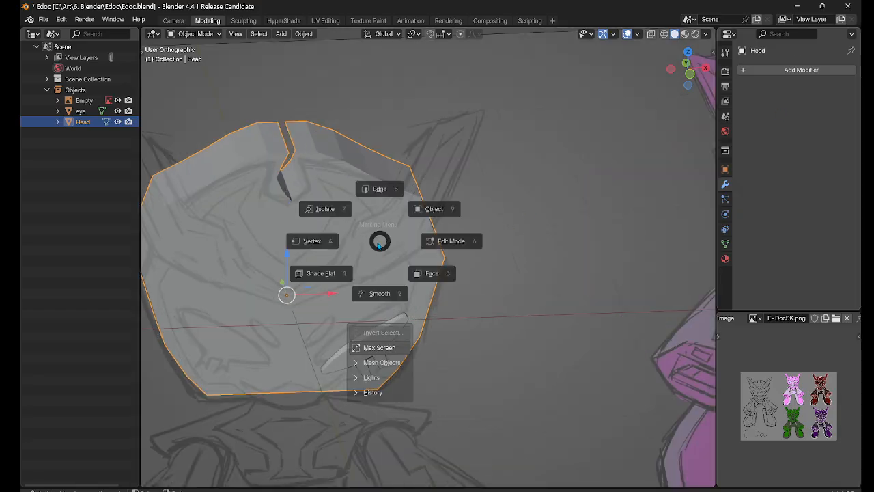
pyautogui.click(445, 244)
pyautogui.scroll(-4, 441, 244)
pyautogui.moveTo(418, 241)
pyautogui.mouseDown(button='middle')
pyautogui.moveTo(303, 237)
pyautogui.moveTo(390, 239)
pyautogui.moveTo(355, 239)
pyautogui.moveTo(384, 328)
pyautogui.moveTo(403, 225)
pyautogui.moveTo(437, 253)
pyautogui.moveTo(460, 289)
pyautogui.moveTo(471, 211)
pyautogui.moveTo(401, 251)
pyautogui.moveTo(362, 227)
pyautogui.mouseUp(button='middle')
pyautogui.scroll(4, 405, 218)
pyautogui.scroll(-3, 358, 226)
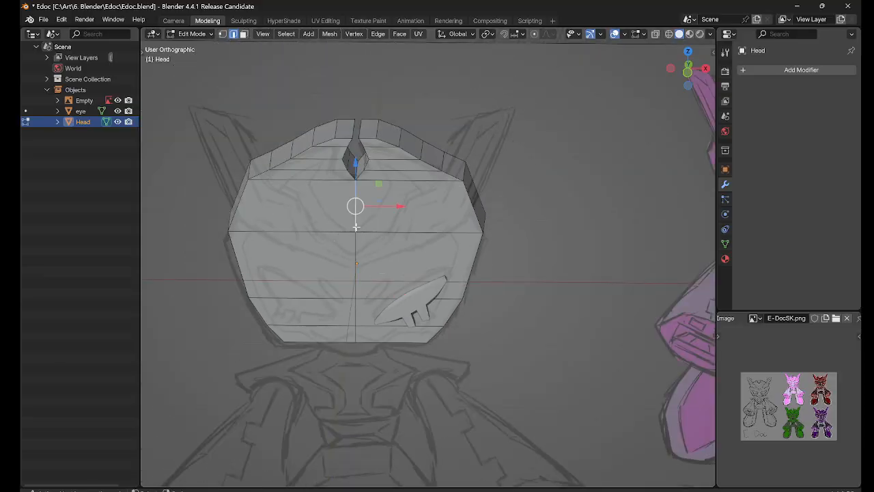
pyautogui.moveTo(352, 227); pyautogui.dragTo(344, 250)
pyautogui.hotkey('ctrl', 'z')
pyautogui.click(467, 193)
pyautogui.click(479, 203)
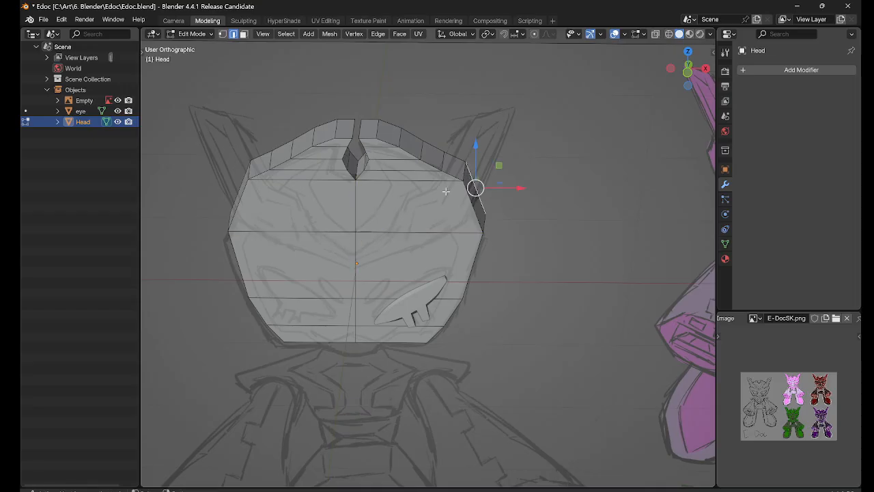
pyautogui.moveTo(408, 239)
pyautogui.mouseDown(button='middle')
pyautogui.moveTo(283, 214)
pyautogui.moveTo(323, 260)
pyautogui.moveTo(414, 236)
pyautogui.mouseUp(button='middle')
pyautogui.moveTo(421, 181); pyautogui.dragTo(370, 179, button='middle')
pyautogui.scroll(-2, 372, 179)
pyautogui.scroll(6, 478, 181)
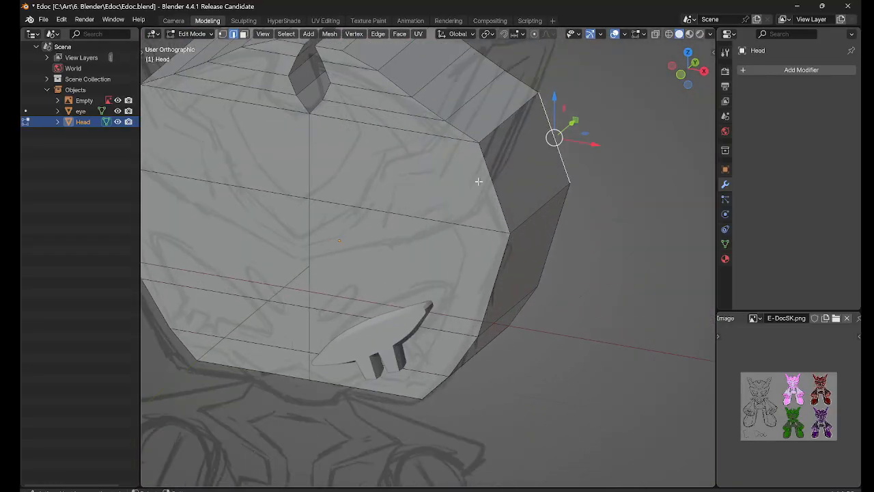
# Step: Select the entire outline of the head's front face on both halves, including the edges of the top notch
pyautogui.keyDown('alt'); pyautogui.click(518, 142); pyautogui.keyUp('alt')
pyautogui.scroll(-3, 518, 142)
pyautogui.moveTo(518, 141); pyautogui.dragTo(424, 217, button='middle')
pyautogui.scroll(3, 425, 218)
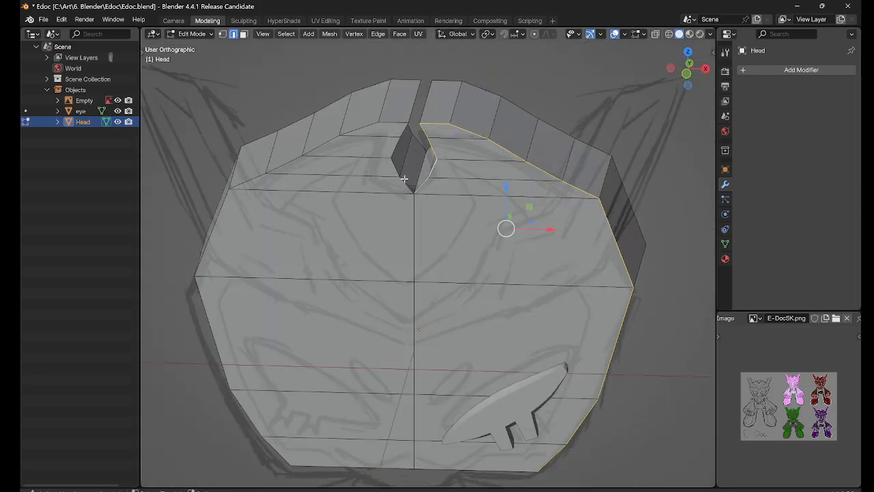
pyautogui.keyDown('shift'); pyautogui.click(393, 123); pyautogui.keyUp('shift')
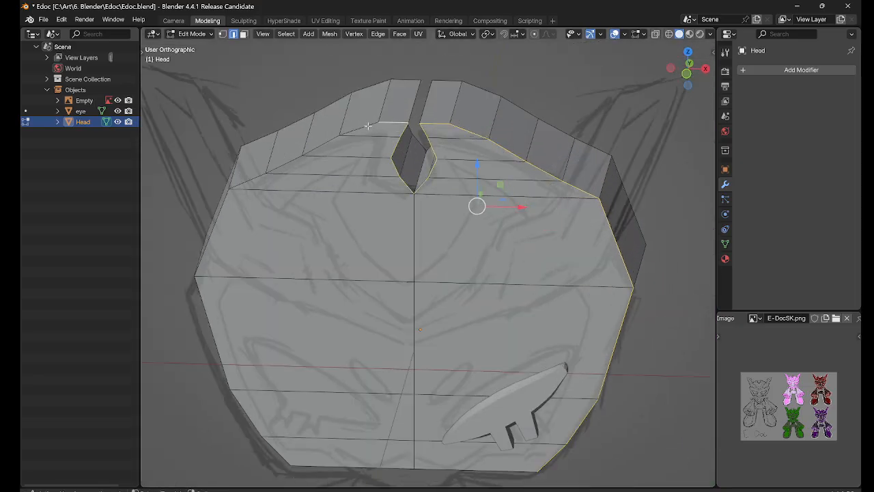
pyautogui.keyDown('alt'); pyautogui.keyDown('shift'); pyautogui.click(368, 125); pyautogui.keyUp('shift'); pyautogui.keyUp('alt')
pyautogui.moveTo(386, 222); pyautogui.dragTo(474, 340, button='middle')
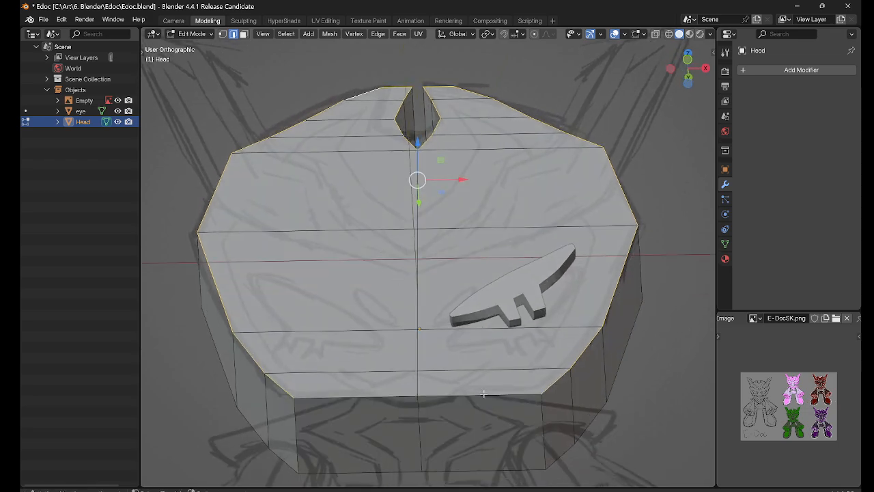
pyautogui.moveTo(484, 393); pyautogui.dragTo(458, 351, button='middle')
pyautogui.scroll(-3, 461, 328)
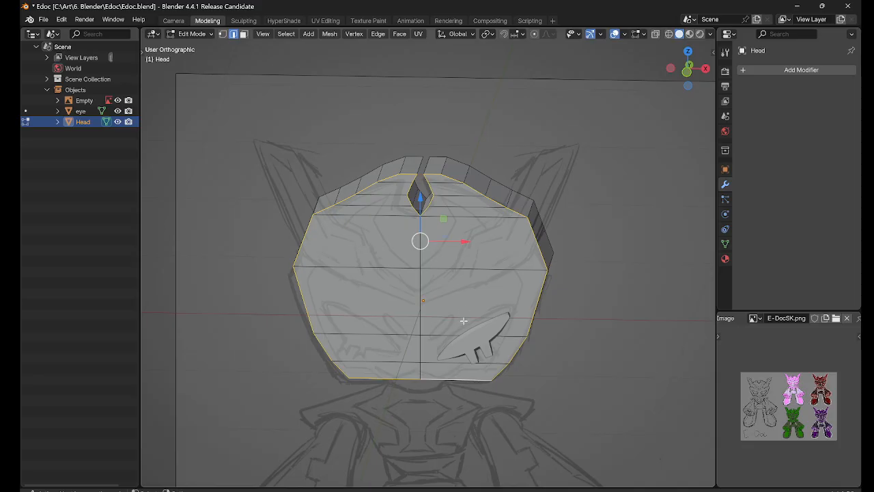
# Step: Add a Bevel modifier to the head
pyautogui.scroll(6, 509, 286)
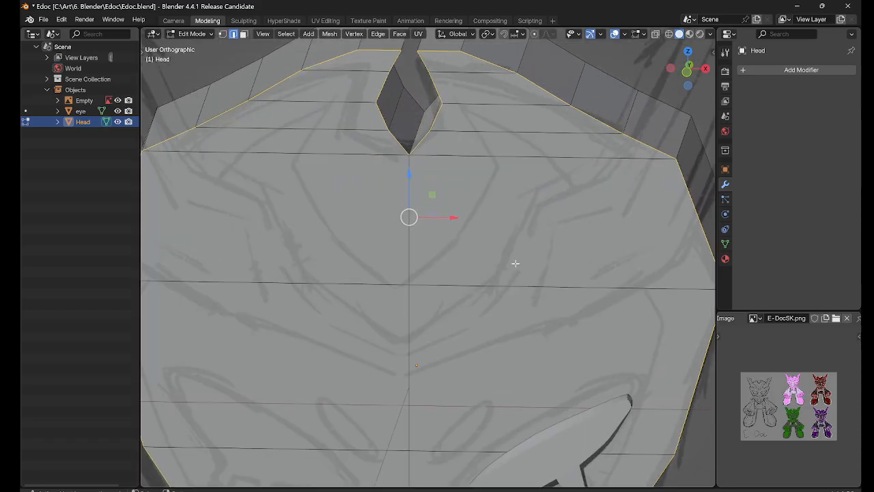
pyautogui.moveTo(512, 264); pyautogui.dragTo(501, 203, button='middle')
pyautogui.scroll(-5, 501, 203)
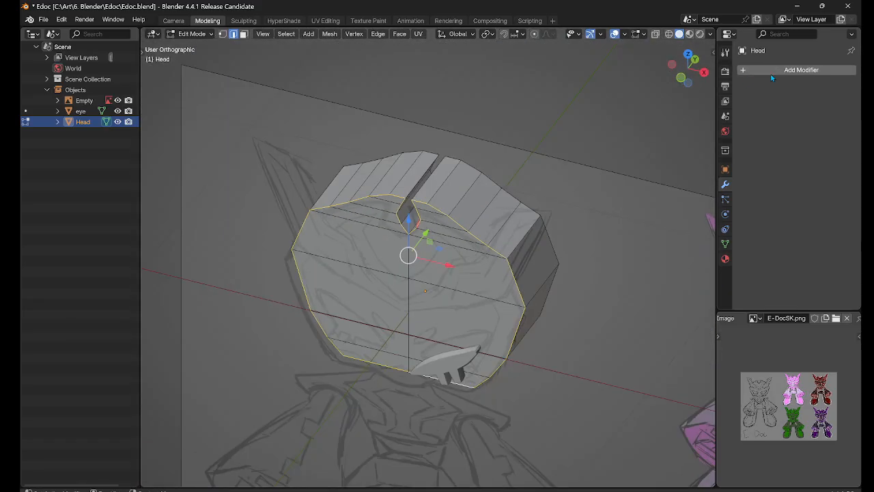
pyautogui.click(785, 70)
pyautogui.press('space')
pyautogui.write('buv')
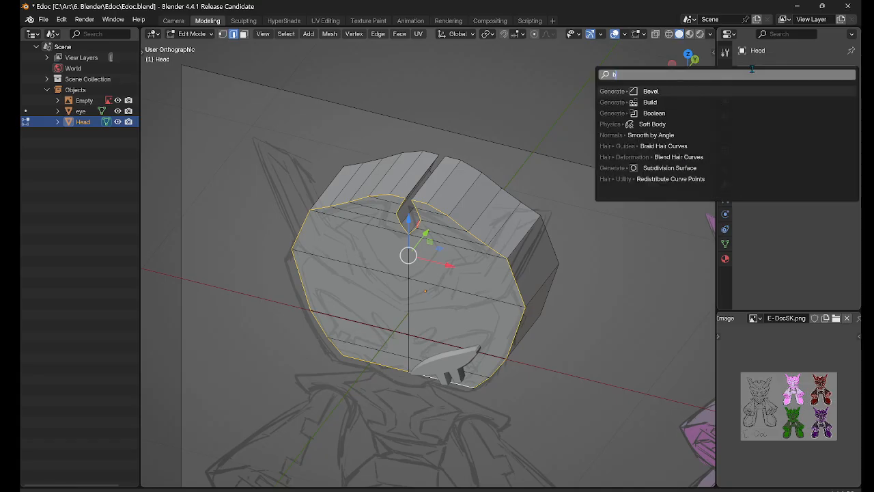
pyautogui.click(673, 91)
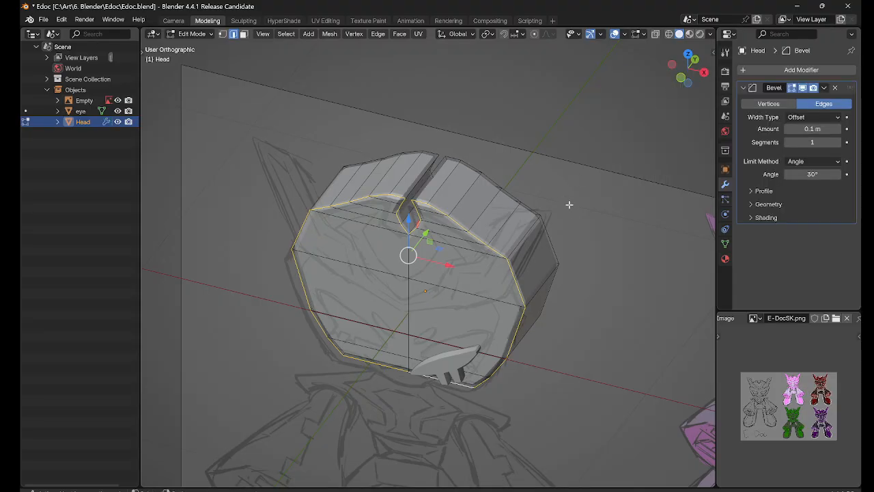
pyautogui.scroll(4, 569, 204)
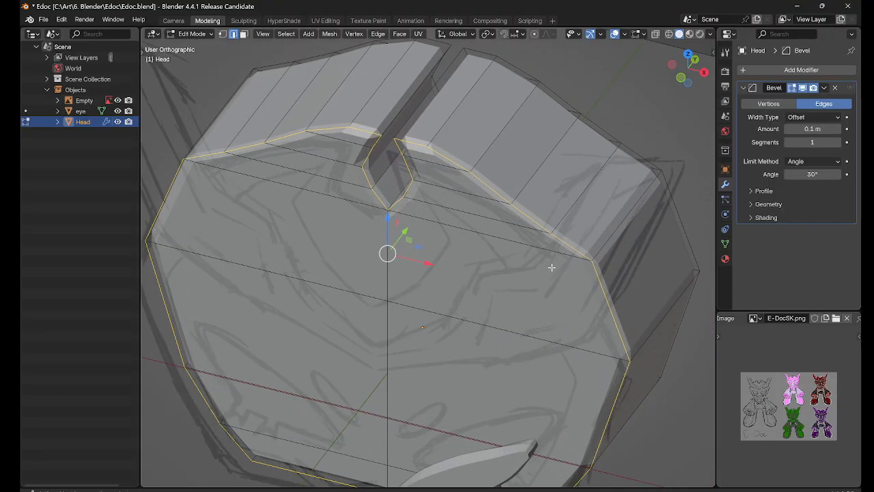
pyautogui.press('super')
pyautogui.click(702, 311)
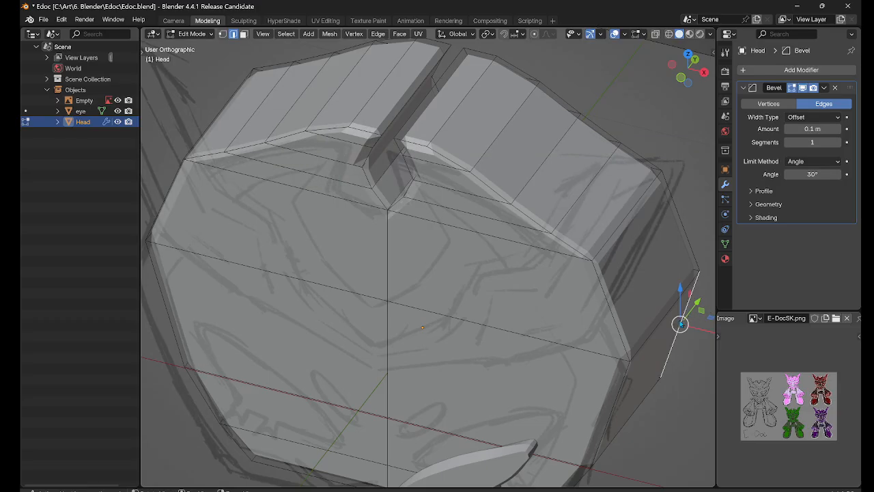
pyautogui.moveTo(592, 306); pyautogui.dragTo(495, 242, button='middle')
pyautogui.click(450, 220)
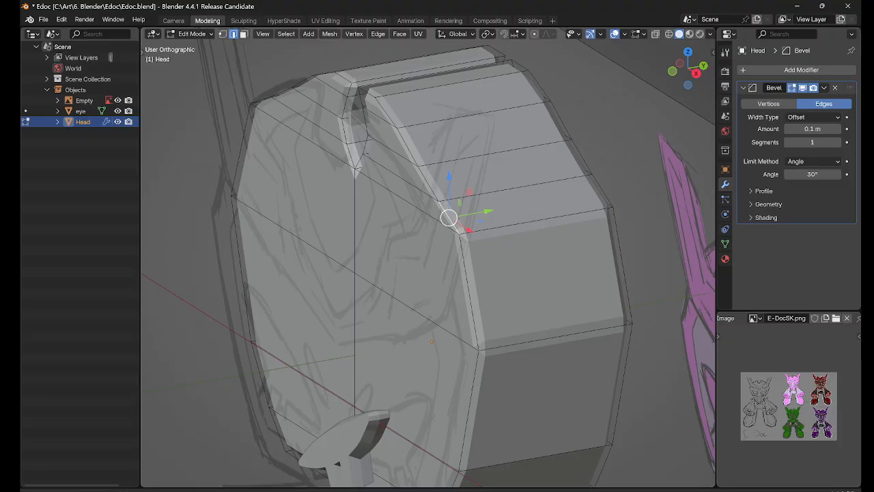
pyautogui.hotkey('ctrl', 'z')
pyautogui.hotkey('ctrl', 'z')
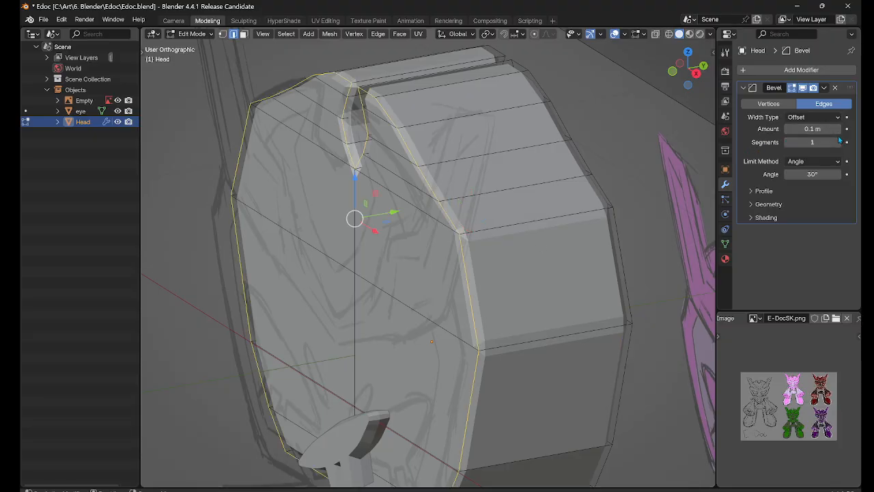
# Step: Set the head's Bevel modifier to 2 segments and check the beveled edges around the top notch
pyautogui.click(838, 143)
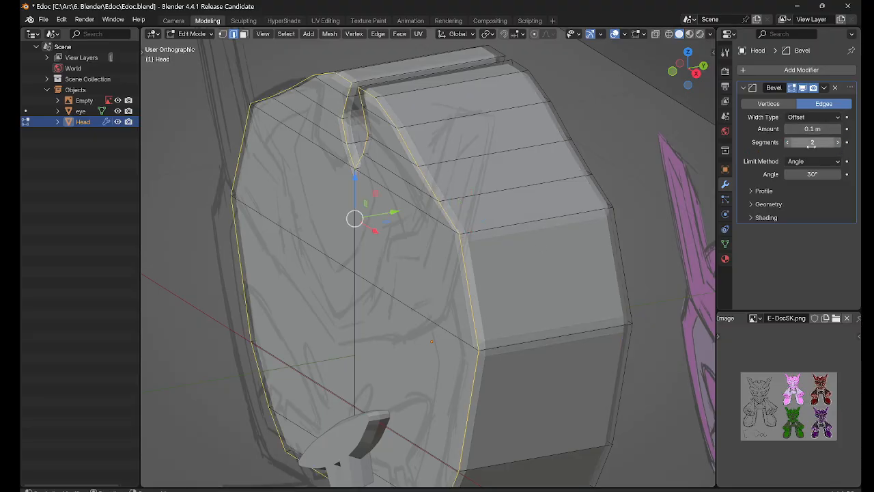
pyautogui.press('super')
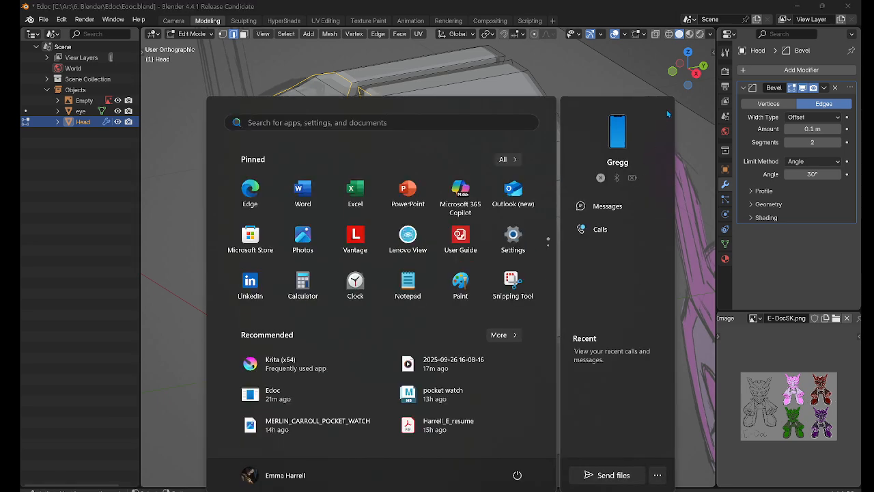
pyautogui.click(687, 85)
pyautogui.press('`')
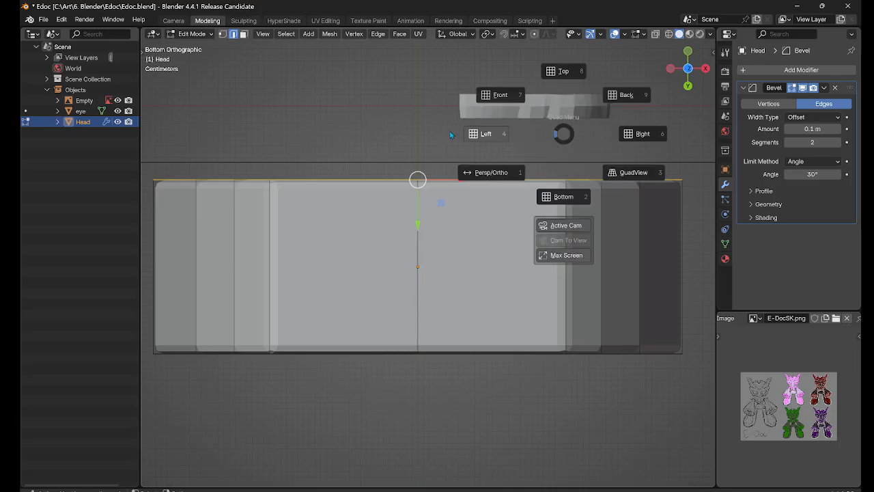
pyautogui.click(487, 94)
pyautogui.moveTo(499, 202); pyautogui.dragTo(375, 263, button='middle')
pyautogui.scroll(4, 416, 236)
pyautogui.scroll(1, 415, 235)
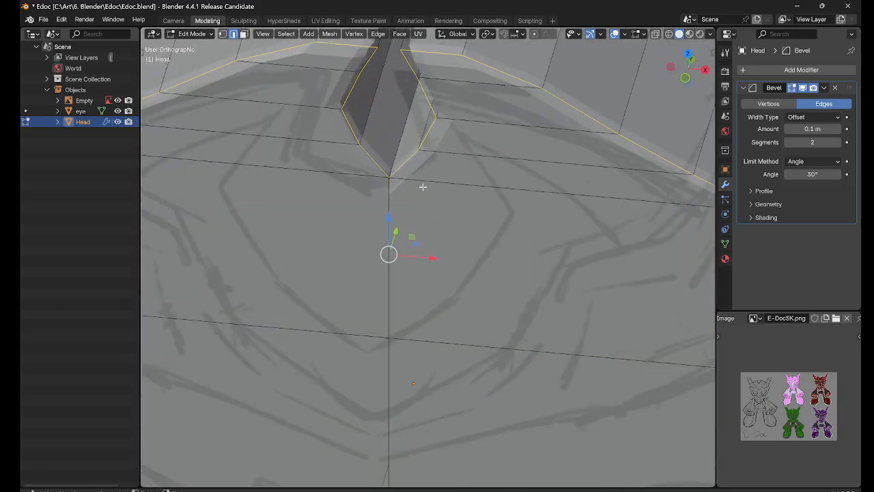
# Step: Step back and forth through the recent edits and remove the Bevel modifier from the head
pyautogui.scroll(-6, 414, 234)
pyautogui.hotkey('ctrl', 'z')
pyautogui.hotkey('ctrl', 'z')
pyautogui.hotkey('ctrl', 'z')
pyautogui.hotkey('ctrl', 'z')
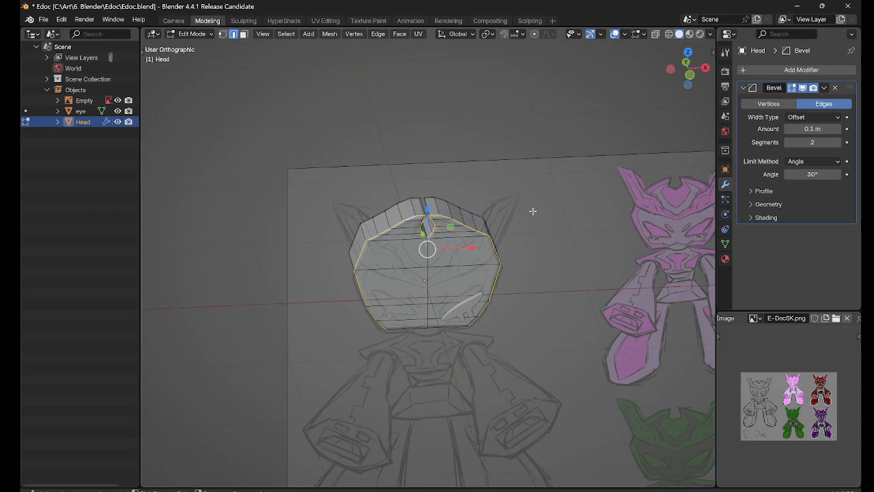
pyautogui.hotkey('ctrl', 'shift', 'z')
pyautogui.hotkey('ctrl', 'shift', 'z')
pyautogui.hotkey('ctrl', 'shift', 'z')
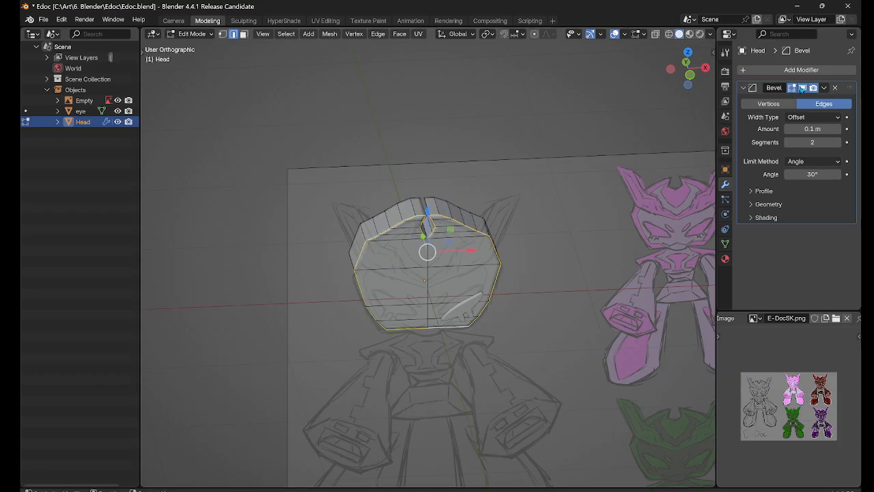
pyautogui.click(835, 88)
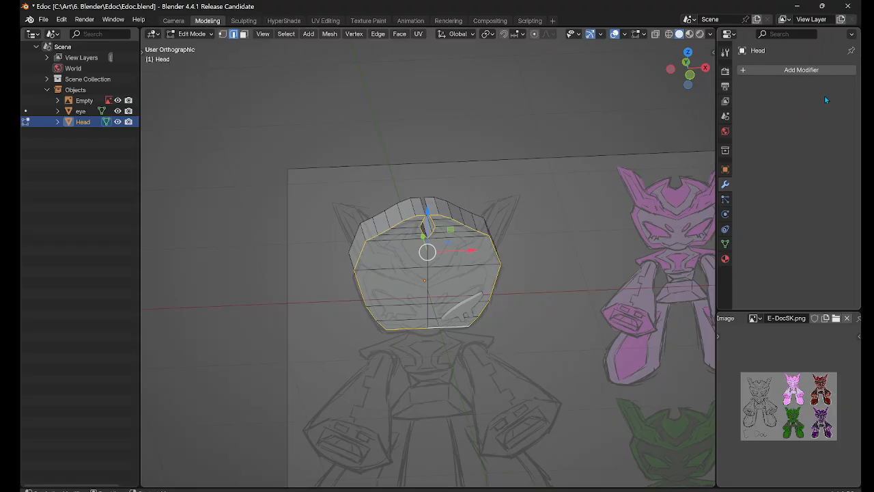
# Step: Try a single-segment bevel 0.372 m wide on the head's selected front outline, and undo it
pyautogui.press('KP_Decimal')
pyautogui.moveTo(521, 286); pyautogui.dragTo(585, 271, button='middle')
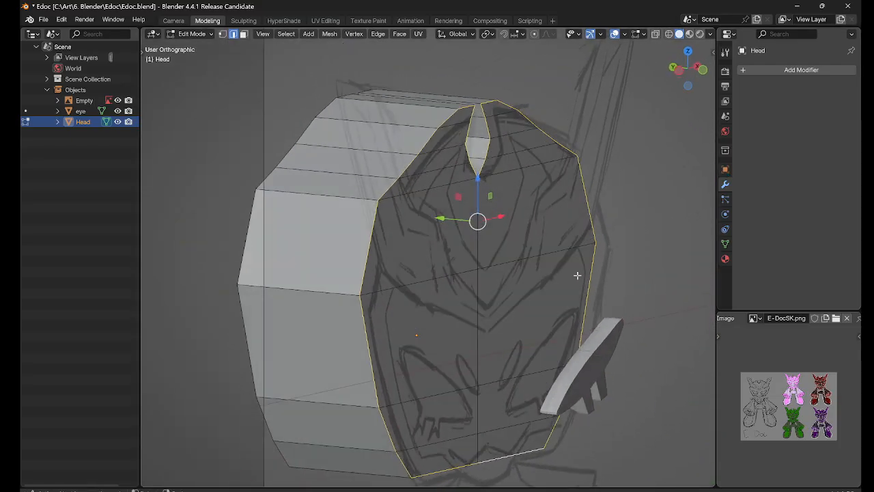
pyautogui.hotkey('ctrl', 'b')
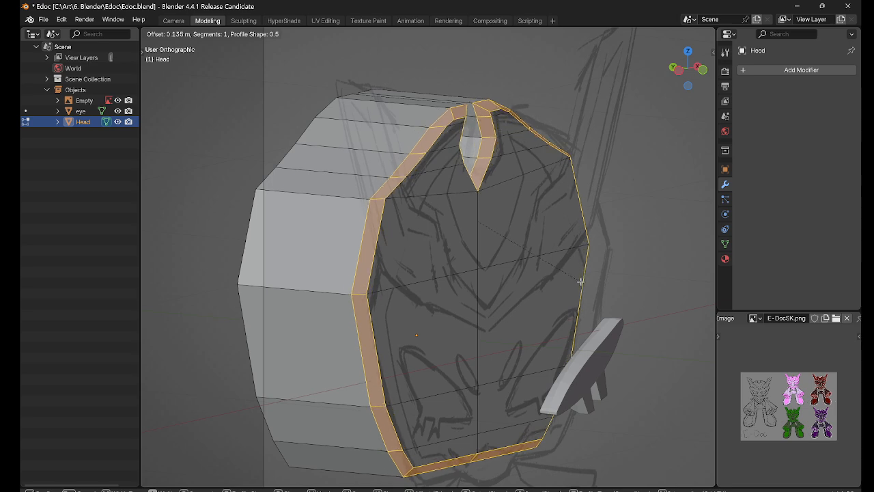
pyautogui.click(581, 282)
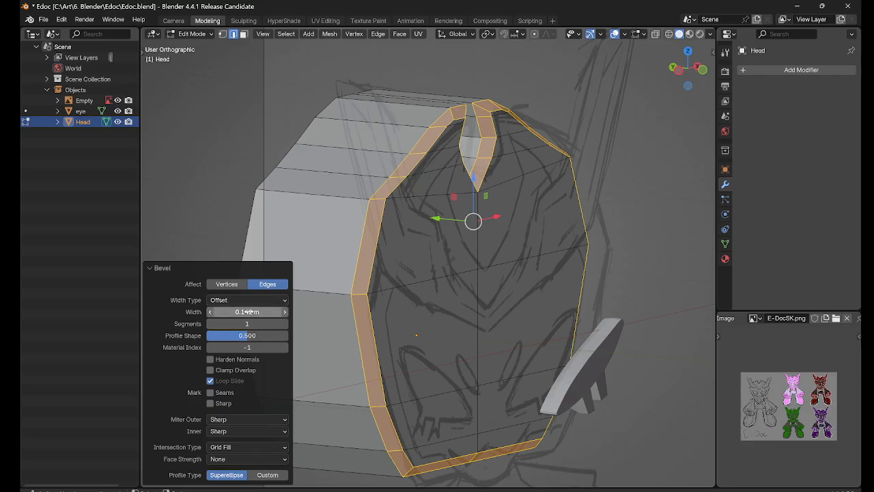
pyautogui.moveTo(246, 311); pyautogui.dragTo(280, 311)
pyautogui.moveTo(382, 275); pyautogui.dragTo(426, 125, button='middle')
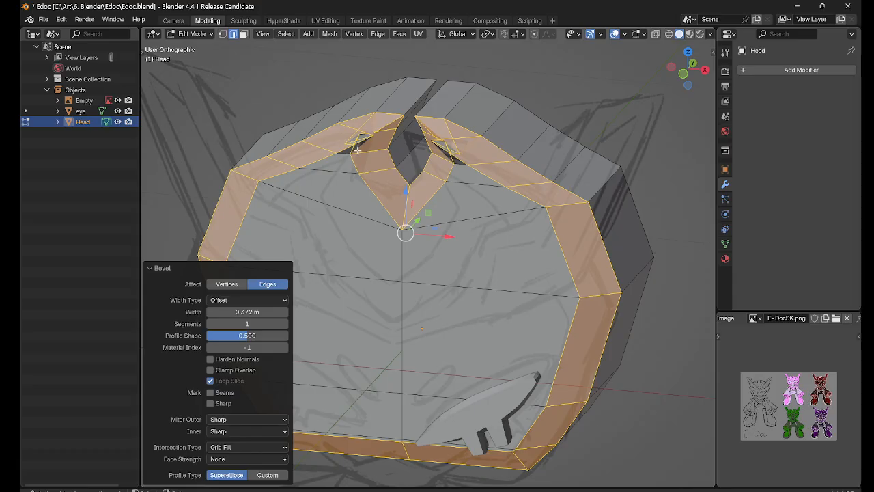
pyautogui.hotkey('ctrl', 'z')
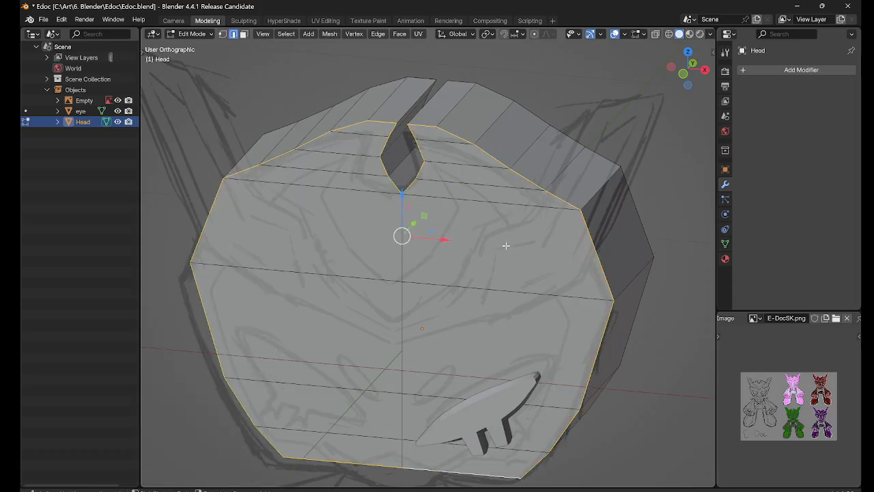
# Step: Try a bevel 0.208 m wide with 2 segments on the head's front outline and inspect the notch
pyautogui.hotkey('ctrl', 'b')
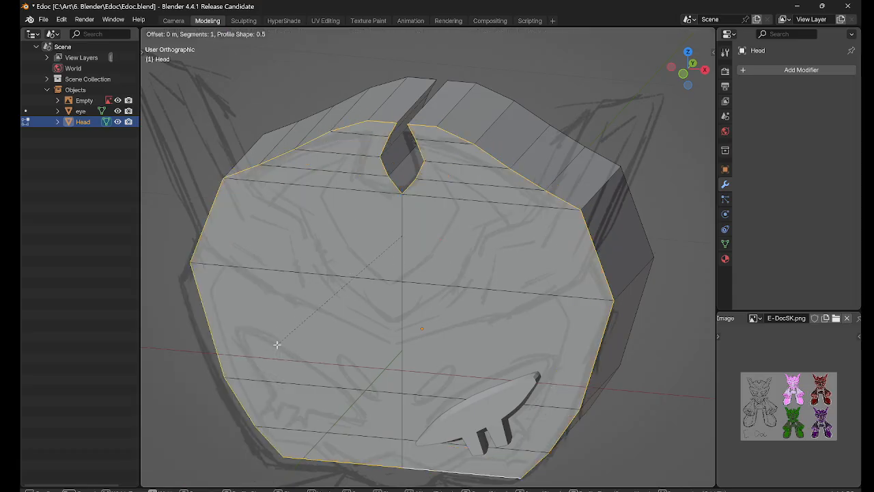
pyautogui.click(573, 205)
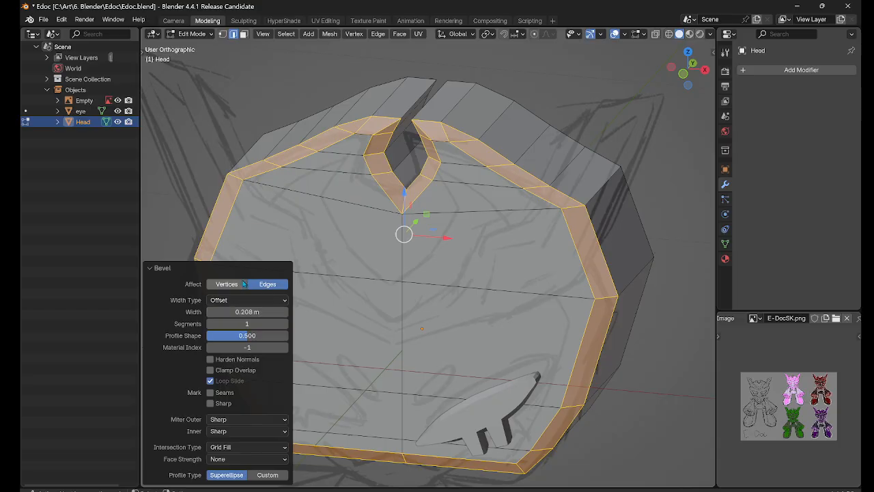
pyautogui.click(285, 324)
pyautogui.scroll(-2, 550, 294)
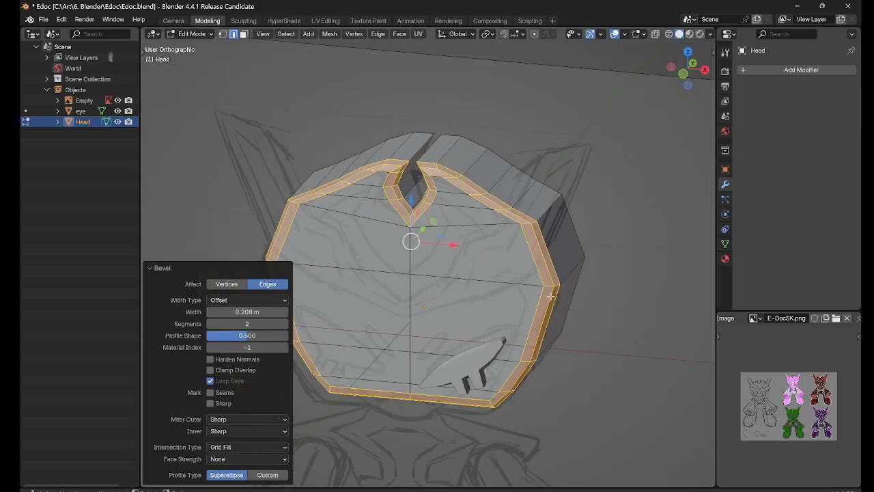
pyautogui.moveTo(501, 292); pyautogui.dragTo(522, 265, button='middle')
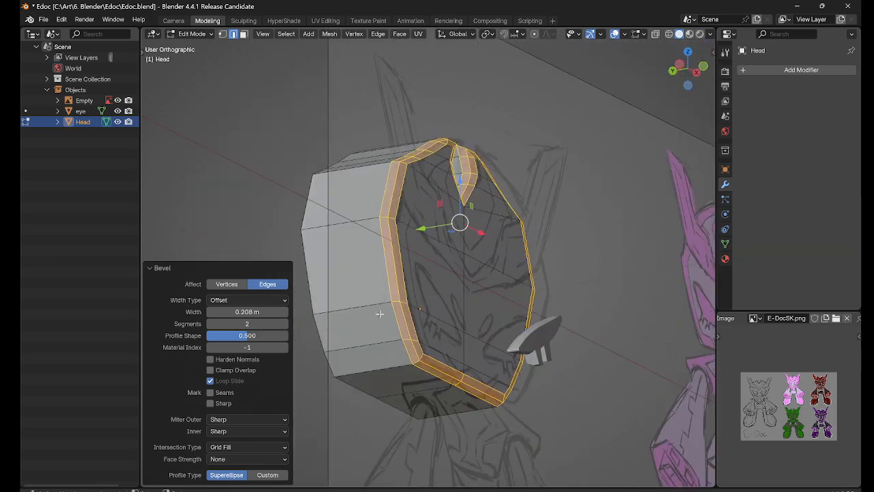
pyautogui.moveTo(379, 314); pyautogui.dragTo(316, 319, button='middle')
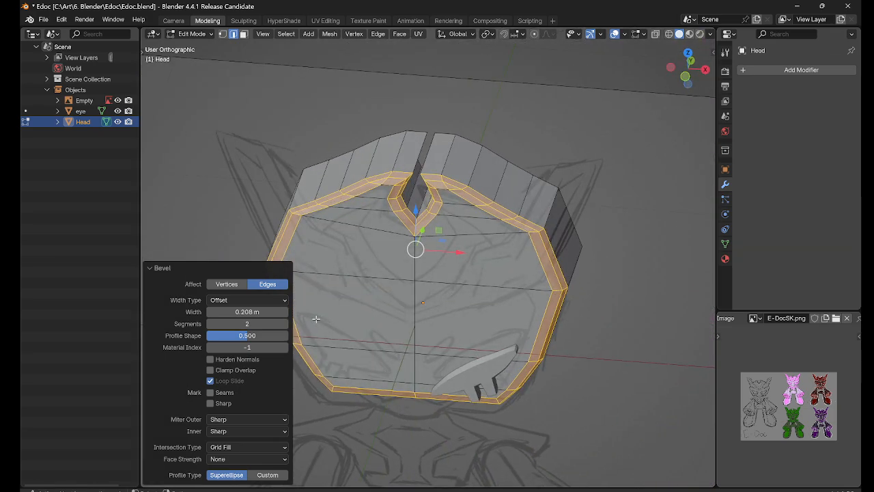
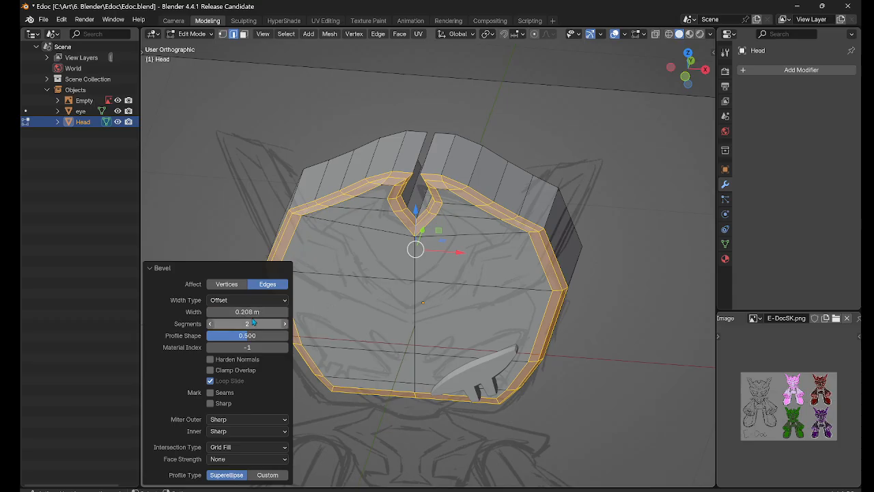
# Step: Try narrowing the front outline's bevel to 0.0775 m, check it from the side, and undo the bevel
pyautogui.moveTo(255, 312); pyautogui.dragTo(236, 312)
pyautogui.moveTo(492, 264); pyautogui.dragTo(483, 203, button='middle')
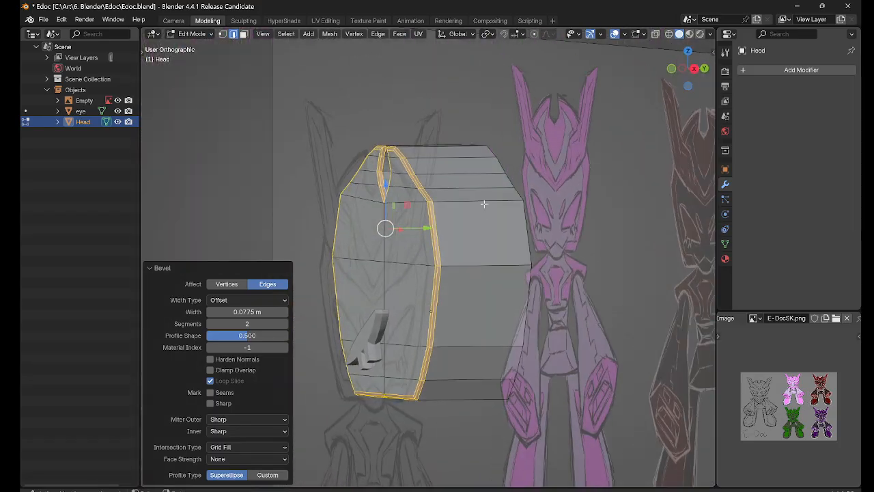
pyautogui.moveTo(544, 223); pyautogui.dragTo(453, 203, button='middle')
pyautogui.moveTo(409, 367); pyautogui.dragTo(400, 335, button='middle')
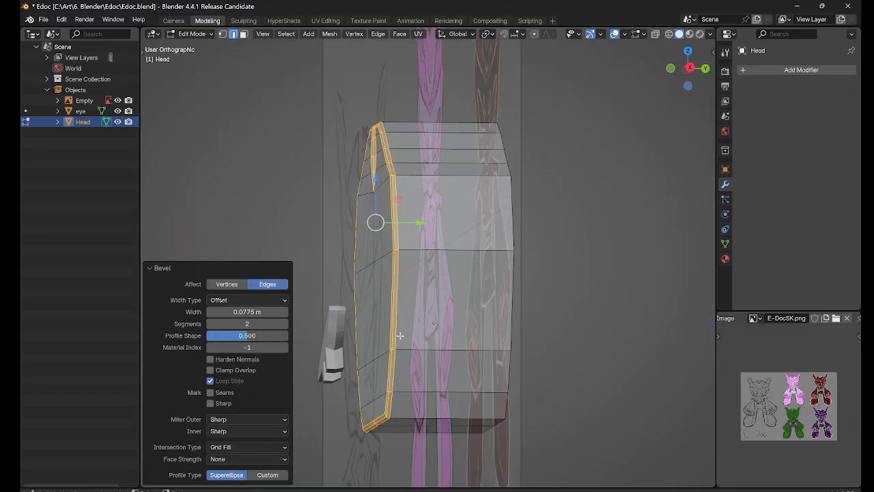
pyautogui.hotkey('ctrl', 'z')
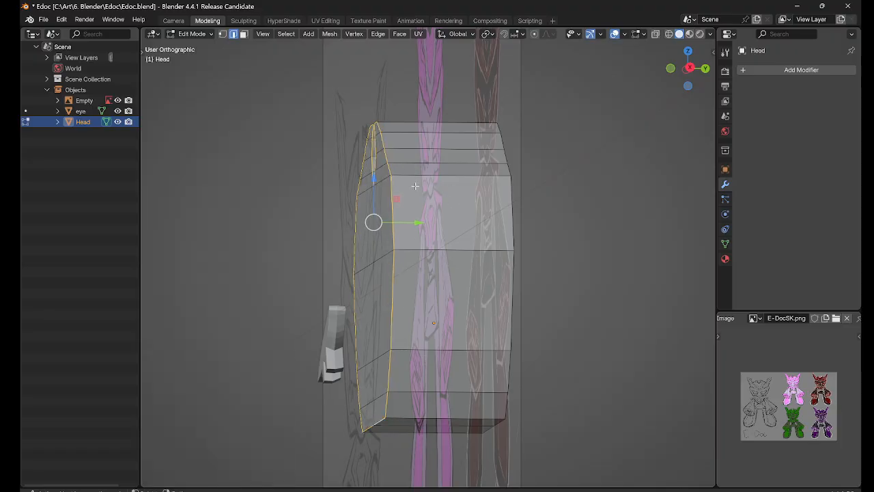
# Step: Clear the edge selection and switch the head to Object Mode
pyautogui.hotkey('alt', 'a')
pyautogui.scroll(-1, 511, 247)
pyautogui.press('Tab')
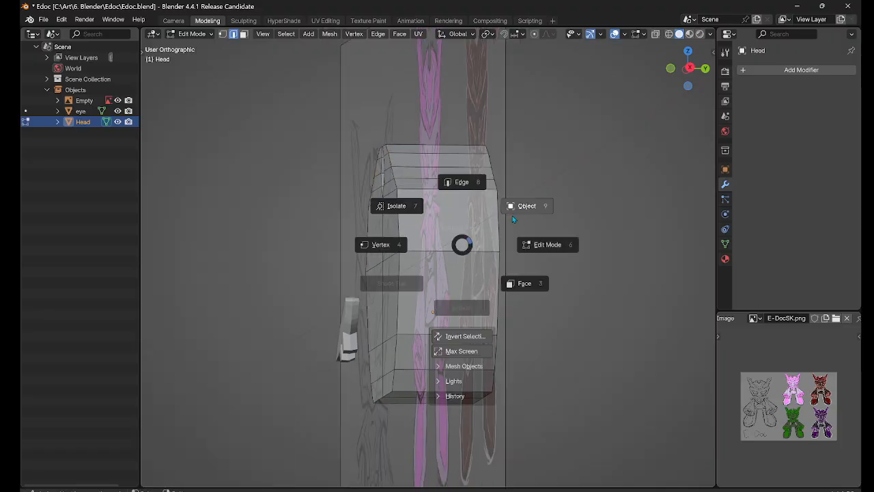
pyautogui.click(512, 219)
pyautogui.moveTo(419, 290); pyautogui.dragTo(502, 343, button='middle')
pyautogui.press('b')
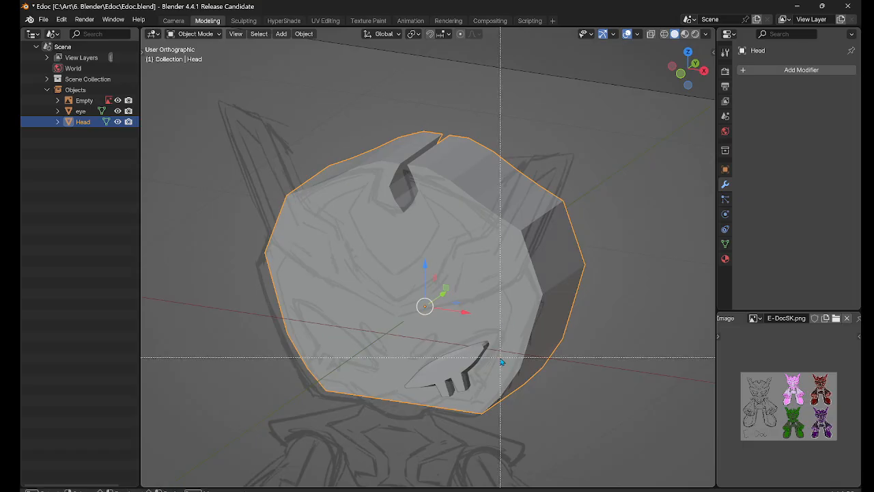
pyautogui.press('Escape')
# Step: Select the head's entire mesh in Edit Mode, try a 2-segment bevel 0.188 m wide on all edges, and undo it
pyautogui.press('Tab')
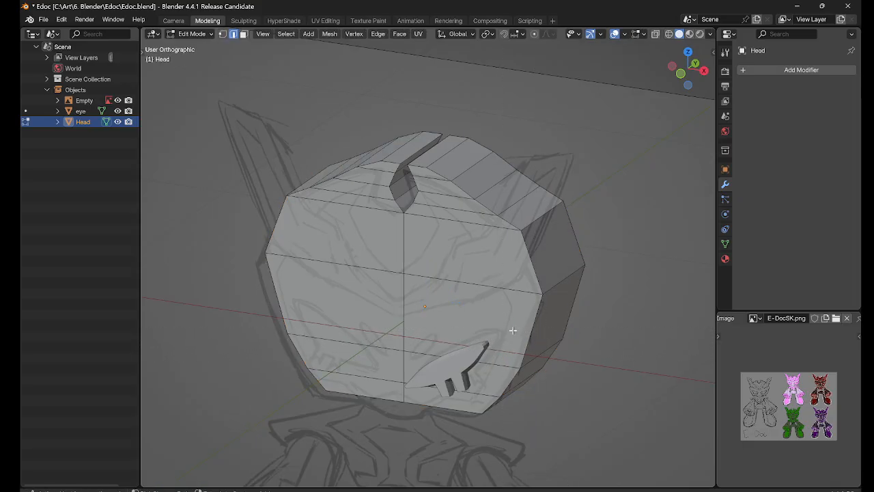
pyautogui.press('Tab')
pyautogui.click(566, 263)
pyautogui.press('Tab')
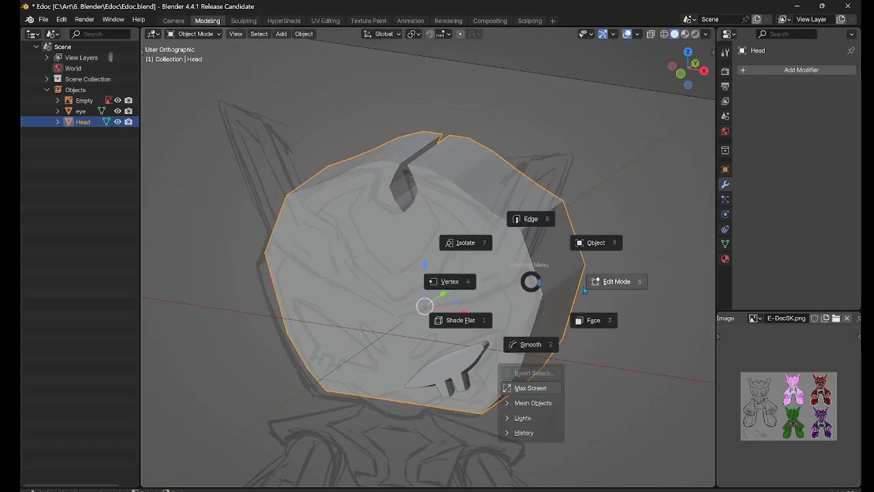
pyautogui.click(586, 292)
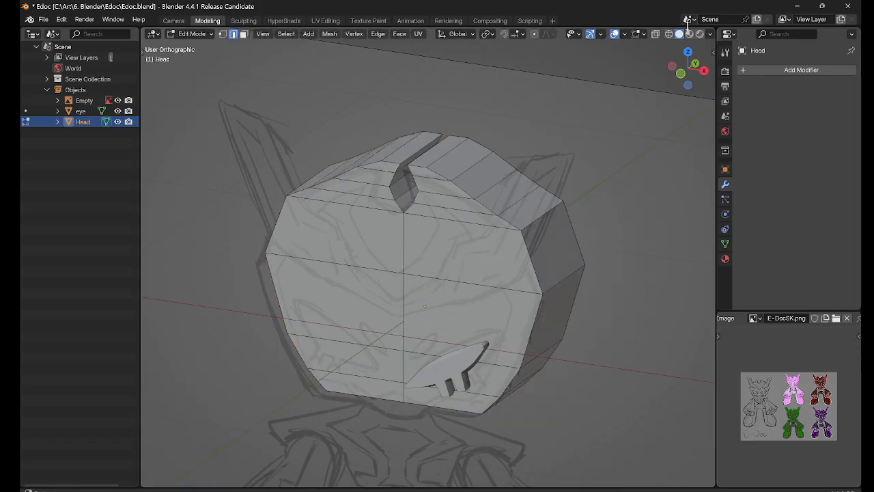
pyautogui.moveTo(198, 107); pyautogui.dragTo(639, 440)
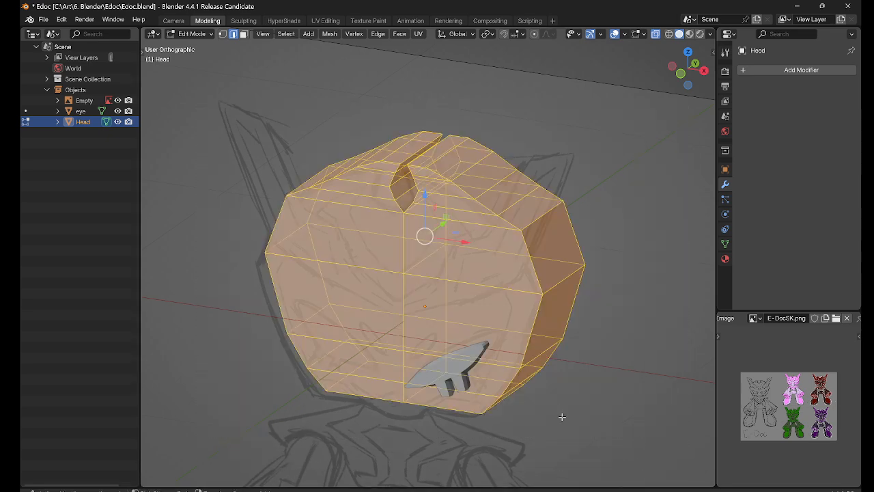
pyautogui.hotkey('ctrl', 'b')
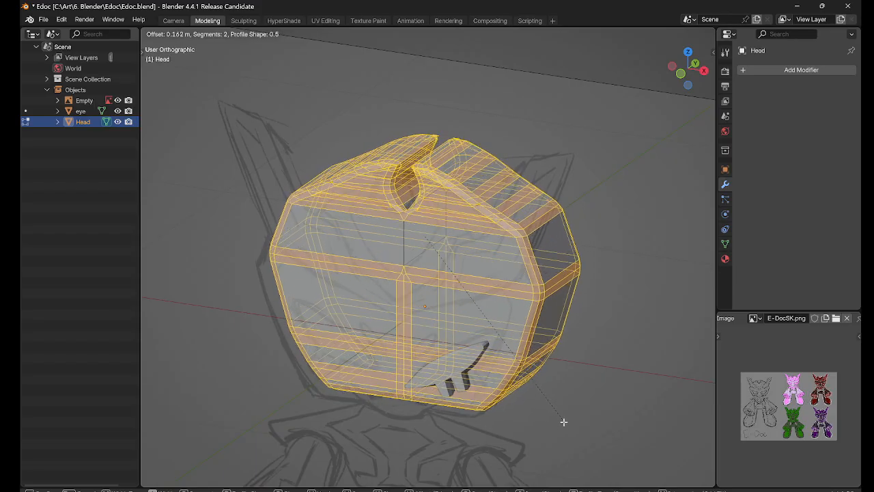
pyautogui.click(564, 422)
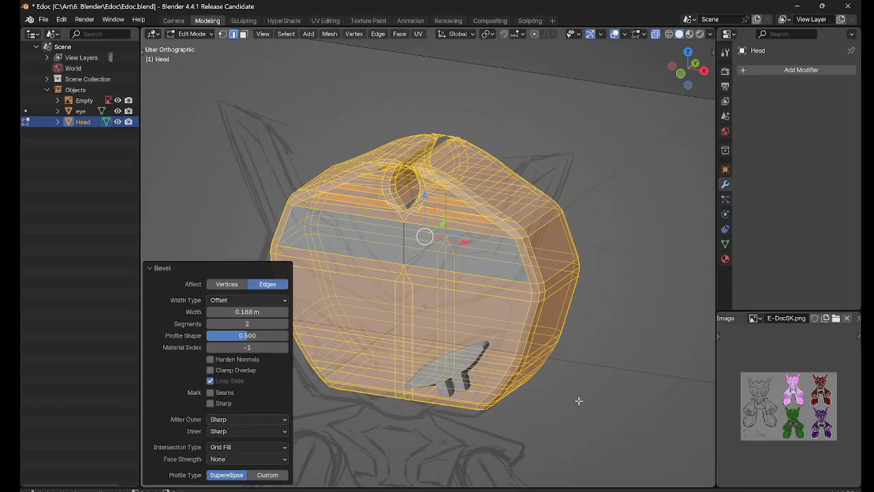
pyautogui.hotkey('ctrl', 'z')
# Step: Return the head to Object Mode and add a Bevel modifier to it
pyautogui.hotkey('ctrl', 'Tab')
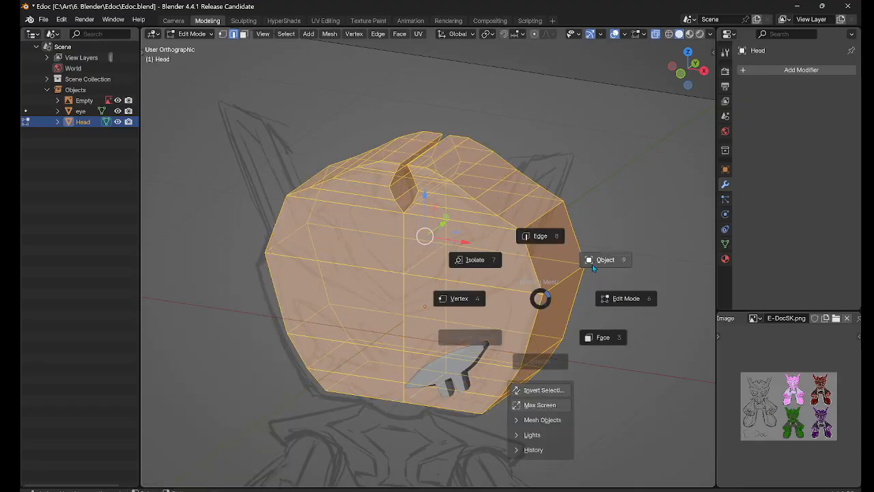
pyautogui.click(694, 218)
pyautogui.click(796, 69)
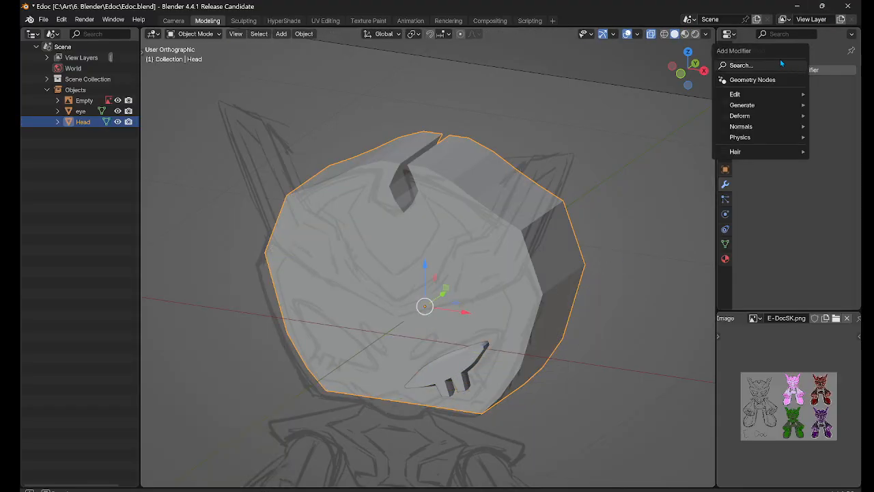
pyautogui.write('ba')
pyautogui.write('d')
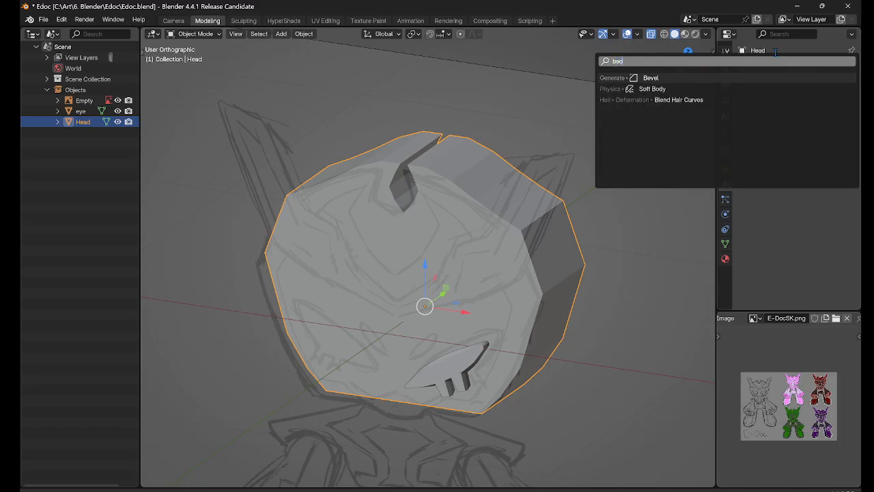
pyautogui.press('Return')
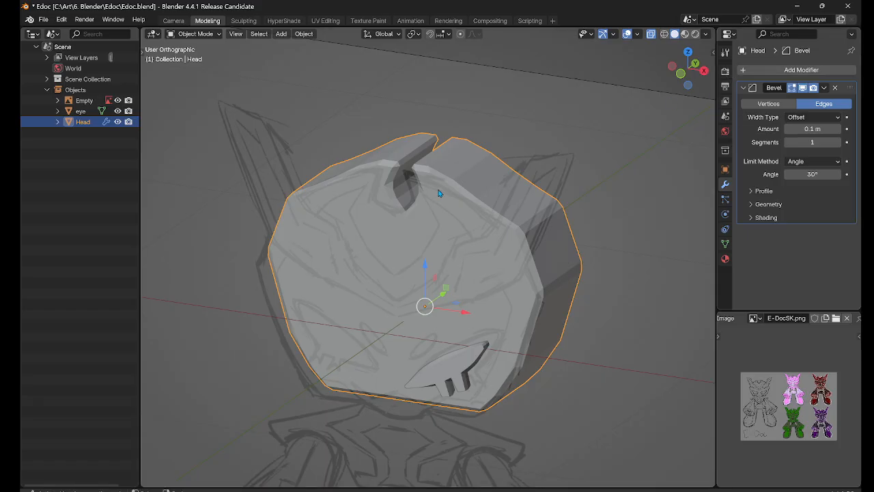
# Step: Open the head in Edit Mode and inspect its beveled edges from several angles
pyautogui.moveTo(497, 190); pyautogui.dragTo(165, 181, button='middle')
pyautogui.moveTo(463, 220); pyautogui.dragTo(236, 219, button='middle')
pyautogui.rightClick(359, 221)
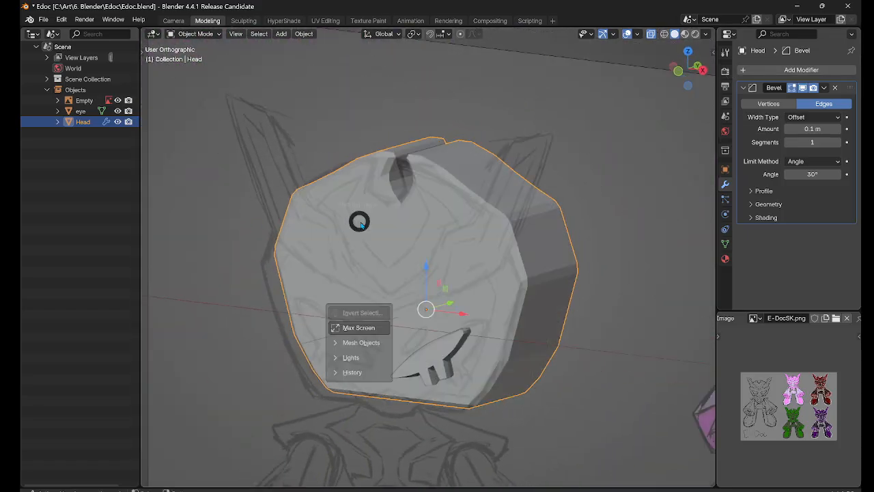
pyautogui.click(460, 233)
pyautogui.scroll(3, 461, 239)
pyautogui.moveTo(444, 269); pyautogui.dragTo(386, 279, button='middle')
pyautogui.moveTo(436, 293); pyautogui.dragTo(381, 197, button='middle')
pyautogui.moveTo(295, 234); pyautogui.dragTo(447, 271, button='middle')
pyautogui.scroll(-5, 299, 254)
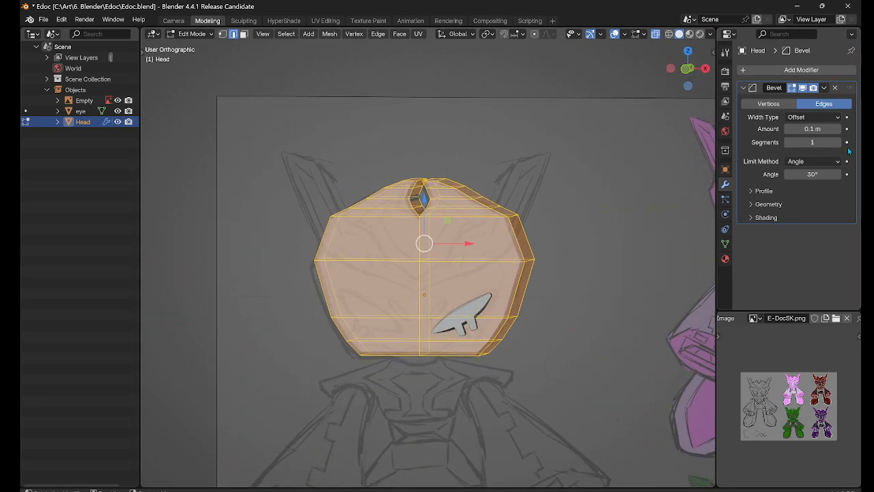
# Step: Set the head's Bevel modifier to 2 segments and an amount of 0.7 m, and reduce the mesh selection to one edge
pyautogui.scroll(3, 610, 243)
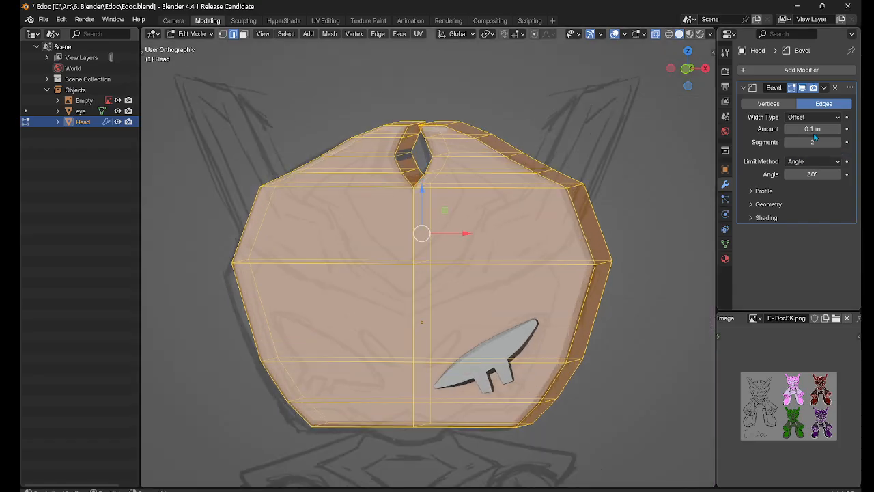
pyautogui.moveTo(839, 135); pyautogui.dragTo(855, 135)
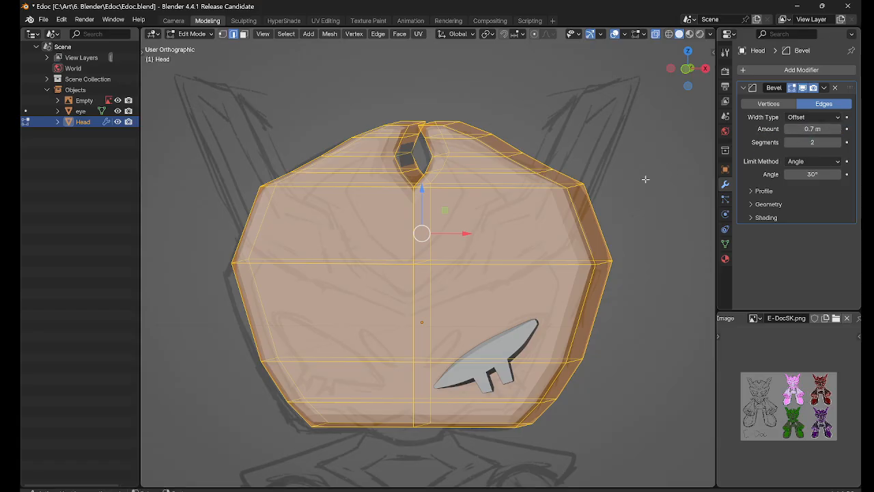
pyautogui.moveTo(646, 179)
pyautogui.mouseDown(button='middle')
pyautogui.moveTo(588, 171)
pyautogui.moveTo(635, 179)
pyautogui.mouseUp(button='middle')
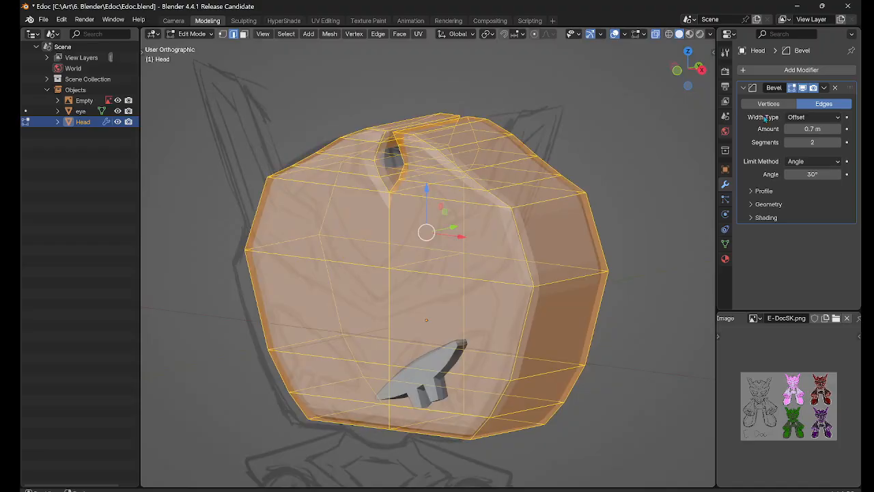
pyautogui.click(824, 87)
pyautogui.click(475, 229)
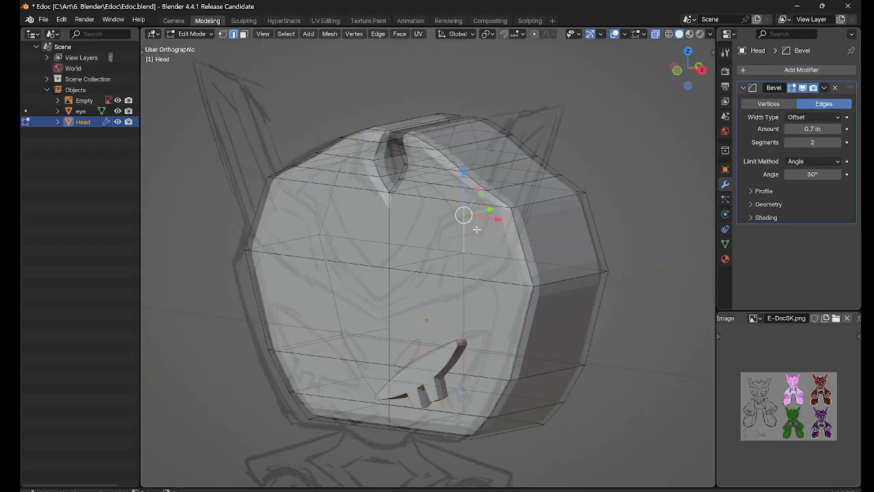
# Step: Return the head to Object Mode, apply its Bevel modifier, and reopen the mesh in Edit Mode
pyautogui.hotkey('ctrl', 'Tab')
pyautogui.click(633, 182)
pyautogui.click(824, 87)
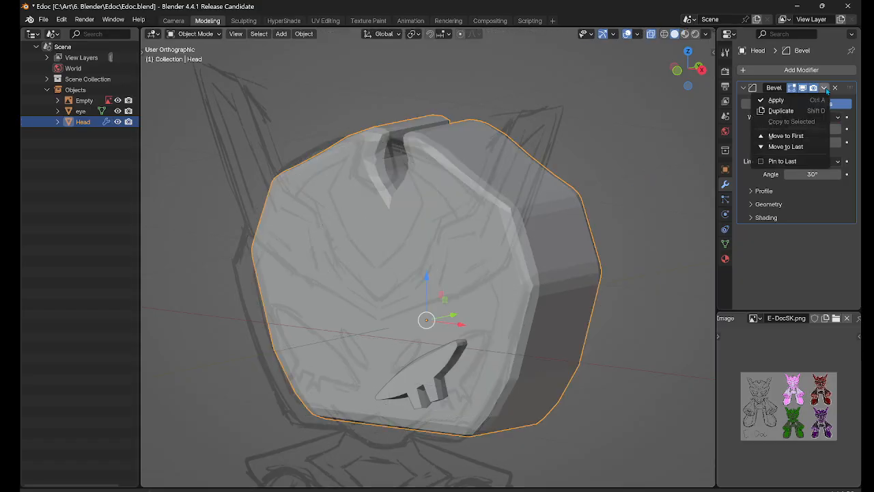
pyautogui.click(816, 103)
pyautogui.moveTo(608, 188); pyautogui.dragTo(551, 210, button='middle')
pyautogui.rightClick(550, 210)
pyautogui.click(602, 200)
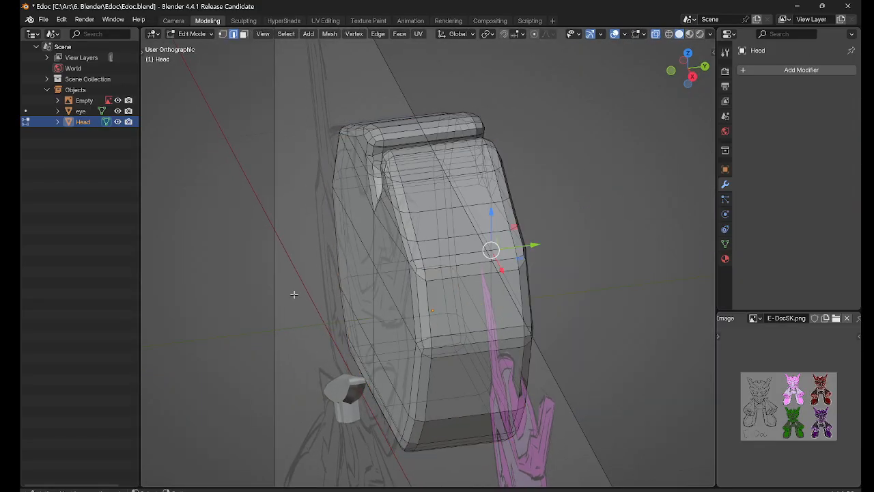
# Step: Examine the head's applied bevel topology from the front, back and around the top notch, highlighting the whole mesh
pyautogui.scroll(4, 295, 295)
pyautogui.moveTo(294, 294); pyautogui.dragTo(475, 185, button='middle')
pyautogui.scroll(-6, 239, 131)
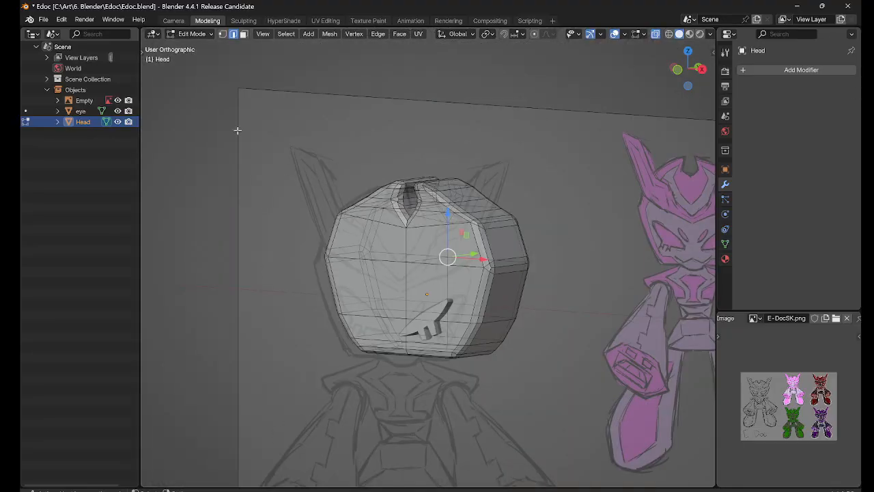
pyautogui.moveTo(238, 131); pyautogui.dragTo(553, 405)
pyautogui.moveTo(478, 342); pyautogui.dragTo(437, 311, button='middle')
pyautogui.scroll(5, 452, 281)
pyautogui.scroll(-5, 359, 292)
pyautogui.scroll(-5, 338, 337)
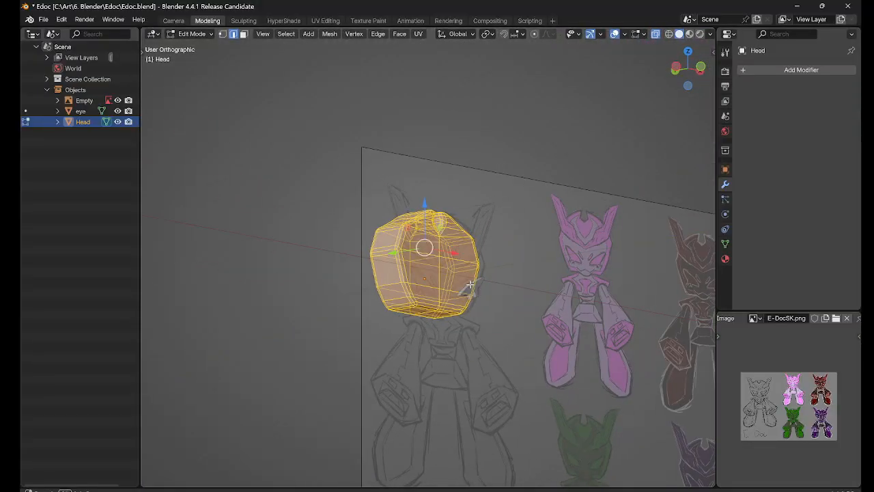
pyautogui.scroll(6, 465, 300)
pyautogui.scroll(-4, 471, 311)
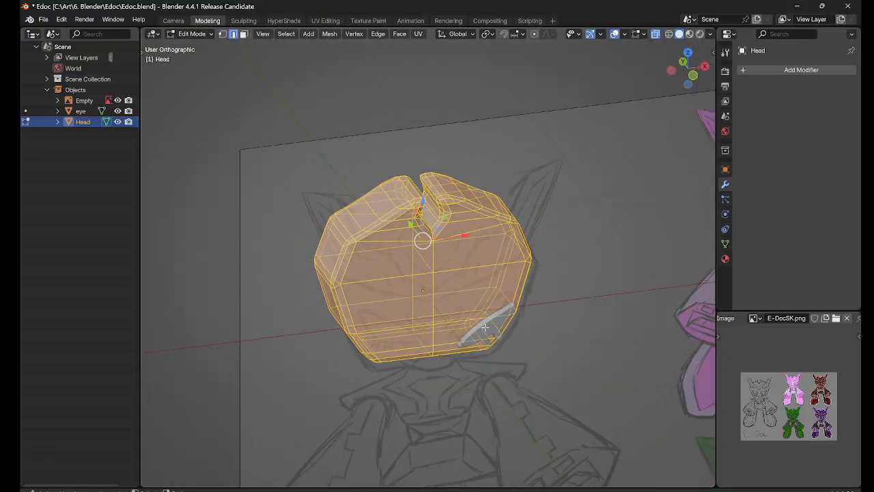
pyautogui.click(488, 335)
pyautogui.scroll(5, 523, 302)
pyautogui.moveTo(525, 300)
pyautogui.mouseDown(button='middle')
pyautogui.moveTo(468, 328)
pyautogui.moveTo(466, 291)
pyautogui.moveTo(523, 298)
pyautogui.mouseUp(button='middle')
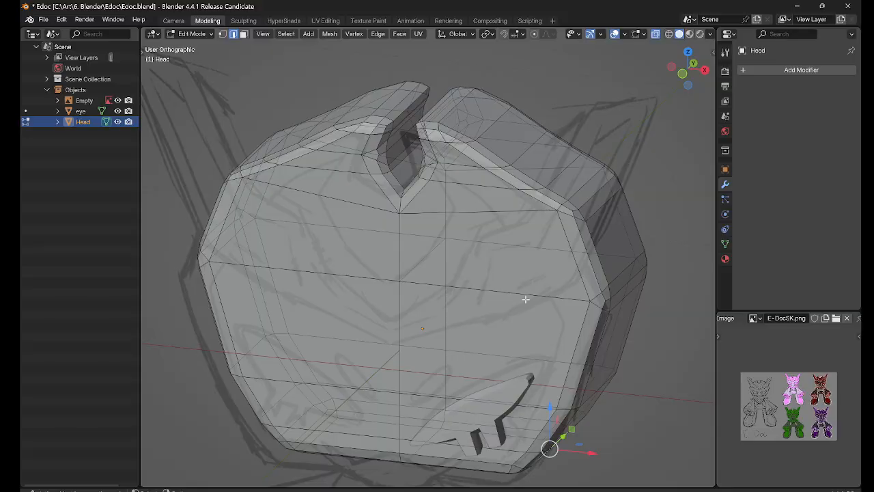
pyautogui.scroll(3, 524, 297)
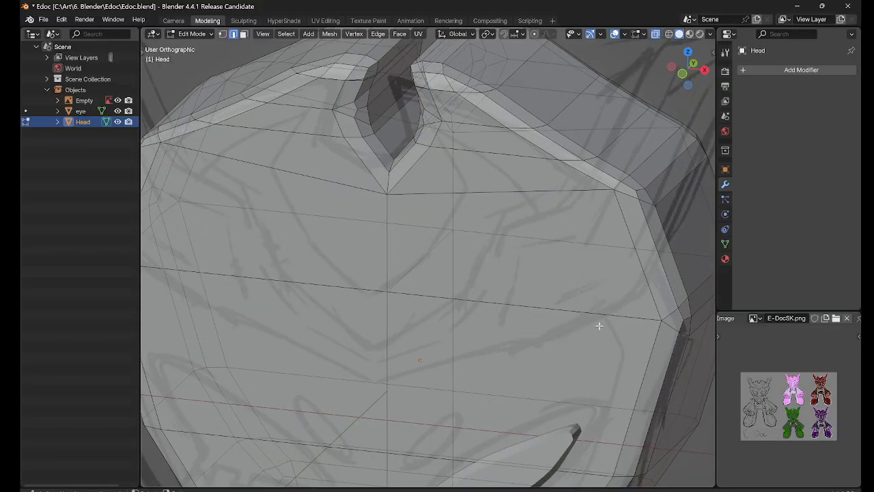
pyautogui.scroll(-4, 562, 327)
pyautogui.scroll(4, 503, 279)
pyautogui.moveTo(408, 294); pyautogui.dragTo(462, 216, button='middle')
# Step: Switch to face selection and select the internal center face just below the head's top notch
pyautogui.click(456, 289)
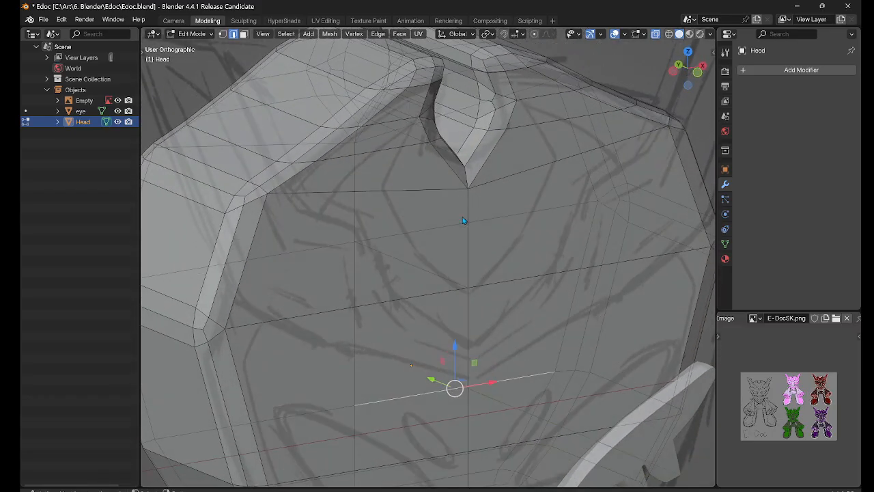
pyautogui.rightClick(462, 216)
pyautogui.click(469, 163)
pyautogui.rightClick(493, 209)
pyautogui.click(564, 248)
pyautogui.scroll(3, 448, 285)
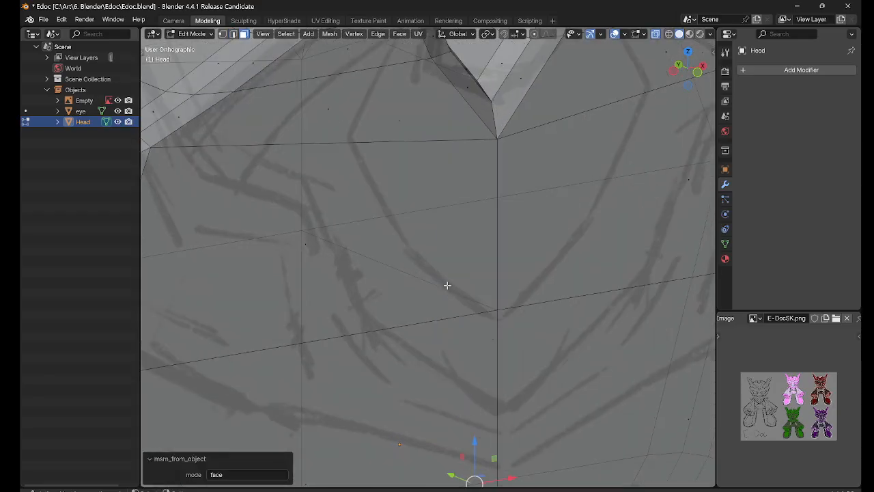
pyautogui.moveTo(456, 275); pyautogui.dragTo(486, 321, button='middle')
pyautogui.scroll(-5, 459, 262)
pyautogui.scroll(4, 441, 304)
pyautogui.click(430, 274)
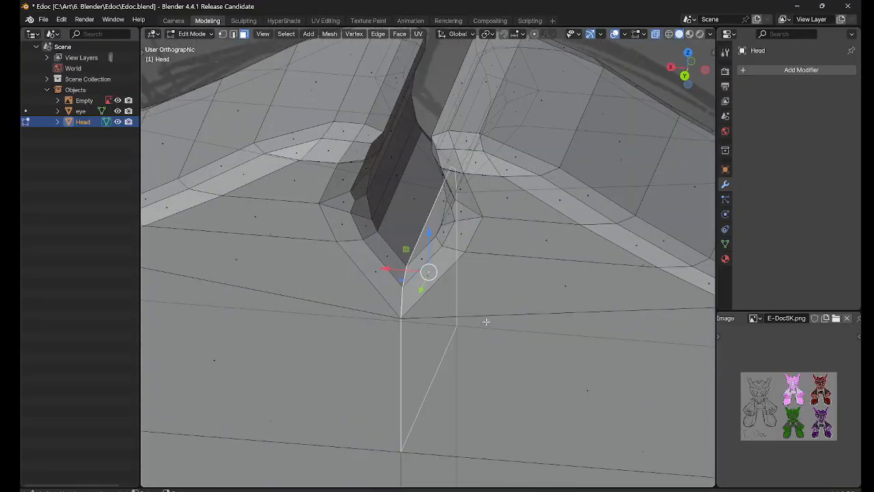
# Step: Delete all faces of the head half on the eye's side, working from behind the head
pyautogui.scroll(-6, 478, 341)
pyautogui.moveTo(453, 392); pyautogui.dragTo(421, 282, button='middle')
pyautogui.scroll(-3, 452, 259)
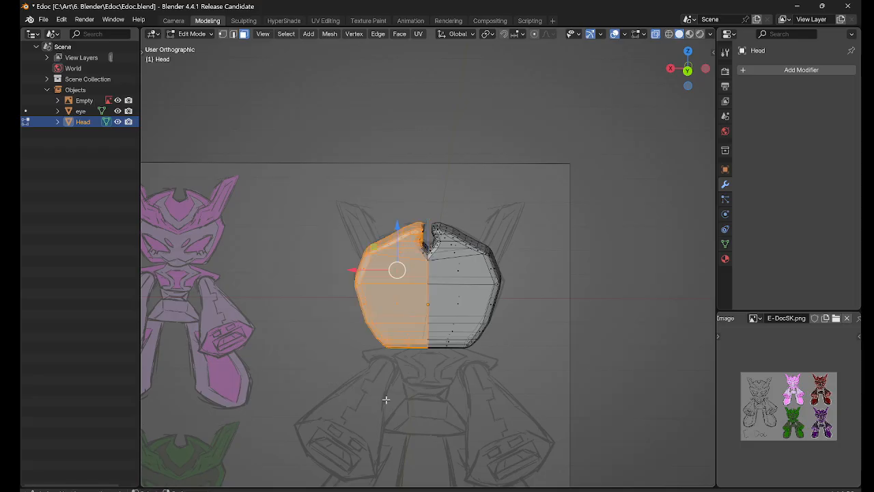
pyautogui.scroll(5, 437, 353)
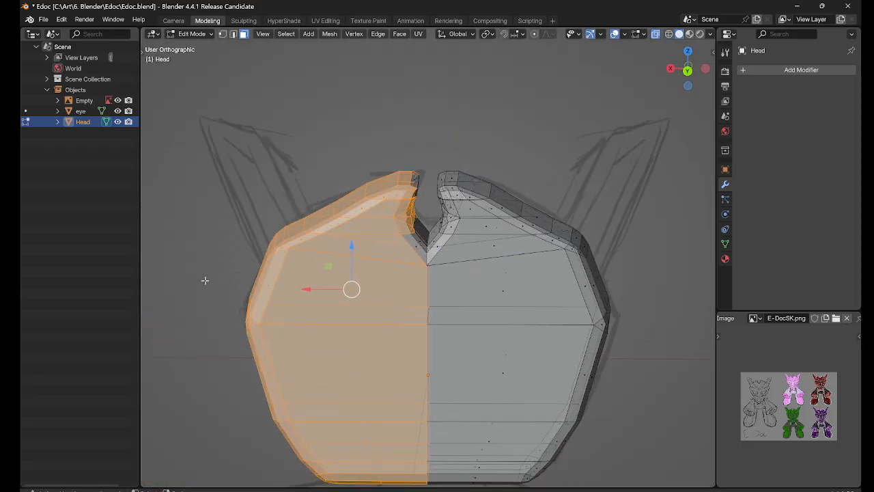
pyautogui.scroll(-3, 255, 201)
pyautogui.moveTo(262, 160); pyautogui.dragTo(406, 442)
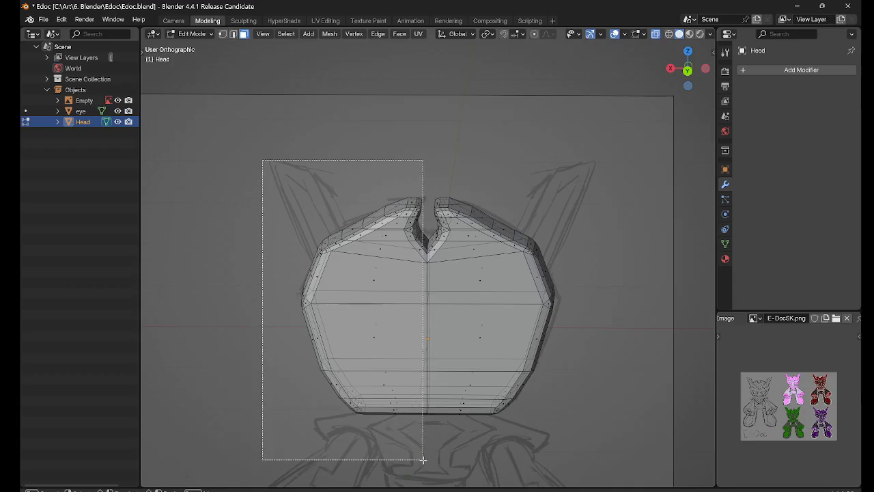
pyautogui.moveTo(423, 462); pyautogui.dragTo(424, 462)
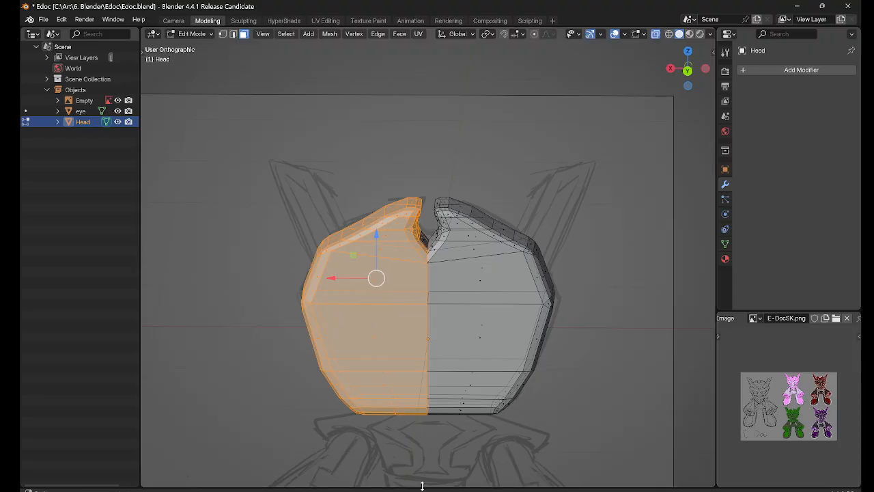
pyautogui.press('x')
pyautogui.click(408, 476)
# Step: Turn off X-ray and delete the stray face projecting from the notch of the remaining head half
pyautogui.moveTo(380, 412); pyautogui.dragTo(406, 377, button='middle')
pyautogui.scroll(4, 407, 376)
pyautogui.click(420, 400)
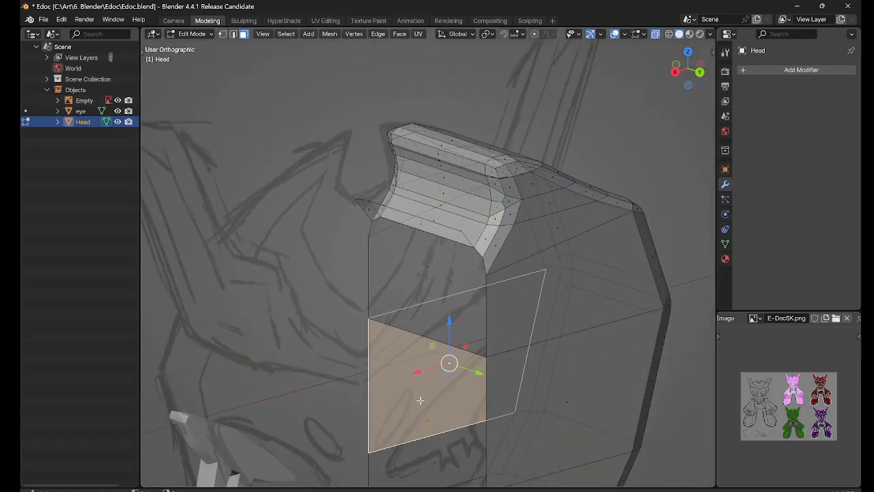
pyautogui.click(415, 419)
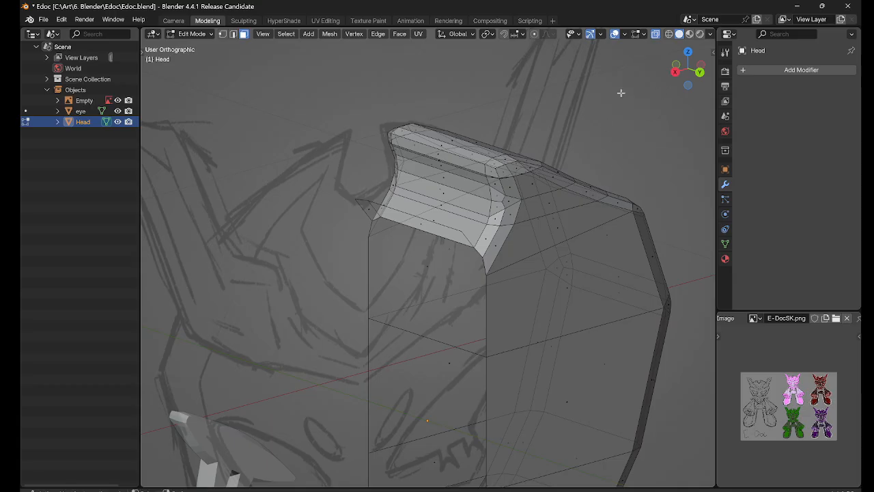
pyautogui.click(657, 34)
pyautogui.moveTo(451, 267); pyautogui.dragTo(388, 190, button='middle')
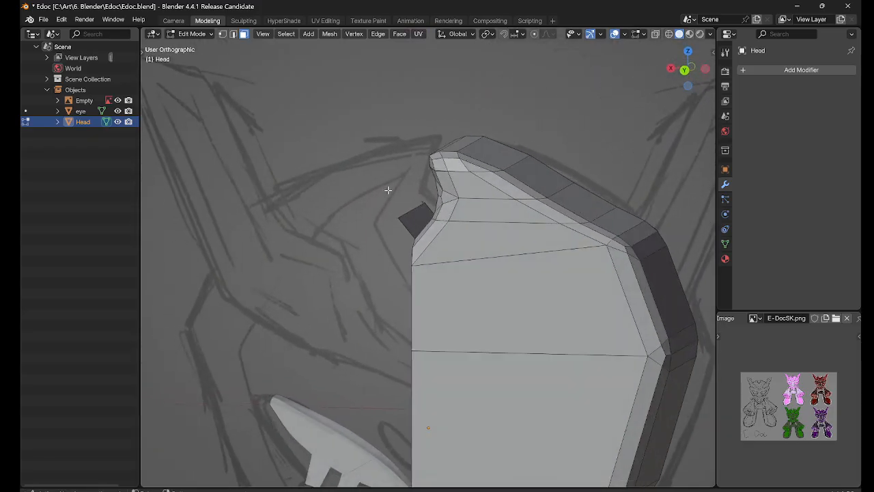
pyautogui.moveTo(421, 218); pyautogui.dragTo(426, 258, button='middle')
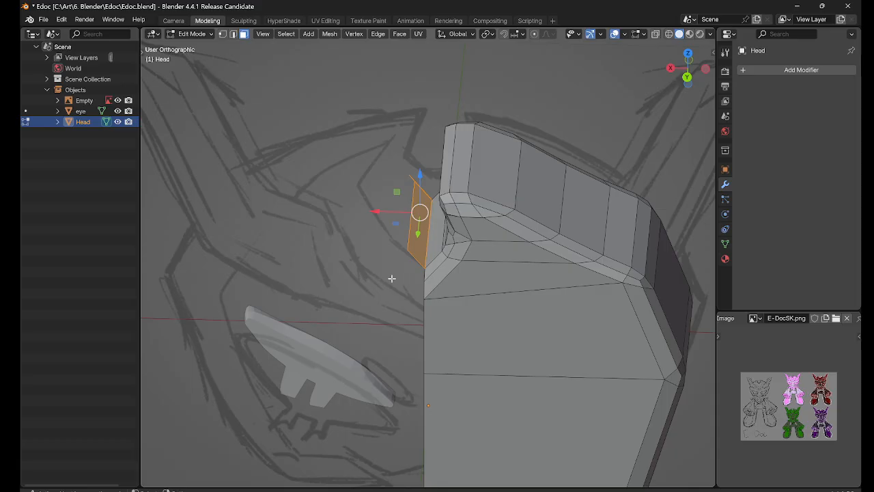
pyautogui.scroll(-3, 446, 348)
pyautogui.moveTo(446, 348); pyautogui.dragTo(392, 283, button='middle')
pyautogui.scroll(3, 501, 226)
# Step: Inspect the inner faces that close the cut side of the remaining head half
pyautogui.click(425, 340)
pyautogui.scroll(3, 435, 365)
pyautogui.scroll(-5, 487, 454)
pyautogui.scroll(-6, 404, 292)
pyautogui.scroll(6, 390, 301)
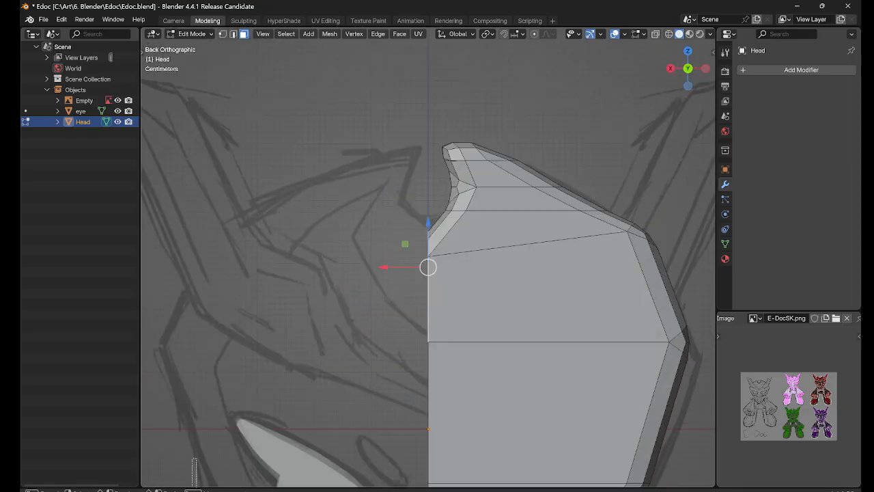
pyautogui.scroll(-5, 251, 414)
pyautogui.moveTo(409, 321); pyautogui.dragTo(421, 273, button='middle')
pyautogui.scroll(8, 450, 271)
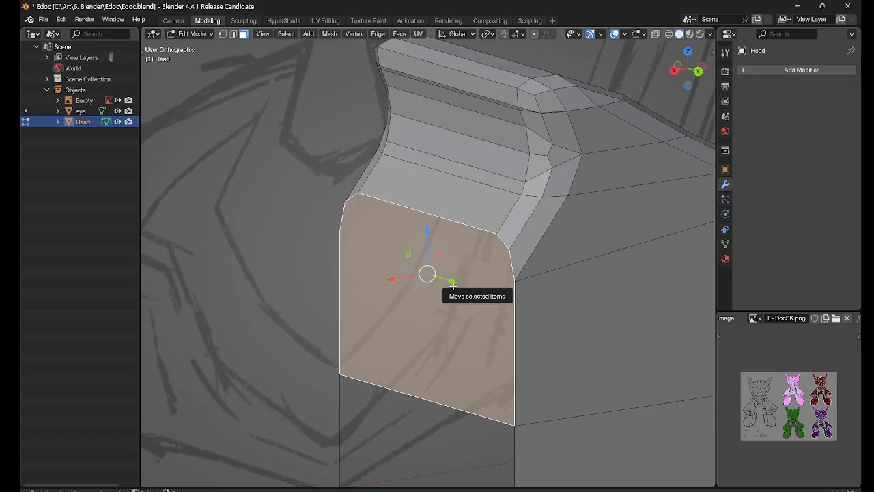
pyautogui.hotkey('alt', 'a')
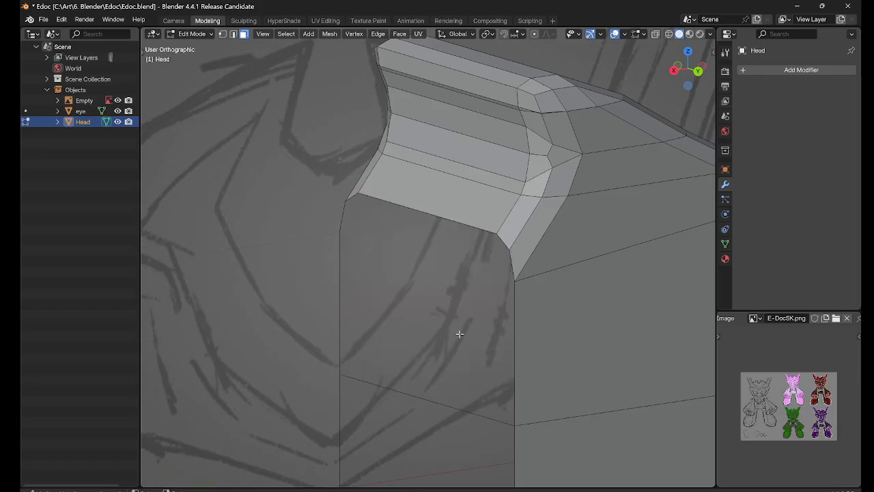
pyautogui.click(418, 397)
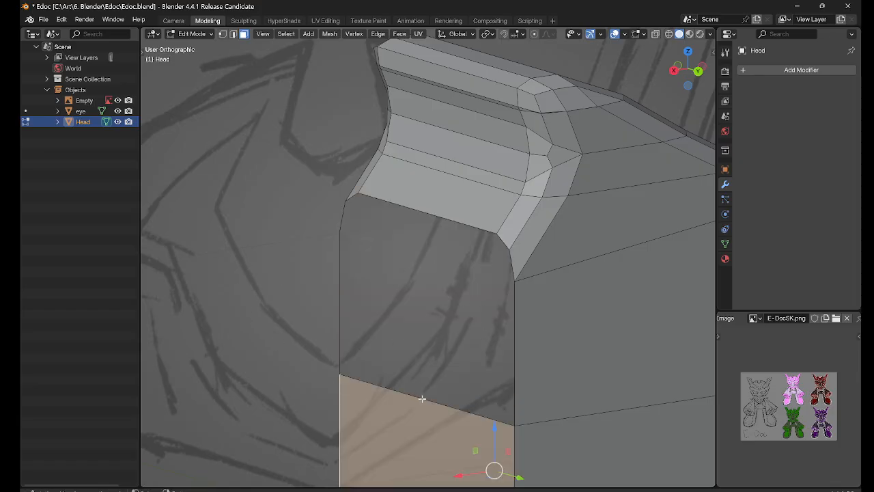
pyautogui.hotkey('alt', 'a')
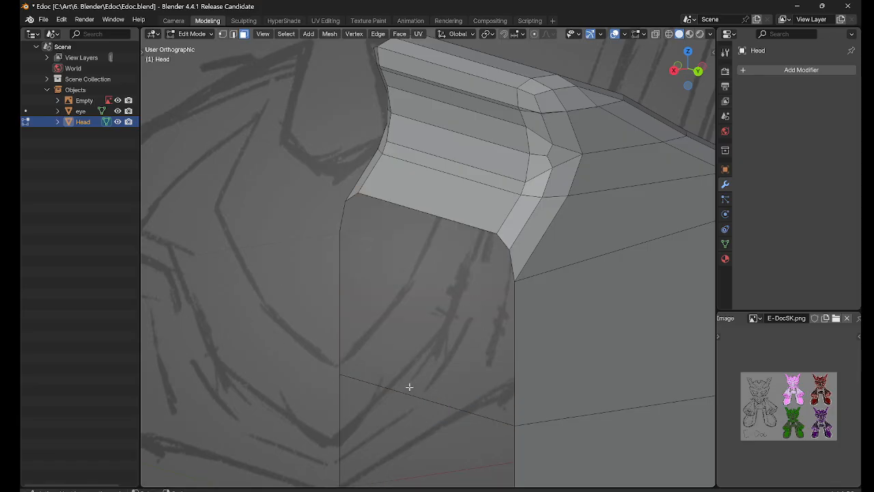
# Step: Select the stacked inner faces on the head's cut side, starting from the one below the notch
pyautogui.click(423, 291)
pyautogui.scroll(-2, 444, 427)
pyautogui.scroll(-1, 441, 425)
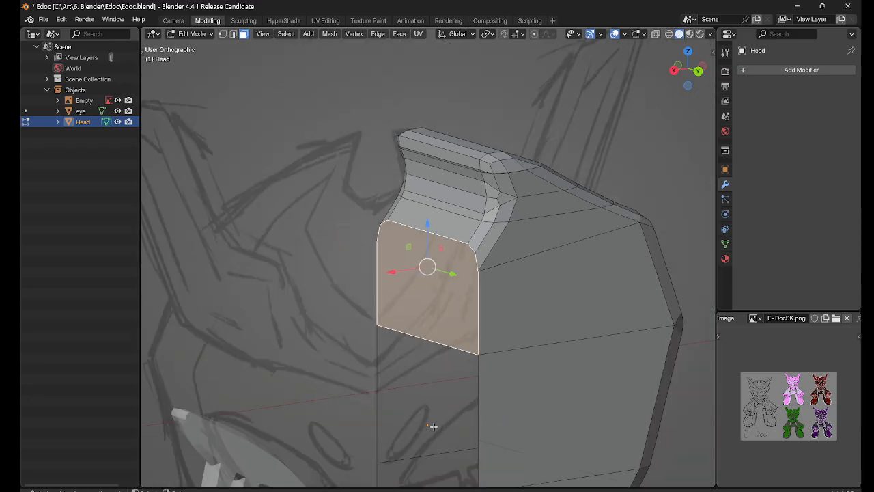
pyautogui.keyDown('shift'); pyautogui.click(428, 425); pyautogui.keyUp('shift')
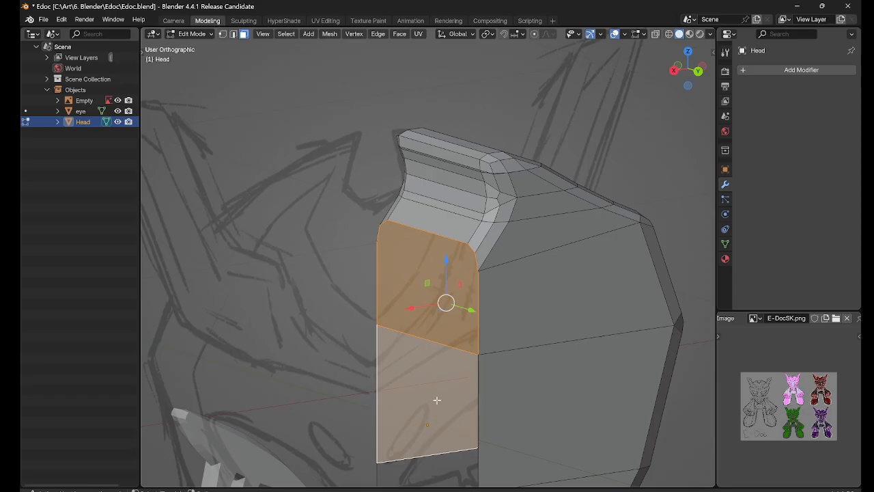
pyautogui.hotkey('ctrl', 'z')
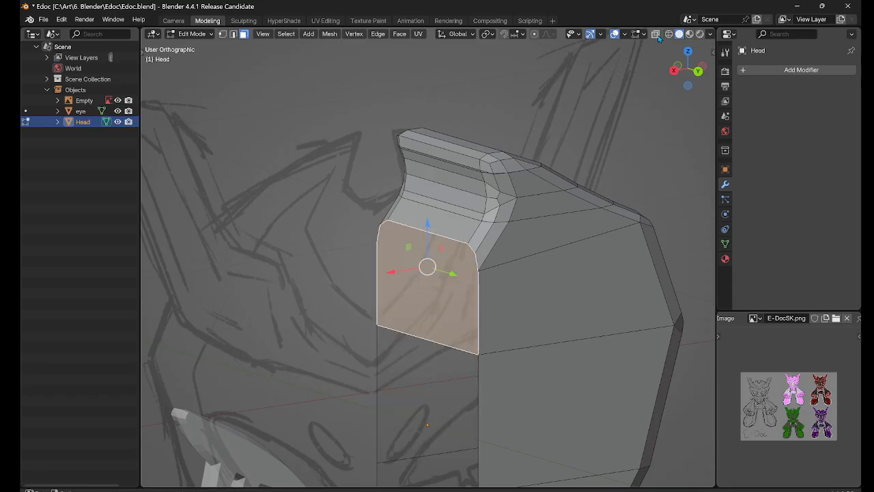
pyautogui.moveTo(471, 410); pyautogui.dragTo(448, 447, button='middle')
pyautogui.keyDown('shift'); pyautogui.click(429, 353); pyautogui.keyUp('shift')
pyautogui.keyDown('shift'); pyautogui.click(429, 419); pyautogui.keyUp('shift')
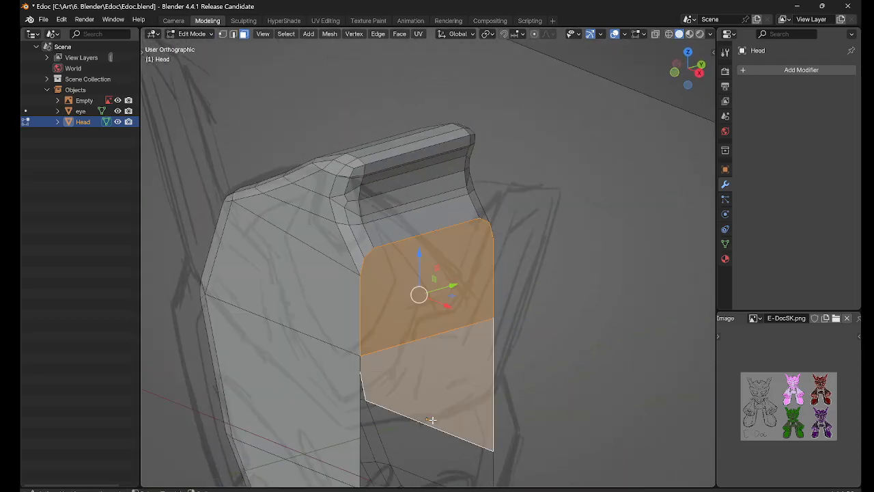
pyautogui.moveTo(535, 433); pyautogui.dragTo(328, 250, button='middle')
pyautogui.keyDown('shift'); pyautogui.click(433, 185); pyautogui.keyUp('shift')
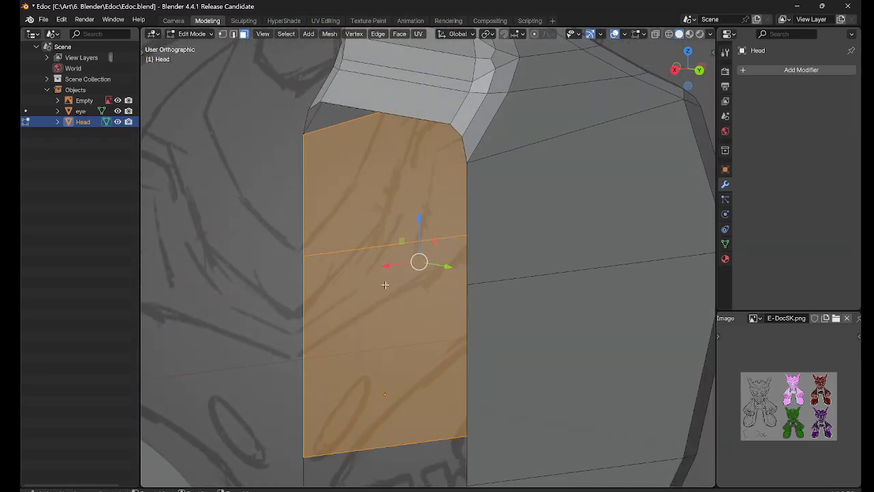
# Step: Switch to vertex selection and select all vertices along the head half's center seam
pyautogui.scroll(-5, 385, 284)
pyautogui.moveTo(385, 284)
pyautogui.mouseDown(button='middle')
pyautogui.moveTo(396, 318)
pyautogui.moveTo(402, 275)
pyautogui.moveTo(384, 244)
pyautogui.moveTo(389, 279)
pyautogui.moveTo(302, 255)
pyautogui.moveTo(412, 273)
pyautogui.moveTo(348, 269)
pyautogui.mouseUp(button='middle')
pyautogui.scroll(-3, 337, 234)
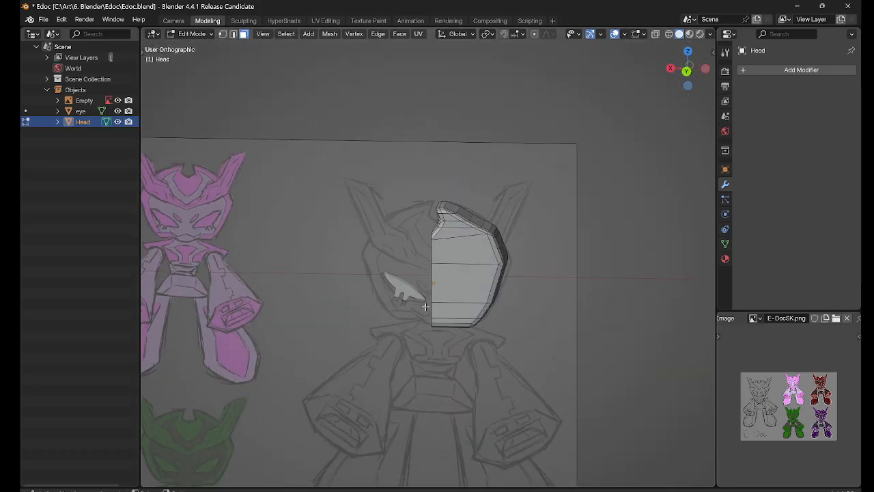
pyautogui.scroll(6, 425, 308)
pyautogui.moveTo(542, 271); pyautogui.dragTo(385, 325, button='middle')
pyautogui.click(450, 314)
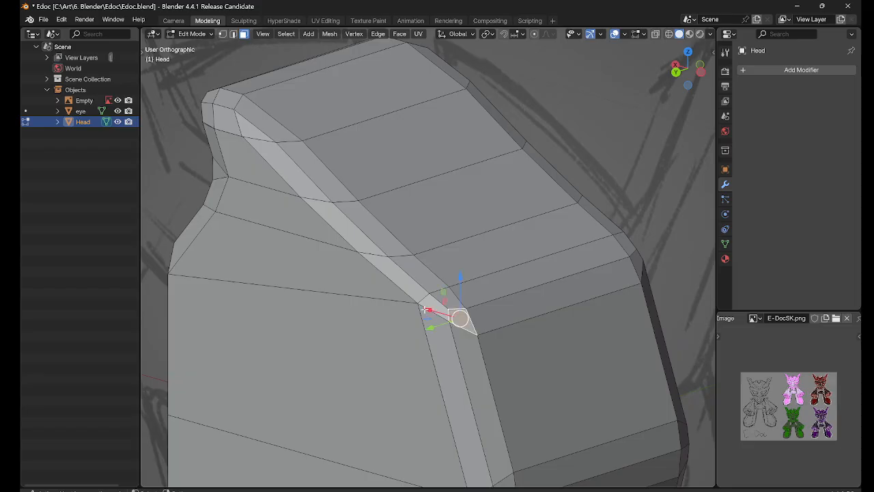
pyautogui.moveTo(342, 271); pyautogui.dragTo(356, 119, button='middle')
pyautogui.moveTo(332, 167); pyautogui.dragTo(295, 159, button='right')
pyautogui.moveTo(306, 67); pyautogui.dragTo(363, 432)
# Step: Flatten the selected seam vertices by scaling them to 0 along the global X axis
pyautogui.scroll(-3, 392, 326)
pyautogui.moveTo(393, 326)
pyautogui.mouseDown(button='middle')
pyautogui.moveTo(370, 294)
pyautogui.moveTo(396, 310)
pyautogui.mouseUp(button='middle')
pyautogui.scroll(3, 373, 283)
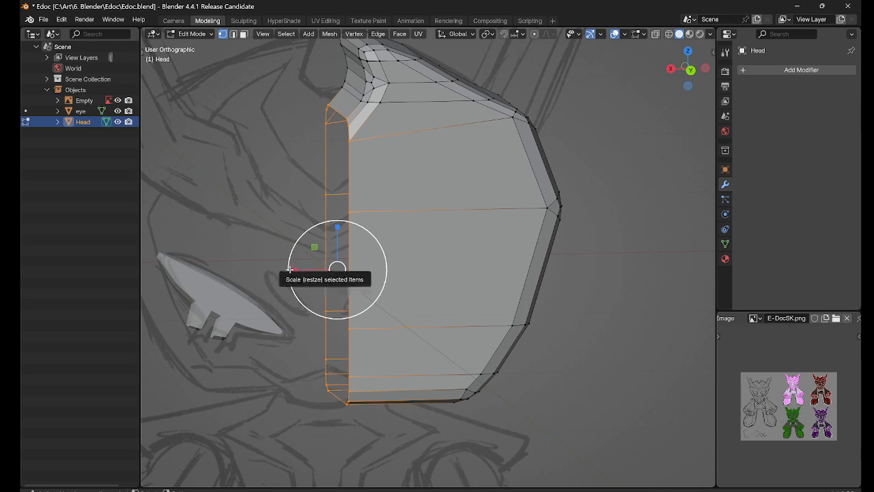
pyautogui.press('s')
pyautogui.press('x')
pyautogui.click(338, 270)
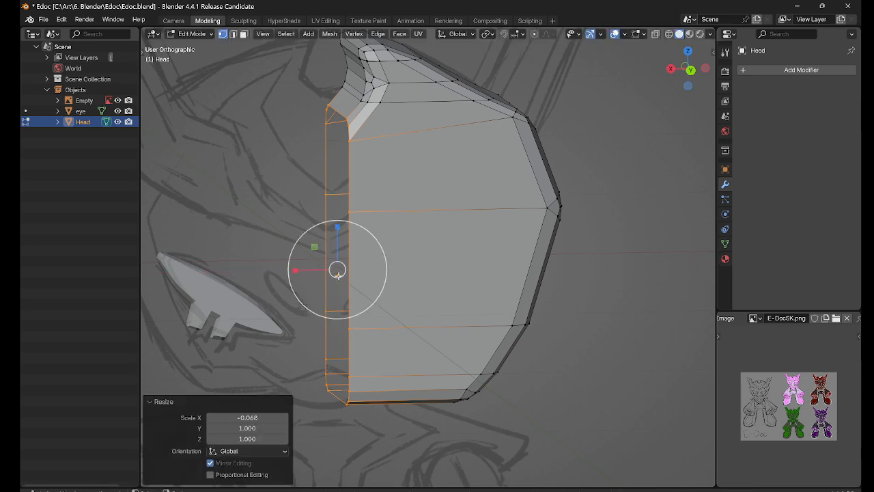
pyautogui.click(249, 417)
pyautogui.write('0')
pyautogui.press('Return')
pyautogui.scroll(-4, 406, 416)
pyautogui.moveTo(469, 312); pyautogui.dragTo(451, 277, button='middle')
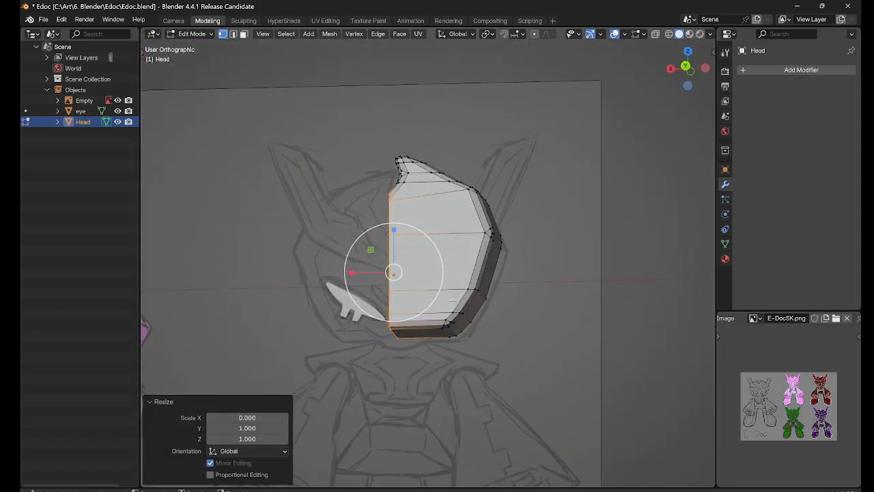
# Step: Move the middle front seam vertex slightly away from the center line along the global X axis, toward the head half's outer side
pyautogui.scroll(4, 398, 226)
pyautogui.moveTo(397, 226); pyautogui.dragTo(425, 250, button='middle')
pyautogui.click(390, 219)
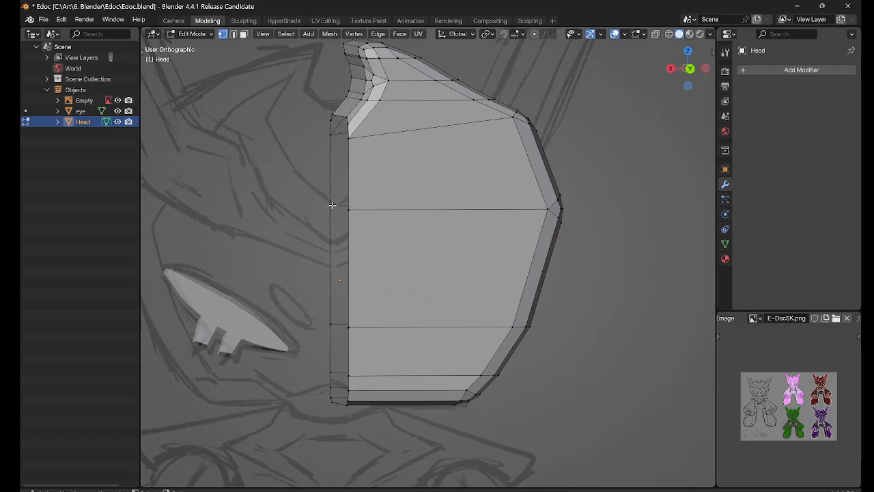
pyautogui.click(349, 209)
pyautogui.press('g')
pyautogui.press('x')
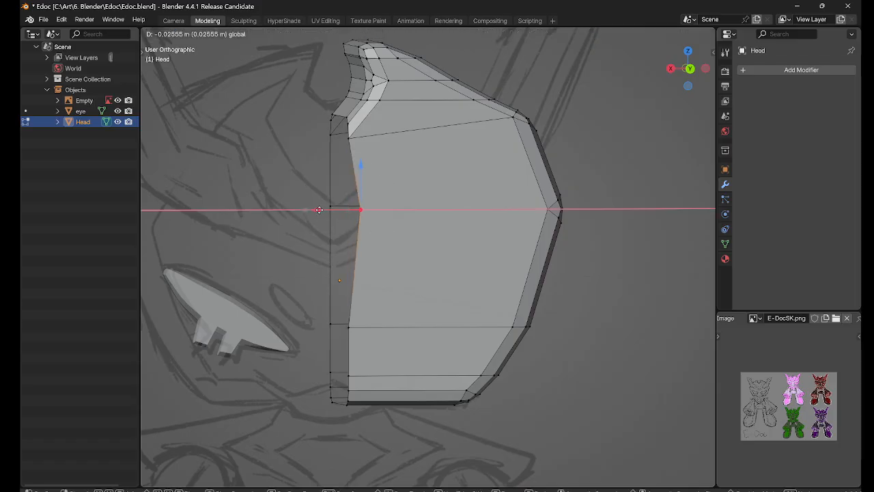
pyautogui.click(356, 276)
pyautogui.moveTo(352, 285); pyautogui.dragTo(341, 286, button='middle')
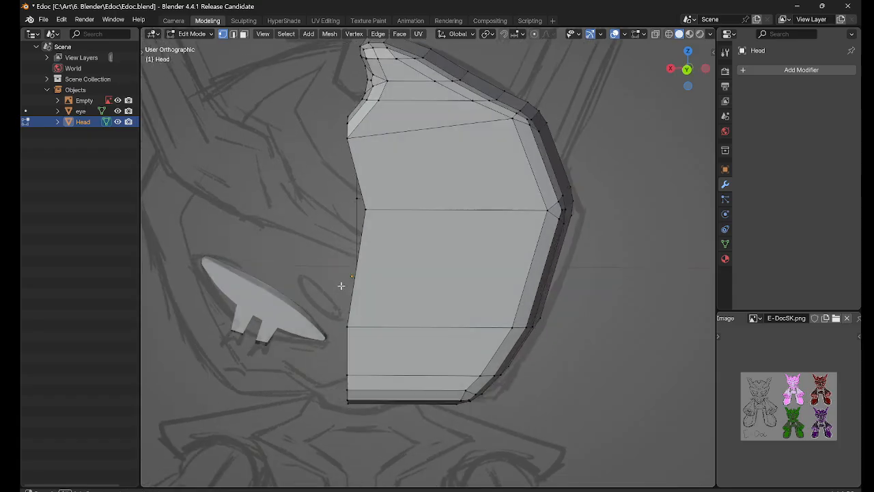
# Step: Switch to Object Mode, add a Mirror modifier to the head half and apply it
pyautogui.scroll(-2, 363, 232)
pyautogui.moveTo(365, 233); pyautogui.dragTo(435, 203, button='right')
pyautogui.click(434, 200)
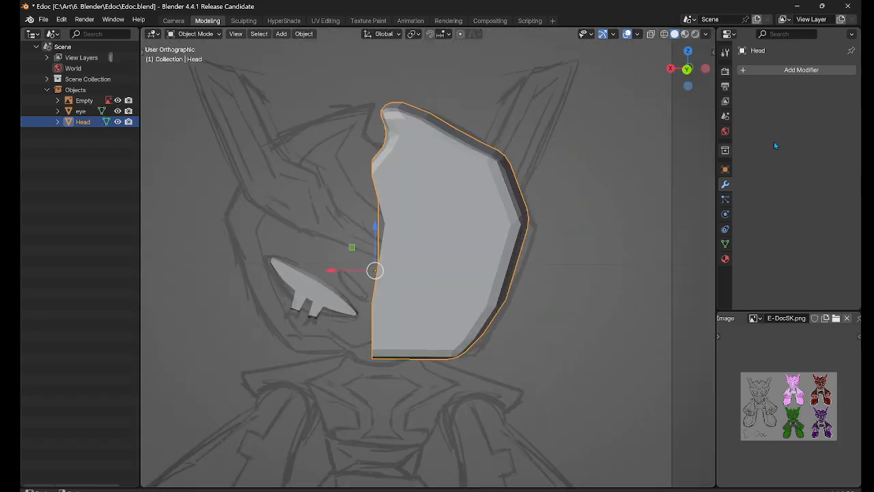
pyautogui.click(777, 70)
pyautogui.write('mir')
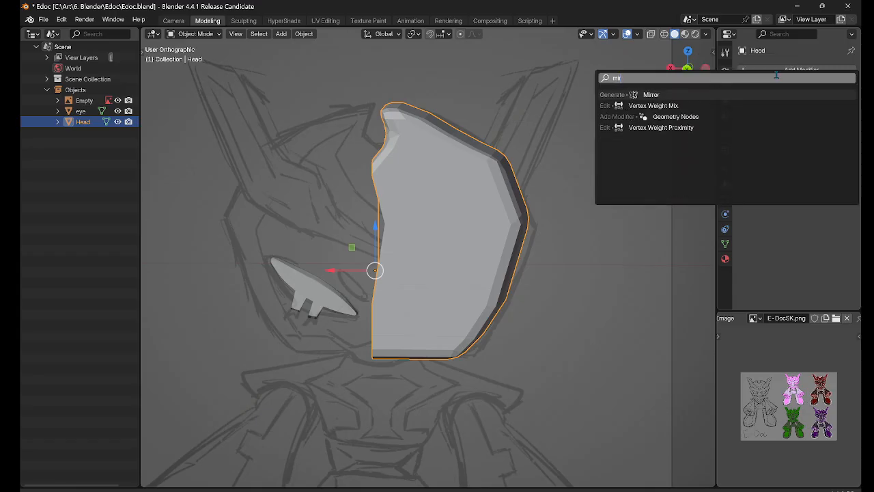
pyautogui.click(661, 95)
pyautogui.moveTo(422, 295); pyautogui.dragTo(452, 277, button='middle')
pyautogui.click(825, 88)
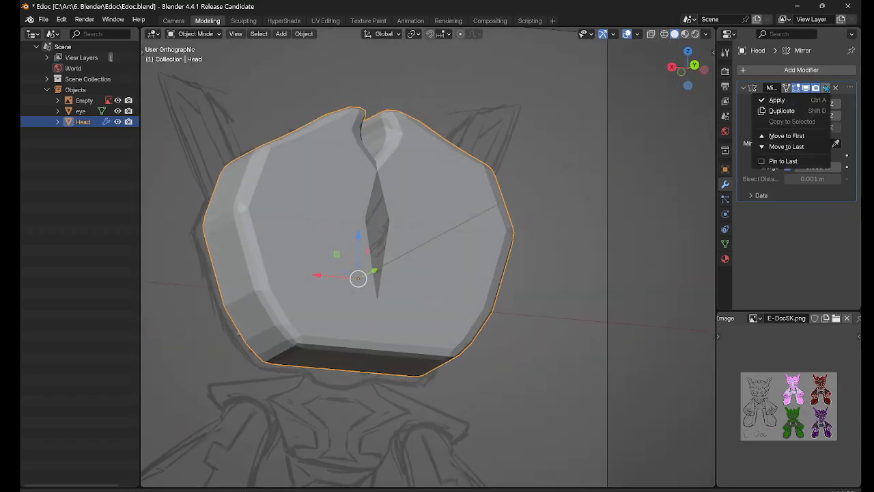
pyautogui.click(785, 101)
pyautogui.moveTo(275, 331); pyautogui.dragTo(262, 355, button='middle')
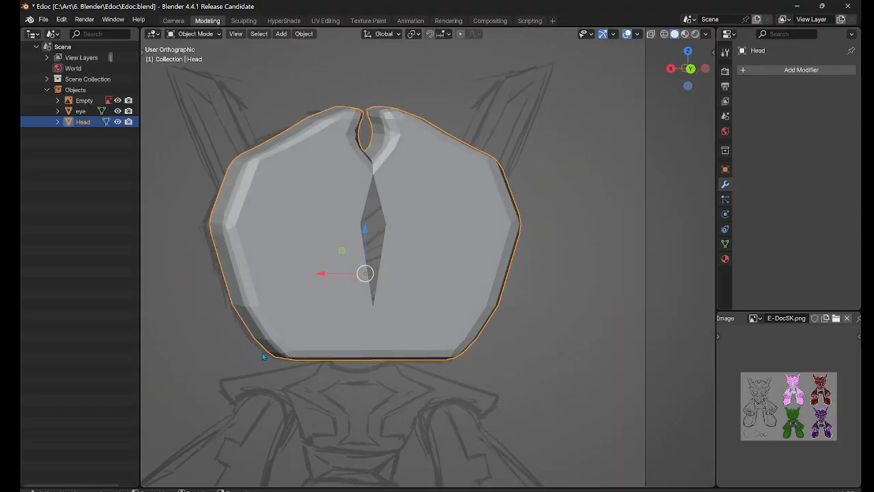
# Step: Return to vertex editing and select the two opposite vertices at the widest point of the diamond-shaped gap on the head's front
pyautogui.hotkey('ctrl', 'Tab')
pyautogui.click(411, 278)
pyautogui.scroll(-3, 410, 277)
pyautogui.moveTo(411, 277); pyautogui.dragTo(538, 321, button='middle')
pyautogui.scroll(5, 396, 235)
pyautogui.scroll(2, 524, 315)
pyautogui.click(503, 263)
pyautogui.moveTo(504, 263); pyautogui.dragTo(606, 345, button='middle')
pyautogui.scroll(4, 509, 279)
pyautogui.scroll(-4, 491, 296)
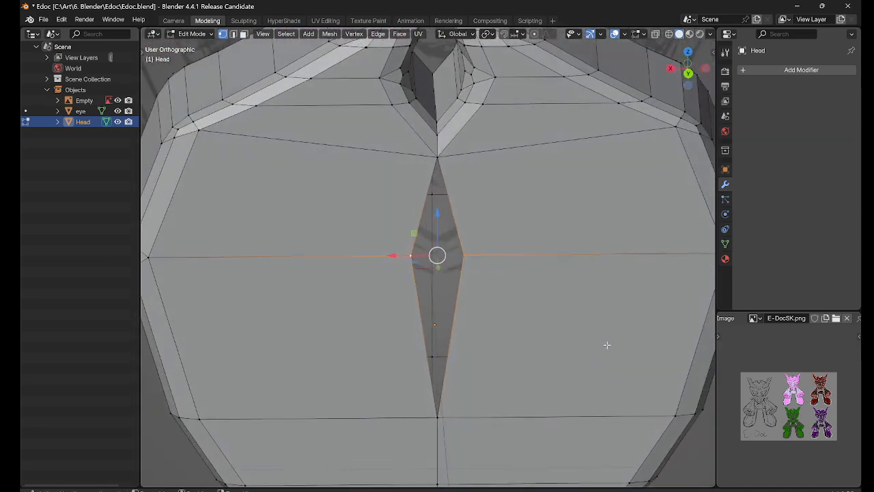
pyautogui.scroll(-5, 606, 345)
pyautogui.moveTo(496, 394)
pyautogui.mouseDown(button='middle')
pyautogui.moveTo(468, 376)
pyautogui.moveTo(528, 430)
pyautogui.mouseUp(button='middle')
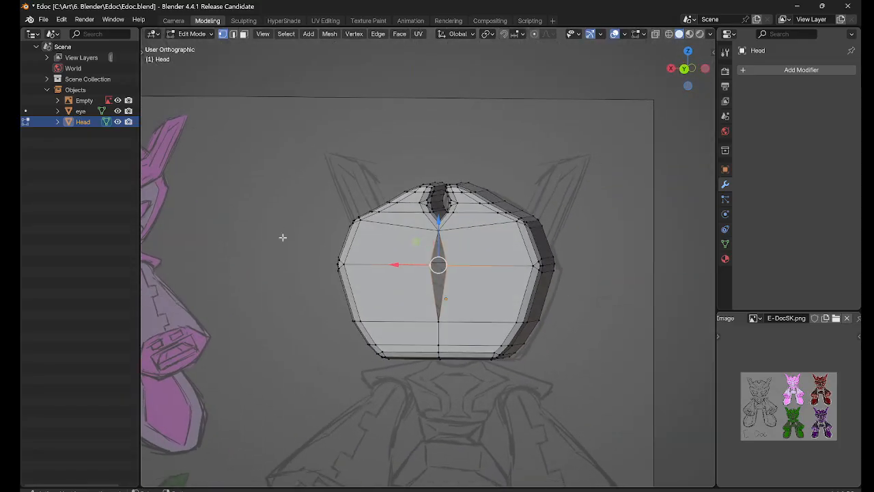
# Step: Merge the two selected gap vertices at their center using the Merge operator from the operator search
pyautogui.click(335, 42)
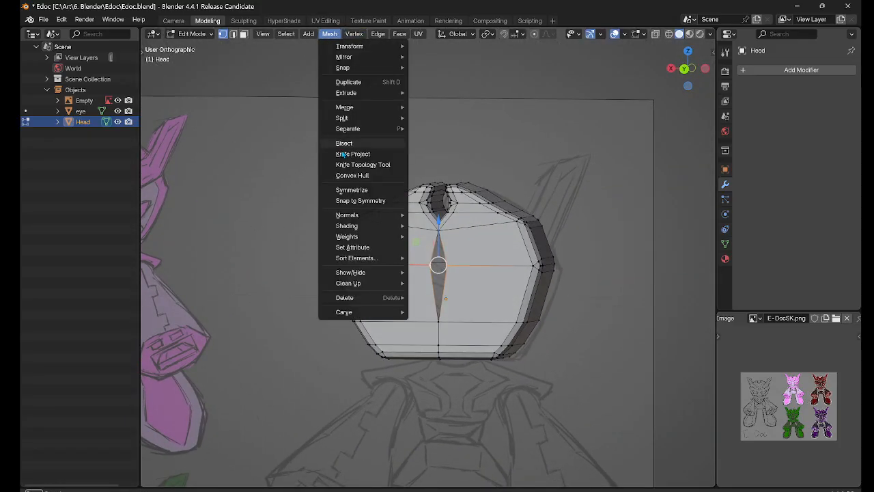
pyautogui.click(365, 199)
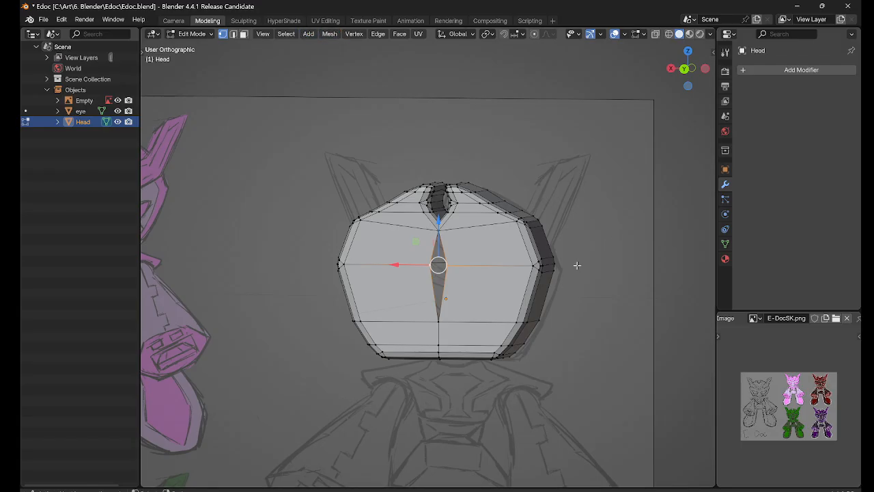
pyautogui.press('F3')
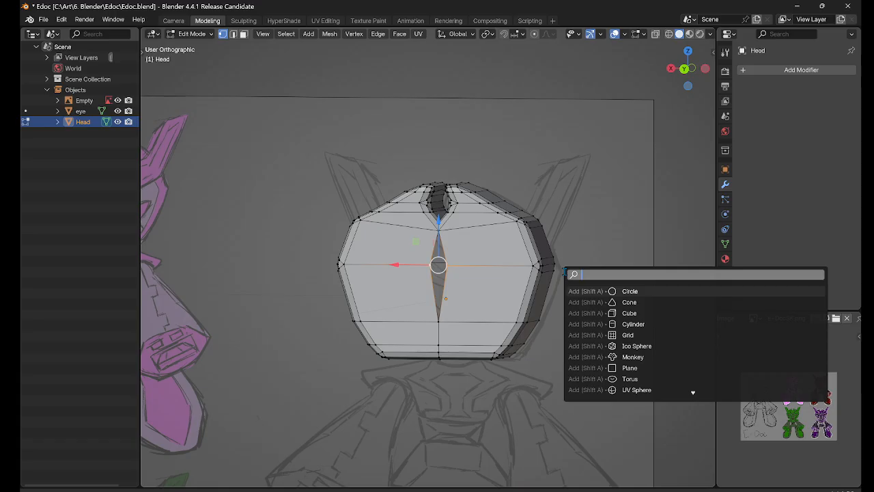
pyautogui.write('merge')
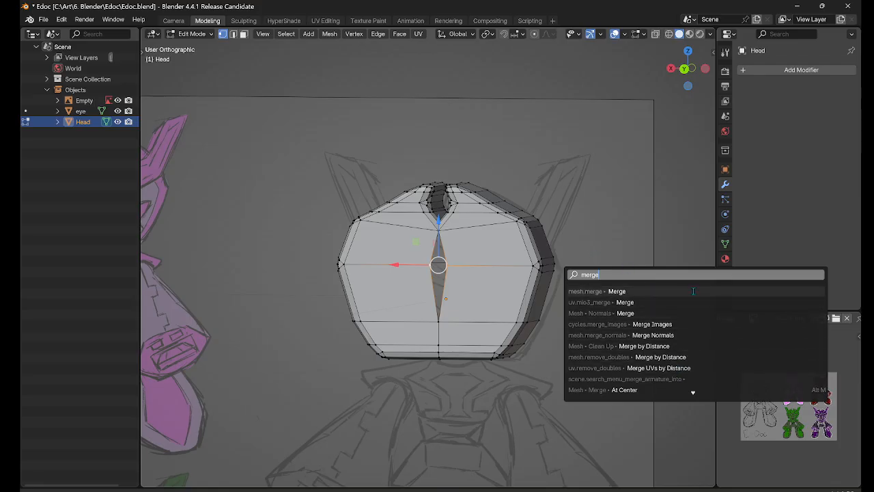
pyautogui.click(653, 292)
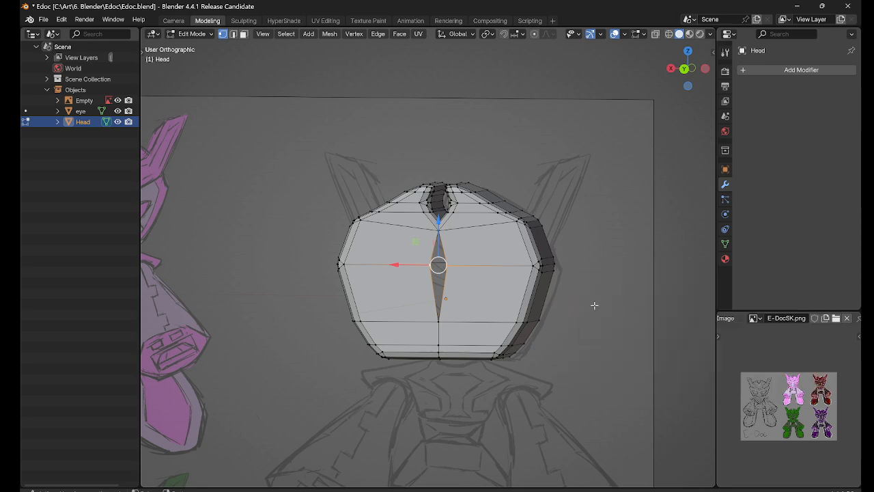
pyautogui.press('F3')
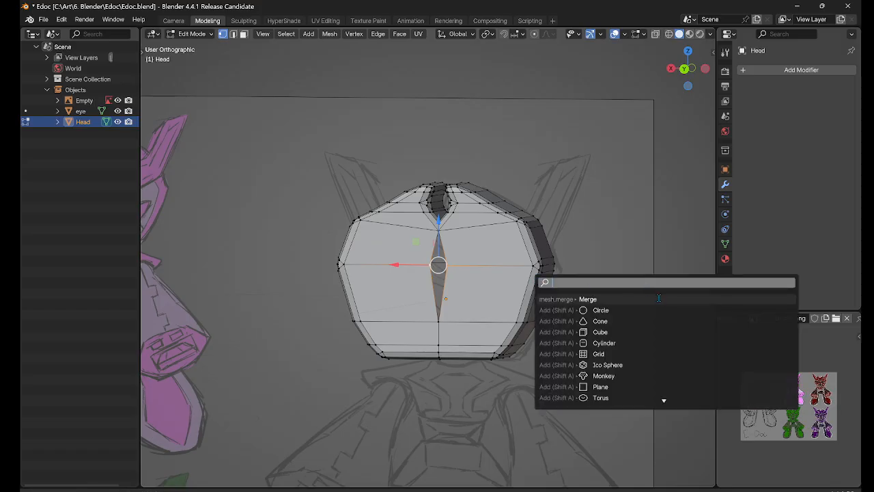
pyautogui.click(646, 294)
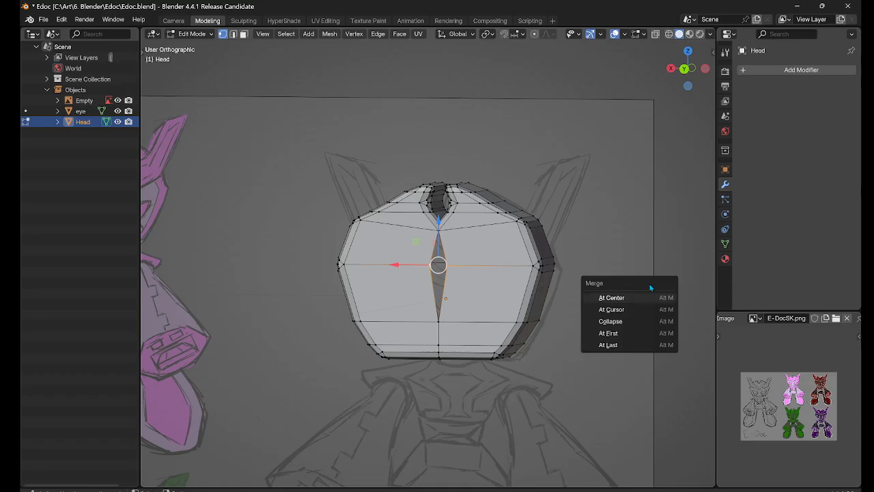
pyautogui.click(628, 294)
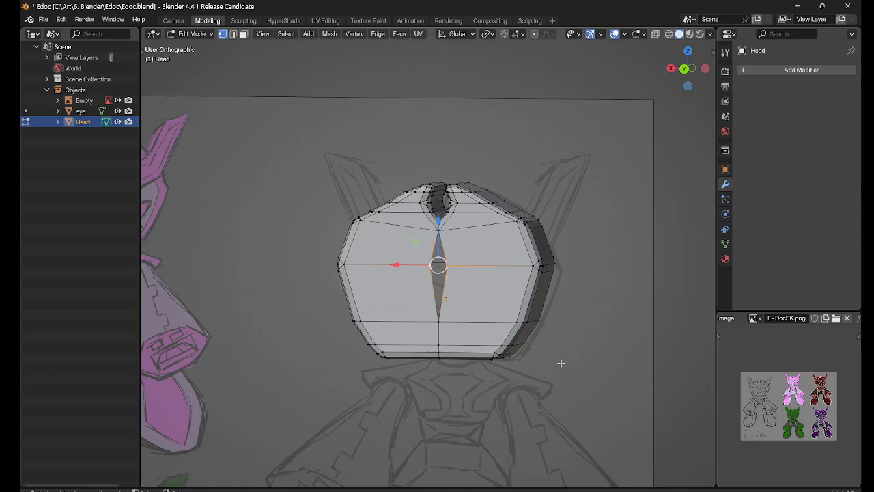
pyautogui.press('F3')
pyautogui.click(614, 382)
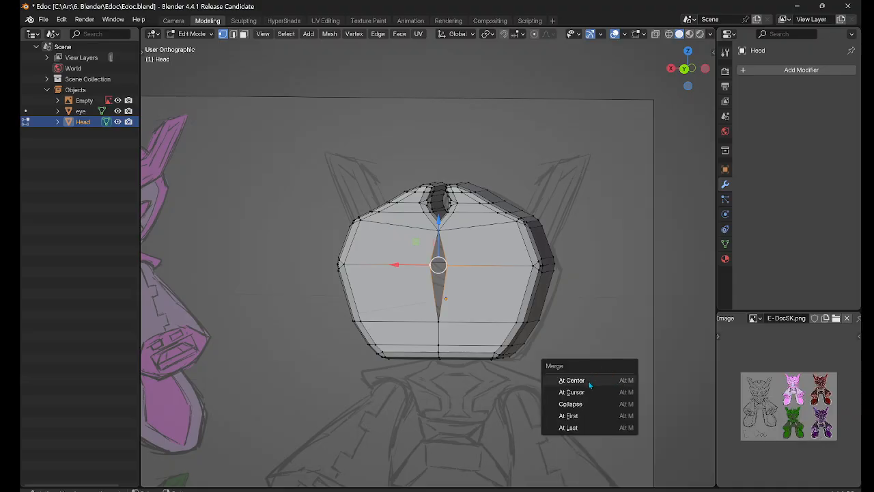
pyautogui.click(588, 380)
# Step: Examine the merged vertex and the closed center seam on the head's front up close and from several angles
pyautogui.scroll(6, 471, 239)
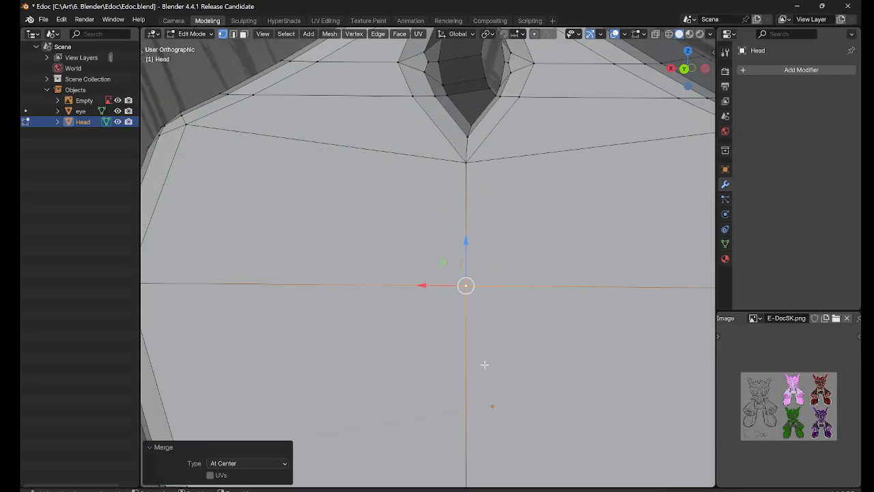
pyautogui.moveTo(484, 365); pyautogui.dragTo(513, 404, button='middle')
pyautogui.scroll(-6, 512, 403)
pyautogui.moveTo(445, 373); pyautogui.dragTo(355, 317, button='middle')
pyautogui.scroll(4, 409, 308)
pyautogui.scroll(-3, 532, 321)
pyautogui.scroll(3, 425, 338)
pyautogui.moveTo(426, 338); pyautogui.dragTo(421, 306, button='middle')
pyautogui.scroll(-4, 478, 263)
pyautogui.moveTo(478, 265); pyautogui.dragTo(480, 329, button='middle')
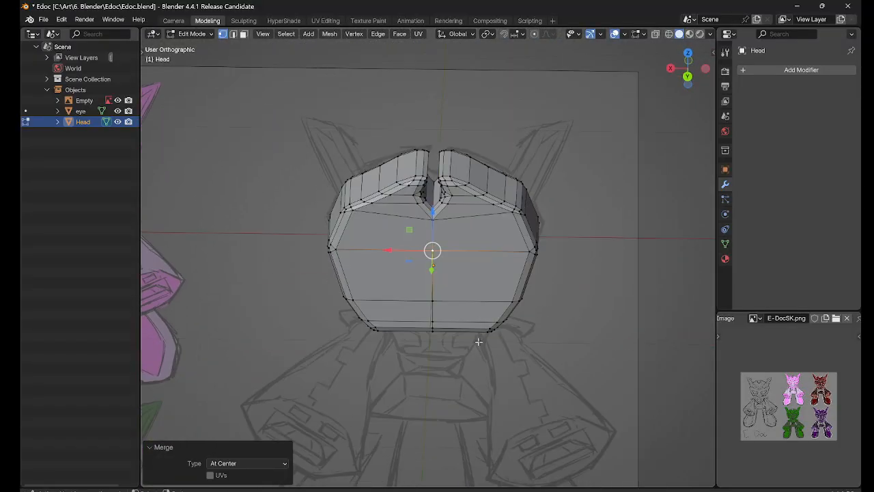
pyautogui.scroll(8, 471, 307)
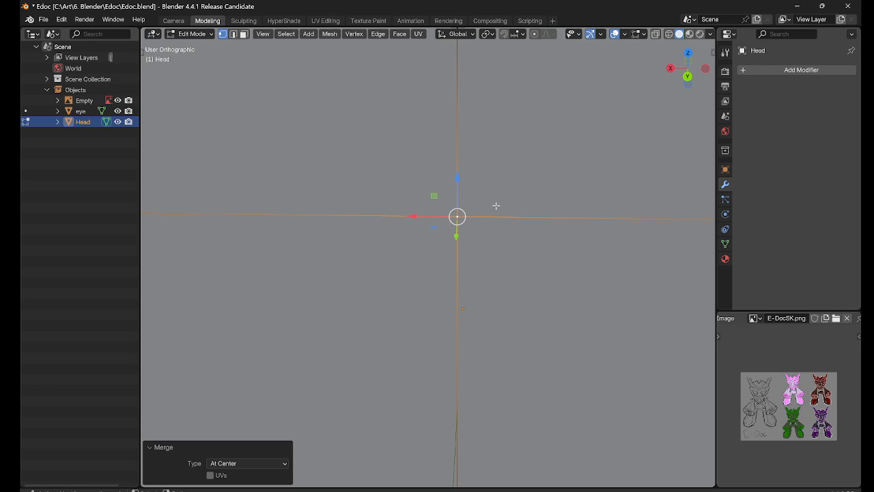
pyautogui.keyDown('shift'); pyautogui.moveTo(496, 205); pyautogui.dragTo(483, 326, button='middle'); pyautogui.keyUp('shift')
pyautogui.scroll(2, 486, 383)
pyautogui.keyDown('shift'); pyautogui.moveTo(499, 390); pyautogui.dragTo(496, 314, button='middle'); pyautogui.keyUp('shift')
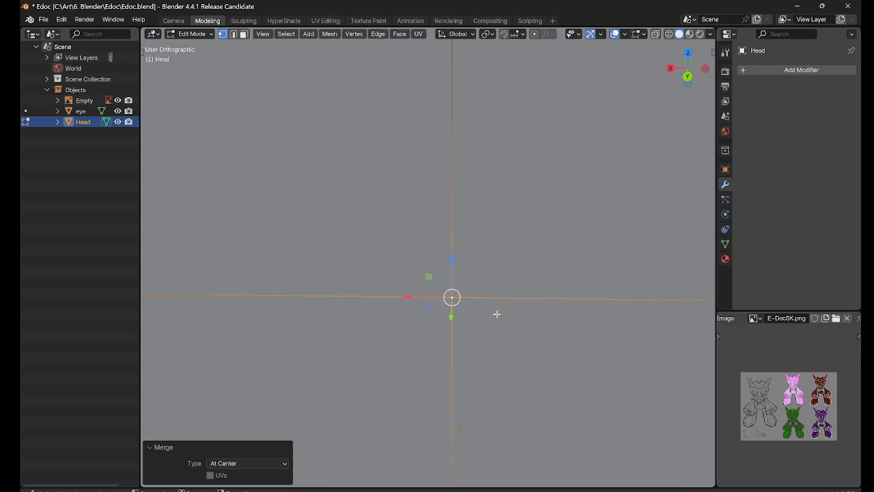
pyautogui.scroll(6, 497, 316)
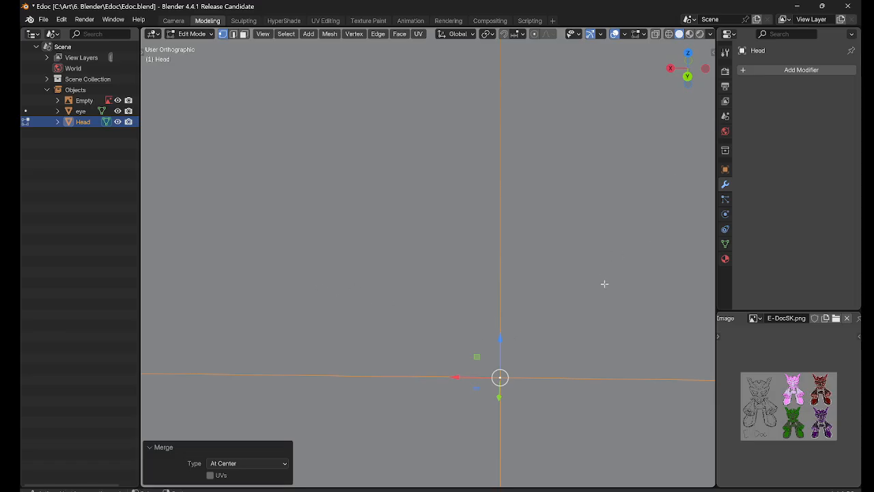
pyautogui.scroll(-9, 603, 284)
pyautogui.moveTo(530, 278); pyautogui.dragTo(527, 250, button='middle')
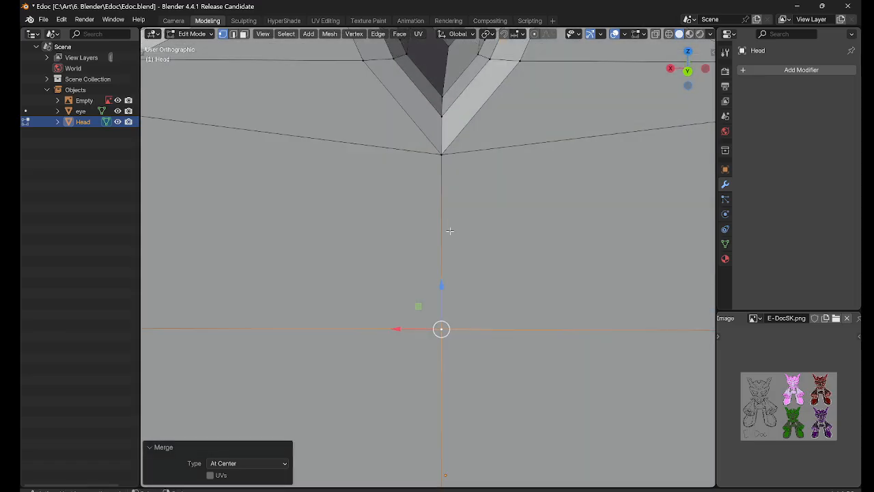
# Step: Switch to edge selection and subdivide the center seam edge between the notch's base and the merged vertex with 1 cut
pyautogui.hotkey('ctrl', 'Tab')
pyautogui.click(449, 176)
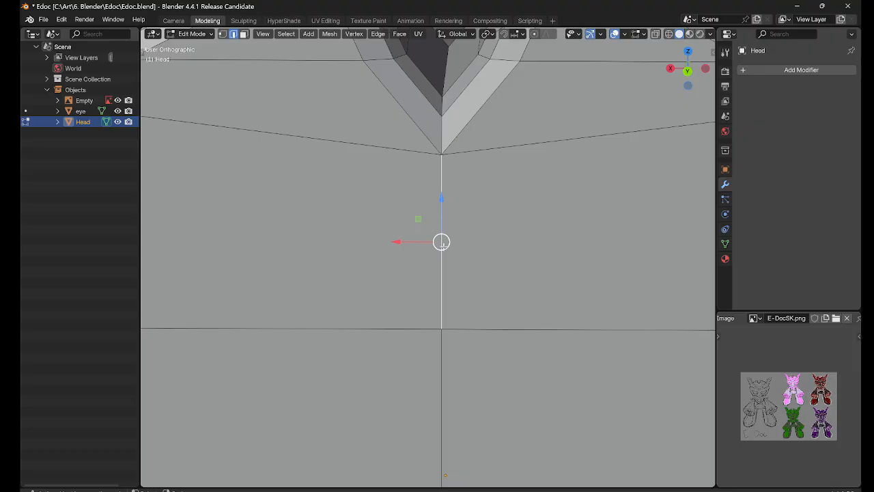
pyautogui.press('F3')
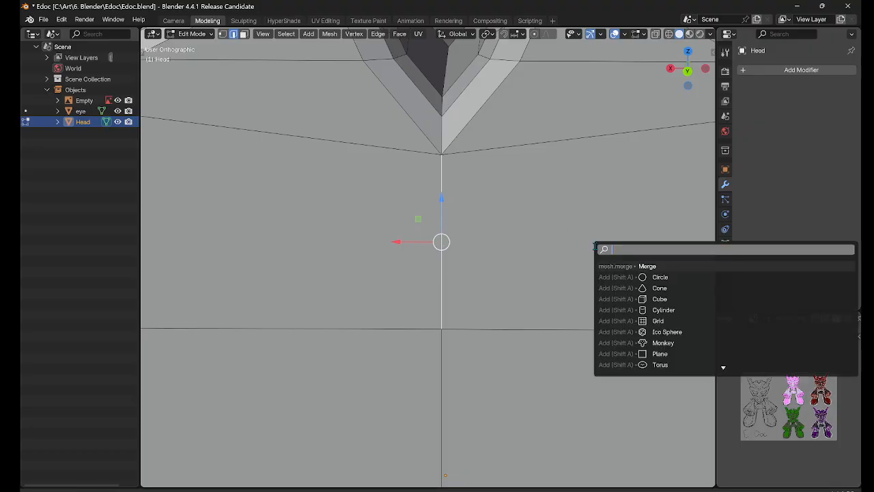
pyautogui.write('subd')
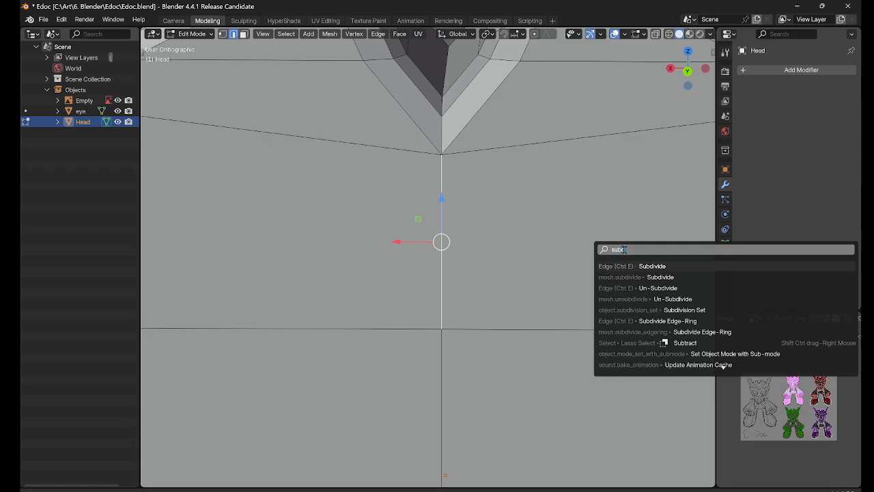
pyautogui.click(658, 275)
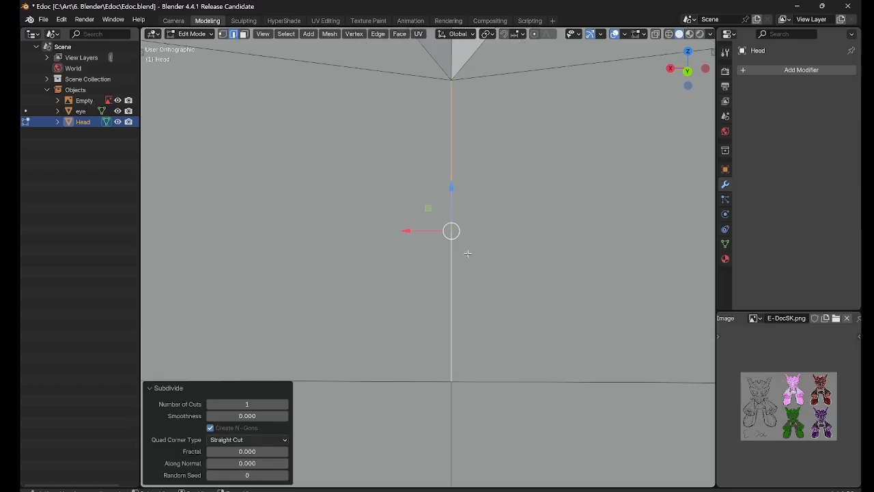
pyautogui.moveTo(468, 253); pyautogui.dragTo(416, 316, button='middle')
pyautogui.scroll(-3, 486, 265)
pyautogui.scroll(3, 472, 340)
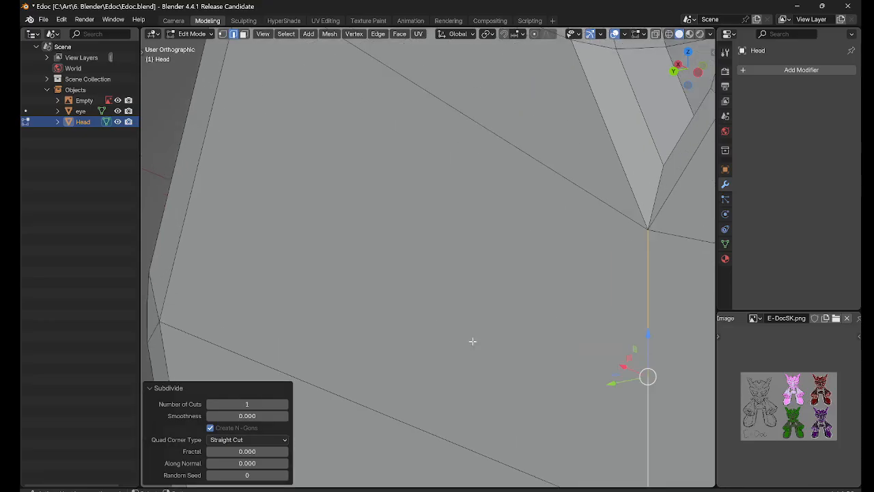
pyautogui.scroll(-3, 531, 336)
pyautogui.moveTo(519, 331); pyautogui.dragTo(345, 213, button='middle')
# Step: Switch to vertex selection and move the subdivided edge's midpoint vertex down along Z onto the merged vertex below it
pyautogui.press('Tab')
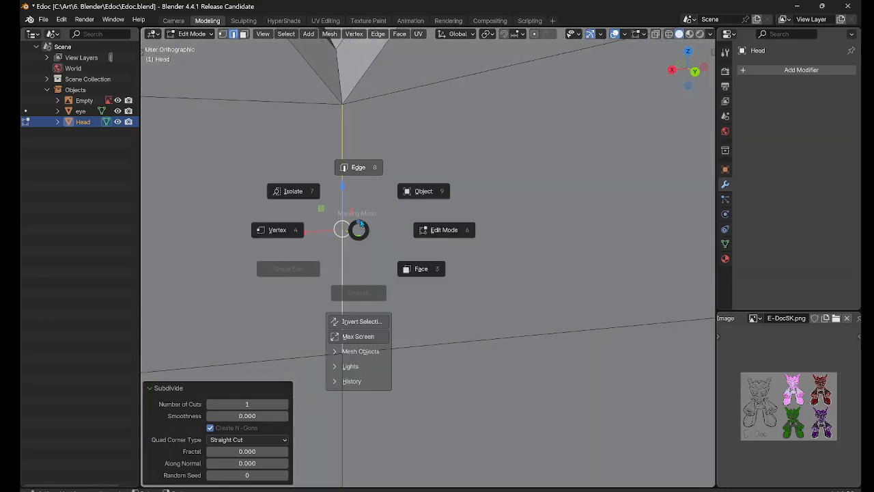
pyautogui.click(290, 233)
pyautogui.scroll(2, 348, 249)
pyautogui.moveTo(361, 253); pyautogui.dragTo(287, 273, button='middle')
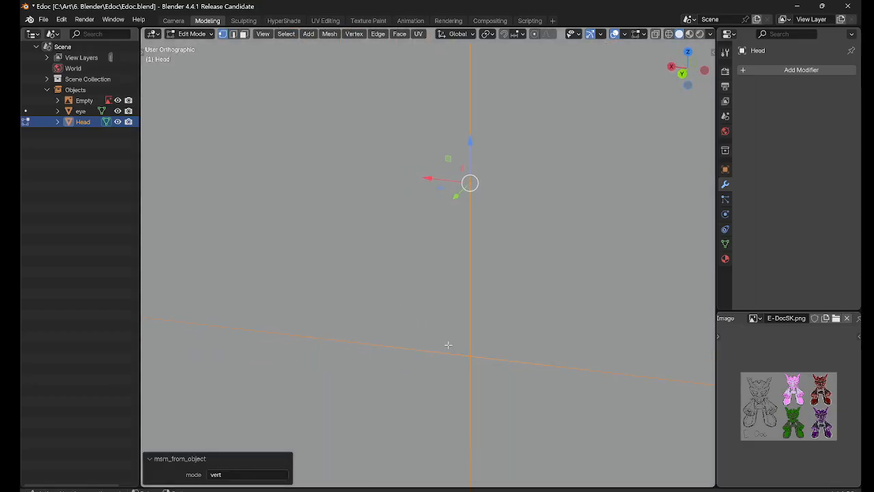
pyautogui.keyDown('shift'); pyautogui.click(472, 354); pyautogui.keyUp('shift')
pyautogui.click(470, 186)
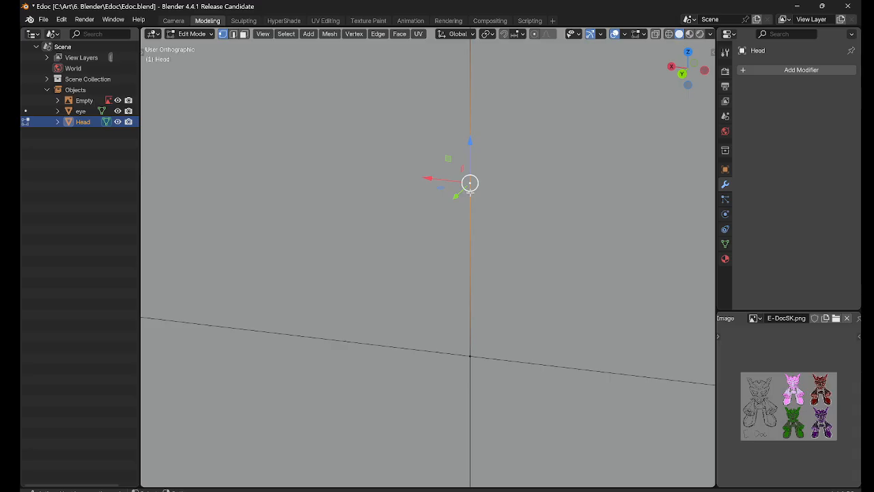
pyautogui.moveTo(471, 146); pyautogui.dragTo(484, 319)
pyautogui.click(508, 380)
pyautogui.click(470, 355)
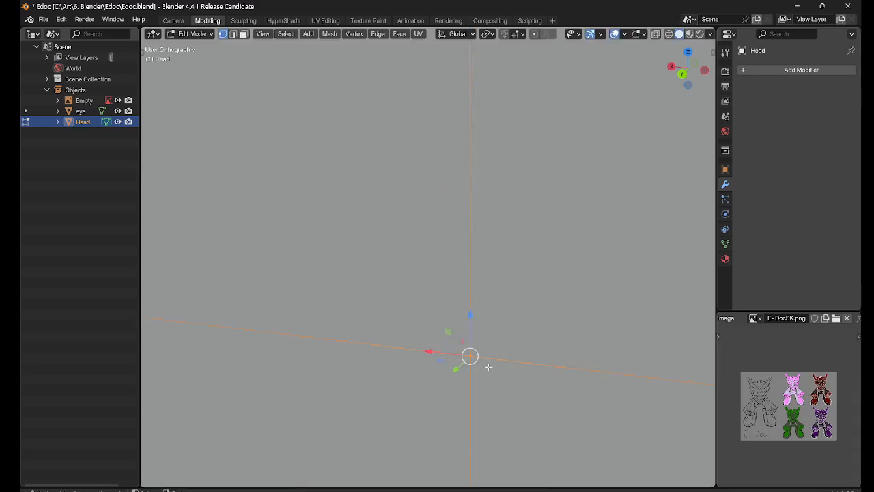
# Step: Clear the selection and select the vertex at the lower end of the upper seam edge, where two vertices overlap
pyautogui.scroll(-5, 478, 359)
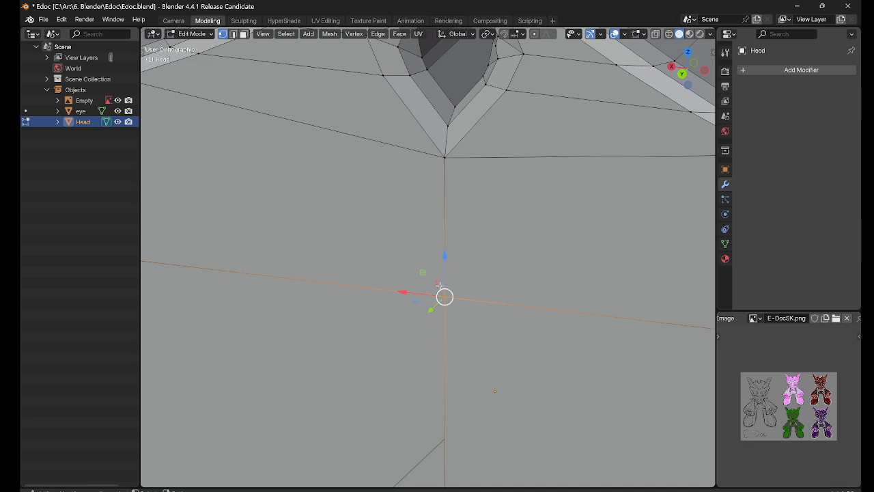
pyautogui.scroll(-4, 485, 263)
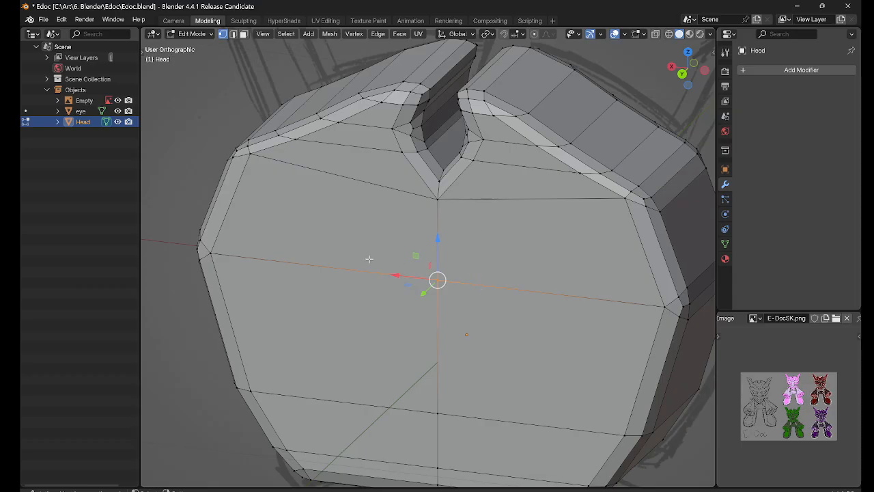
pyautogui.click(364, 315)
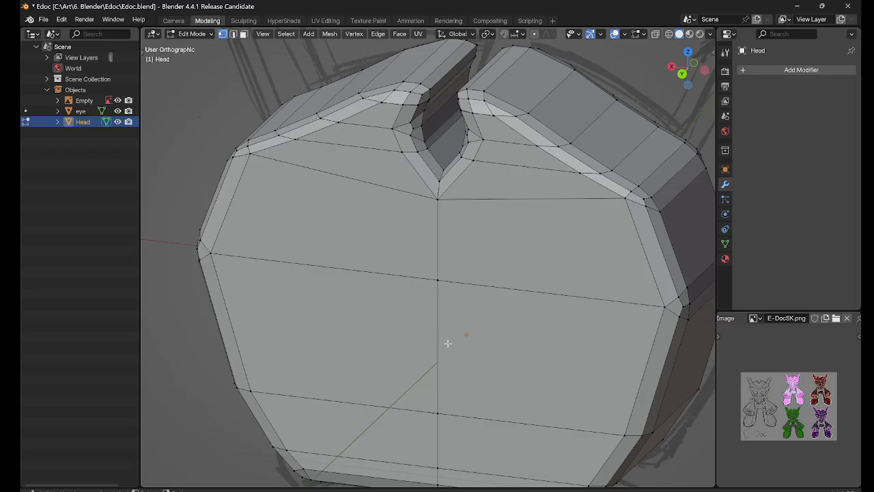
pyautogui.click(433, 275)
pyautogui.scroll(3, 470, 256)
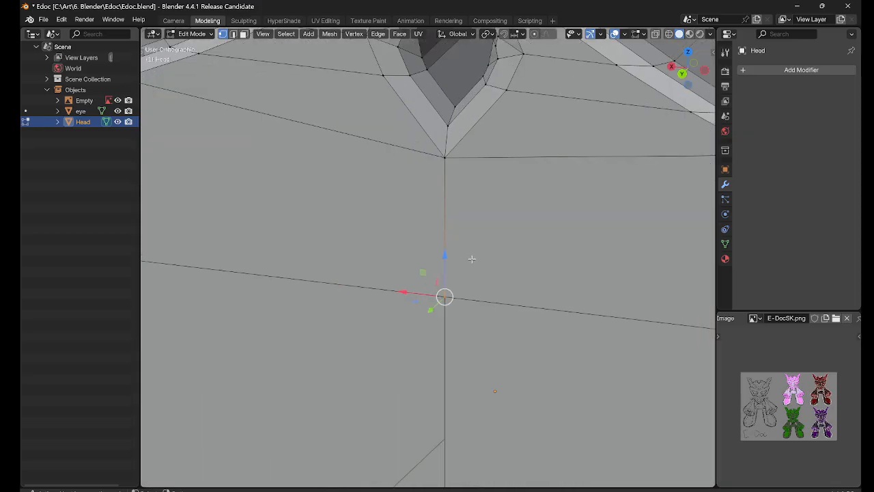
# Step: Move the centre vertex of the head's front face by -0.002852 m along Z
pyautogui.scroll(-5, 469, 266)
pyautogui.scroll(2, 468, 265)
pyautogui.click(468, 238)
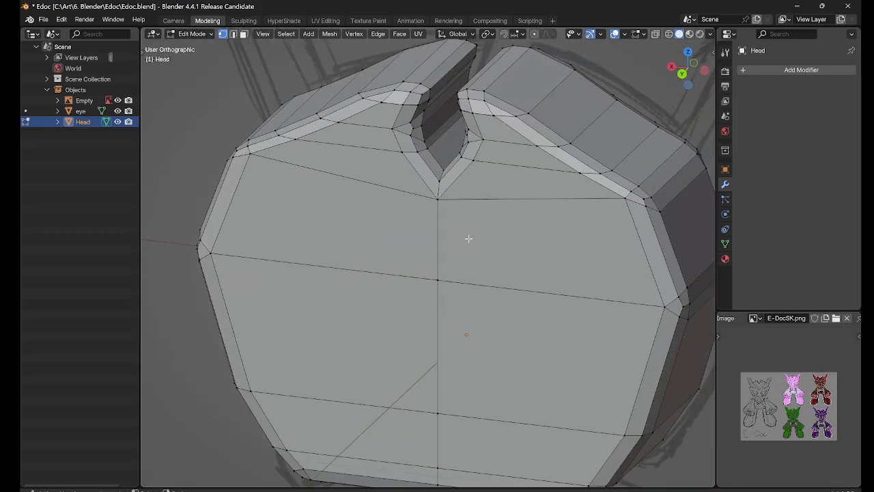
pyautogui.moveTo(439, 279); pyautogui.dragTo(444, 290)
pyautogui.click(437, 280)
pyautogui.click(473, 290)
pyautogui.click(437, 279)
pyautogui.moveTo(438, 240); pyautogui.dragTo(438, 209)
pyautogui.click(436, 276)
pyautogui.click(439, 250)
pyautogui.moveTo(435, 211); pyautogui.dragTo(442, 241)
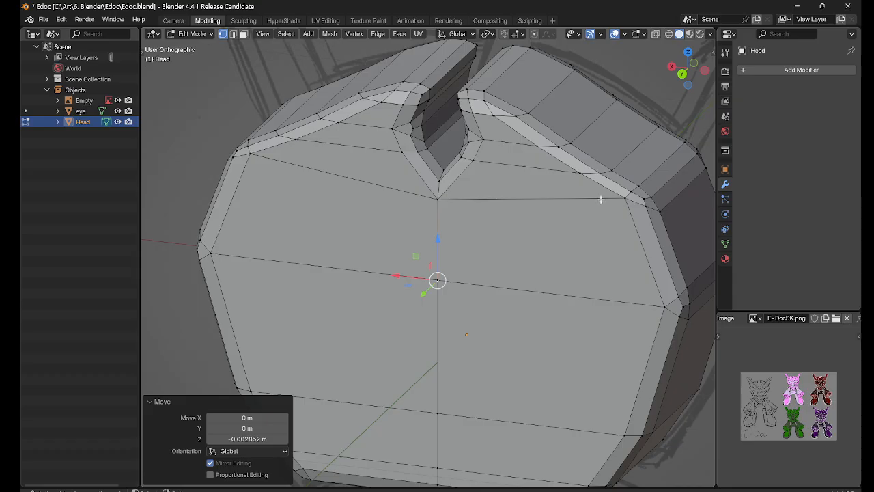
pyautogui.click(399, 235)
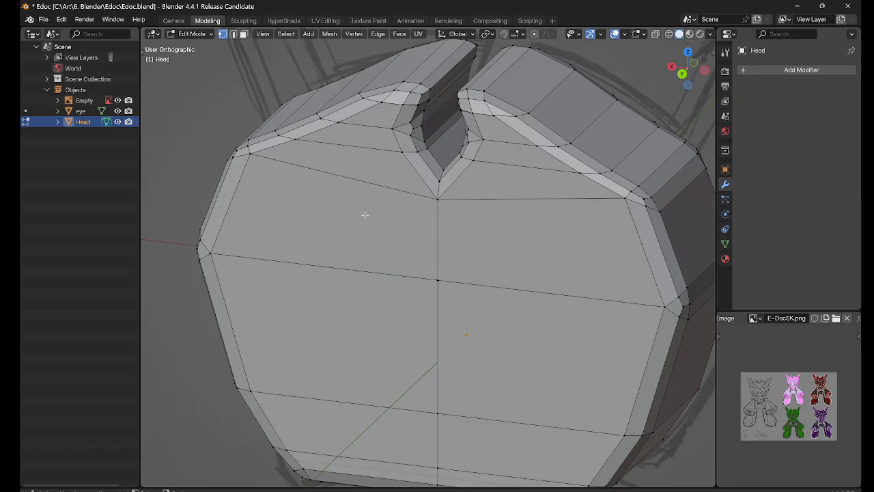
pyautogui.moveTo(458, 300); pyautogui.dragTo(455, 297)
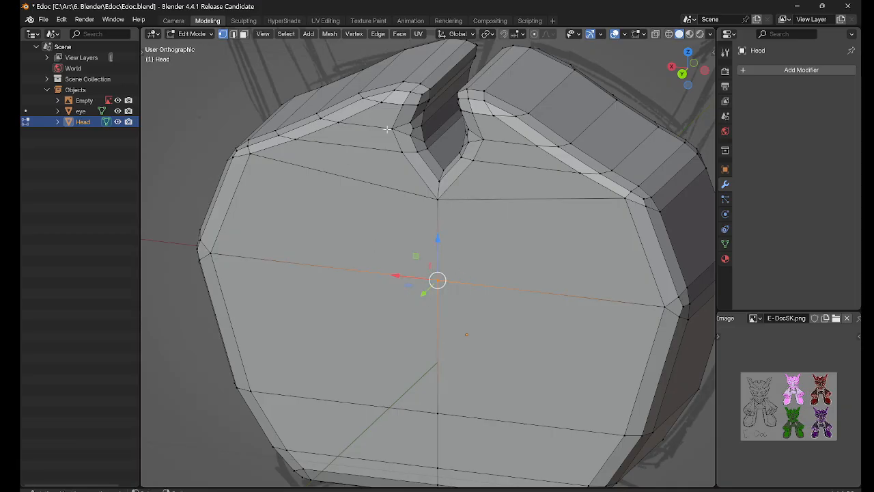
pyautogui.click(335, 189)
pyautogui.scroll(-5, 437, 253)
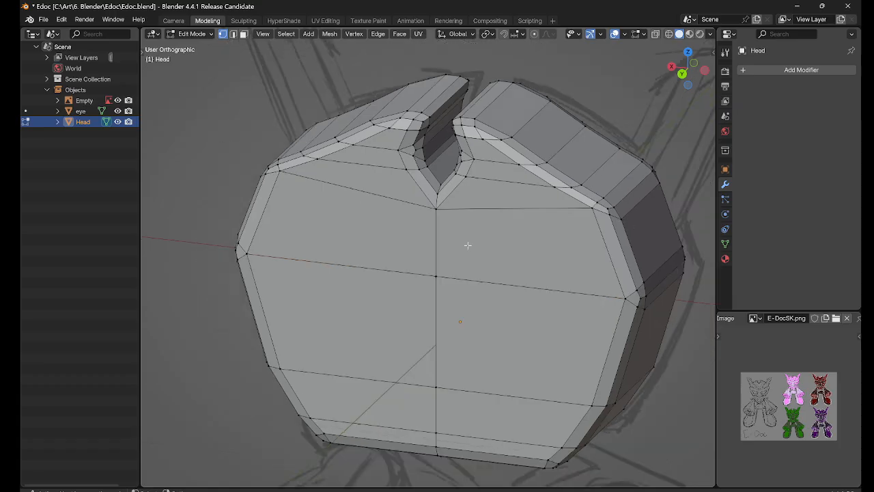
pyautogui.moveTo(480, 222); pyautogui.dragTo(430, 216, button='middle')
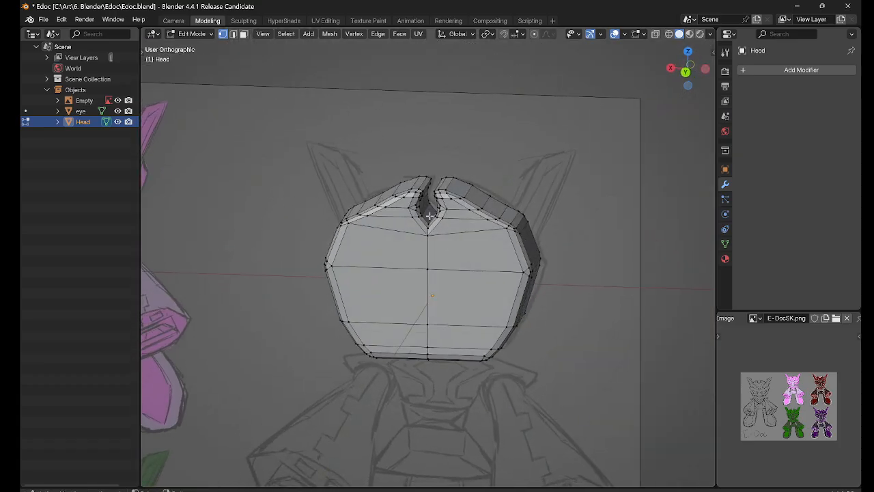
pyautogui.moveTo(275, 137); pyautogui.dragTo(622, 380)
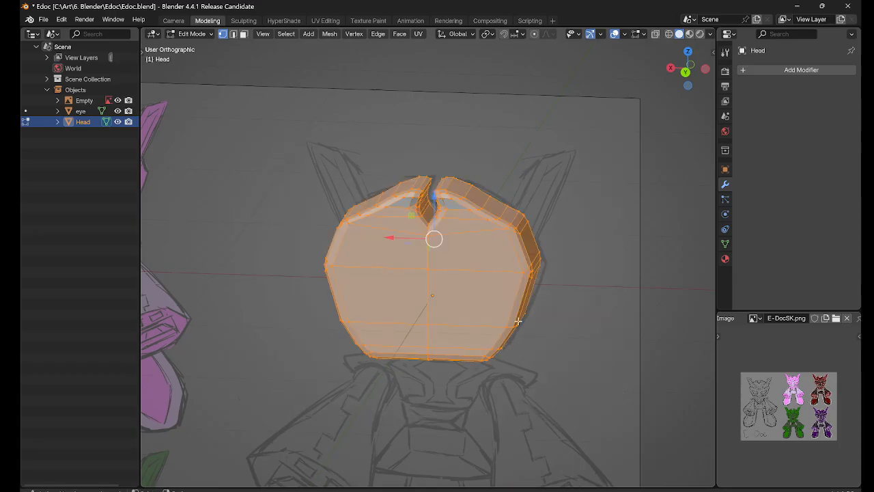
pyautogui.click(533, 237)
pyautogui.click(438, 198)
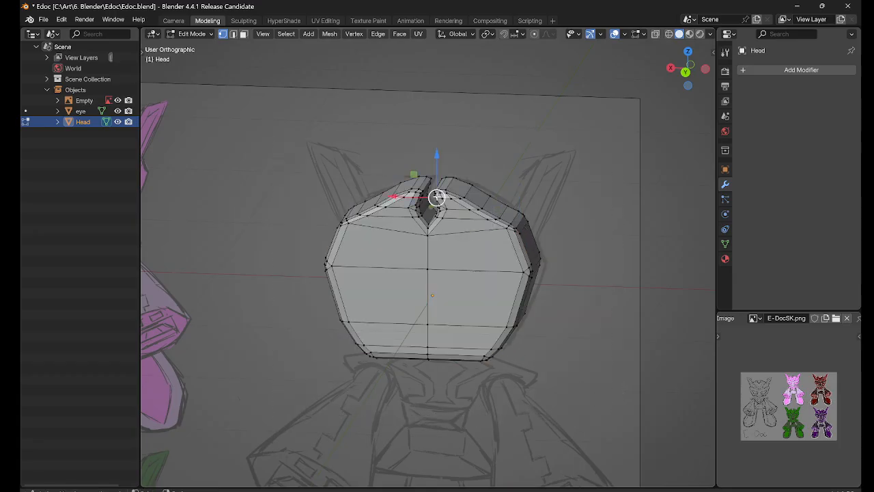
pyautogui.click(518, 197)
pyautogui.scroll(2, 560, 215)
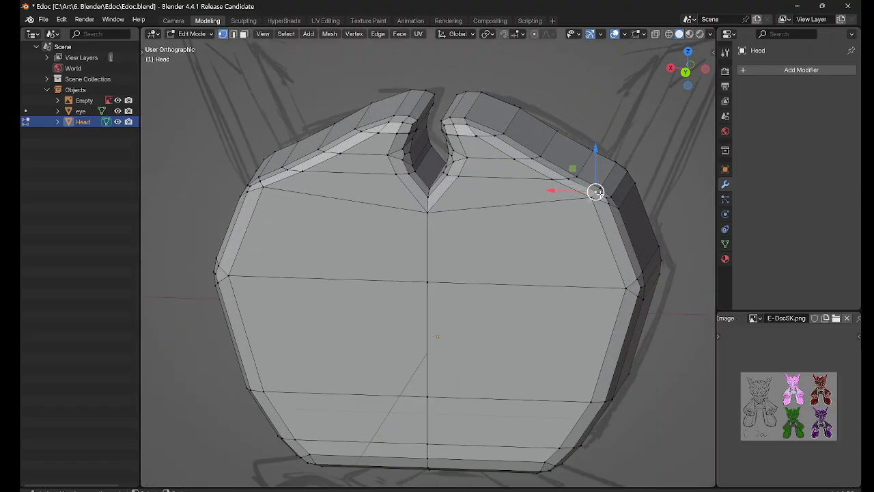
pyautogui.scroll(-1, 595, 194)
pyautogui.scroll(-3, 502, 224)
pyautogui.click(463, 239)
pyautogui.click(402, 248)
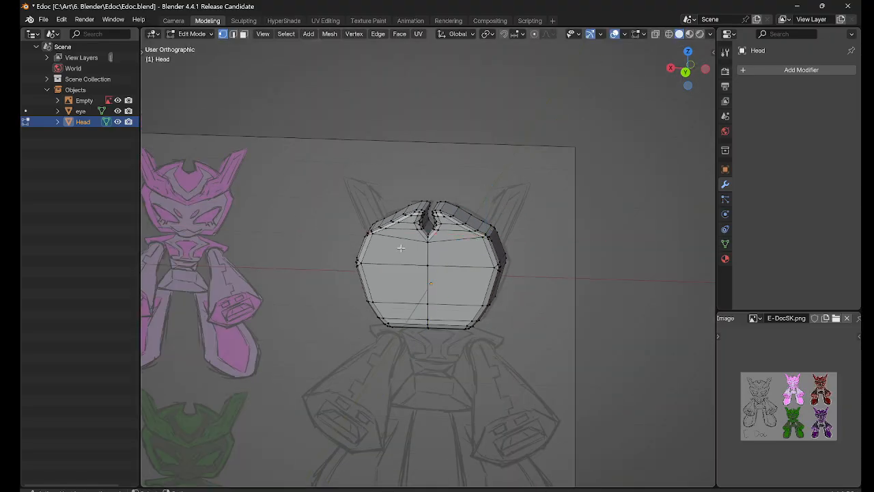
pyautogui.click(484, 262)
pyautogui.click(403, 256)
pyautogui.moveTo(520, 217); pyautogui.dragTo(487, 249)
pyautogui.hotkey('alt', 'a')
# Step: Turn on X-ray and select all of the head's vertices, front and back
pyautogui.moveTo(327, 141); pyautogui.dragTo(553, 383)
pyautogui.scroll(2, 478, 307)
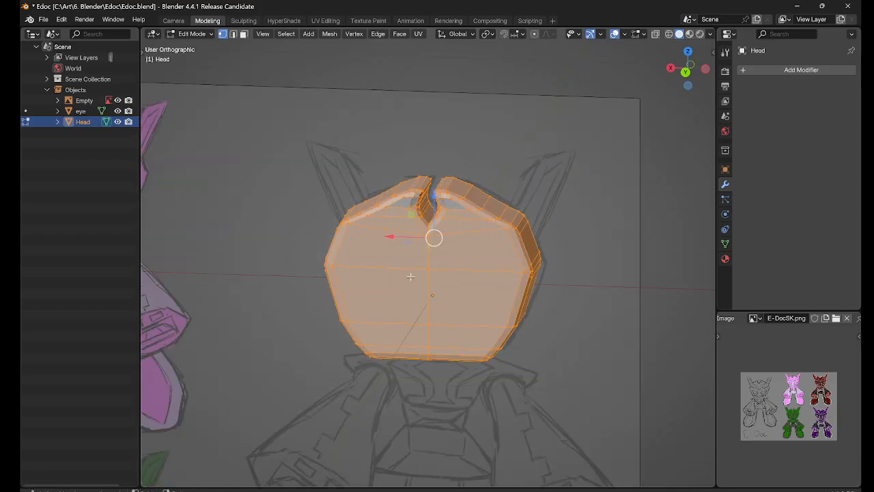
pyautogui.moveTo(478, 307); pyautogui.dragTo(631, 126, button='middle')
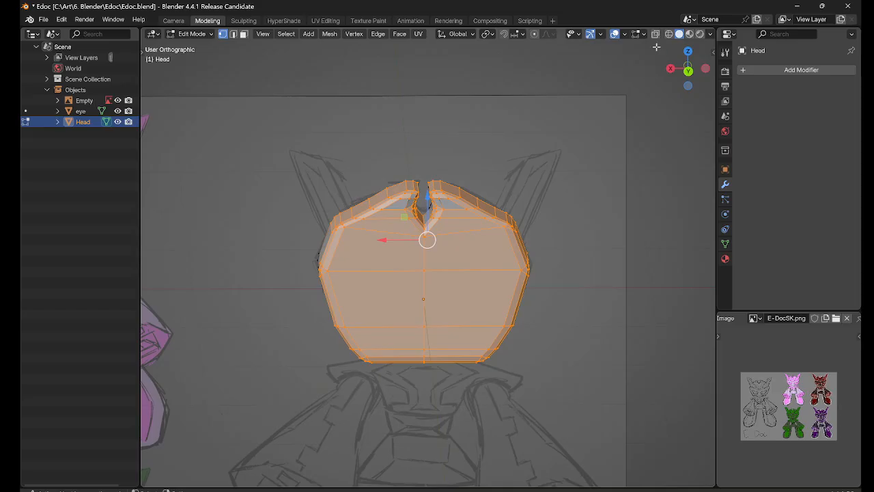
pyautogui.scroll(-4, 503, 226)
pyautogui.hotkey('alt', 'a')
pyautogui.moveTo(526, 366); pyautogui.dragTo(276, 143)
pyautogui.moveTo(387, 226); pyautogui.dragTo(511, 339, button='middle')
pyautogui.scroll(4, 479, 258)
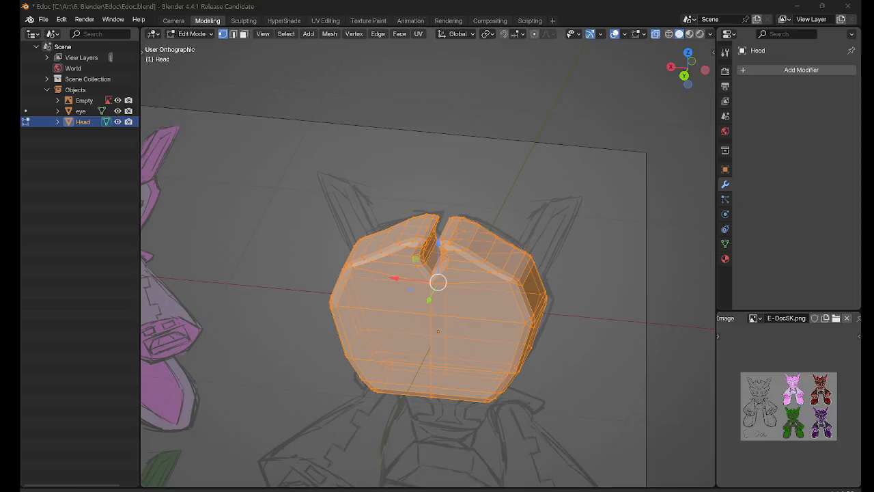
# Step: Switch to the Program Tips document in the browser, open its Blender section and search for "faces"
pyautogui.hotkey('alt', 'Tab')
pyautogui.click(248, 11)
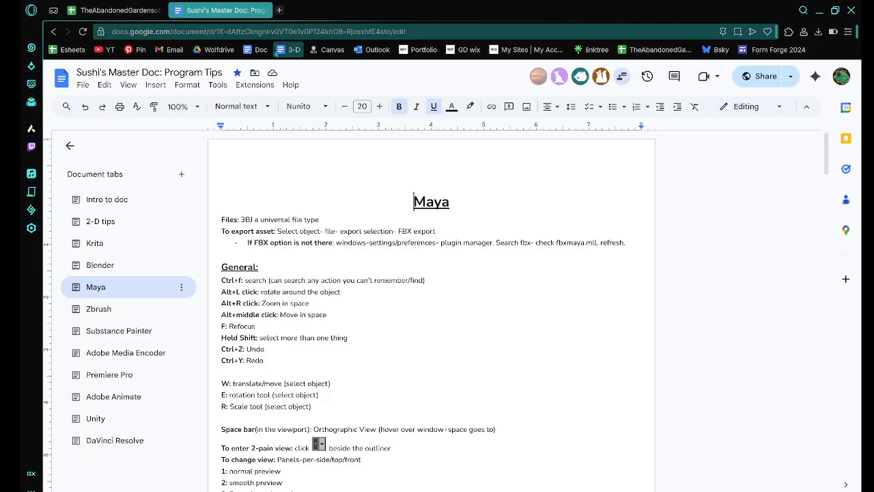
pyautogui.click(176, 266)
pyautogui.scroll(-10, 408, 301)
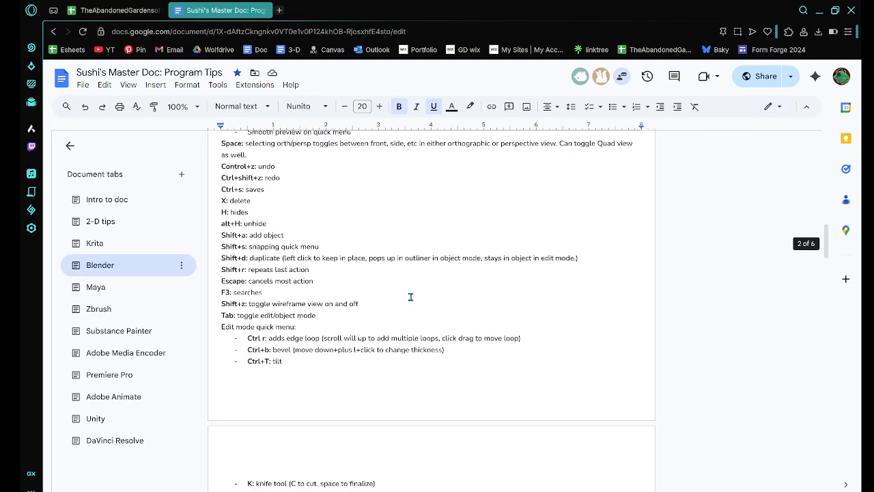
pyautogui.scroll(-5, 410, 296)
pyautogui.hotkey('ctrl', 'f')
pyautogui.write('fac')
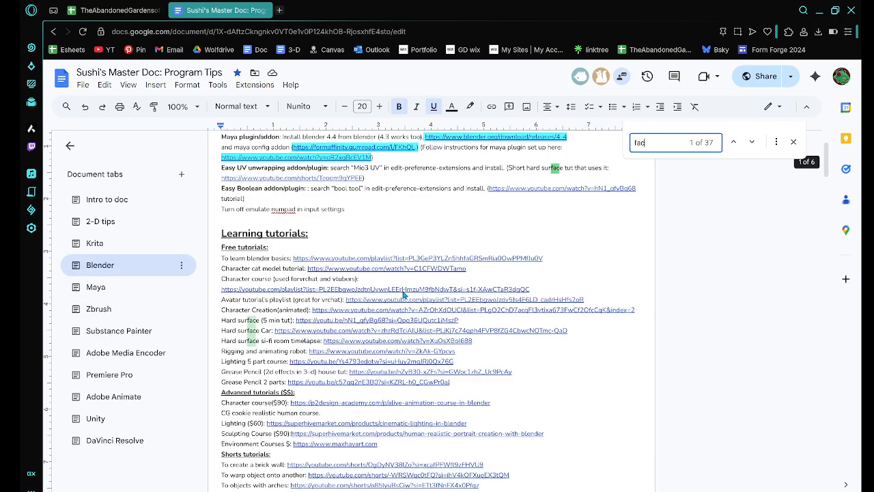
pyautogui.write('es')
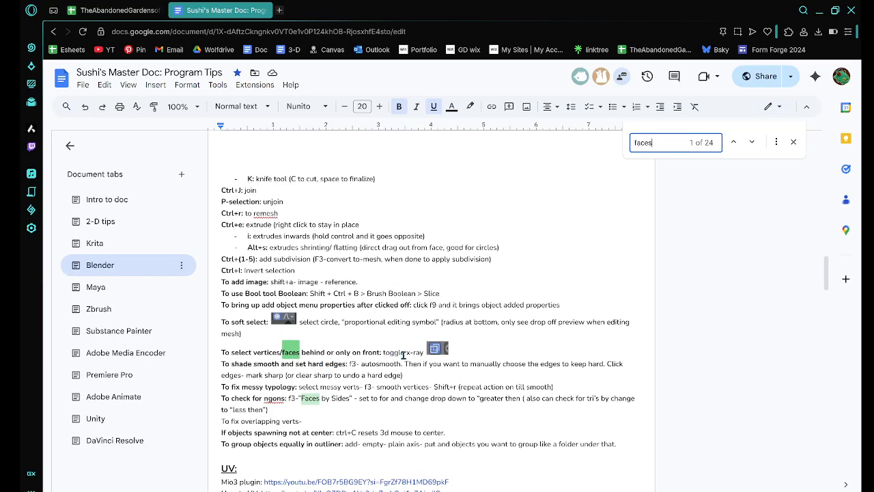
pyautogui.scroll(-1, 354, 361)
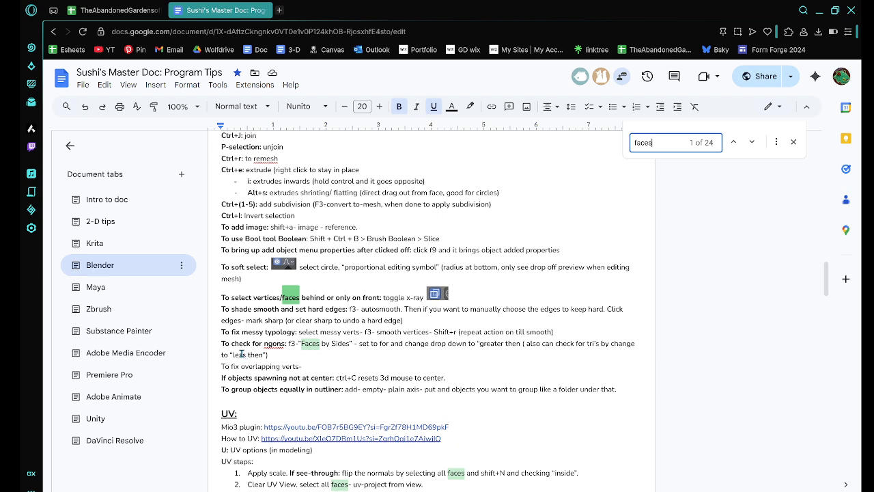
# Step: Highlight the "To check for ngons:" note and read its instructions for selecting faces by number of sides
pyautogui.moveTo(222, 341); pyautogui.dragTo(288, 346)
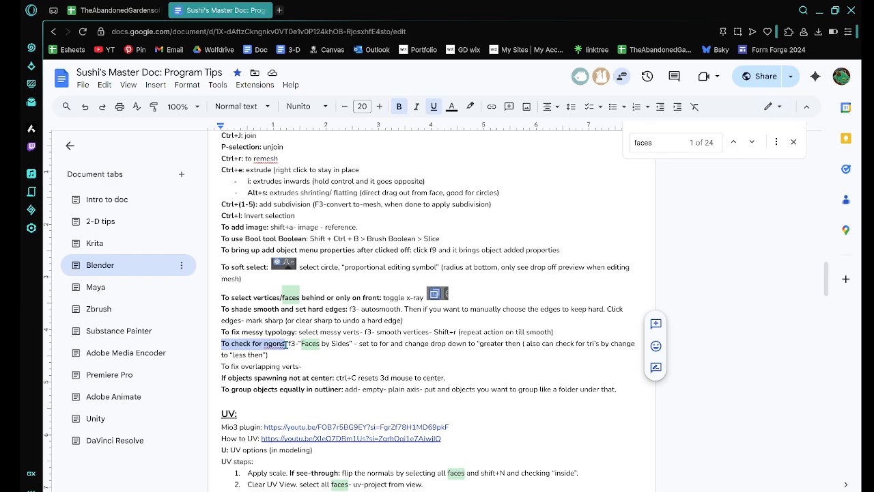
pyautogui.rightClick(287, 346)
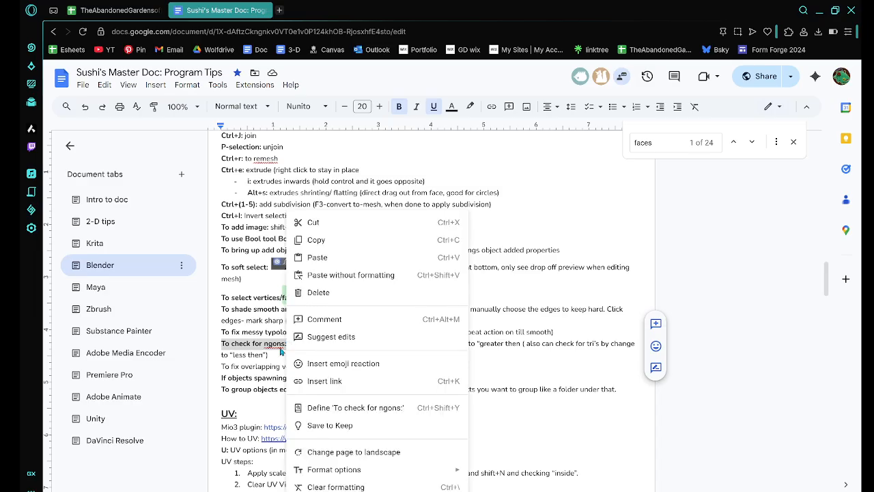
pyautogui.click(221, 343)
pyautogui.moveTo(221, 343); pyautogui.dragTo(288, 343)
pyautogui.rightClick(287, 345)
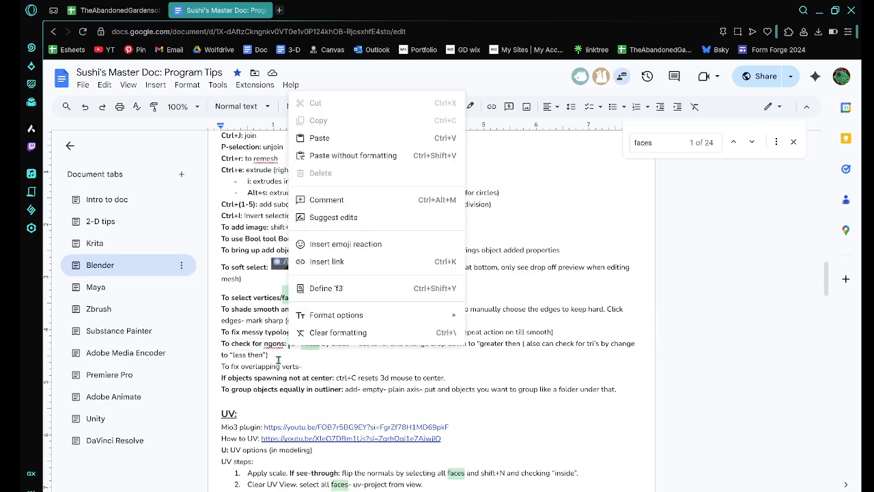
pyautogui.click(290, 341)
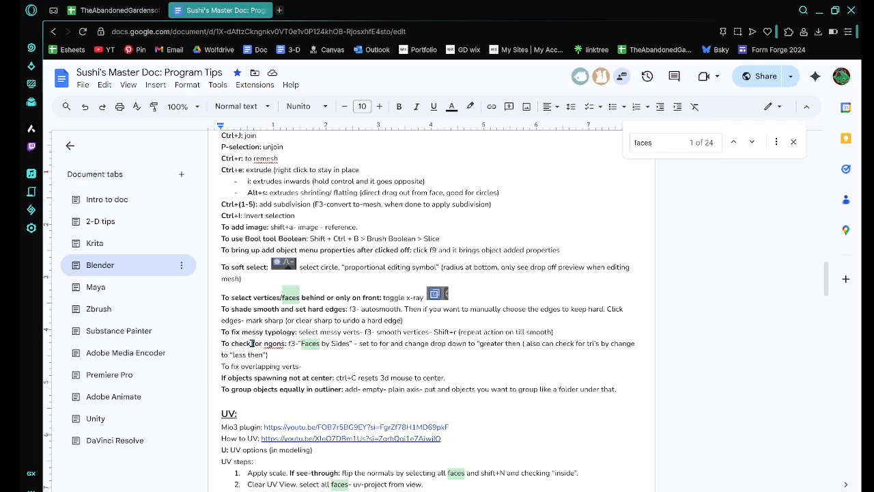
pyautogui.moveTo(222, 344); pyautogui.dragTo(286, 345)
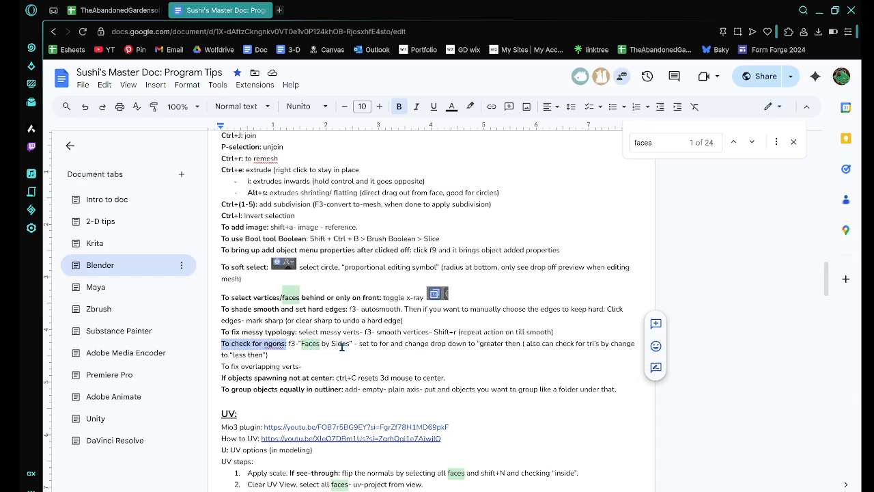
# Step: Switch back to Blender and run Faces by Sides on the head with type Greater Than and 5 vertices
pyautogui.click(558, 490)
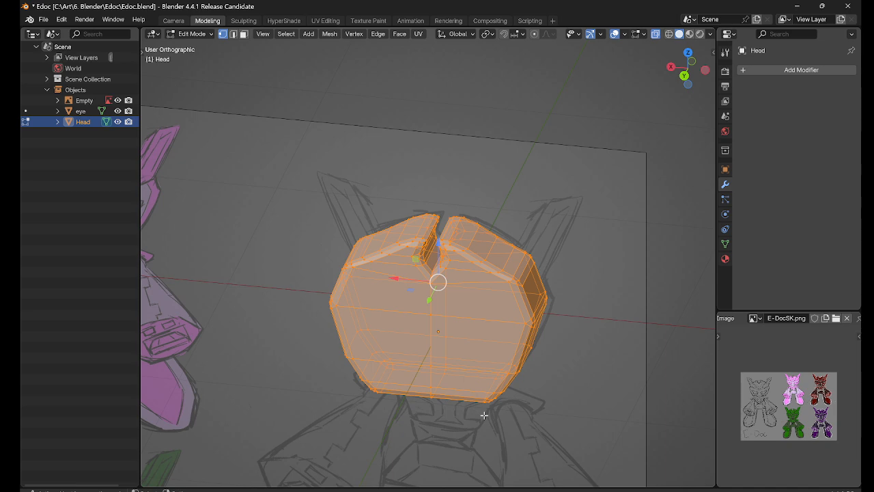
pyautogui.press('F3')
pyautogui.write('face')
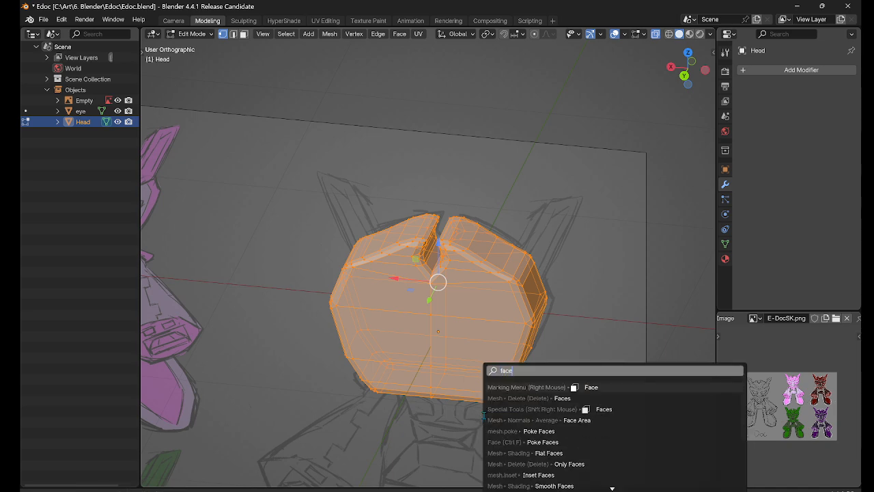
pyautogui.write('s by sides')
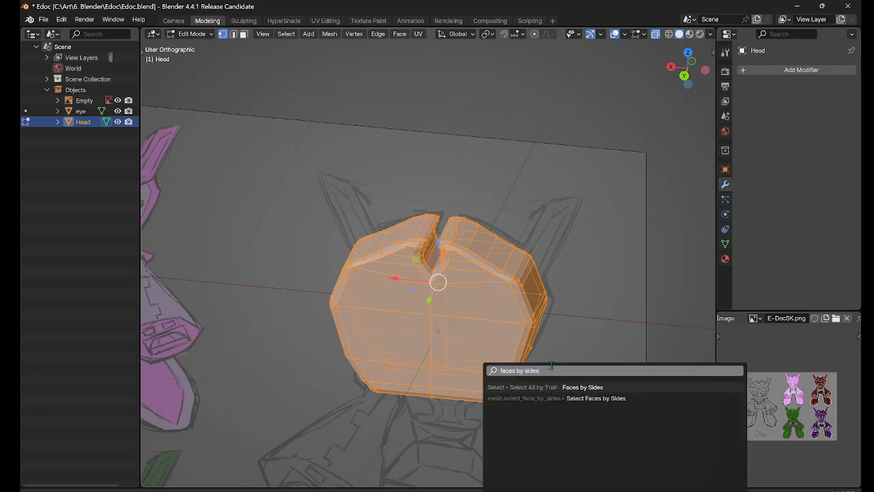
pyautogui.click(594, 386)
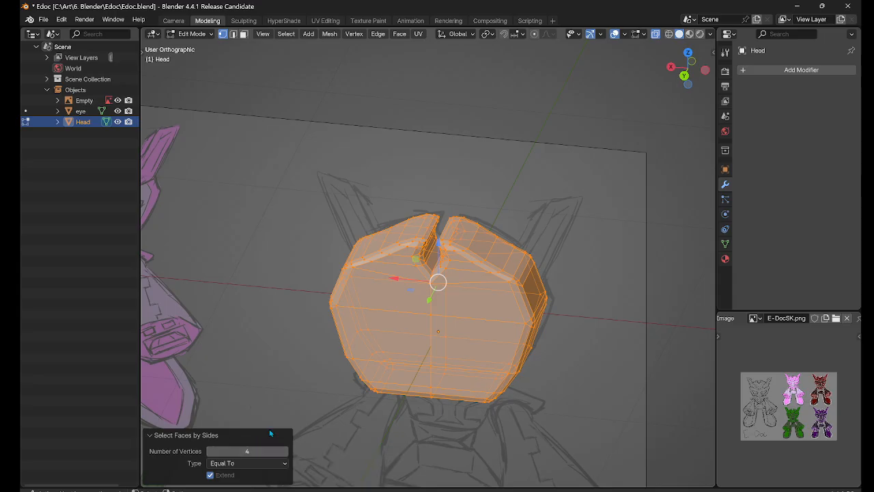
pyautogui.click(256, 464)
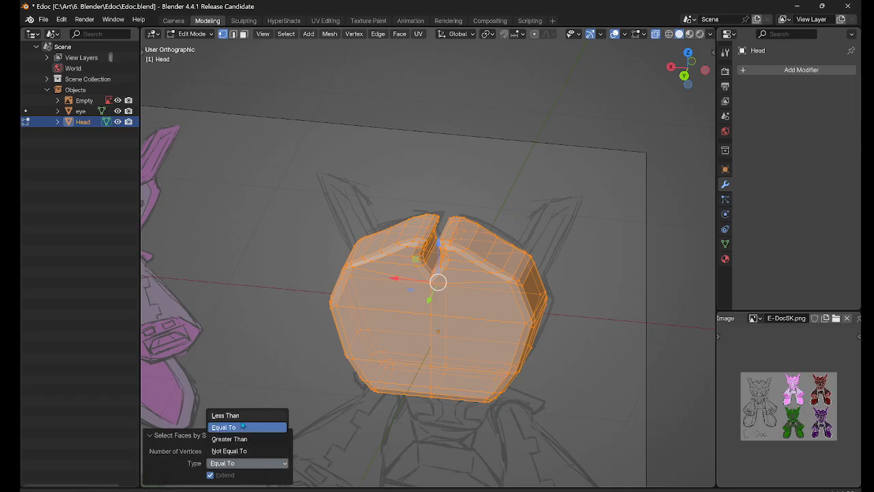
pyautogui.click(244, 439)
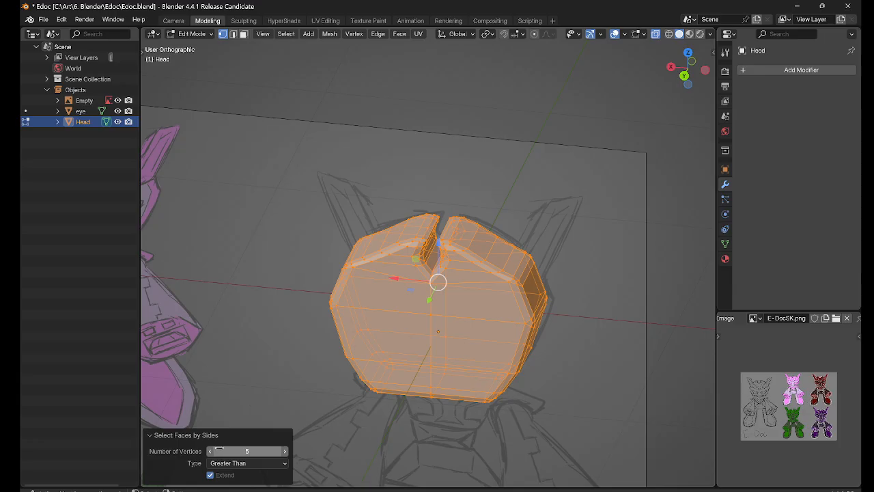
# Step: Clear the vertex selection, change to face selection and select all of the head's faces
pyautogui.click(390, 421)
pyautogui.moveTo(325, 430); pyautogui.dragTo(597, 177)
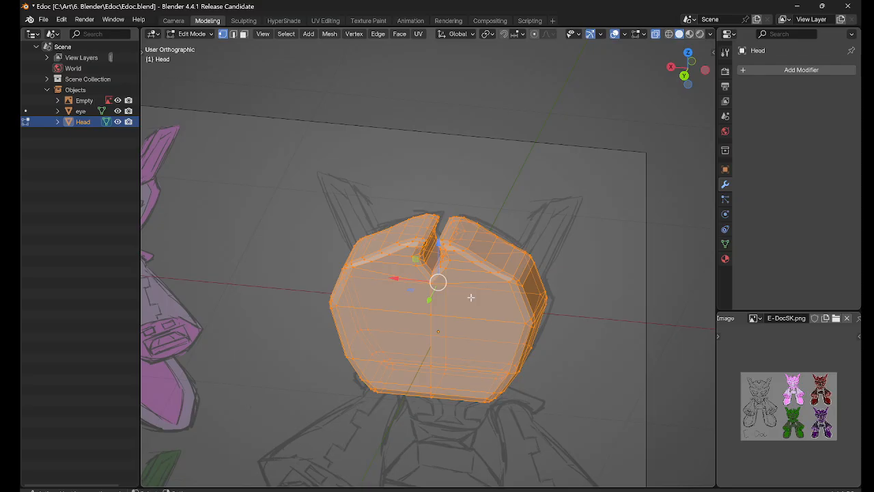
pyautogui.rightClick(393, 318)
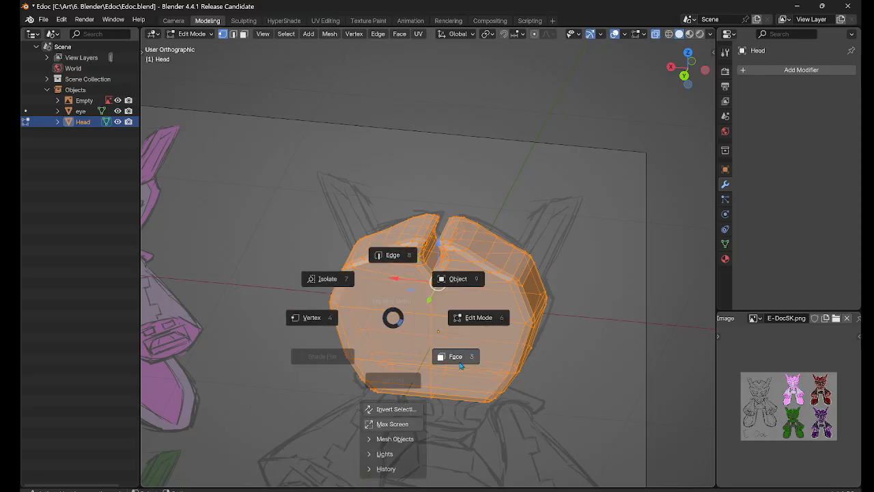
pyautogui.click(461, 366)
pyautogui.click(291, 410)
pyautogui.moveTo(263, 403); pyautogui.dragTo(558, 143)
pyautogui.moveTo(479, 306); pyautogui.dragTo(495, 297, button='middle')
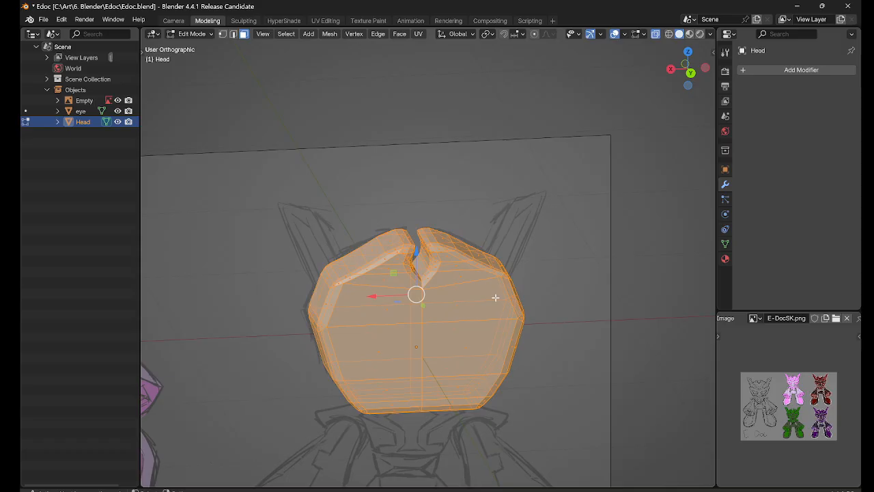
# Step: Run Faces by Sides again on the head's faces with type Greater Than and the number of vertices set to 3
pyautogui.press('F3')
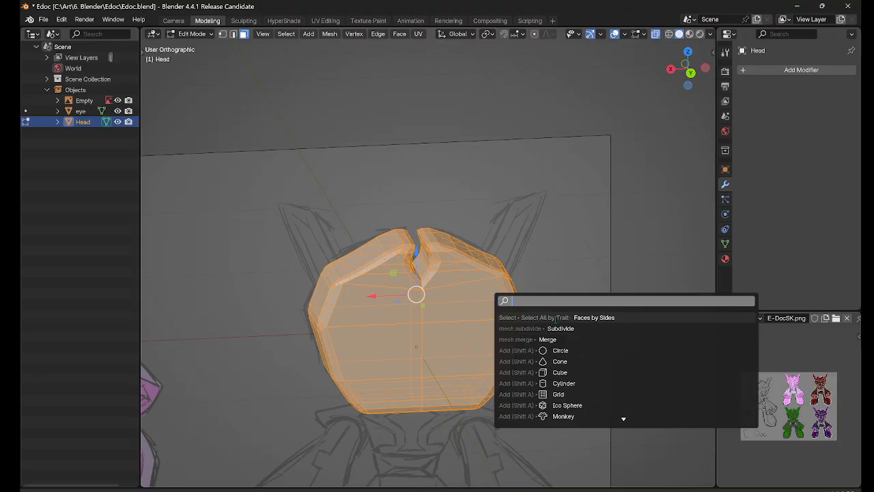
pyautogui.click(614, 316)
pyautogui.moveTo(616, 314)
pyautogui.mouseDown(button='middle')
pyautogui.moveTo(548, 389)
pyautogui.moveTo(610, 380)
pyautogui.moveTo(382, 375)
pyautogui.moveTo(182, 454)
pyautogui.mouseUp(button='middle')
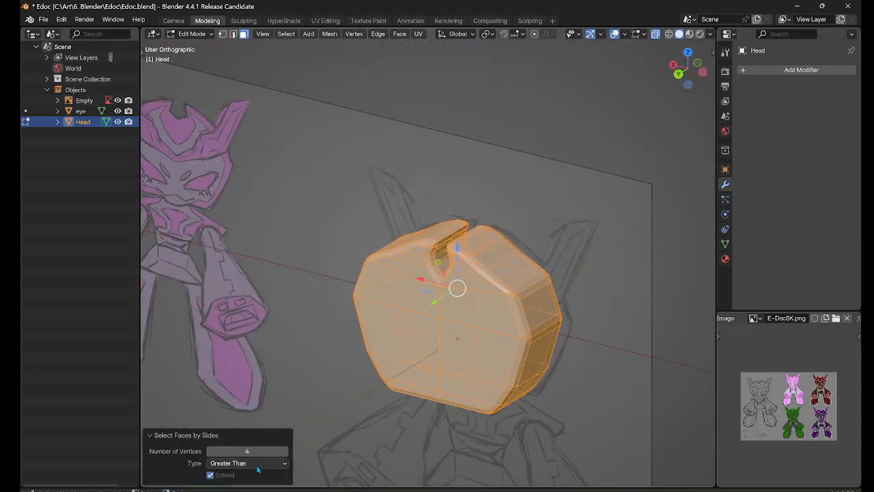
pyautogui.click(211, 452)
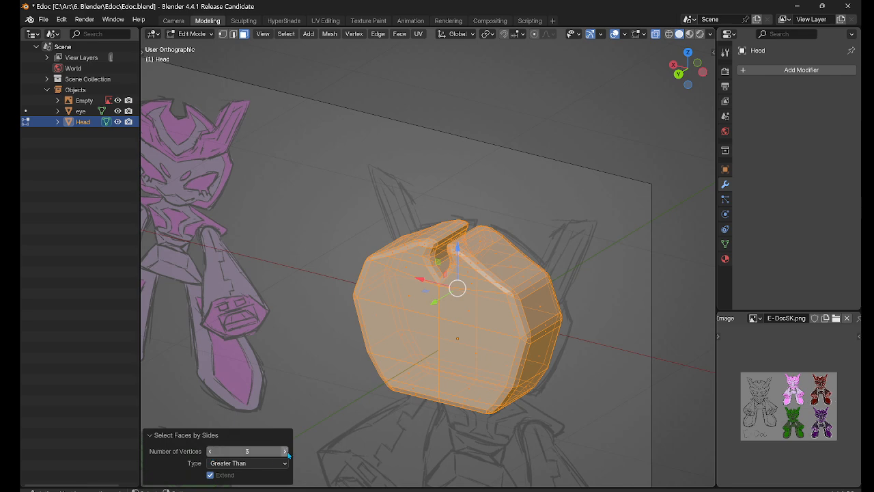
# Step: Set Select Faces by Sides to Greater Than 4 vertices and turn off Extend so only the head's ngons are selected
pyautogui.click(210, 451)
pyautogui.moveTo(461, 392); pyautogui.dragTo(523, 373, button='middle')
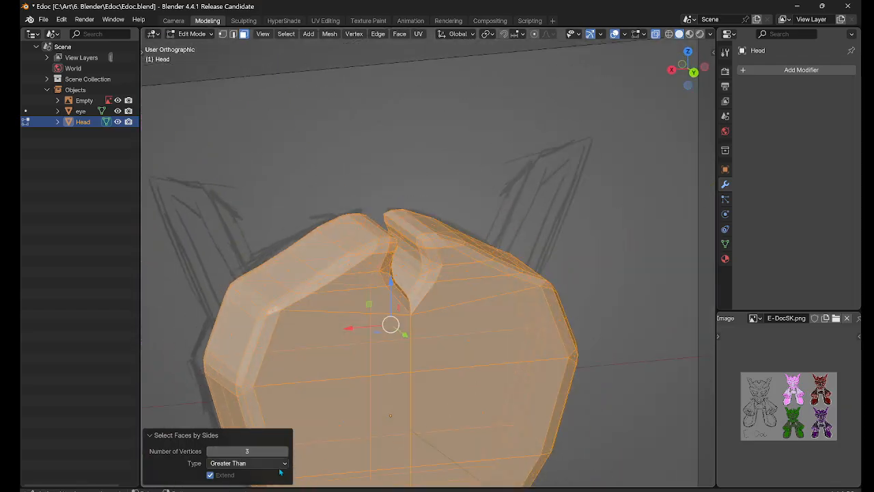
pyautogui.click(245, 451)
pyautogui.press('Return')
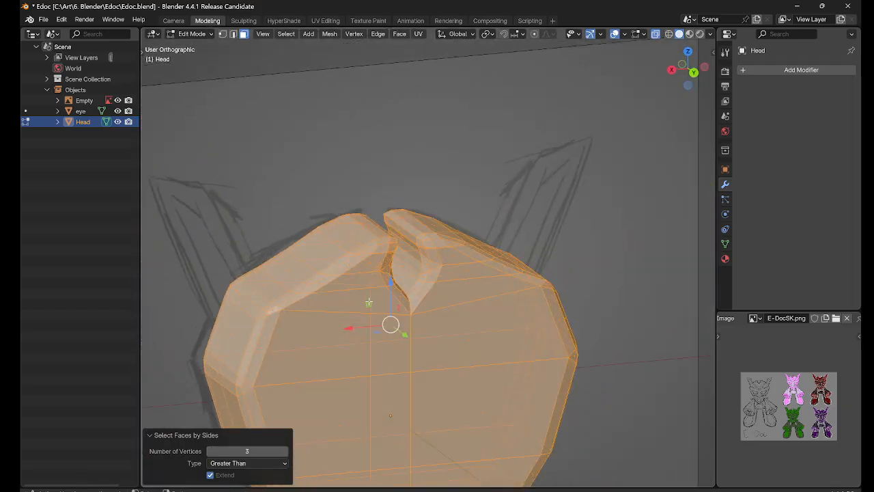
pyautogui.click(252, 464)
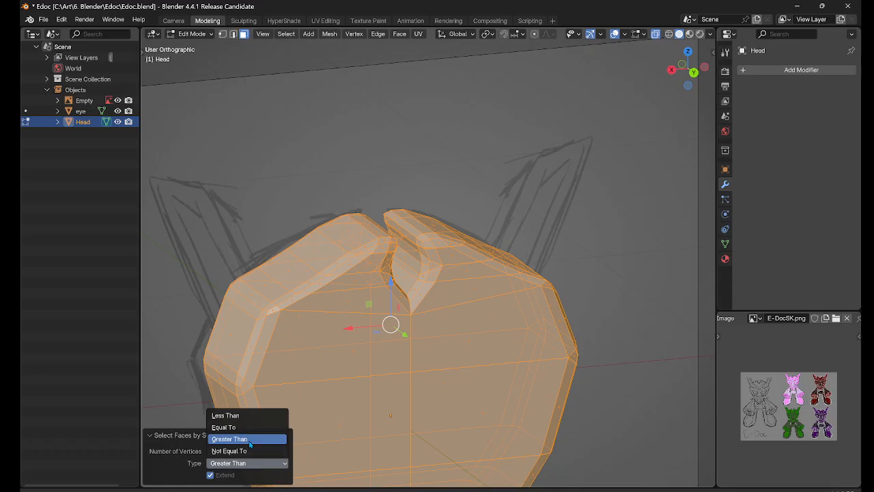
pyautogui.click(250, 440)
pyautogui.click(283, 451)
pyautogui.click(256, 465)
pyautogui.click(211, 475)
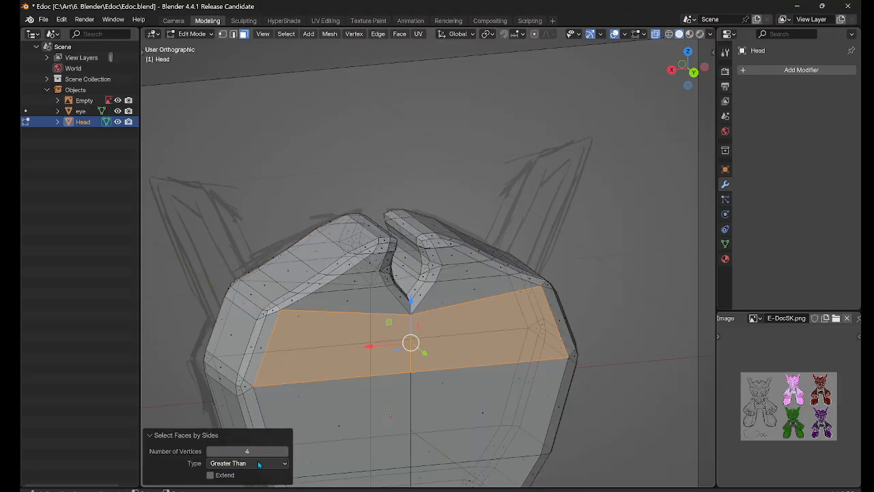
# Step: Examine the selected faces on the back of the head from several angles for the cause of the extra sides
pyautogui.scroll(-5, 384, 376)
pyautogui.moveTo(383, 376); pyautogui.dragTo(395, 375, button='middle')
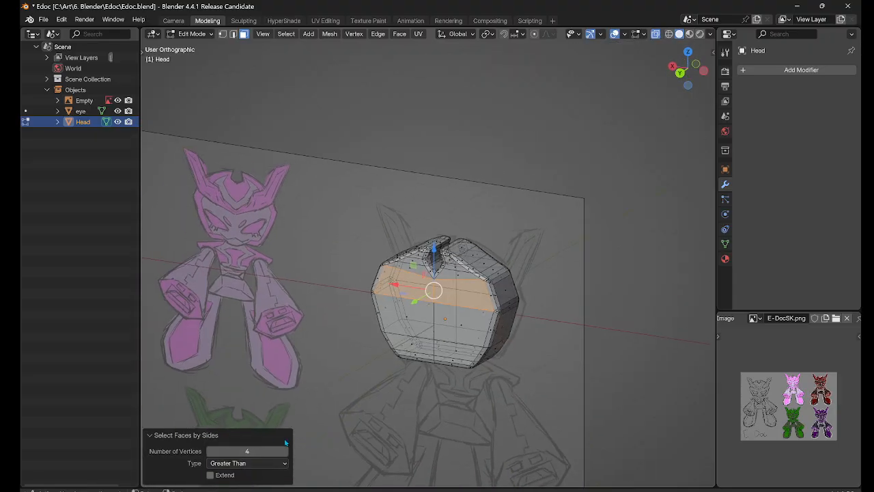
pyautogui.scroll(6, 400, 351)
pyautogui.moveTo(427, 344); pyautogui.dragTo(484, 333, button='middle')
pyautogui.scroll(-5, 470, 373)
pyautogui.moveTo(323, 321)
pyautogui.mouseDown(button='middle')
pyautogui.moveTo(413, 346)
pyautogui.moveTo(435, 310)
pyautogui.moveTo(288, 317)
pyautogui.moveTo(309, 358)
pyautogui.mouseUp(button='middle')
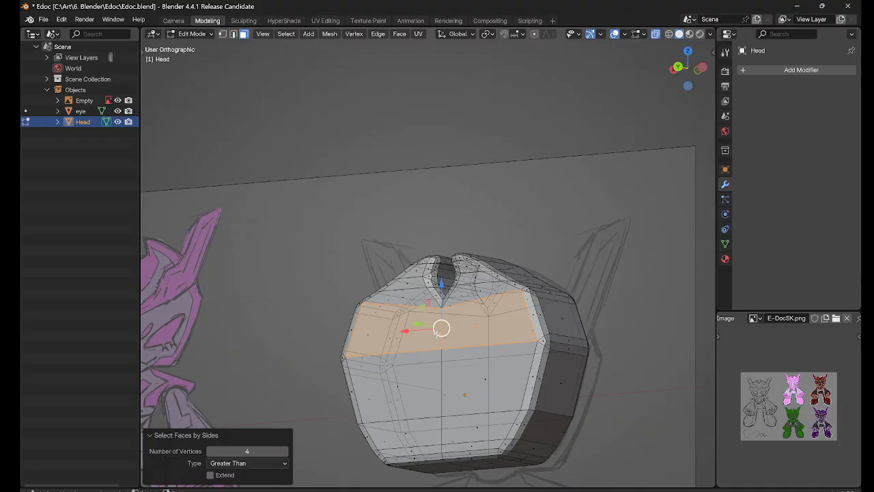
pyautogui.scroll(4, 439, 332)
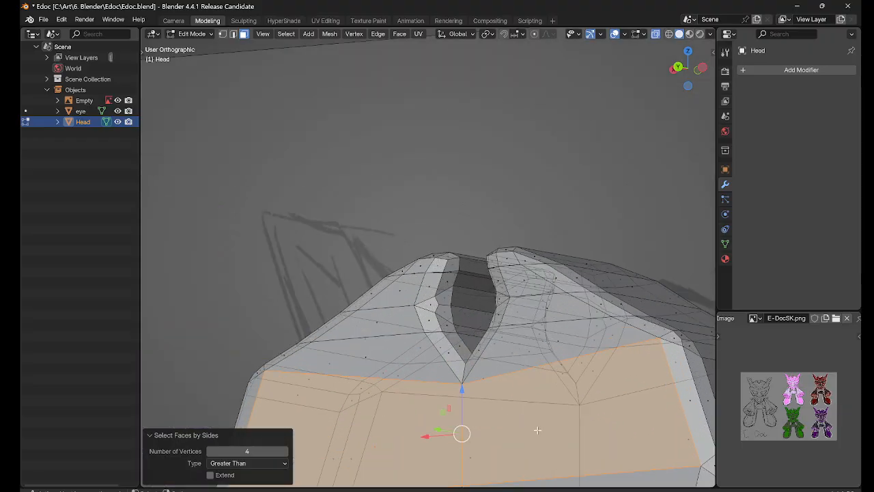
pyautogui.moveTo(537, 429); pyautogui.dragTo(559, 350, button='middle')
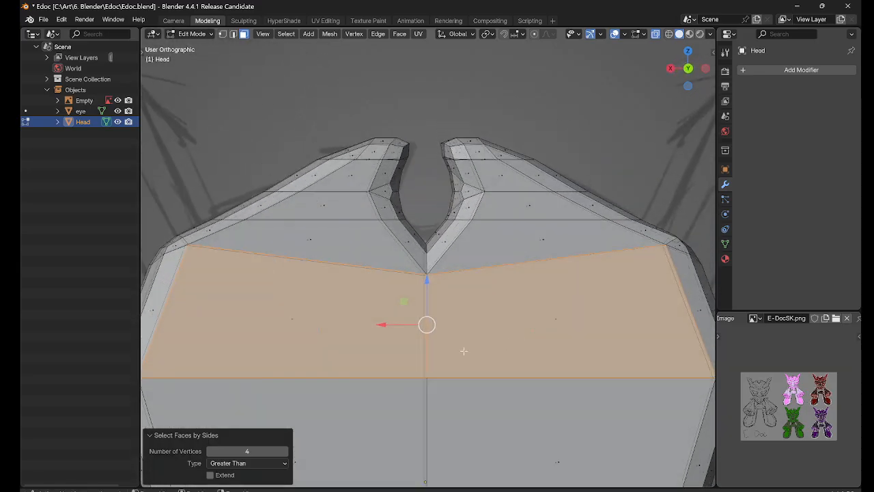
pyautogui.moveTo(464, 351); pyautogui.dragTo(501, 340, button='middle')
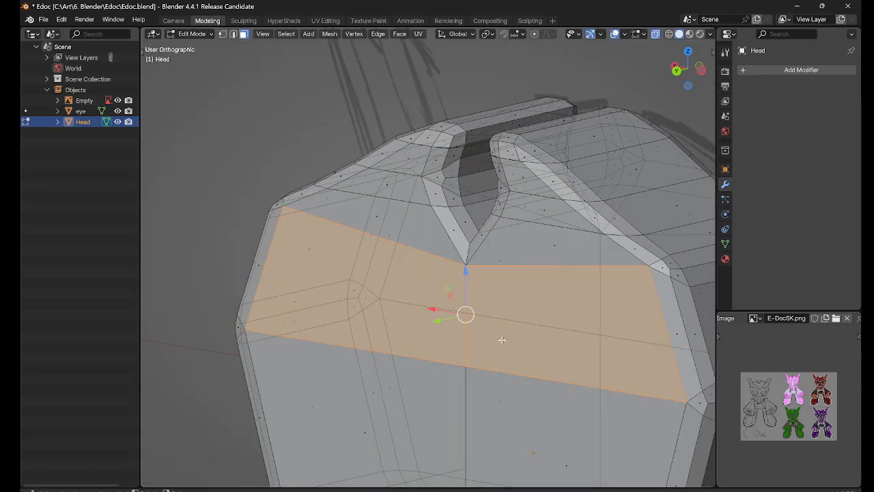
# Step: Switch to vertex selection and select only the centre-line vertex at the lower edge of the two ngon faces
pyautogui.press('Tab')
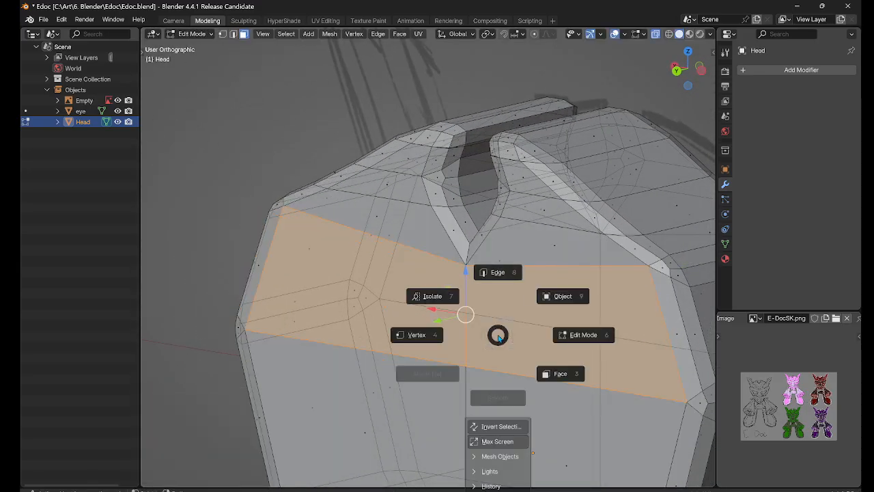
pyautogui.click(418, 334)
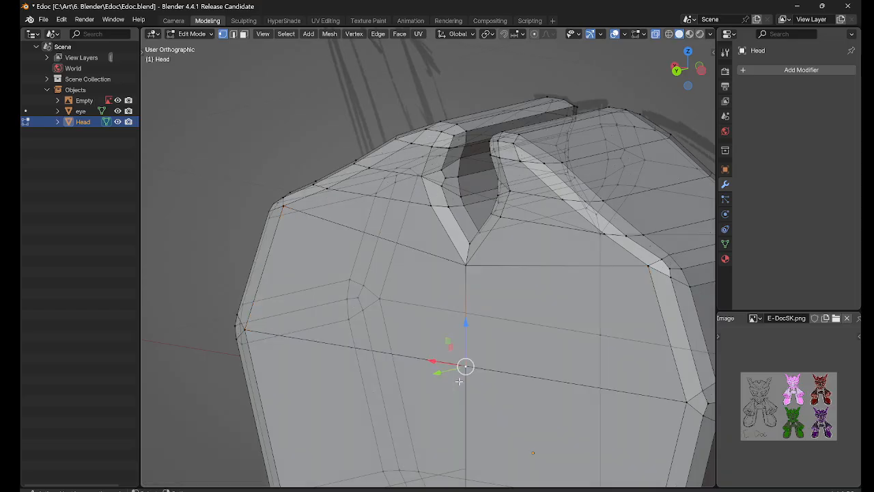
pyautogui.hotkey('alt', 'a')
# Step: Move the centre-line vertex down about 0.037 m along Z to test for an overlapping vertex, and undo the test
pyautogui.moveTo(469, 331); pyautogui.dragTo(470, 354)
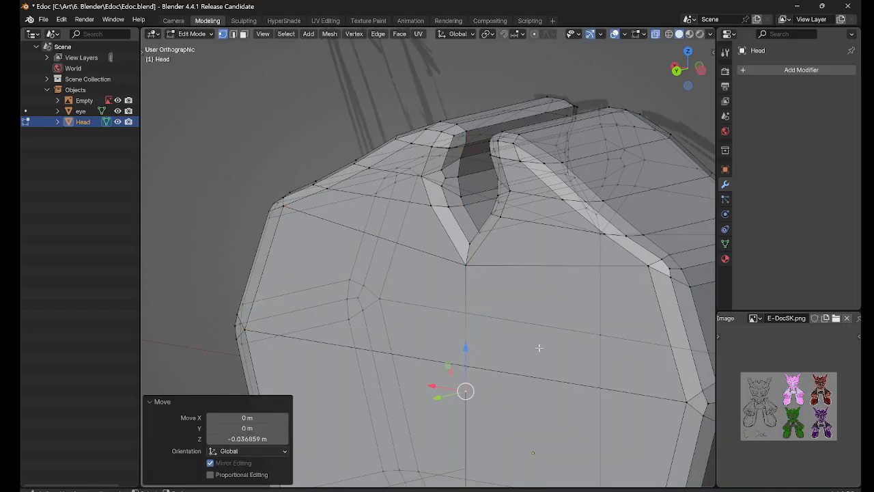
pyautogui.click(541, 357)
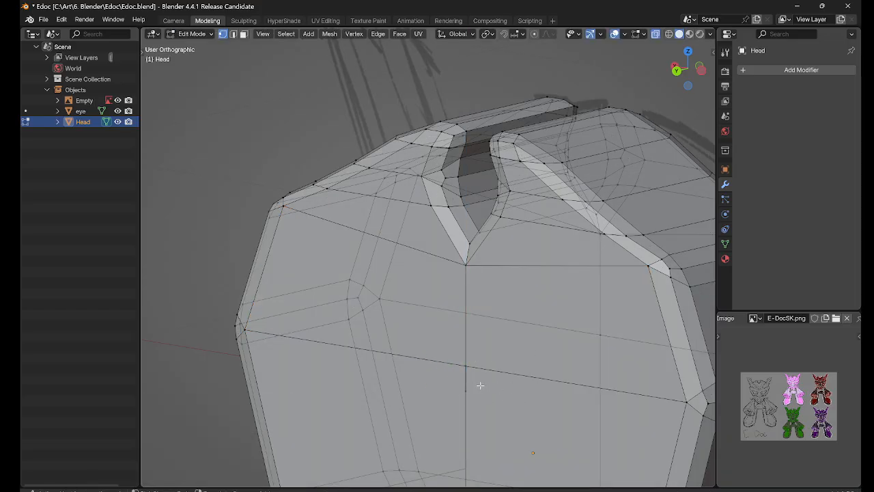
pyautogui.hotkey('ctrl', 'z')
pyautogui.hotkey('ctrl', 'z')
pyautogui.hotkey('ctrl', 'z')
# Step: Select the overlapping vertices at the centre of the head's back and set the viewport to the front view
pyautogui.moveTo(458, 351); pyautogui.dragTo(477, 379)
pyautogui.moveTo(478, 379); pyautogui.dragTo(440, 386, button='middle')
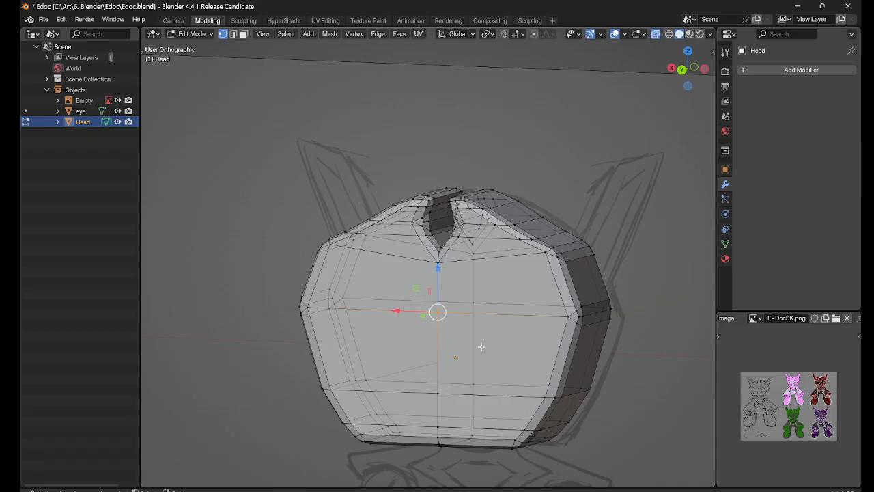
pyautogui.scroll(-3, 533, 382)
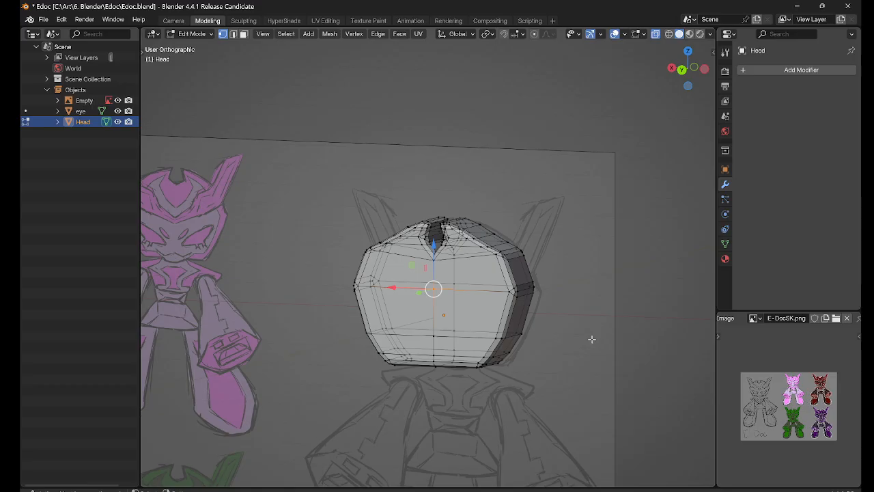
pyautogui.moveTo(578, 346); pyautogui.dragTo(512, 181, button='middle')
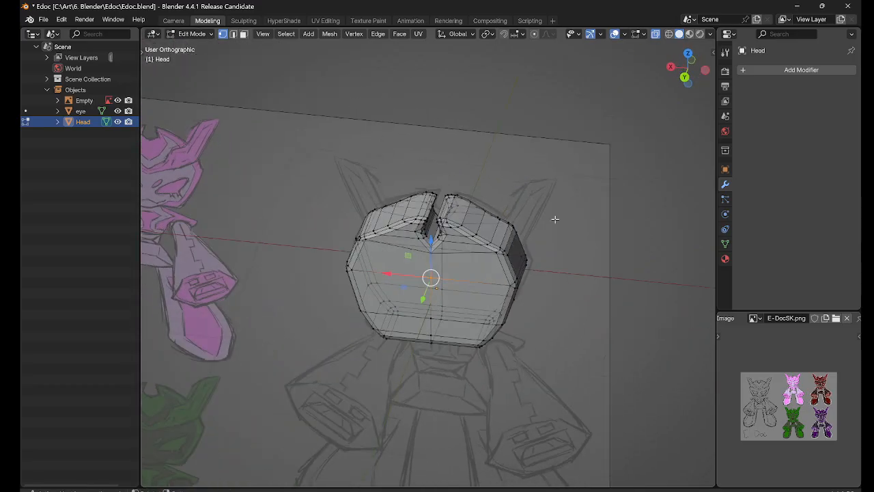
pyautogui.moveTo(554, 219); pyautogui.dragTo(563, 344, button='middle')
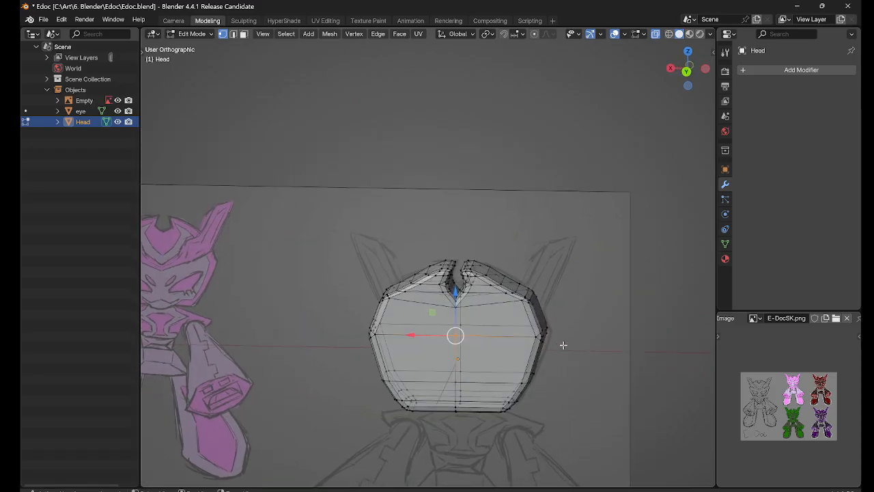
pyautogui.press('`')
pyautogui.click(529, 307)
pyautogui.press('`')
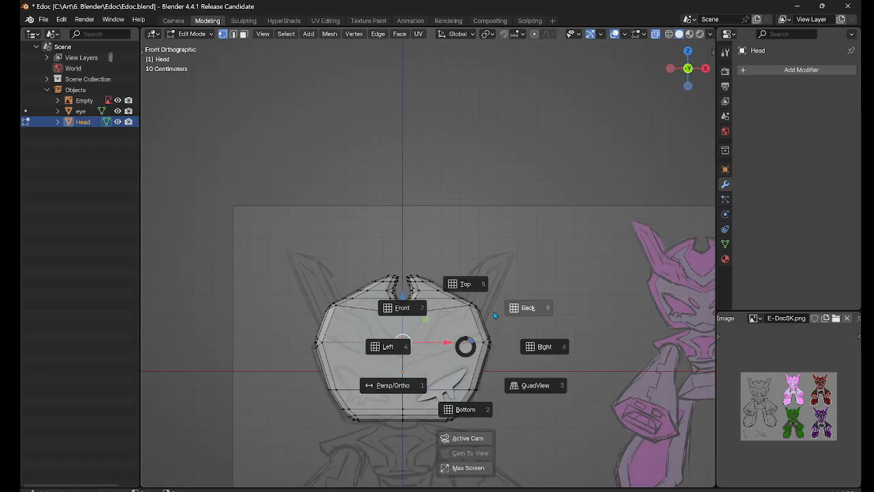
pyautogui.click(403, 302)
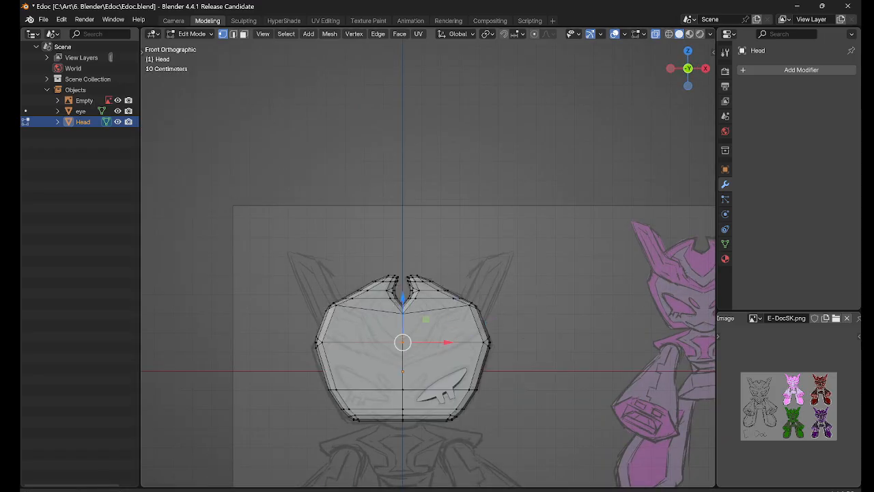
# Step: Switch to the Google Docs notes, highlight "To fix overlapping verts-" and search the document for "merge"
pyautogui.hotkey('alt', 'Tab')
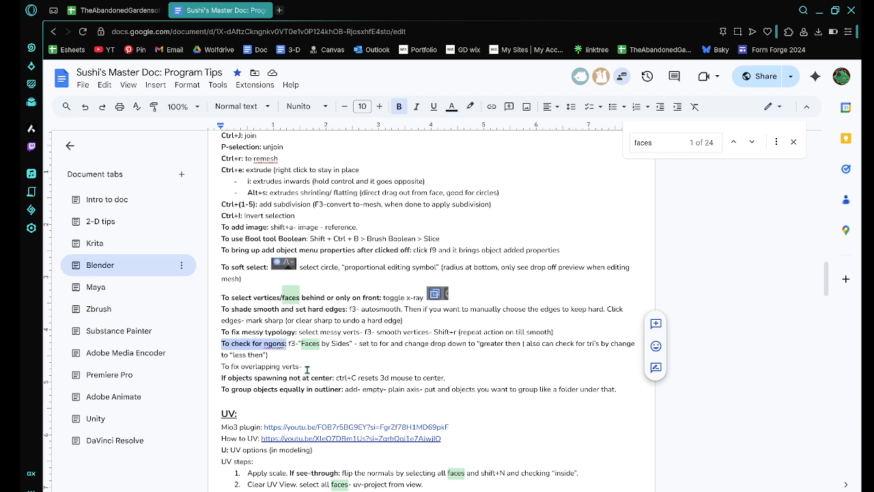
pyautogui.moveTo(307, 369); pyautogui.dragTo(224, 374)
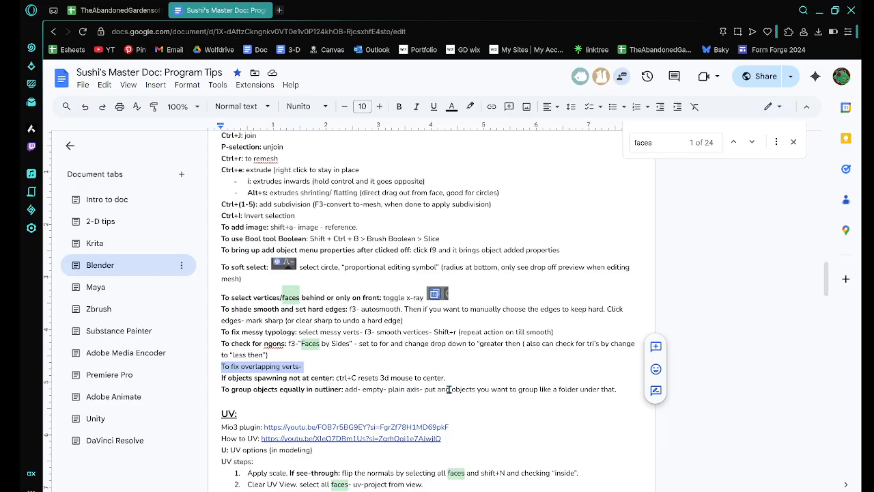
pyautogui.hotkey('ctrl', 'd')
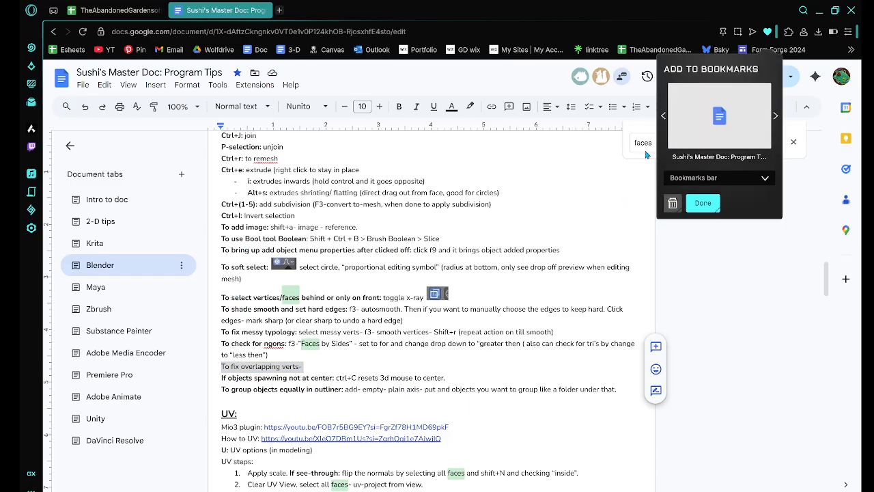
pyautogui.click(648, 154)
pyautogui.moveTo(659, 141); pyautogui.dragTo(582, 144)
pyautogui.write('merge')
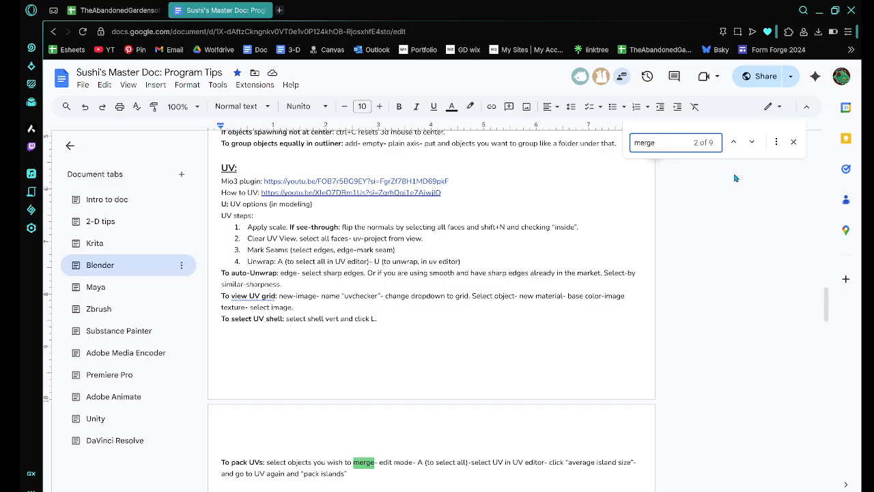
# Step: Look through the Blender shortcut notes for instructions on merging overlapping vertices
pyautogui.scroll(12, 735, 178)
pyautogui.scroll(-3, 658, 252)
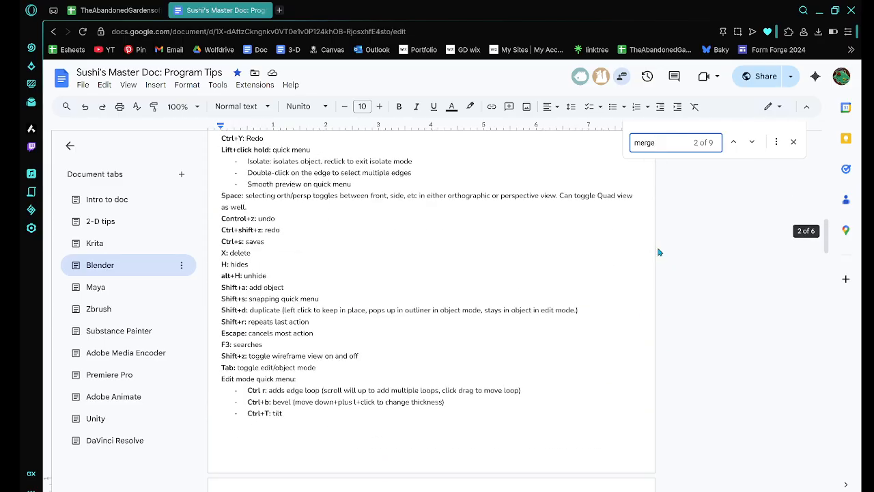
pyautogui.scroll(-6, 659, 252)
pyautogui.scroll(9, 535, 376)
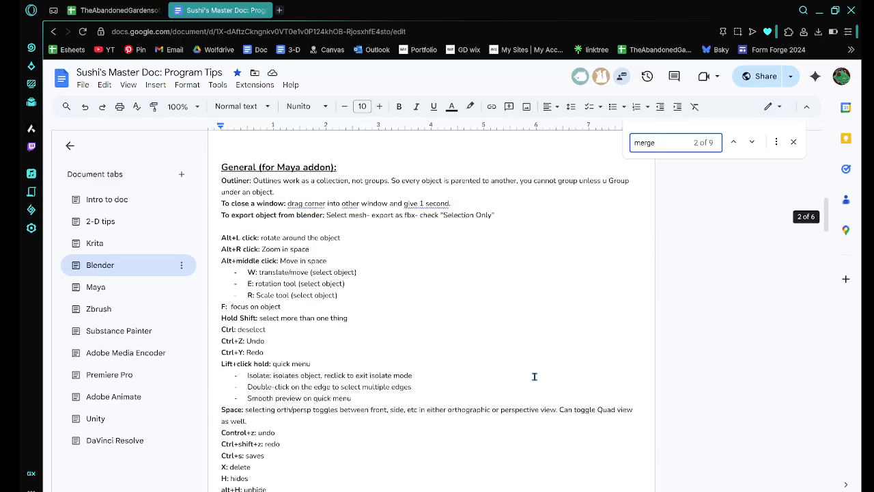
pyautogui.scroll(4, 534, 376)
pyautogui.scroll(-8, 535, 375)
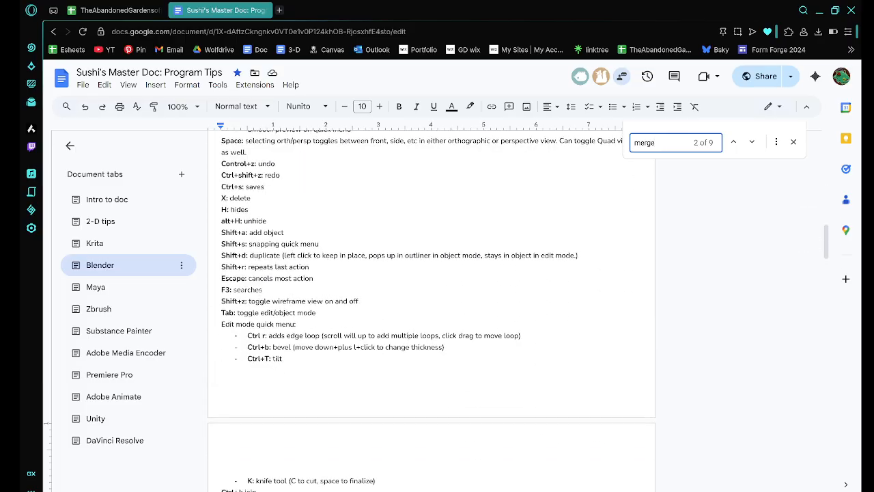
# Step: Switch back to Blender and box-select all of the head's vertices
pyautogui.hotkey('alt', 'Tab')
pyautogui.scroll(-2, 421, 348)
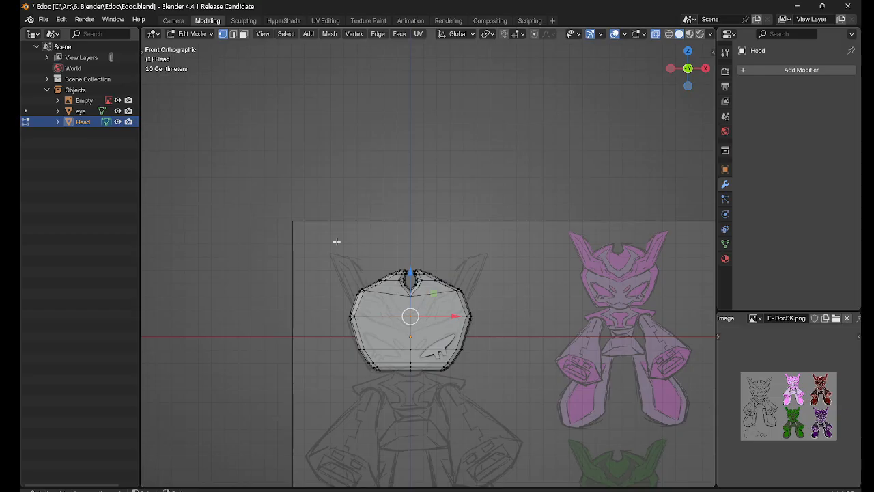
pyautogui.moveTo(336, 241); pyautogui.dragTo(512, 422)
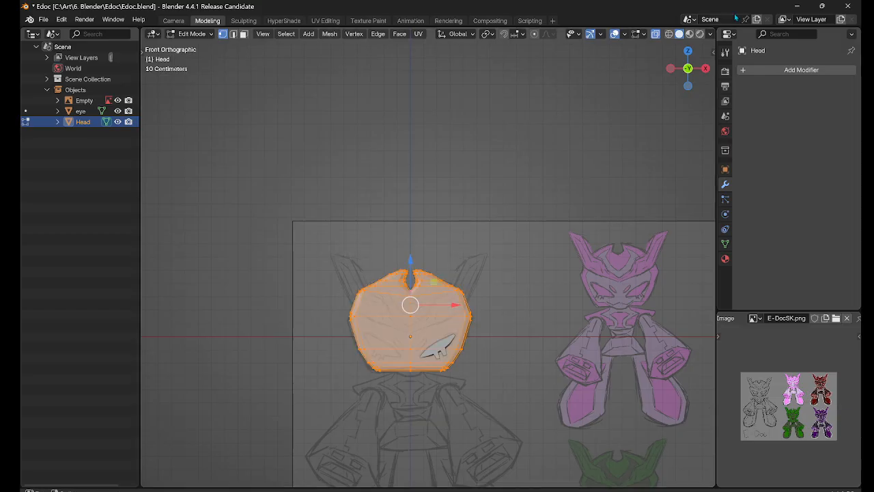
pyautogui.click(583, 147)
pyautogui.moveTo(285, 244); pyautogui.dragTo(502, 478)
# Step: Return to the front view and set vertex selection mode with the whole head still selected
pyautogui.moveTo(490, 359)
pyautogui.mouseDown(button='middle')
pyautogui.moveTo(585, 423)
pyautogui.moveTo(488, 354)
pyautogui.mouseUp(button='middle')
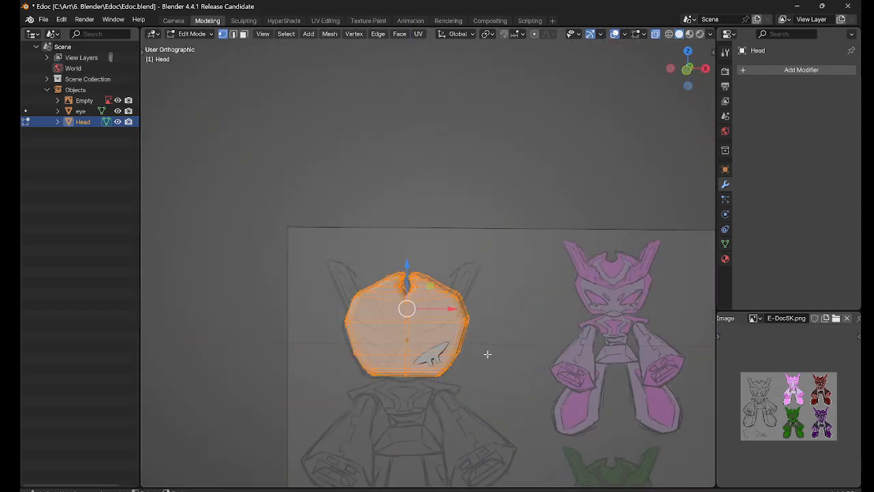
pyautogui.scroll(2, 517, 349)
pyautogui.scroll(-2, 519, 344)
pyautogui.press('`')
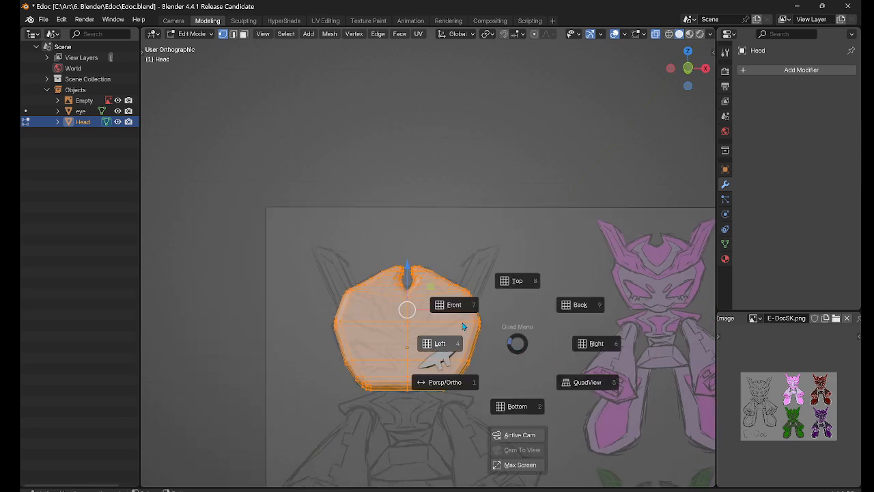
pyautogui.click(463, 327)
pyautogui.press('Tab')
pyautogui.click(394, 325)
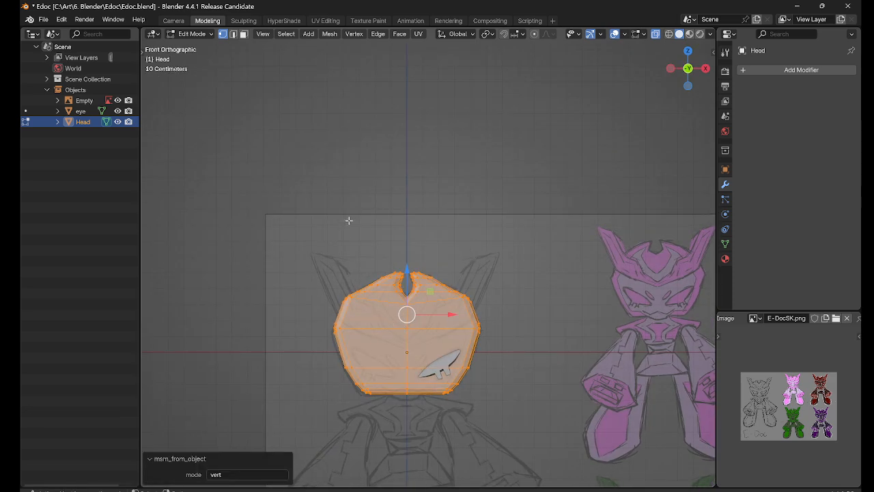
# Step: Merge the head's selected vertices by distance, using a merge distance of 0.0001 m
pyautogui.click(329, 33)
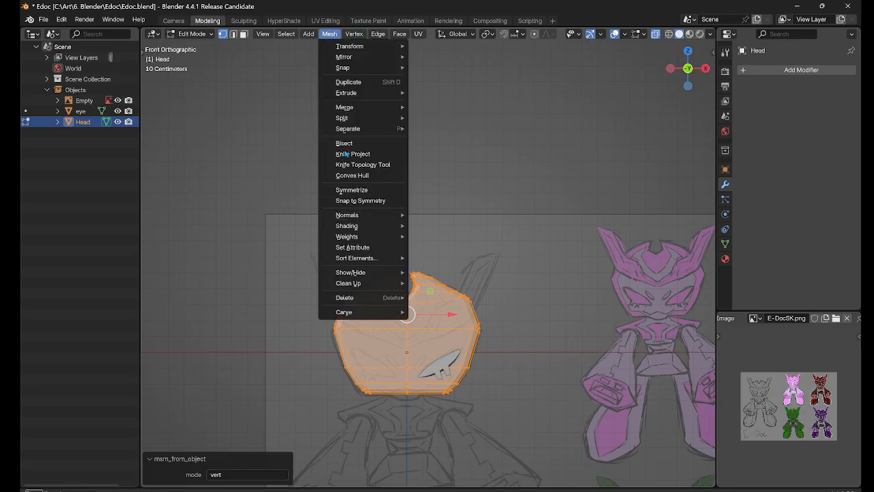
pyautogui.moveTo(373, 106)
pyautogui.click(329, 36)
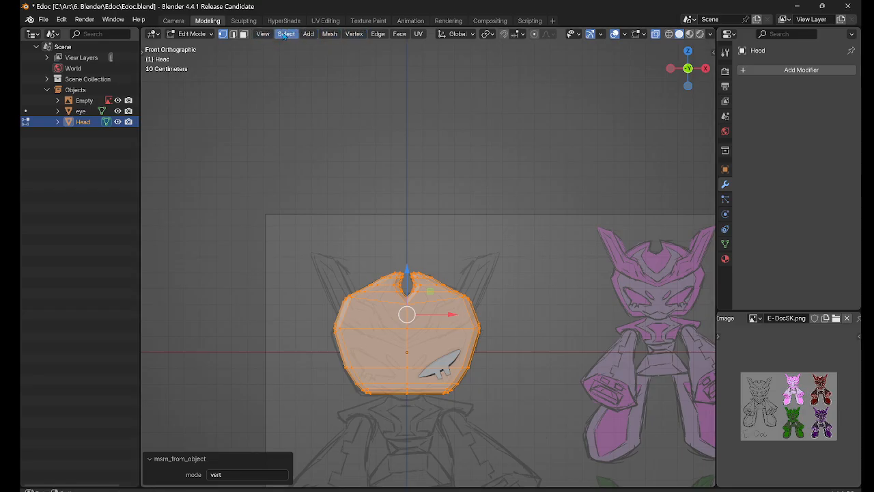
pyautogui.click(329, 34)
pyautogui.moveTo(348, 108)
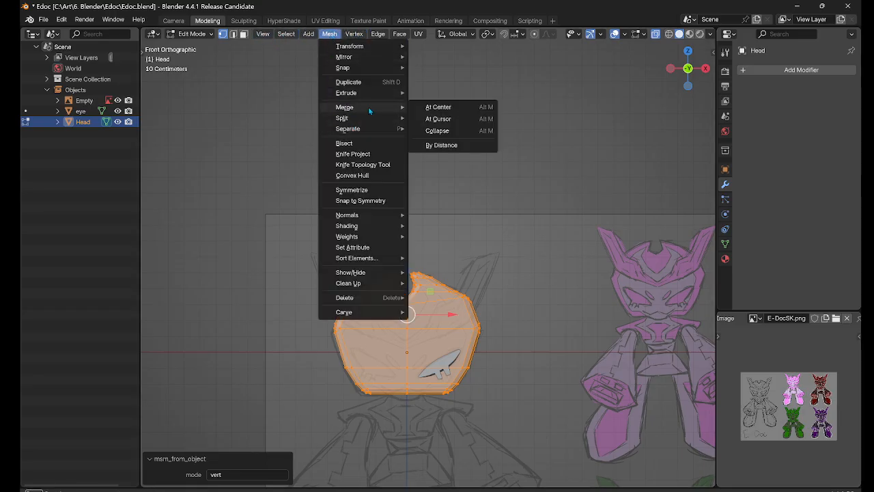
pyautogui.click(437, 145)
pyautogui.scroll(2, 428, 259)
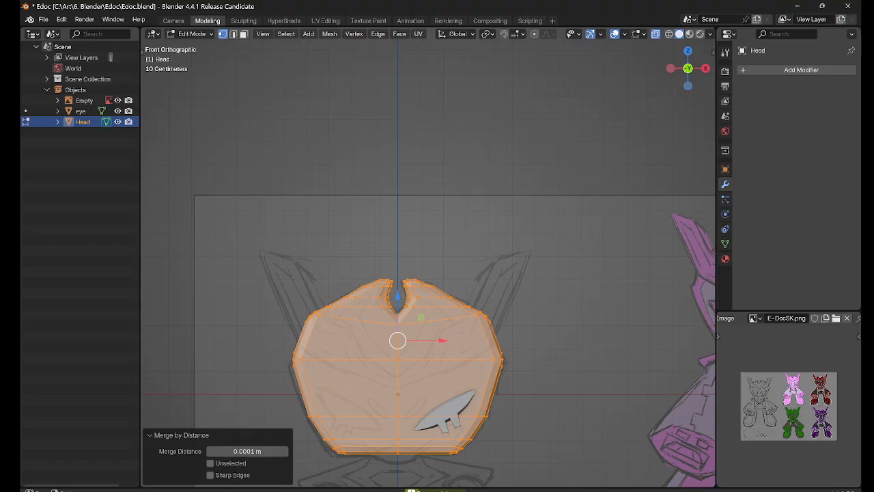
# Step: Try a merge distance of 0.26 m on the head's vertices, and undo it
pyautogui.scroll(2, 506, 413)
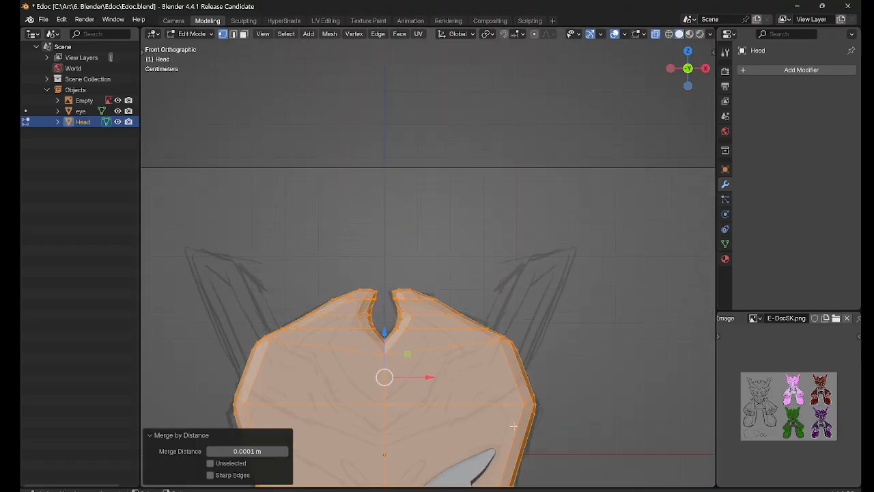
pyautogui.moveTo(513, 425); pyautogui.dragTo(185, 441, button='middle')
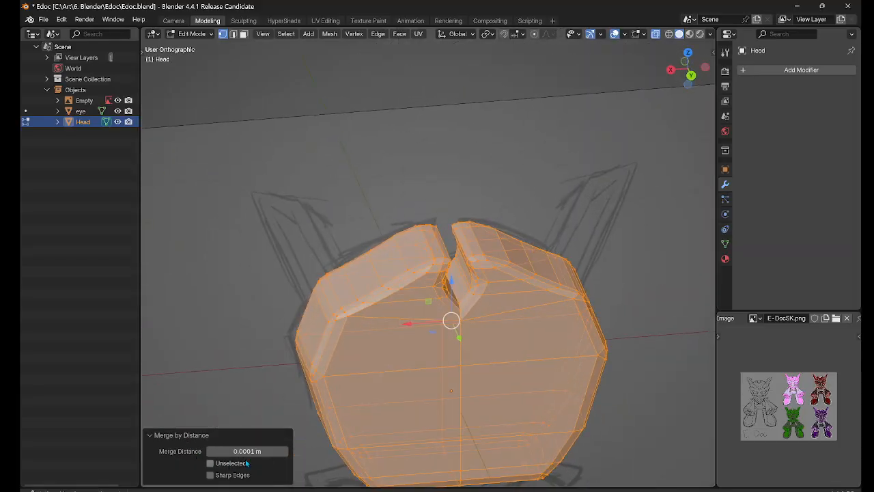
pyautogui.moveTo(280, 450); pyautogui.dragTo(267, 450)
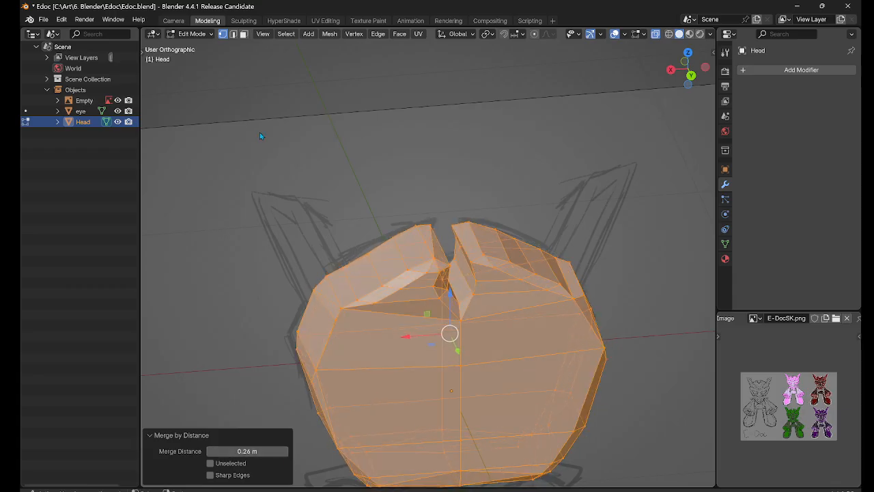
pyautogui.hotkey('ctrl', 'z')
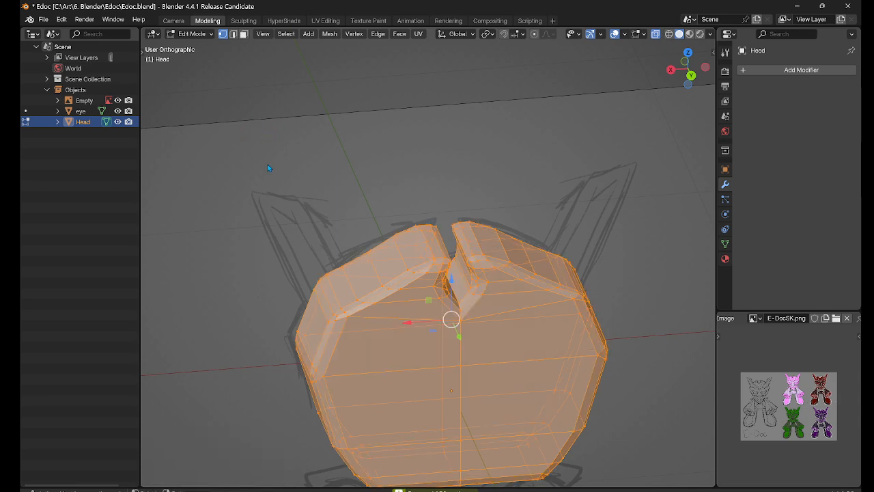
pyautogui.click(332, 43)
pyautogui.click(330, 34)
pyautogui.moveTo(232, 169); pyautogui.dragTo(773, 480)
pyautogui.click(329, 34)
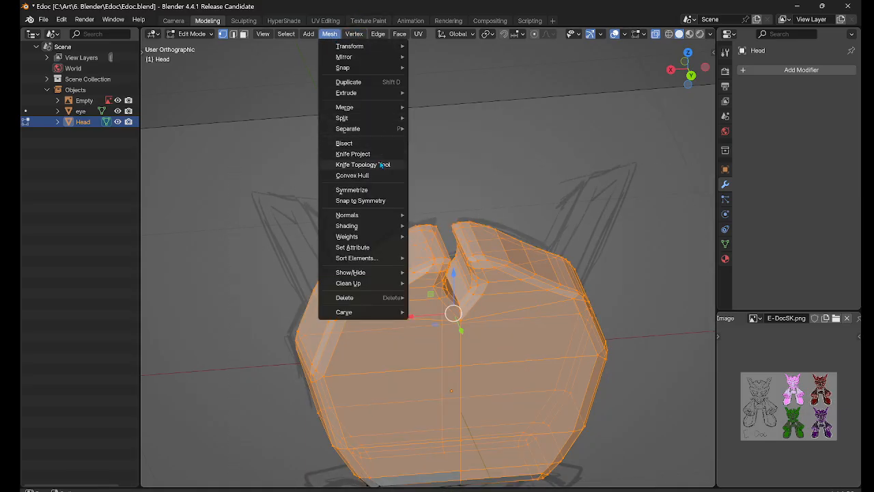
pyautogui.moveTo(390, 109)
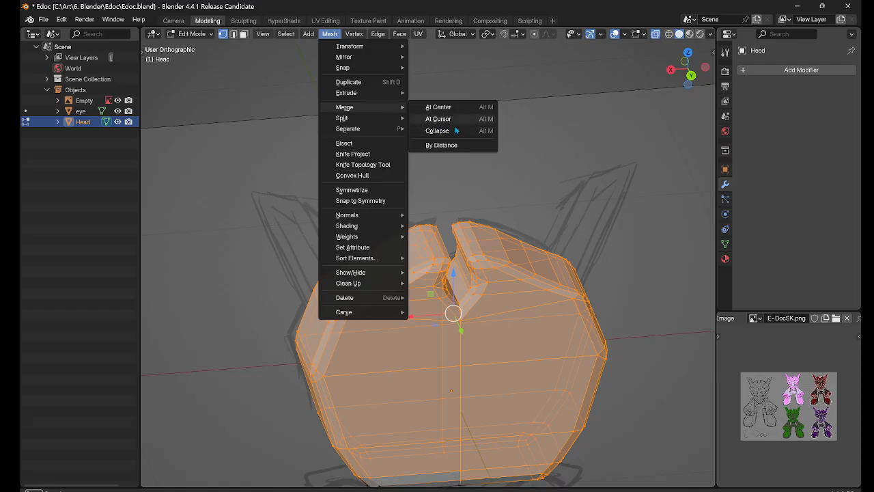
pyautogui.click(515, 162)
# Step: Select all of the head's vertices and merge them by distance, using a merge distance of 0.00001 m
pyautogui.scroll(-2, 516, 163)
pyautogui.moveTo(323, 149); pyautogui.dragTo(585, 442)
pyautogui.click(330, 34)
pyautogui.moveTo(375, 110)
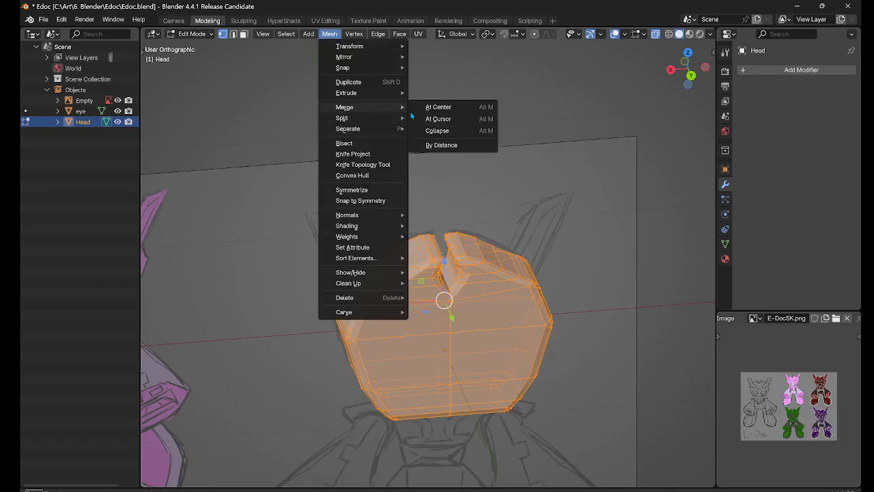
pyautogui.click(478, 145)
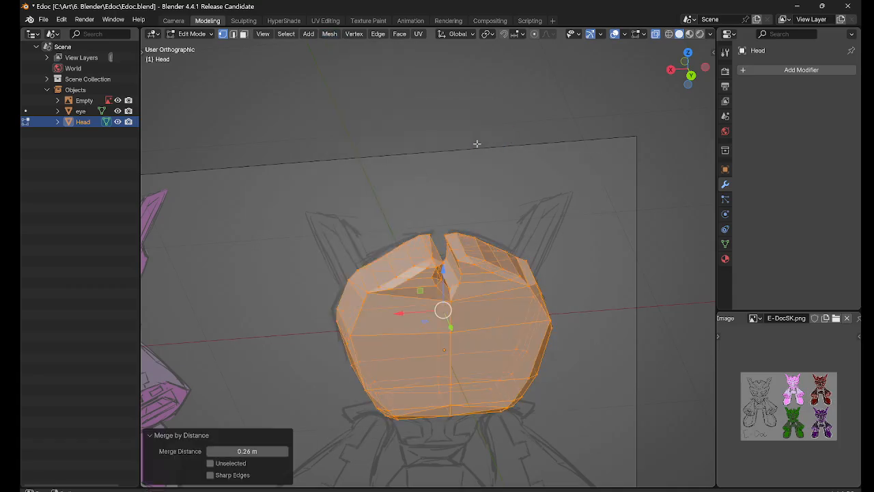
pyautogui.click(247, 450)
pyautogui.write('0.00001')
pyautogui.press('Return')
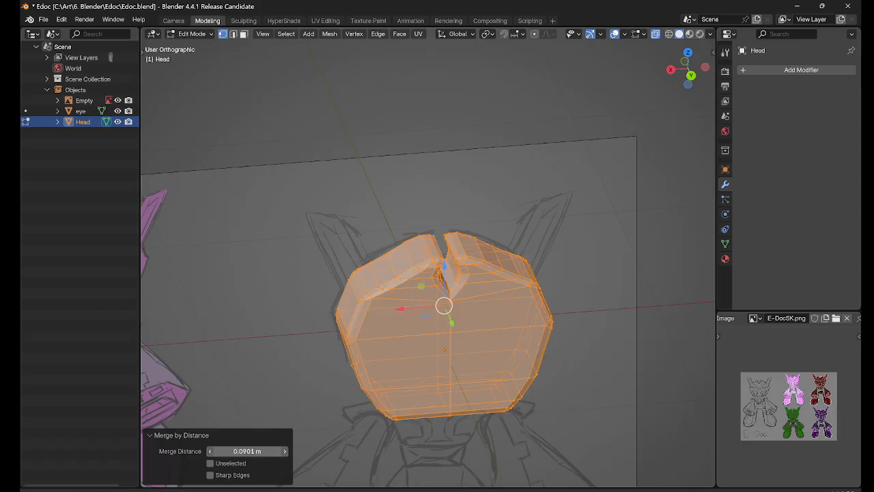
pyautogui.moveTo(247, 450); pyautogui.dragTo(227, 452)
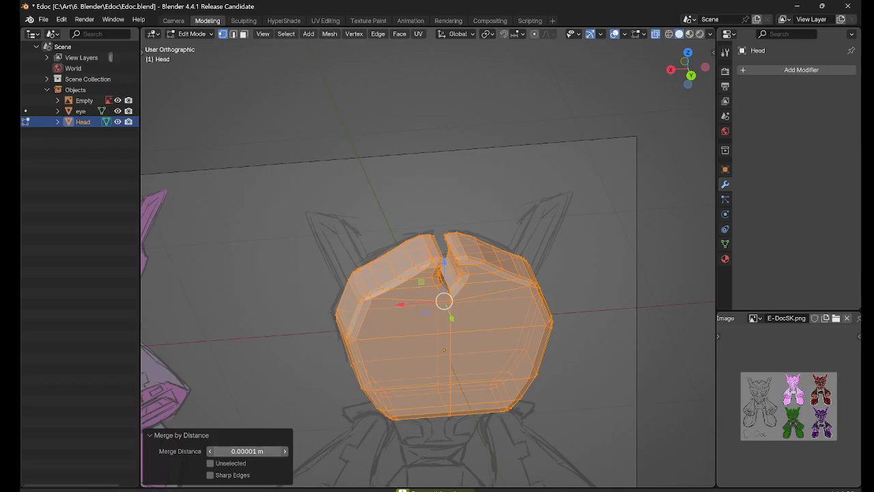
# Step: Clear the vertex selection and examine the head's wireframe from the front, side and back
pyautogui.scroll(4, 501, 393)
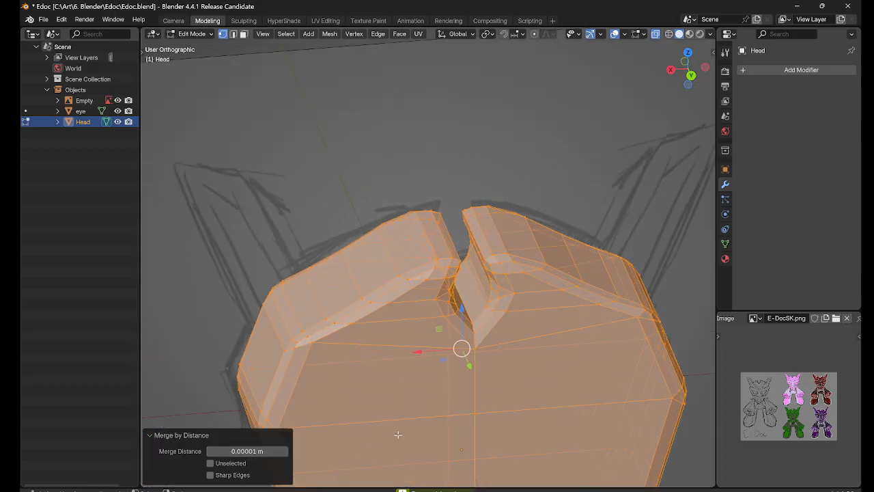
pyautogui.moveTo(431, 416); pyautogui.dragTo(418, 180, button='middle')
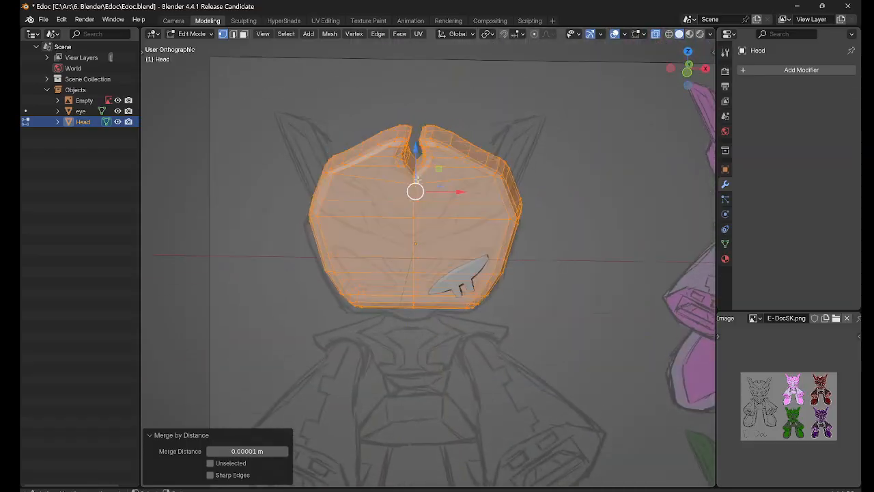
pyautogui.scroll(4, 417, 180)
pyautogui.click(154, 278)
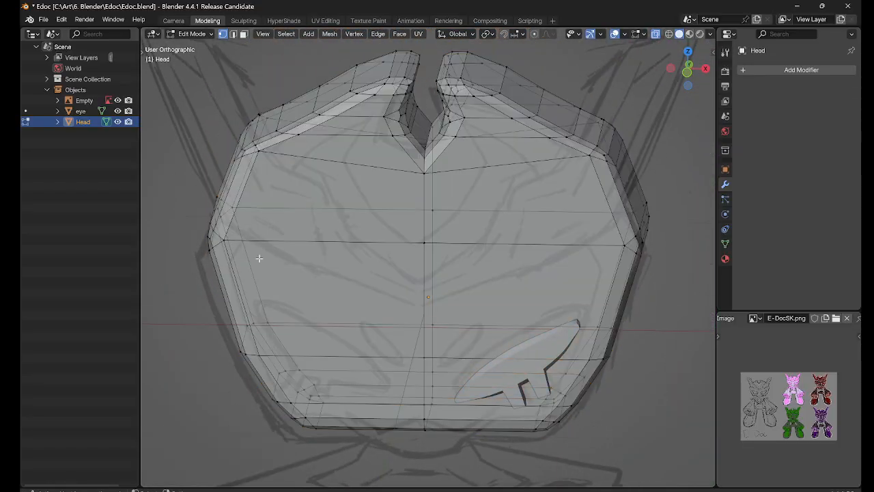
pyautogui.scroll(-3, 335, 250)
pyautogui.moveTo(335, 250); pyautogui.dragTo(497, 191, button='middle')
pyautogui.scroll(-3, 363, 210)
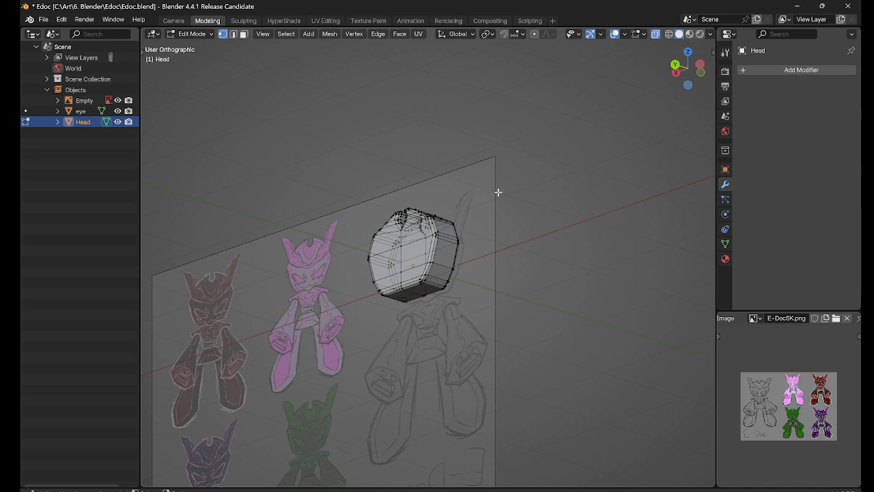
pyautogui.moveTo(554, 182); pyautogui.dragTo(276, 197, button='middle')
pyautogui.scroll(4, 335, 202)
pyautogui.scroll(3, 498, 209)
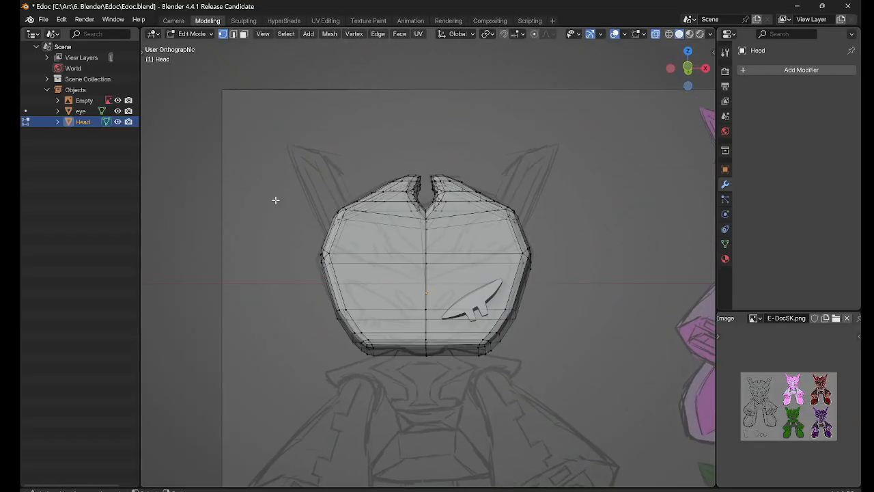
pyautogui.scroll(-4, 353, 212)
pyautogui.moveTo(353, 213); pyautogui.dragTo(378, 173, button='middle')
pyautogui.scroll(4, 371, 209)
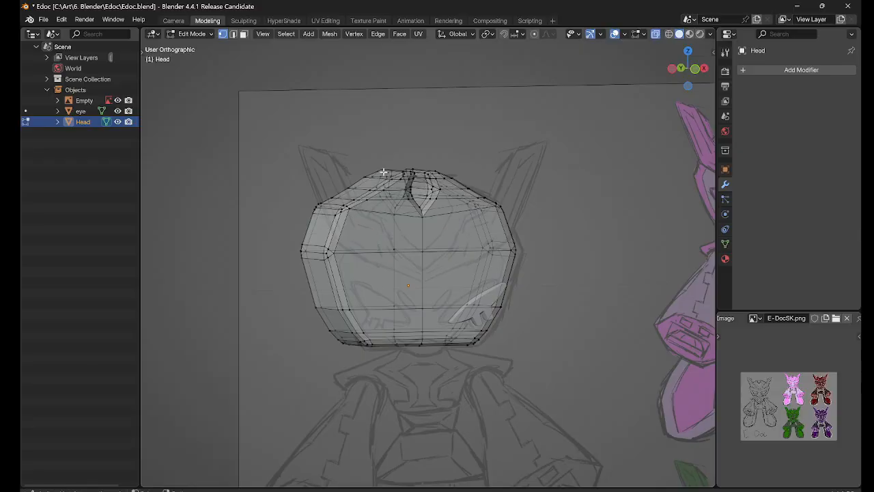
# Step: Switch the head to Object Mode and examine its flat-shaded surface from several sides
pyautogui.click(386, 215)
pyautogui.moveTo(384, 213); pyautogui.dragTo(445, 177, button='right')
pyautogui.rightClick(437, 238)
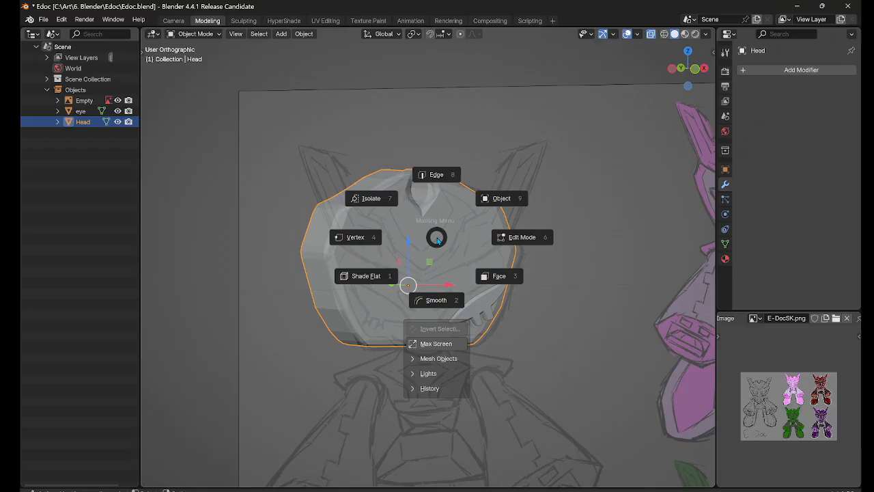
pyautogui.click(437, 242)
pyautogui.scroll(3, 428, 253)
pyautogui.moveTo(333, 273); pyautogui.dragTo(475, 74, button='middle')
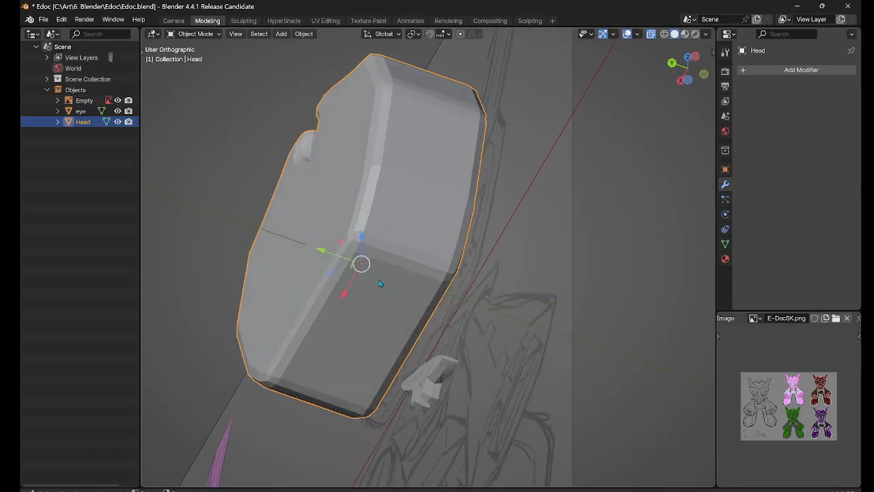
pyautogui.moveTo(380, 283); pyautogui.dragTo(379, 226, button='middle')
# Step: Apply smooth shading to the head and check the shading along its side
pyautogui.rightClick(402, 190)
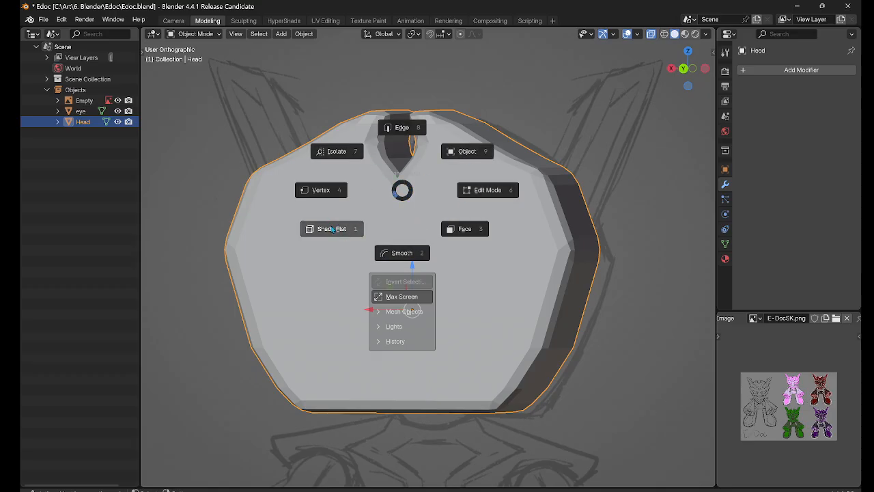
pyautogui.click(400, 257)
pyautogui.scroll(-4, 509, 328)
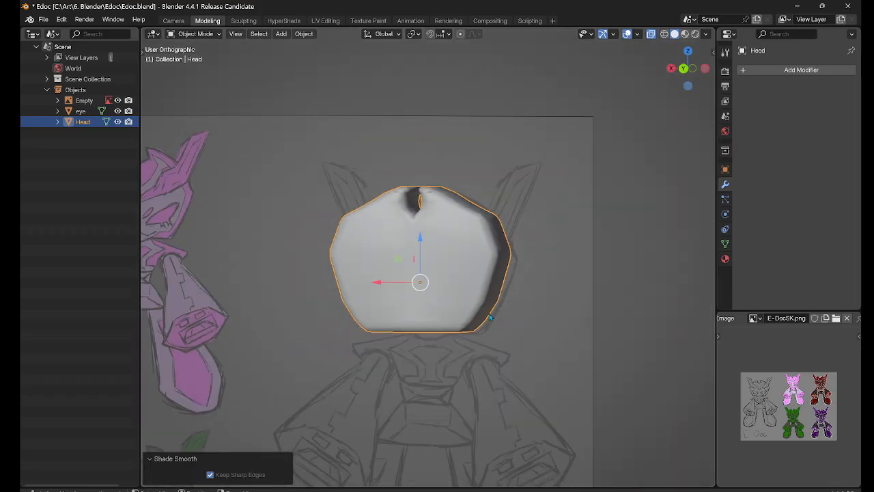
pyautogui.moveTo(489, 314)
pyautogui.mouseDown(button='middle')
pyautogui.moveTo(495, 373)
pyautogui.moveTo(662, 348)
pyautogui.moveTo(712, 324)
pyautogui.moveTo(163, 303)
pyautogui.moveTo(597, 326)
pyautogui.moveTo(468, 253)
pyautogui.moveTo(346, 289)
pyautogui.moveTo(365, 378)
pyautogui.moveTo(611, 312)
pyautogui.moveTo(619, 248)
pyautogui.moveTo(353, 240)
pyautogui.mouseUp(button='middle')
pyautogui.scroll(3, 350, 214)
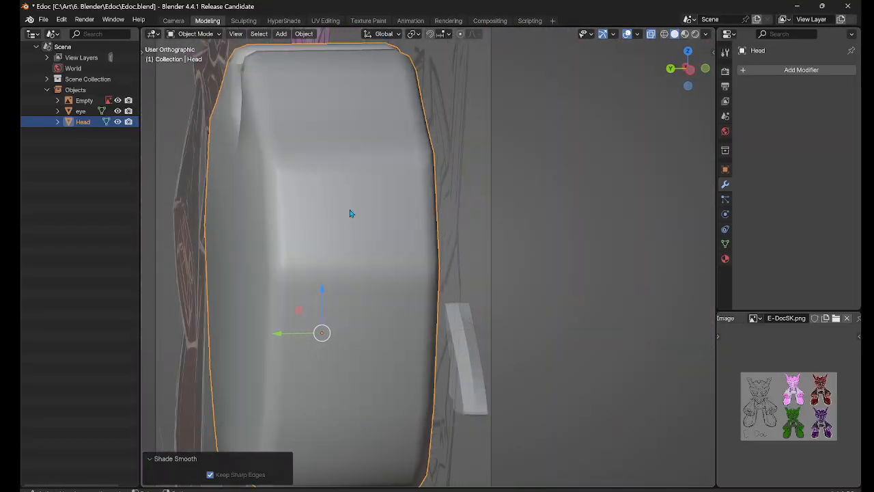
# Step: Select an edge loop across the head's side in Edit Mode, and return to Object Mode
pyautogui.click(351, 210)
pyautogui.rightClick(351, 203)
pyautogui.click(414, 209)
pyautogui.click(358, 179)
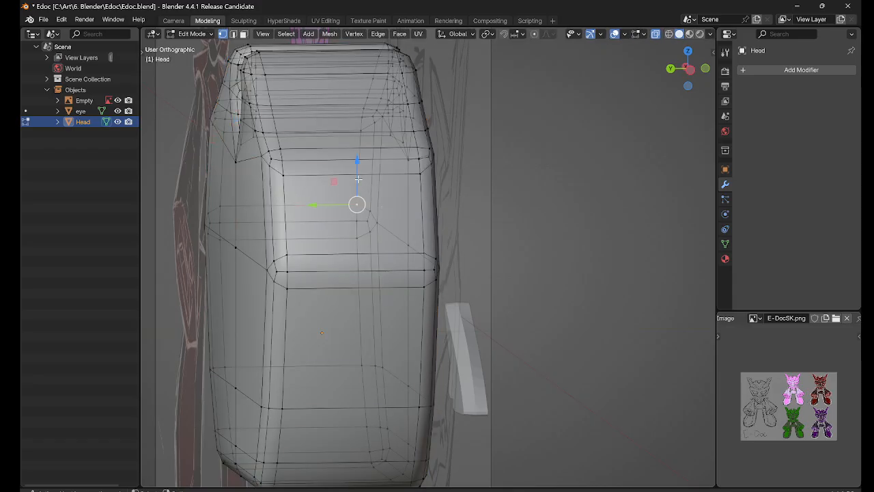
pyautogui.keyDown('alt'); pyautogui.click(325, 170); pyautogui.keyUp('alt')
pyautogui.rightClick(373, 203)
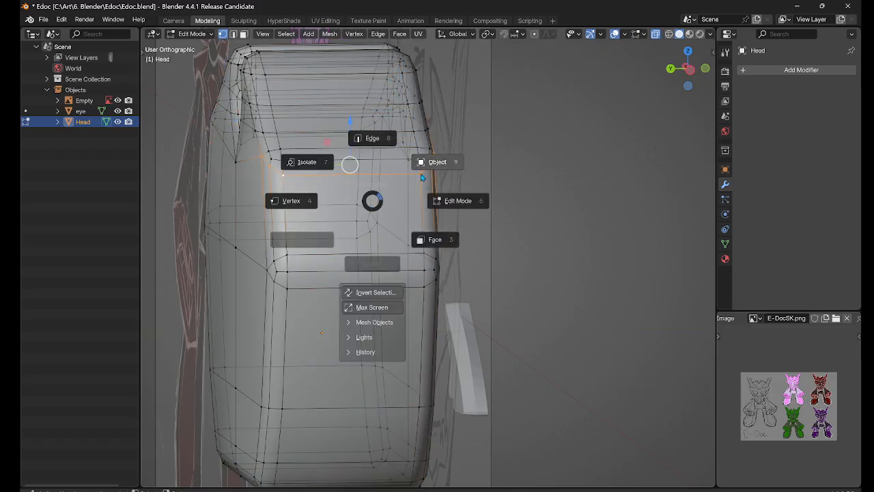
pyautogui.click(428, 168)
# Step: Examine the smooth-shaded head from different sides and select it again
pyautogui.click(469, 245)
pyautogui.click(524, 257)
pyautogui.moveTo(523, 257); pyautogui.dragTo(572, 282, button='middle')
pyautogui.scroll(-5, 515, 292)
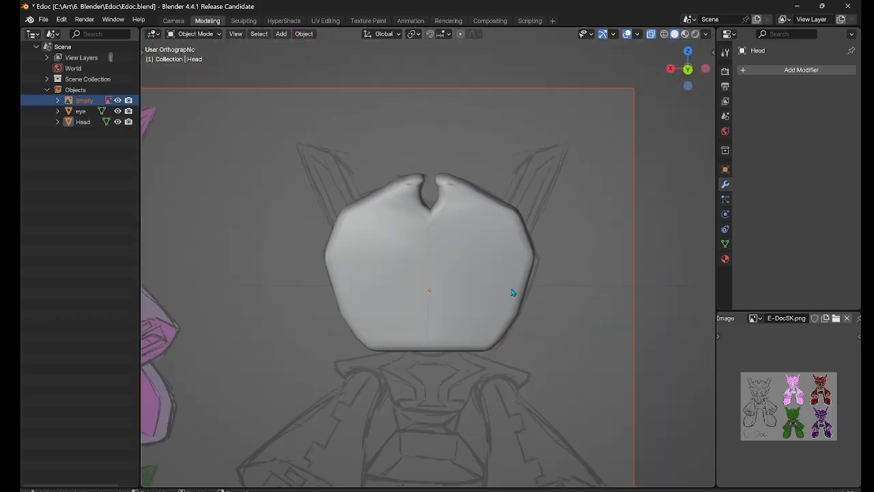
pyautogui.moveTo(512, 293); pyautogui.dragTo(154, 271, button='middle')
pyautogui.moveTo(194, 292); pyautogui.dragTo(359, 261, button='middle')
pyautogui.click(359, 261)
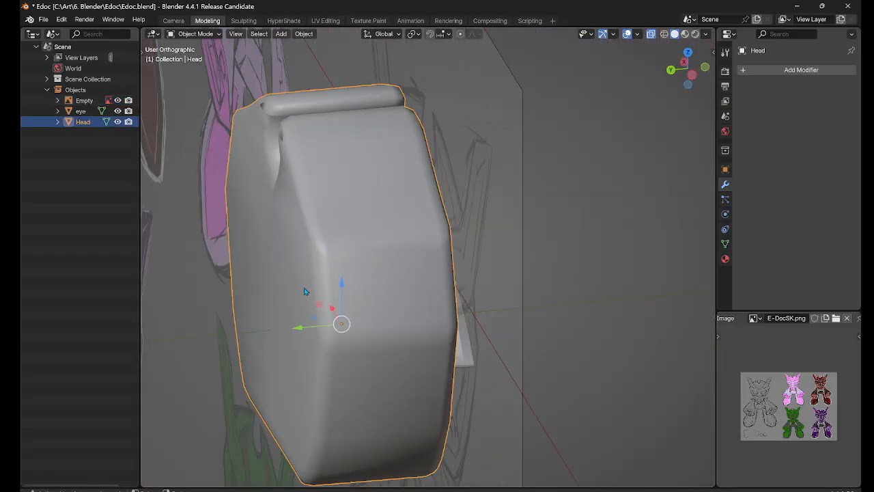
# Step: Enter Edit Mode with edge selection on the head and pick out individual edges of the bevel around its flat face
pyautogui.scroll(1, 329, 253)
pyautogui.press('Tab')
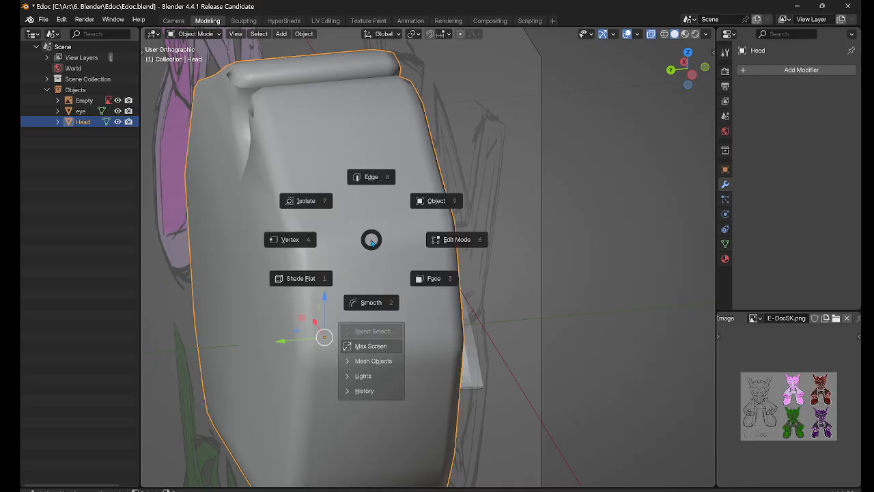
pyautogui.click(374, 180)
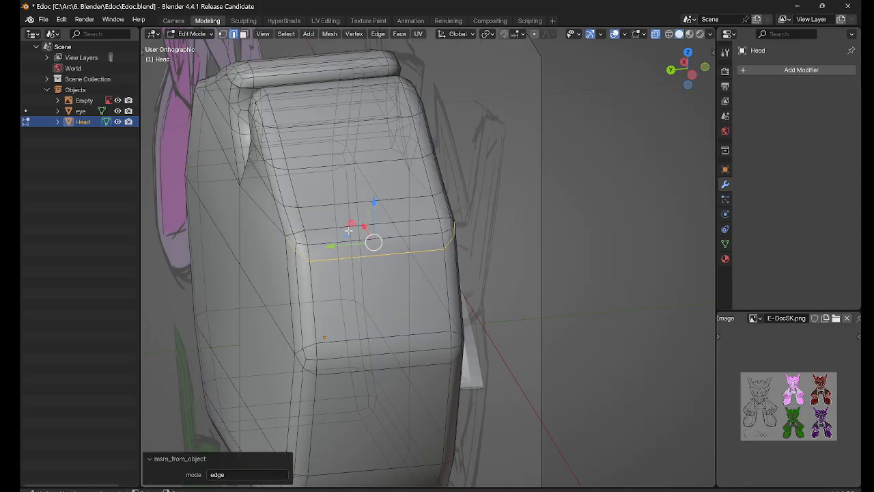
pyautogui.click(308, 302)
pyautogui.doubleClick(318, 322)
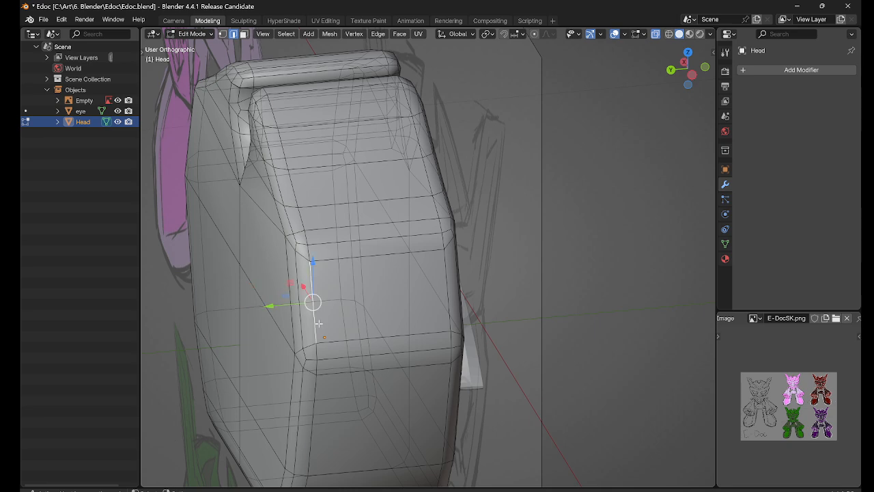
pyautogui.click(299, 306)
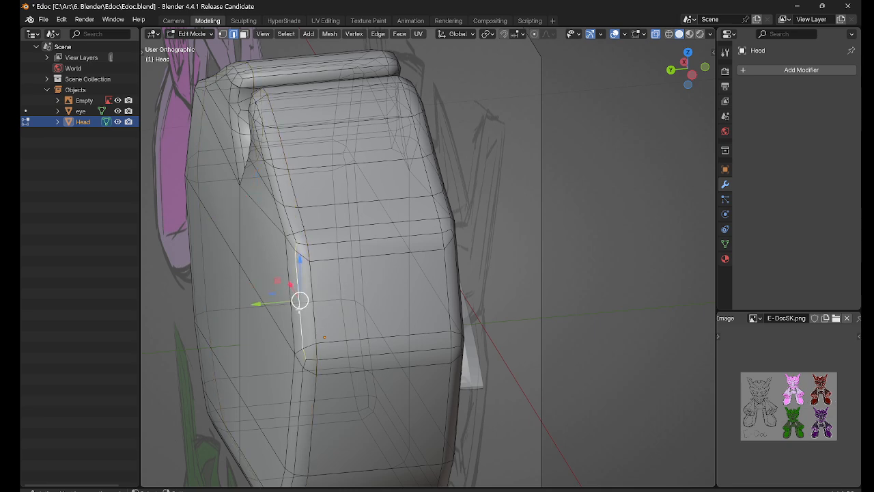
pyautogui.moveTo(298, 314); pyautogui.dragTo(274, 205, button='middle')
pyautogui.click(236, 197)
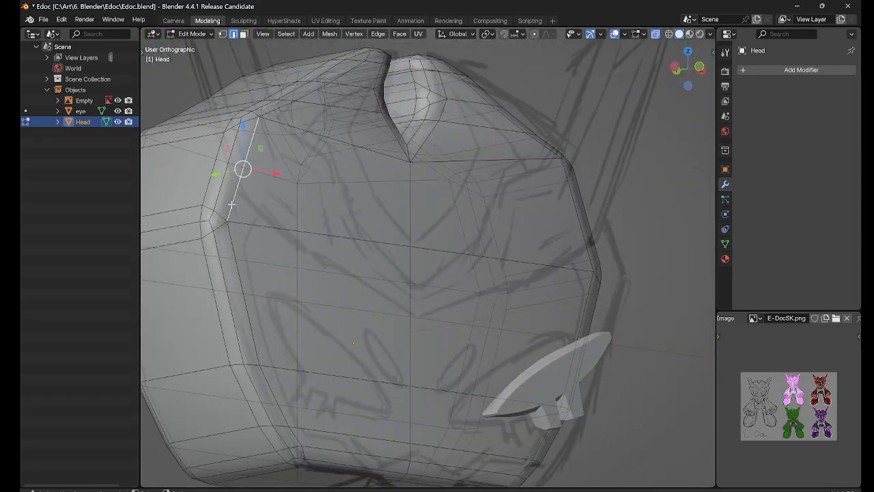
pyautogui.click(216, 202)
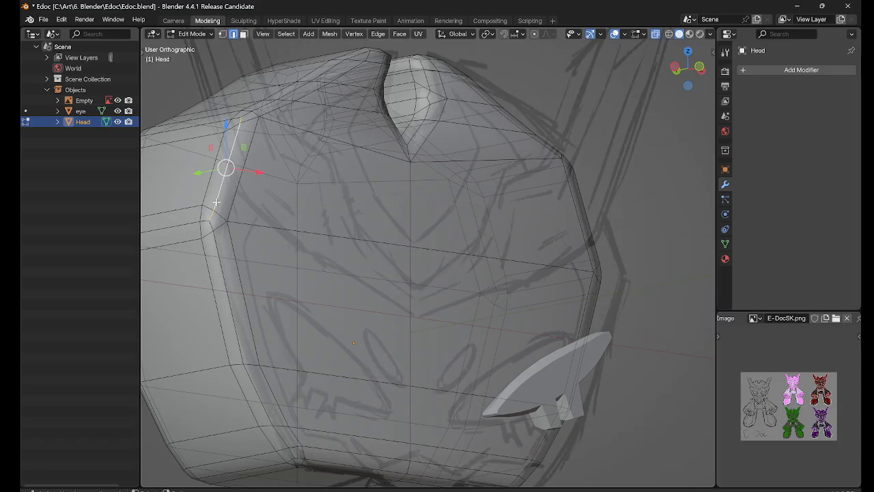
# Step: Select only the outer edge loop of the bevel running around the head's flat face and through the top notch
pyautogui.keyDown('alt'); pyautogui.click(211, 222); pyautogui.keyUp('alt')
pyautogui.keyDown('alt'); pyautogui.keyDown('shift'); pyautogui.click(207, 187); pyautogui.keyUp('shift'); pyautogui.keyUp('alt')
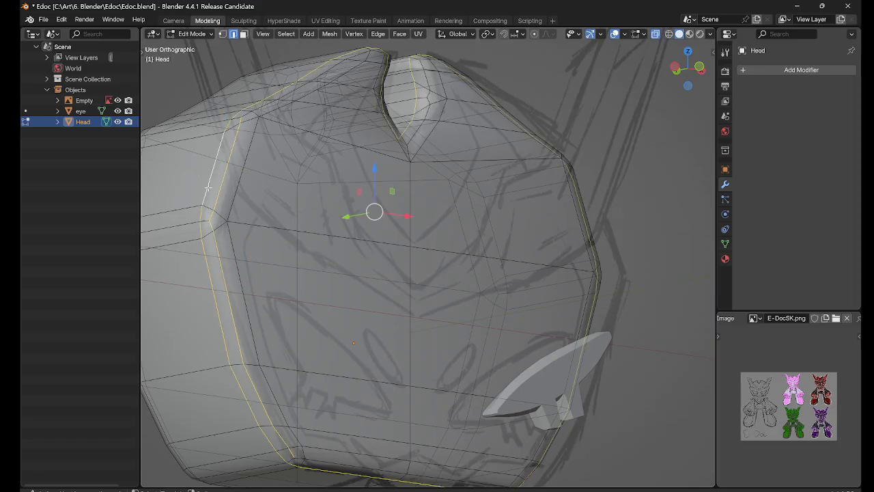
pyautogui.keyDown('alt'); pyautogui.click(251, 211); pyautogui.keyUp('alt')
pyautogui.keyDown('alt'); pyautogui.click(202, 188); pyautogui.keyUp('alt')
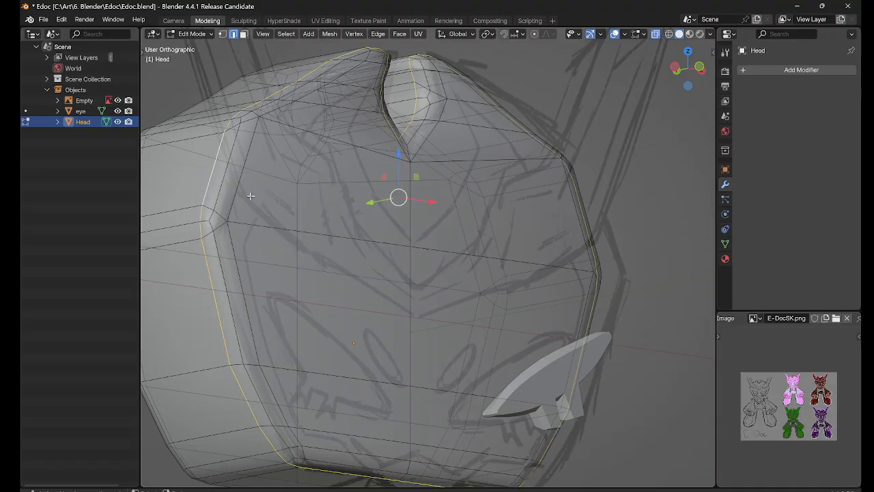
pyautogui.moveTo(250, 195); pyautogui.dragTo(340, 241, button='middle')
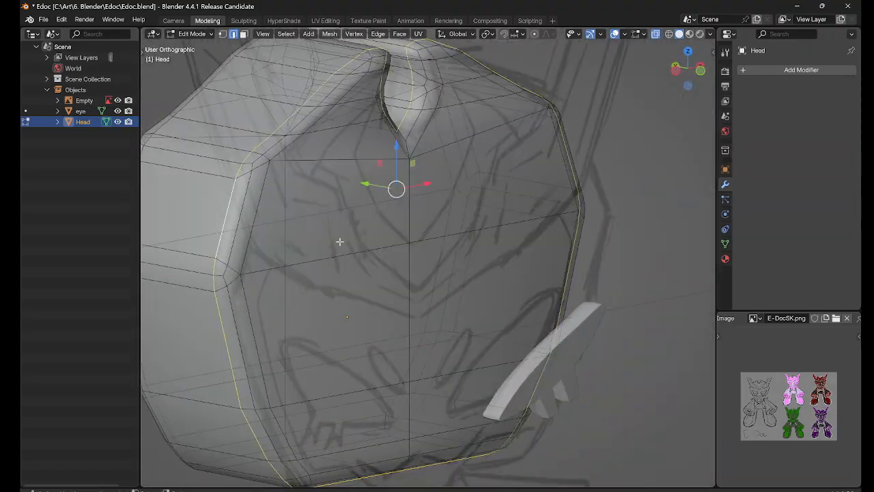
pyautogui.moveTo(224, 212); pyautogui.dragTo(362, 246, button='middle')
pyautogui.scroll(-4, 298, 205)
pyautogui.scroll(4, 367, 232)
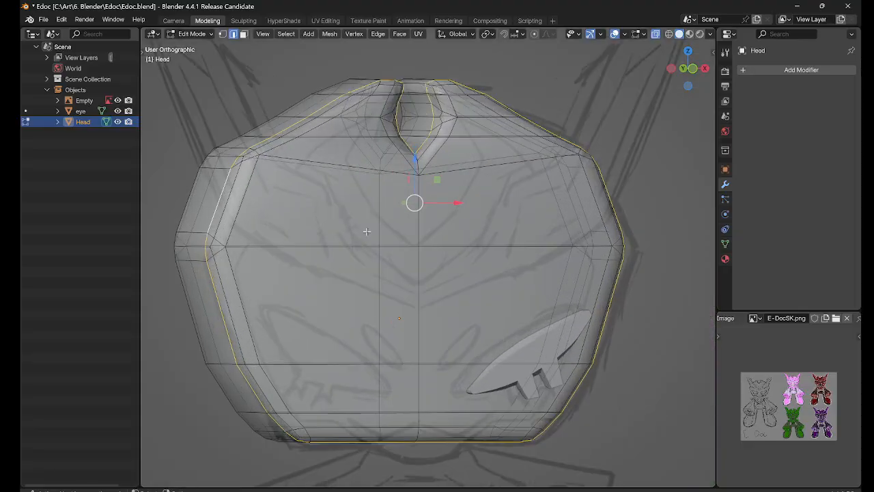
# Step: Mark the selected outer bevel loop around the head's flat face as sharp, and return to Object Mode
pyautogui.click(377, 34)
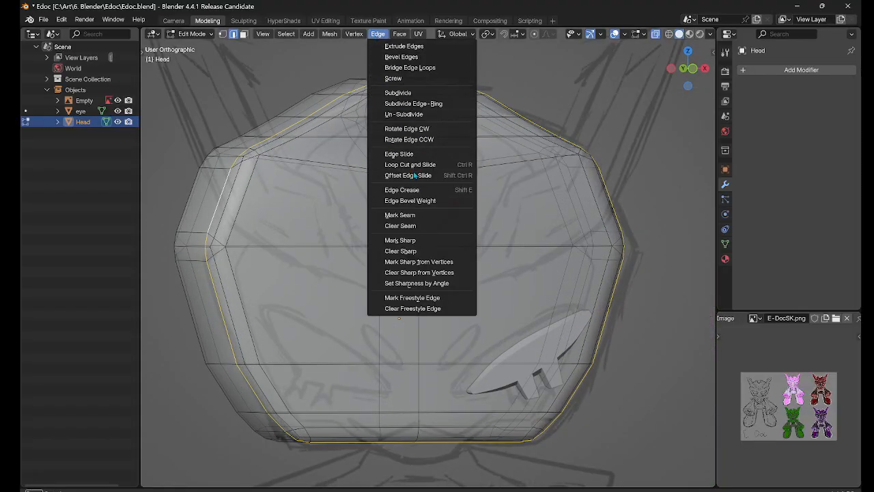
pyautogui.click(405, 243)
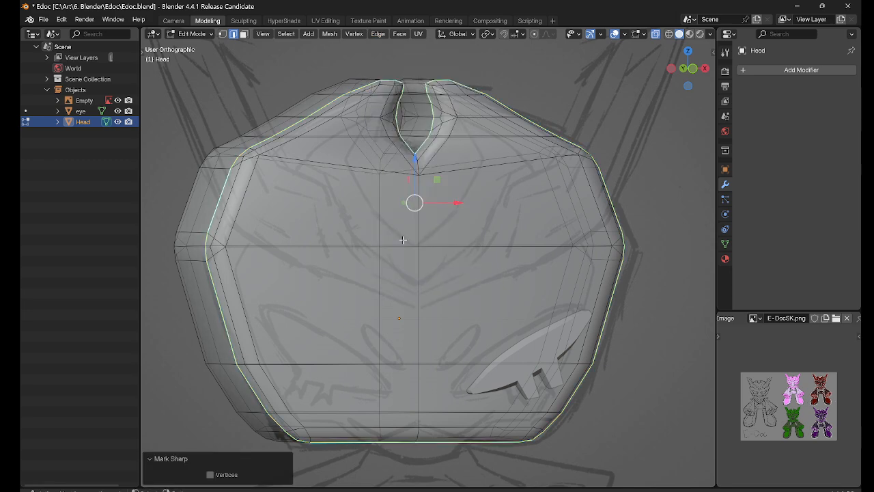
pyautogui.scroll(-3, 247, 284)
pyautogui.moveTo(248, 284); pyautogui.dragTo(292, 259, button='right')
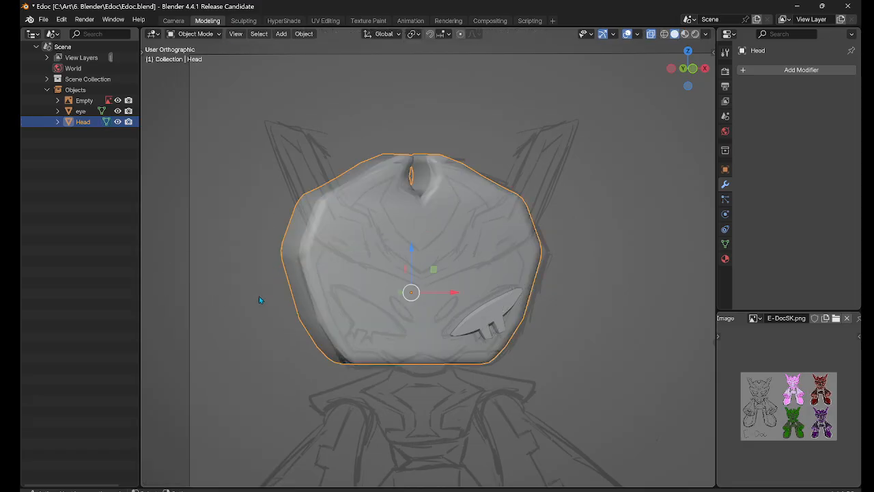
# Step: Hide the reference image and examine the head's shading from the front without it
pyautogui.moveTo(259, 296); pyautogui.dragTo(453, 343, button='middle')
pyautogui.click(459, 328)
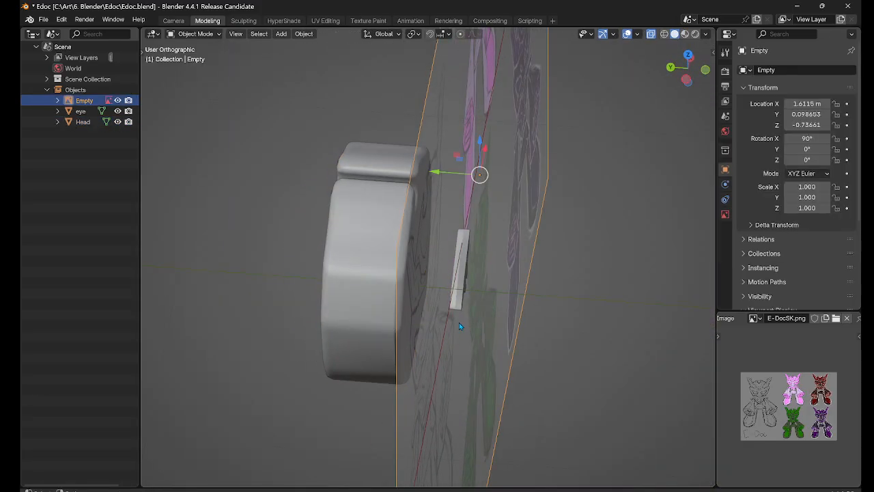
pyautogui.press('h')
pyautogui.moveTo(417, 307); pyautogui.dragTo(489, 280, button='middle')
pyautogui.scroll(5, 489, 258)
pyautogui.scroll(-5, 462, 280)
pyautogui.scroll(-3, 447, 271)
pyautogui.scroll(2, 450, 300)
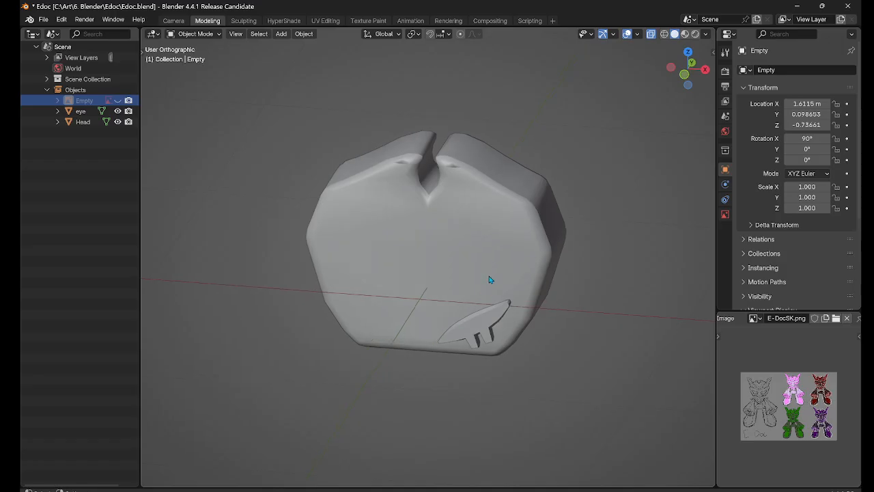
# Step: Inspect the sharp-marked loop on the head in Edit Mode, then return to Object Mode and clear the selection
pyautogui.moveTo(437, 217); pyautogui.dragTo(500, 224, button='right')
pyautogui.click(433, 226)
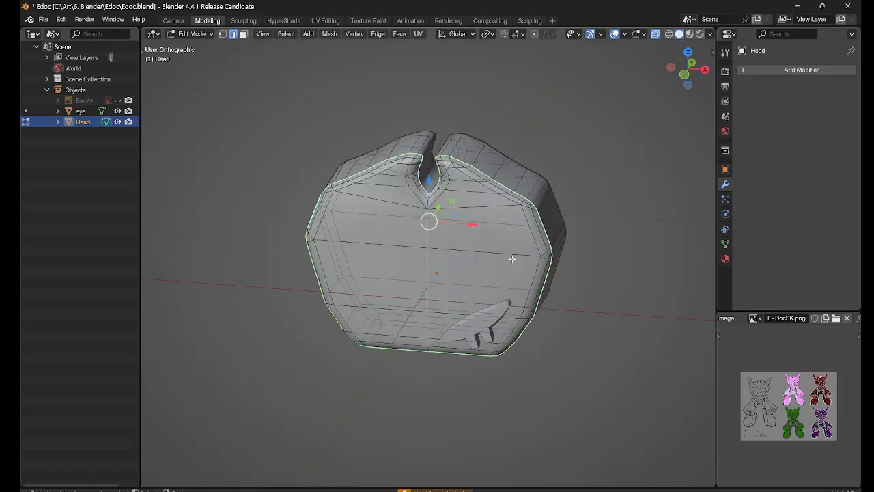
pyautogui.moveTo(411, 251); pyautogui.dragTo(332, 250, button='right')
pyautogui.click(191, 236)
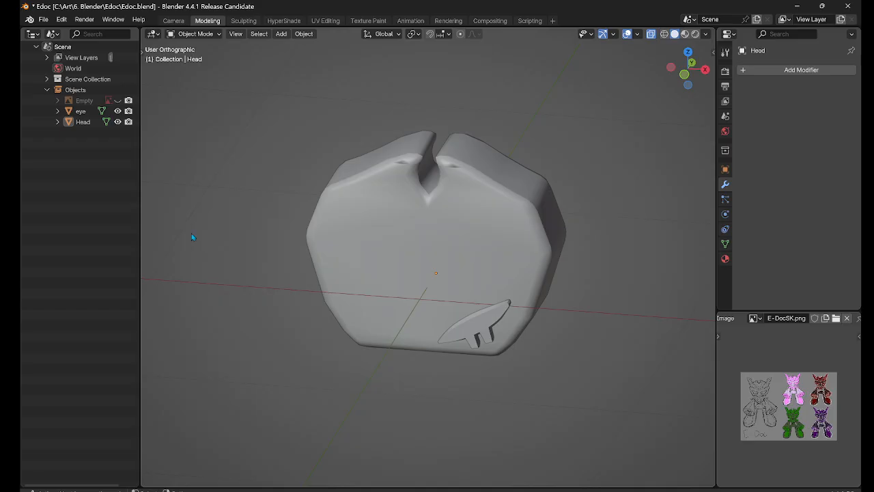
# Step: Try to unhide the Empty reference image by selecting it in the object list
pyautogui.click(57, 100)
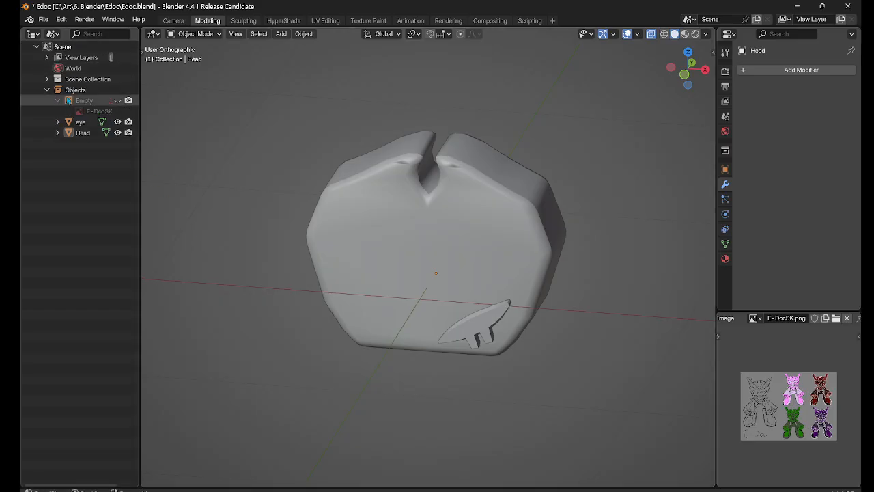
pyautogui.click(99, 101)
pyautogui.hotkey('shift', 'h')
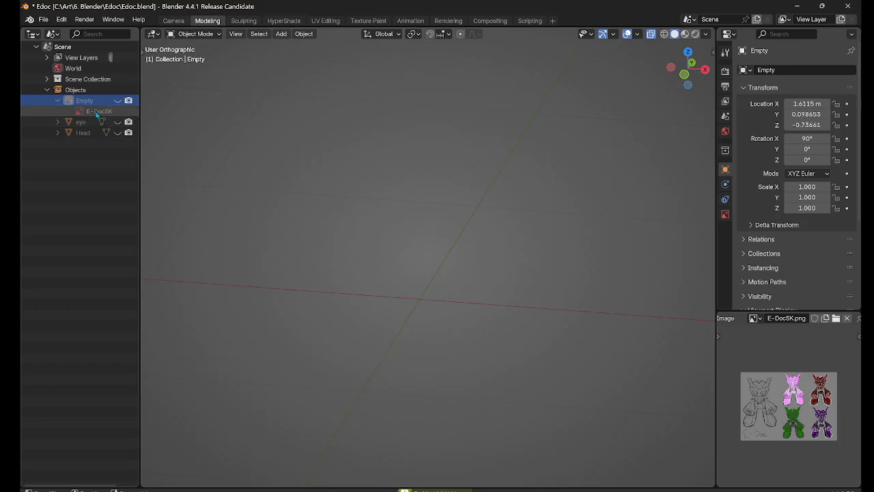
pyautogui.click(83, 132)
pyautogui.click(82, 122)
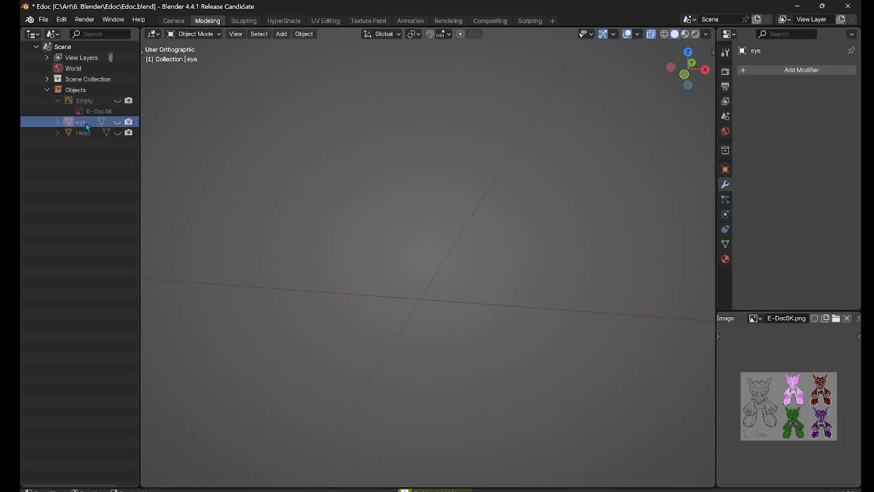
pyautogui.click(88, 135)
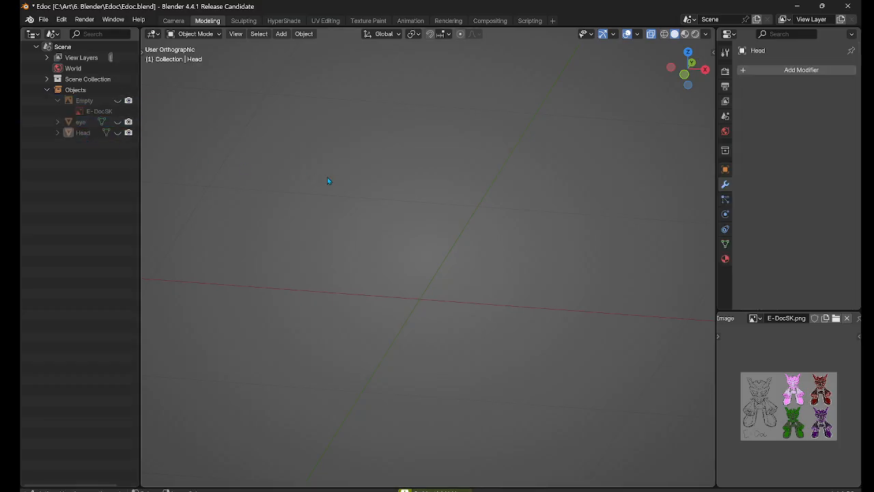
pyautogui.click(73, 122)
pyautogui.click(75, 89)
pyautogui.click(84, 101)
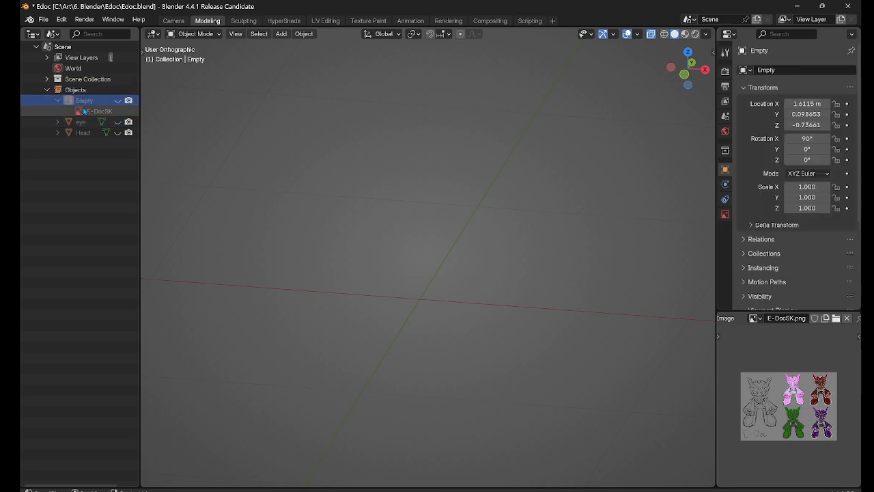
# Step: Turn the viewport visibility of the Empty, eye and Head objects back on
pyautogui.click(118, 100)
pyautogui.click(117, 122)
pyautogui.click(117, 132)
pyautogui.moveTo(294, 185); pyautogui.dragTo(250, 193, button='middle')
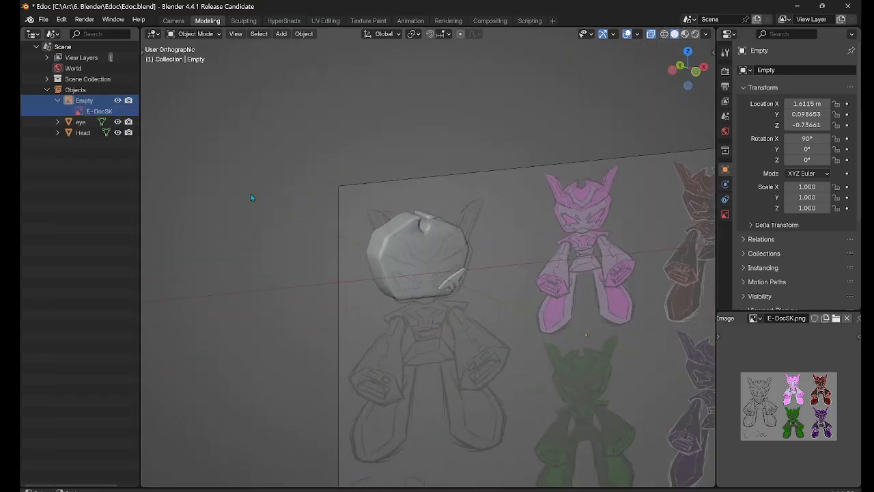
# Step: Isolate the reference image by hiding the unselected objects, and make the eye and Head visible again
pyautogui.click(89, 106)
pyautogui.click(82, 133)
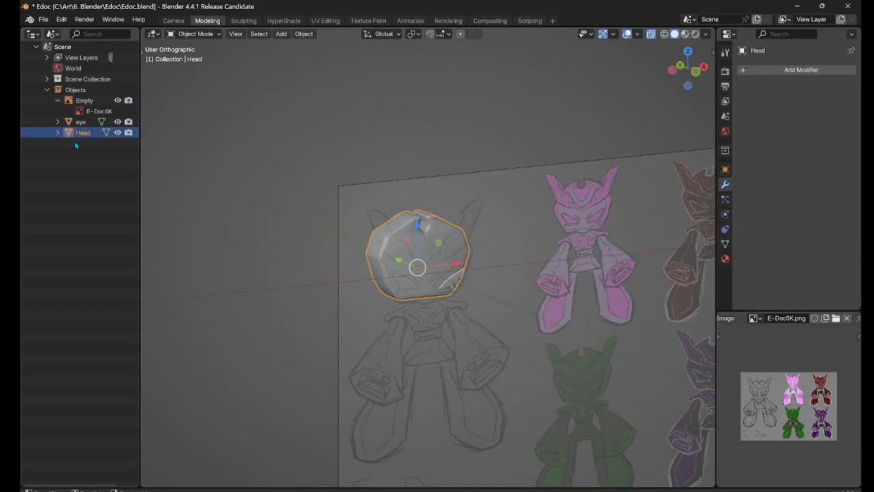
pyautogui.click(85, 101)
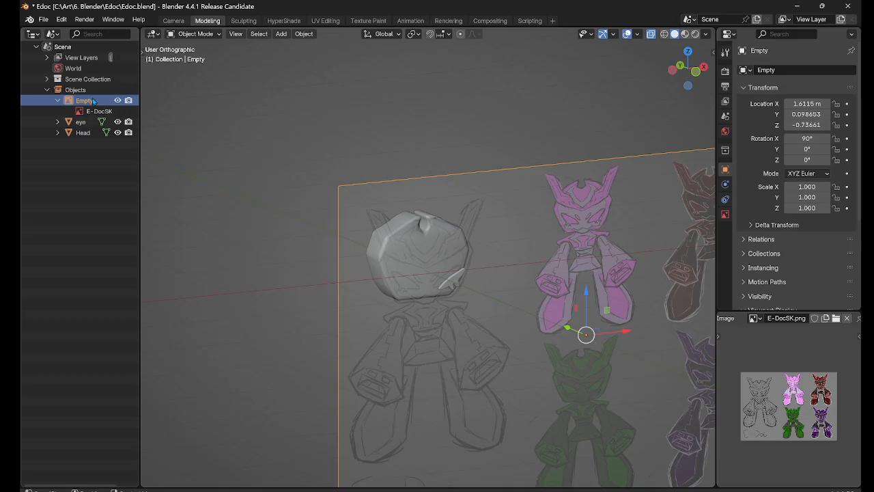
pyautogui.hotkey('shift', 'h')
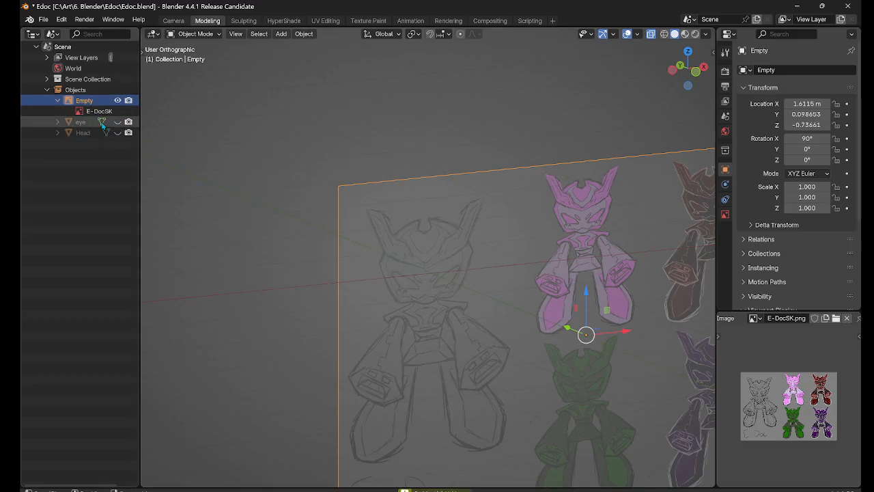
pyautogui.moveTo(117, 132); pyautogui.dragTo(117, 121)
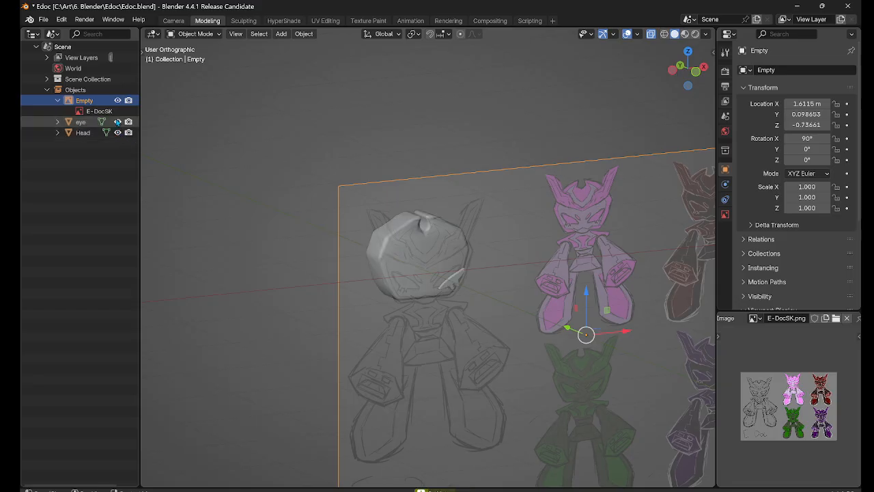
# Step: Hide the reference image once more and restore its visibility from the object list
pyautogui.click(224, 166)
pyautogui.scroll(-6, 273, 198)
pyautogui.moveTo(303, 212); pyautogui.dragTo(471, 286, button='middle')
pyautogui.scroll(6, 365, 245)
pyautogui.click(585, 255)
pyautogui.keyDown('shift'); pyautogui.moveTo(573, 255); pyautogui.dragTo(356, 225, button='middle'); pyautogui.keyUp('shift')
pyautogui.press('h')
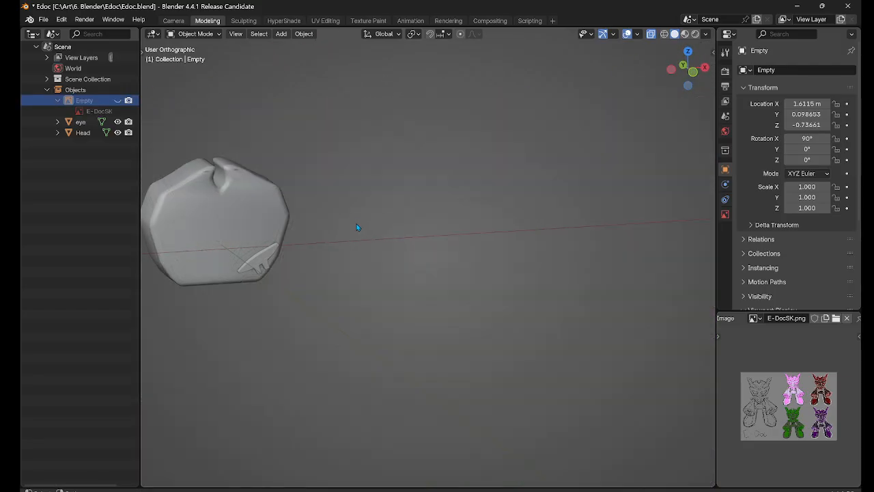
pyautogui.click(117, 100)
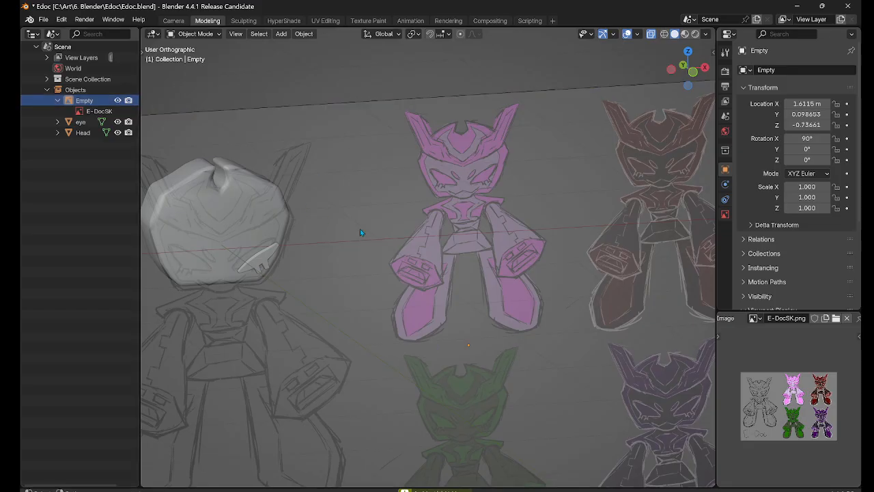
pyautogui.scroll(-2, 360, 232)
# Step: Look up how to unhide objects in the Blender tips of the Google Docs document, and switch back to Blender
pyautogui.click(565, 453)
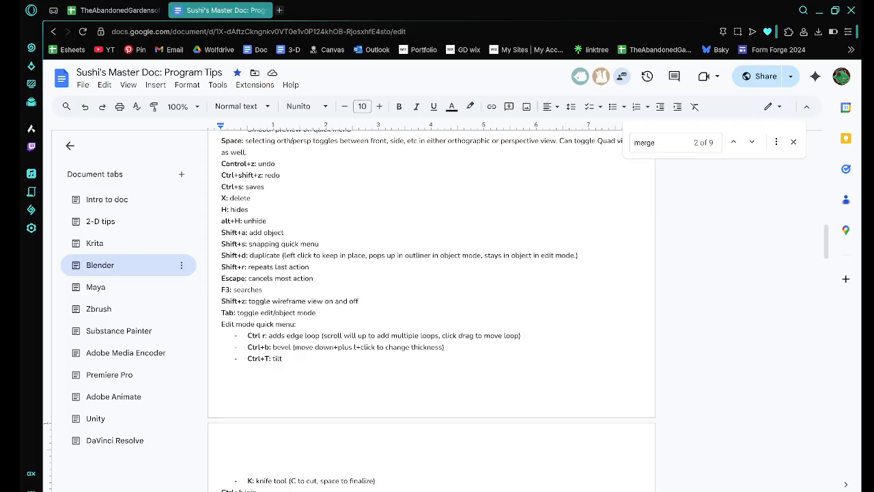
pyautogui.scroll(-5, 362, 374)
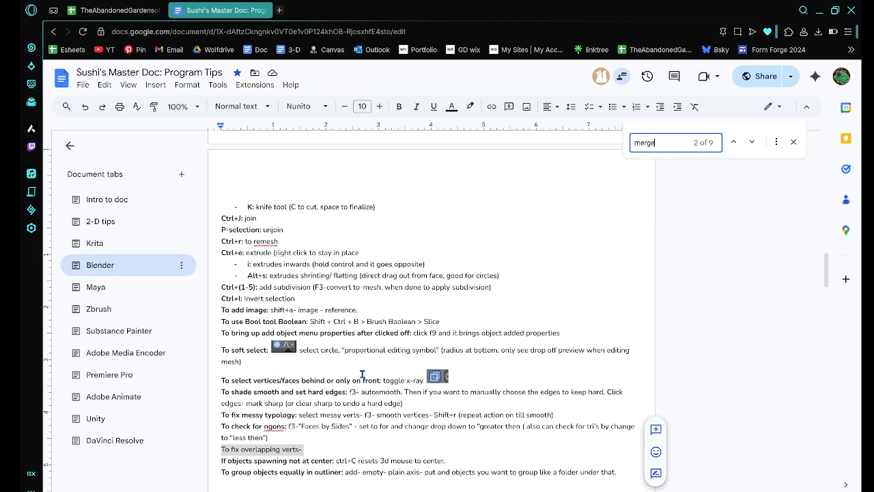
pyautogui.scroll(5, 362, 374)
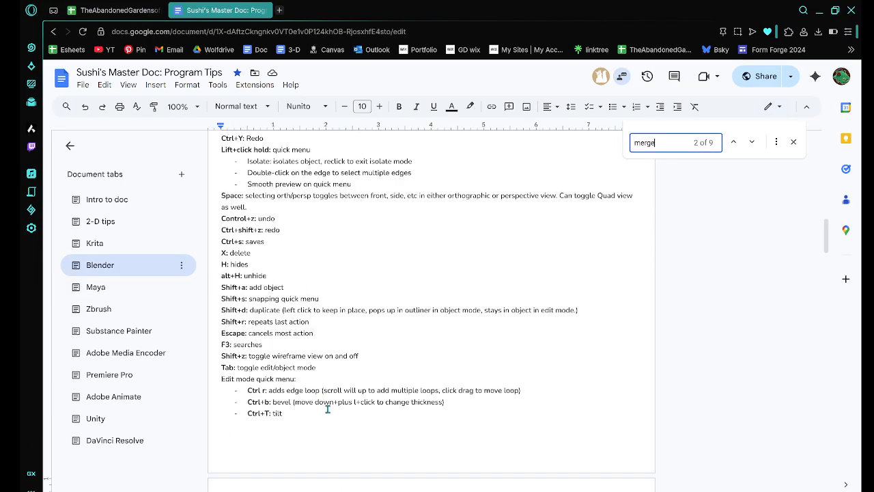
pyautogui.moveTo(222, 276); pyautogui.dragTo(274, 281)
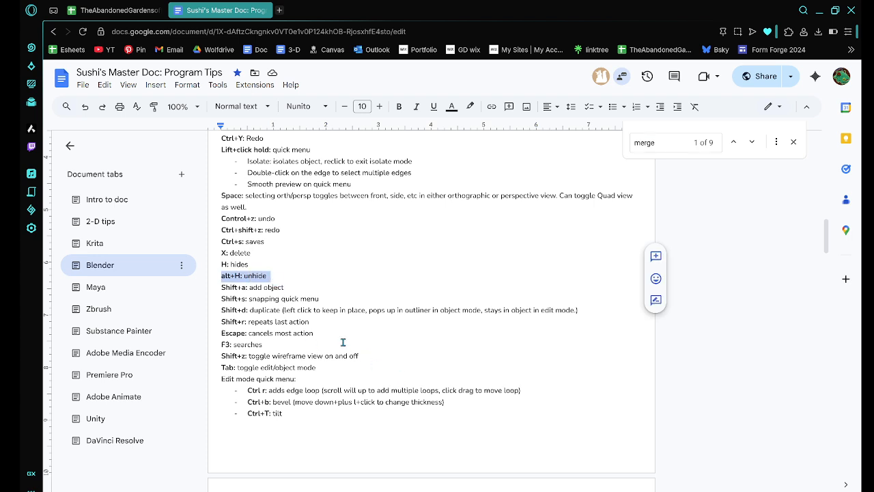
pyautogui.moveTo(585, 490)
pyautogui.click(585, 456)
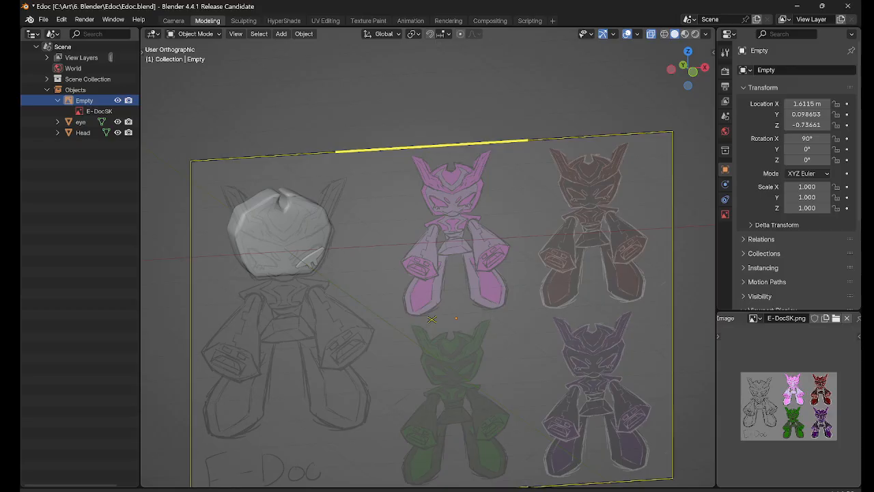
# Step: Apply smooth shading to the eye object on the head
pyautogui.scroll(-4, 435, 361)
pyautogui.scroll(4, 417, 347)
pyautogui.moveTo(415, 344); pyautogui.dragTo(437, 280, button='middle')
pyautogui.scroll(6, 437, 273)
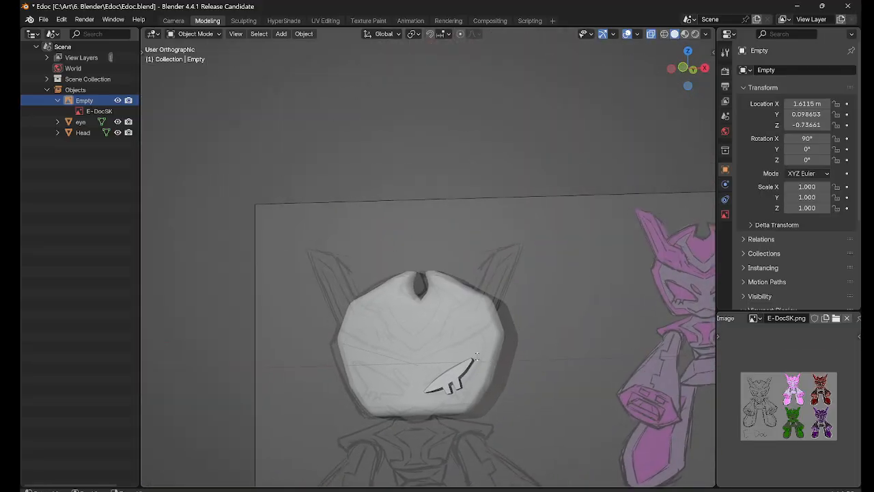
pyautogui.scroll(8, 441, 260)
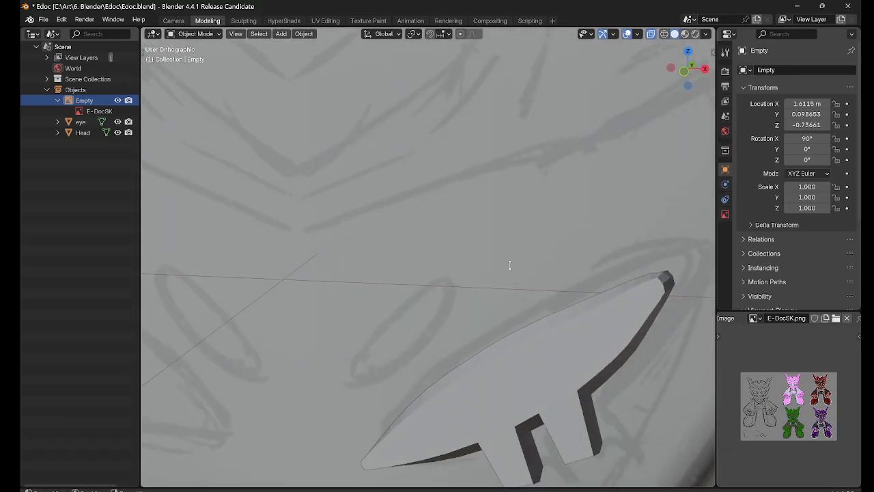
pyautogui.click(547, 369)
pyautogui.keyDown('alt'); pyautogui.moveTo(547, 369); pyautogui.dragTo(492, 287, button='middle'); pyautogui.keyUp('alt')
pyautogui.rightClick(491, 280)
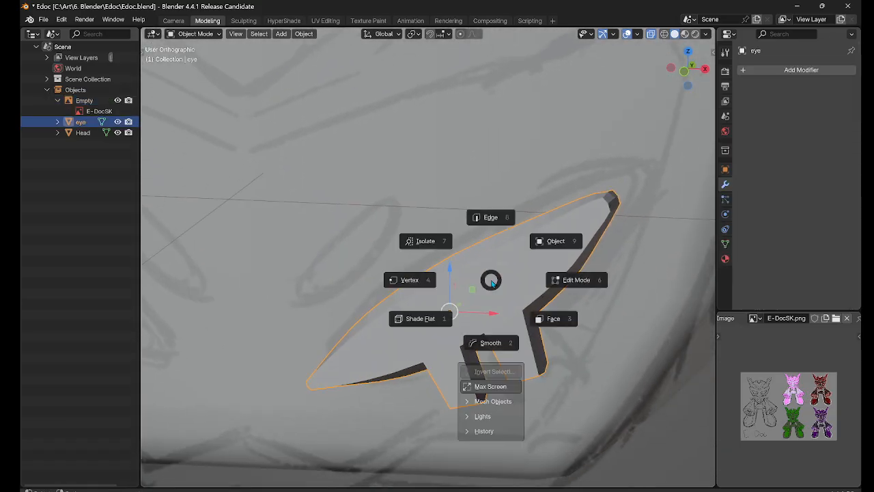
pyautogui.moveTo(491, 279); pyautogui.dragTo(560, 249, button='right')
pyautogui.rightClick(524, 259)
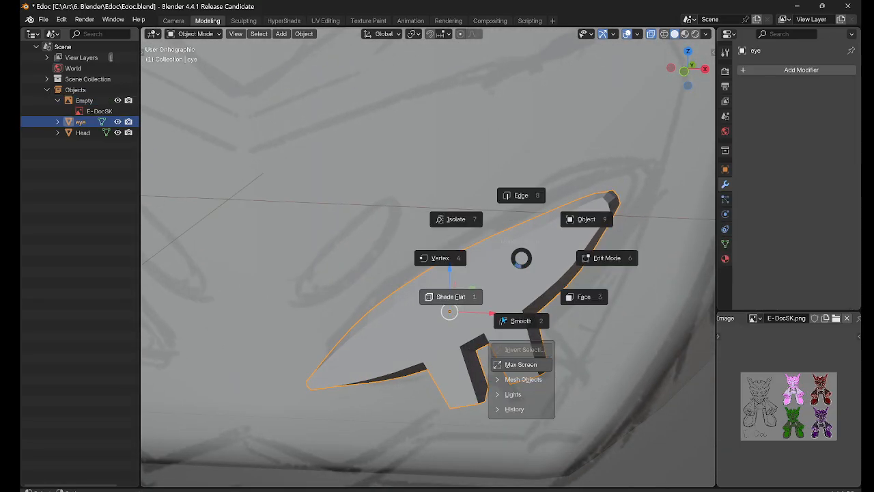
pyautogui.click(502, 332)
pyautogui.moveTo(500, 340); pyautogui.dragTo(493, 353, button='middle')
pyautogui.scroll(-6, 493, 355)
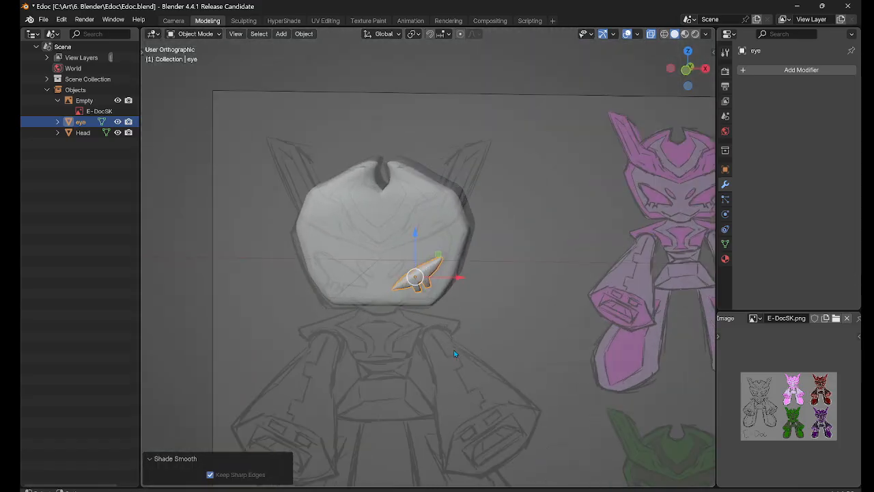
# Step: Enter Edit Mode with edge selection on the eye and select the edge loop running around its outline
pyautogui.scroll(8, 451, 342)
pyautogui.rightClick(441, 336)
pyautogui.click(438, 276)
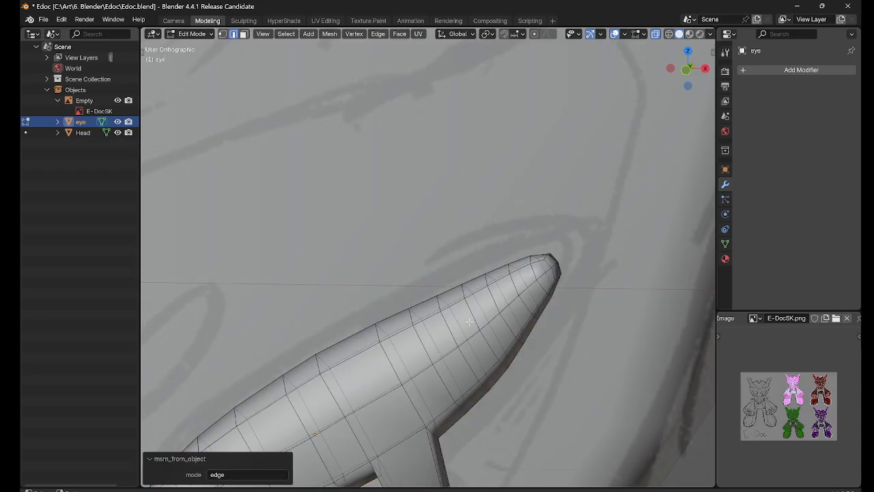
pyautogui.scroll(3, 470, 326)
pyautogui.click(425, 333)
pyautogui.doubleClick(424, 333)
pyautogui.keyDown('shift'); pyautogui.moveTo(410, 410); pyautogui.dragTo(443, 198, button='middle'); pyautogui.keyUp('shift')
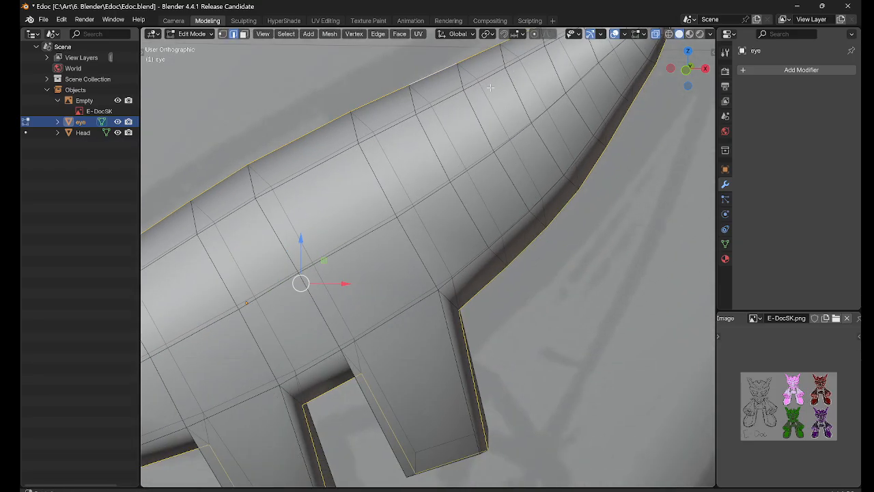
pyautogui.scroll(-4, 448, 199)
pyautogui.keyDown('shift'); pyautogui.moveTo(512, 415); pyautogui.dragTo(423, 244, button='middle'); pyautogui.keyUp('shift')
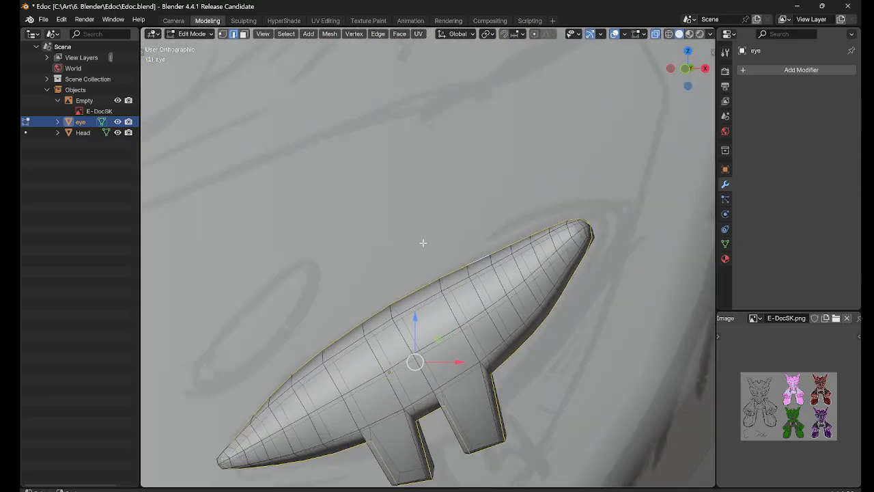
# Step: Mark the eye's selected outline loop as sharp, and return to Object Mode
pyautogui.rightClick(423, 246)
pyautogui.click(416, 183)
pyautogui.click(377, 34)
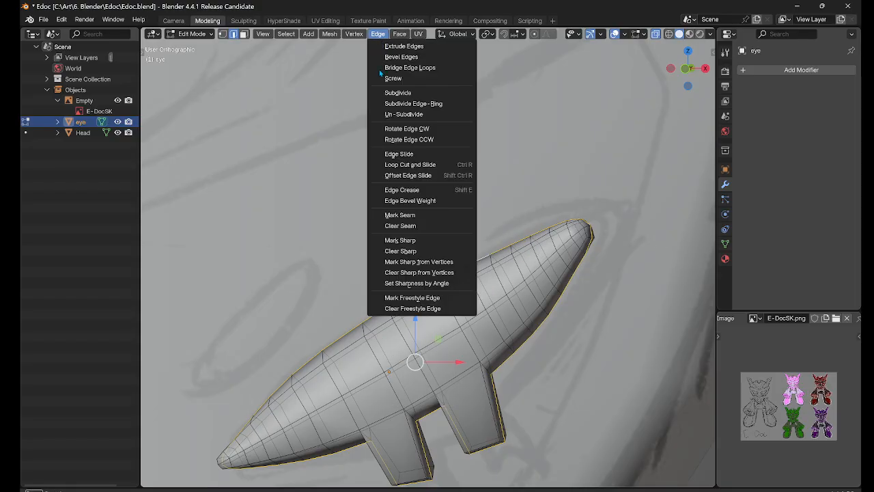
pyautogui.click(416, 243)
pyautogui.scroll(-6, 429, 251)
pyautogui.rightClick(437, 262)
pyautogui.click(504, 238)
# Step: Hide the Empty reference image to check the shaded models, and select the eye
pyautogui.hotkey('ctrl', 'i')
pyautogui.moveTo(511, 244); pyautogui.dragTo(539, 309, button='middle')
pyautogui.scroll(-2, 514, 295)
pyautogui.keyDown('shift'); pyautogui.moveTo(423, 292); pyautogui.dragTo(641, 398, button='middle'); pyautogui.keyUp('shift')
pyautogui.moveTo(536, 368); pyautogui.dragTo(583, 379, button='middle')
pyautogui.click(613, 362)
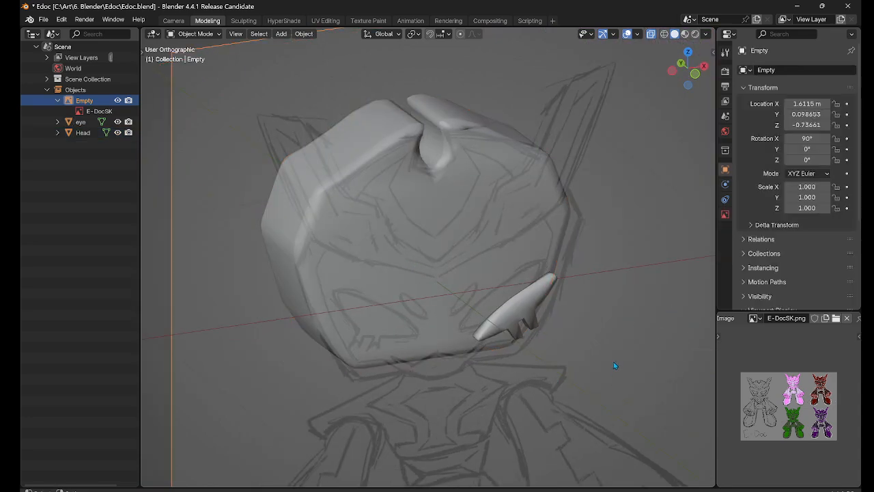
pyautogui.scroll(-5, 608, 362)
pyautogui.press('h')
pyautogui.scroll(6, 600, 345)
pyautogui.click(570, 326)
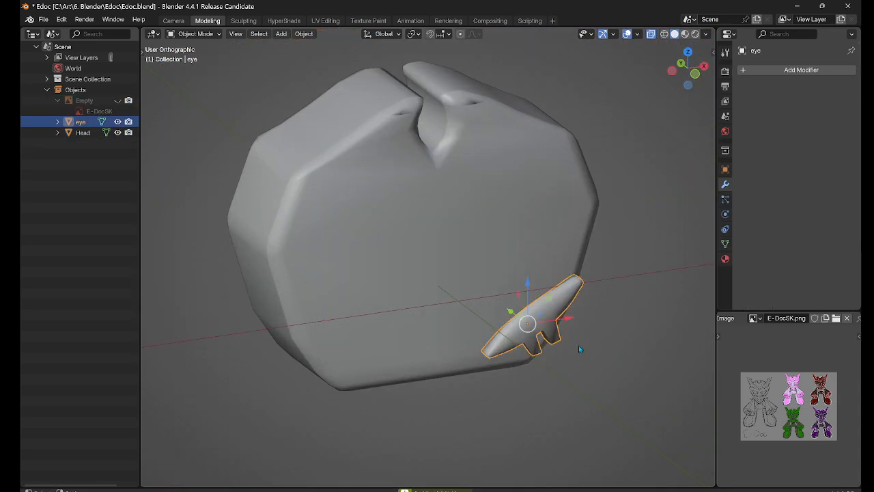
# Step: Move the eye about 0.123 m along the Y axis toward the head's front face
pyautogui.press('g')
pyautogui.press('y')
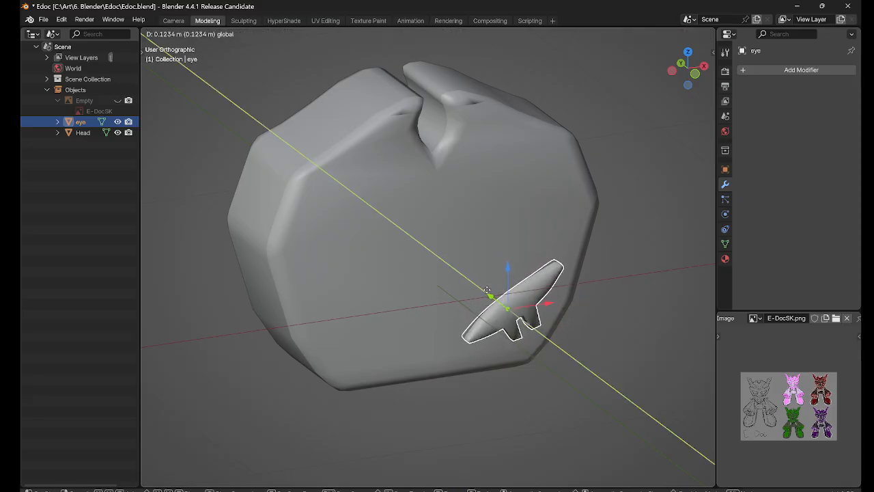
pyautogui.click(509, 326)
pyautogui.moveTo(508, 323); pyautogui.dragTo(382, 285, button='middle')
pyautogui.scroll(2, 423, 297)
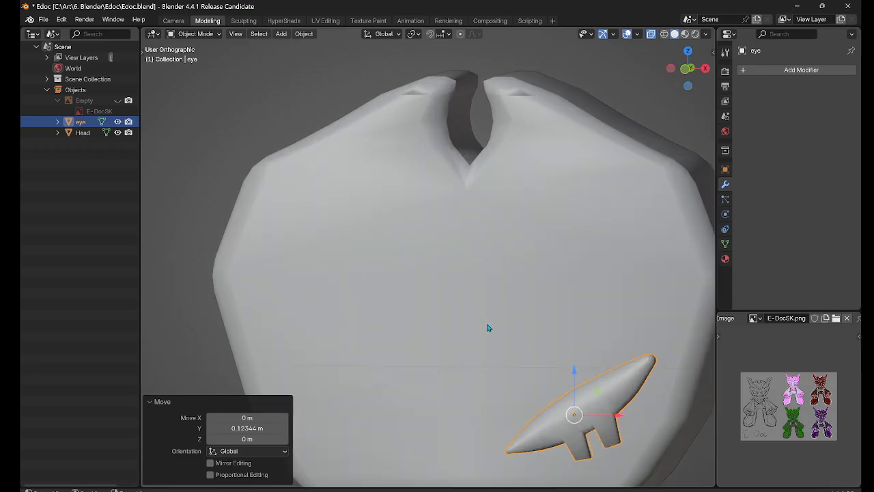
pyautogui.moveTo(487, 327); pyautogui.dragTo(495, 333, button='middle')
pyautogui.scroll(-4, 564, 224)
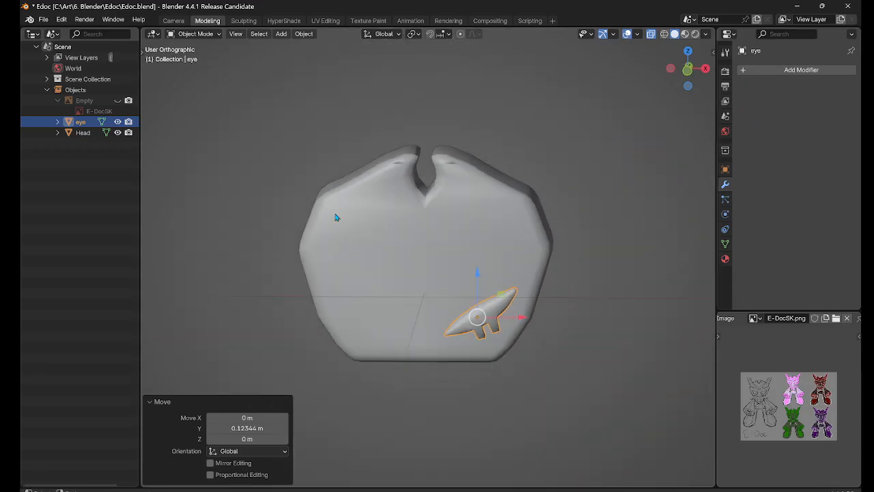
# Step: Show the Empty reference image to compare the eye placement with the sketch, and reselect the eye
pyautogui.click(84, 100)
pyautogui.click(117, 100)
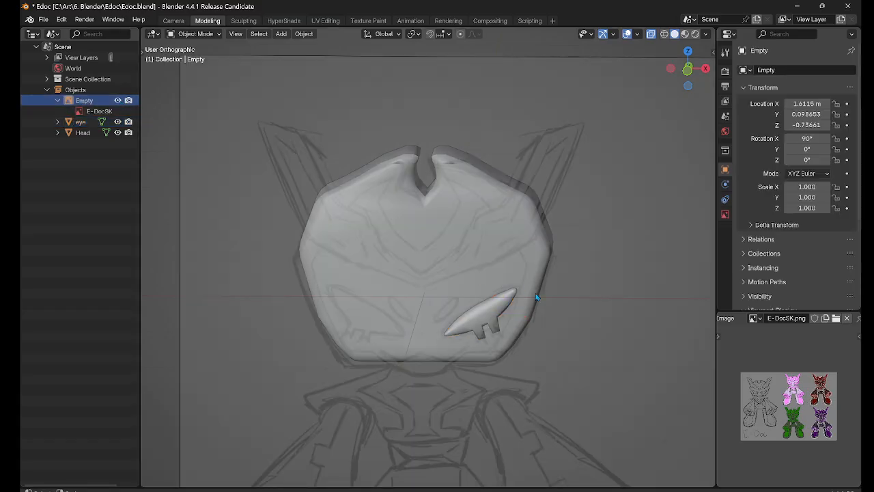
pyautogui.click(479, 325)
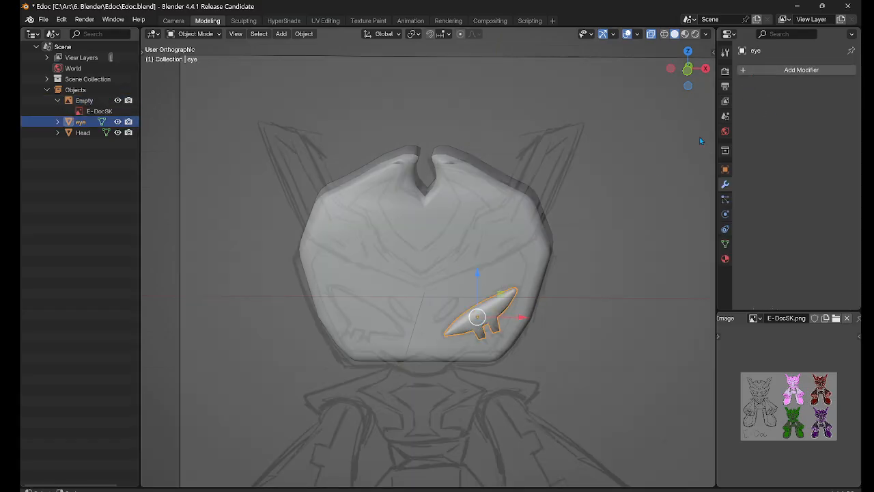
pyautogui.rightClick(540, 192)
pyautogui.click(601, 155)
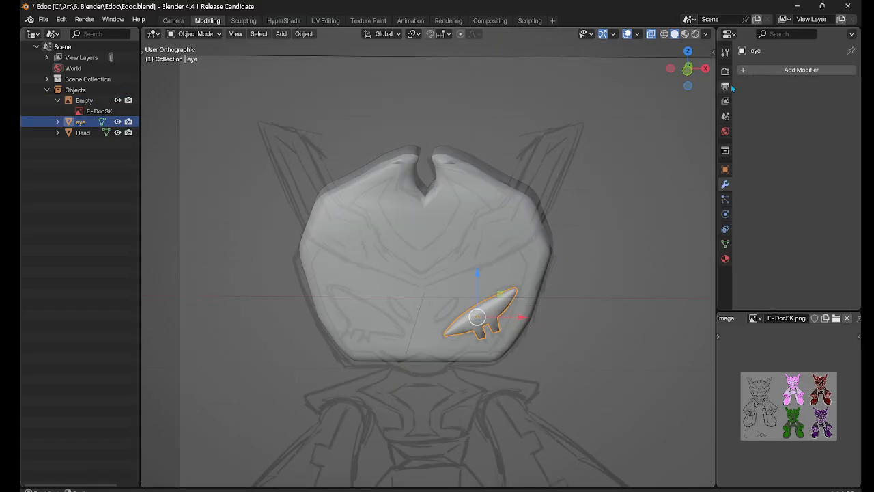
# Step: Add a Mirror modifier to the eye object
pyautogui.click(776, 71)
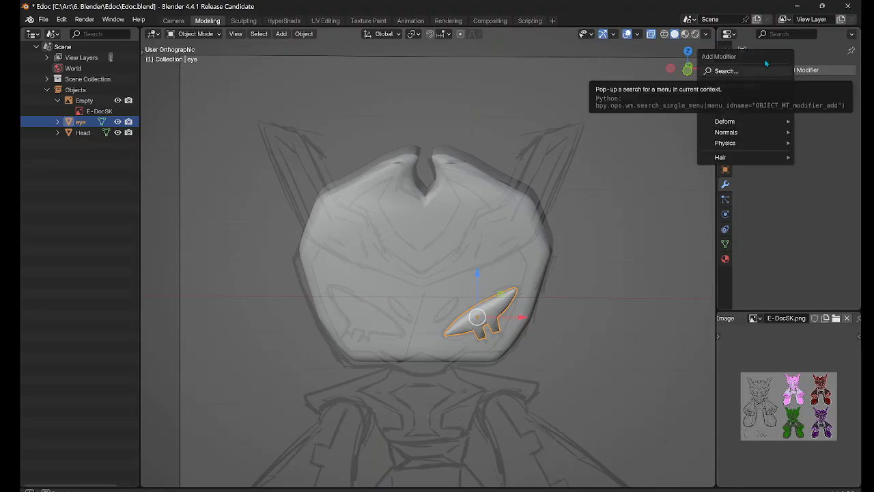
pyautogui.click(741, 71)
pyautogui.write('mirror')
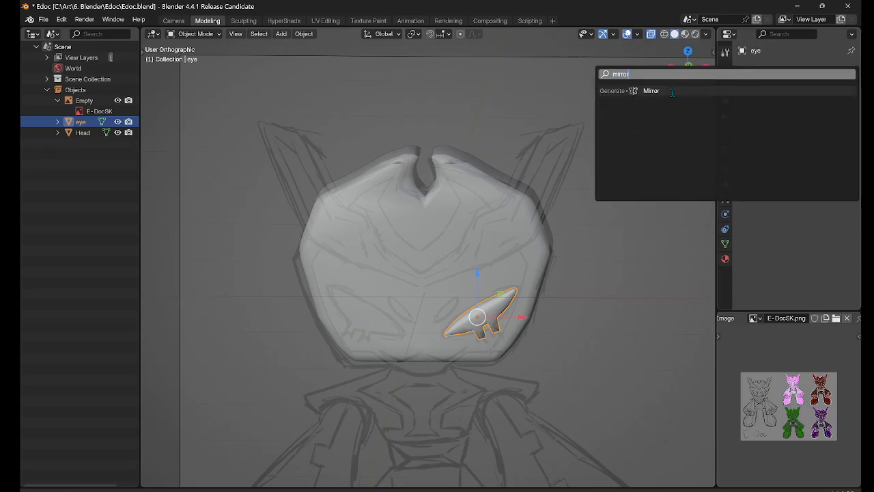
pyautogui.click(673, 93)
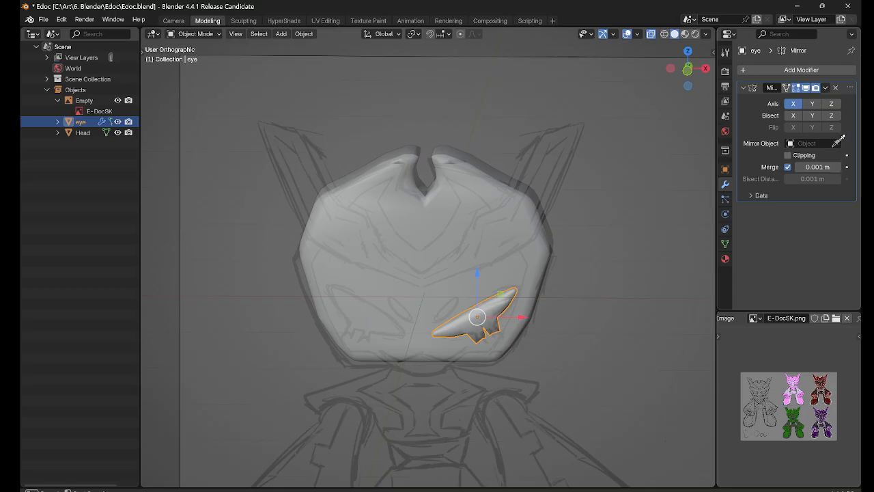
# Step: Hide the Empty reference image and set Head as the mirror object of the eye's Mirror modifier
pyautogui.click(117, 100)
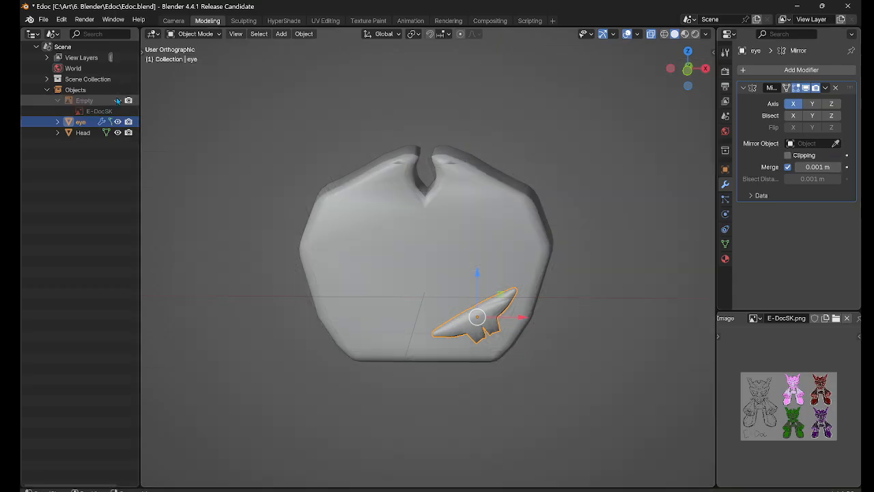
pyautogui.click(830, 143)
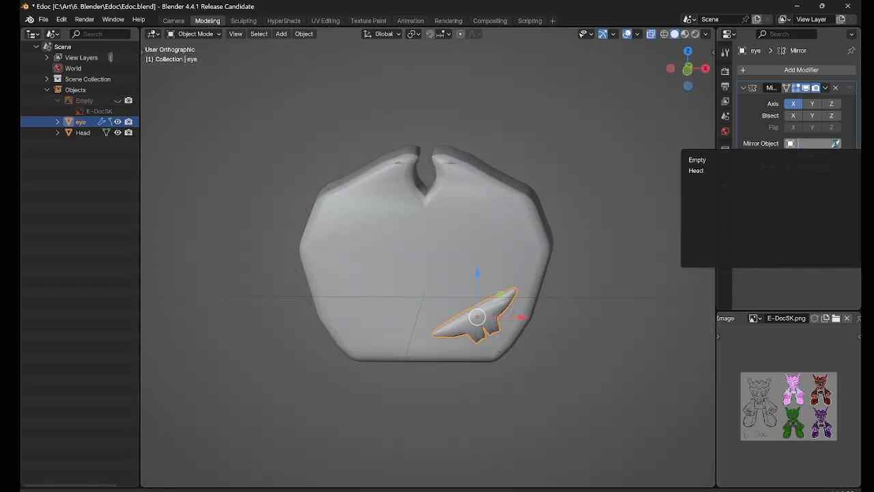
pyautogui.click(845, 130)
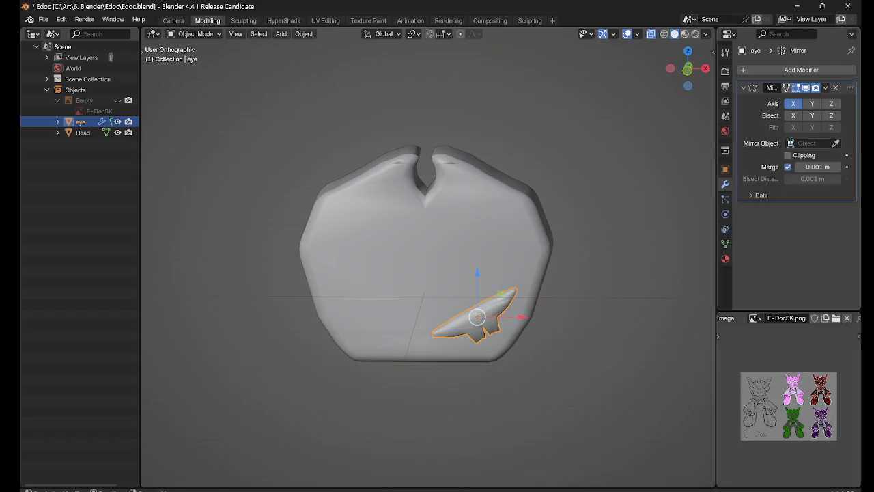
pyautogui.click(798, 143)
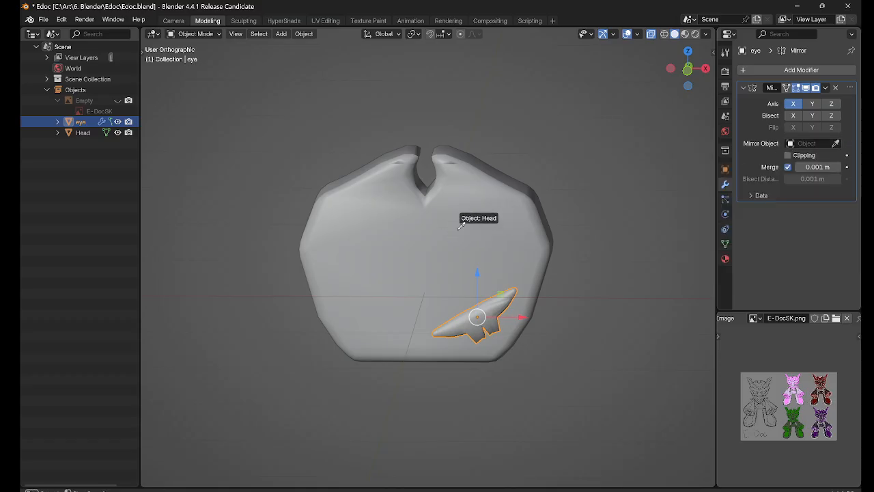
pyautogui.click(477, 240)
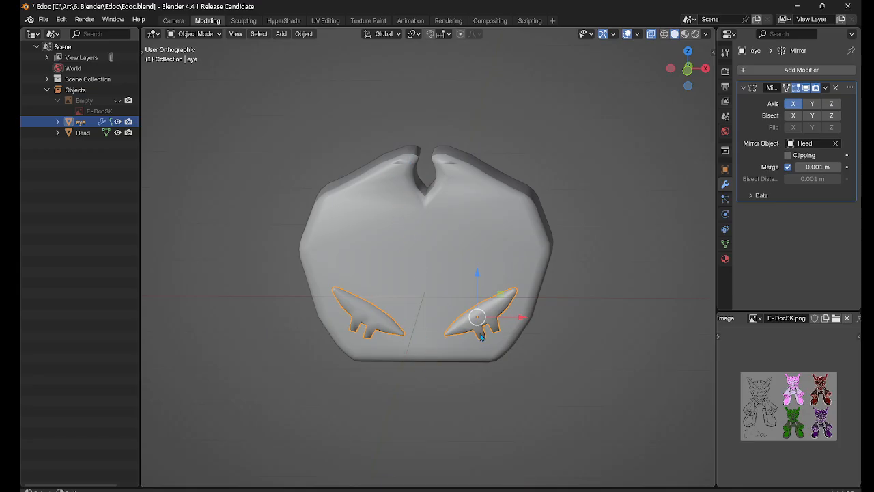
# Step: Inspect the eye's mesh and its mirrored copy in Edit Mode, and return to Object Mode
pyautogui.scroll(-3, 480, 334)
pyautogui.scroll(7, 448, 332)
pyautogui.rightClick(463, 324)
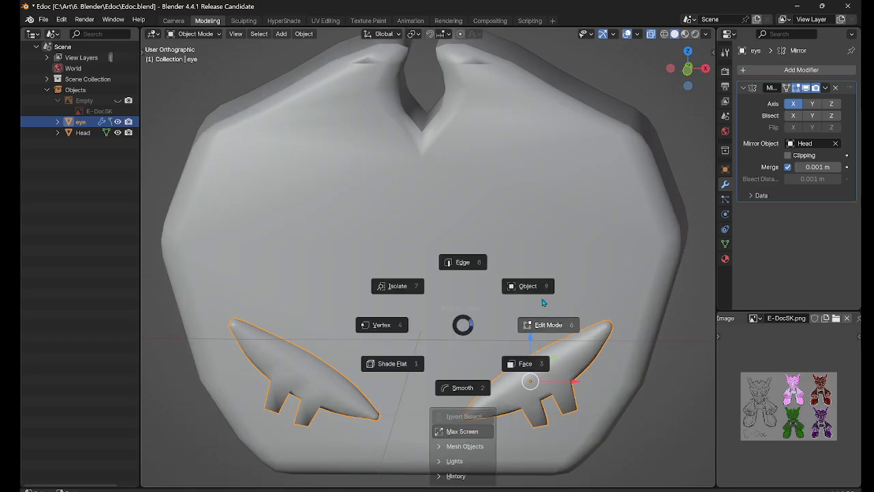
pyautogui.click(546, 292)
pyautogui.scroll(-3, 553, 326)
pyautogui.rightClick(524, 315)
pyautogui.scroll(-4, 498, 314)
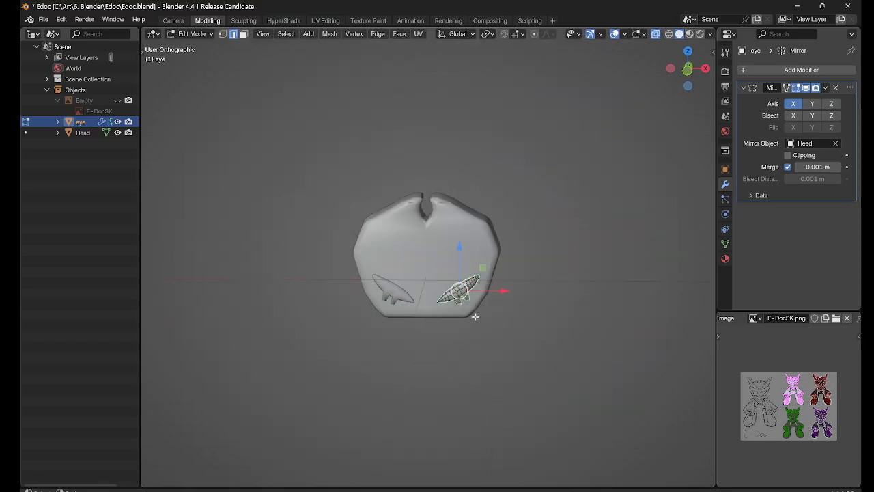
pyautogui.scroll(3, 474, 316)
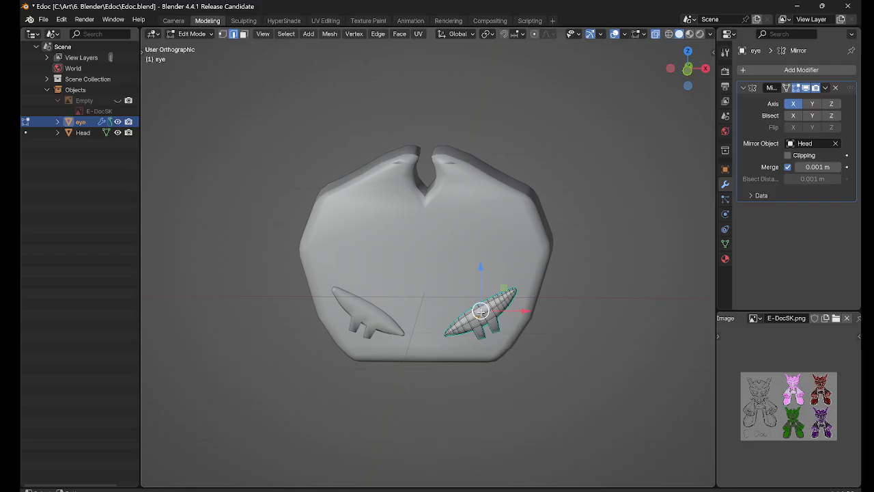
pyautogui.moveTo(481, 311); pyautogui.dragTo(546, 279, button='right')
pyautogui.scroll(-4, 532, 300)
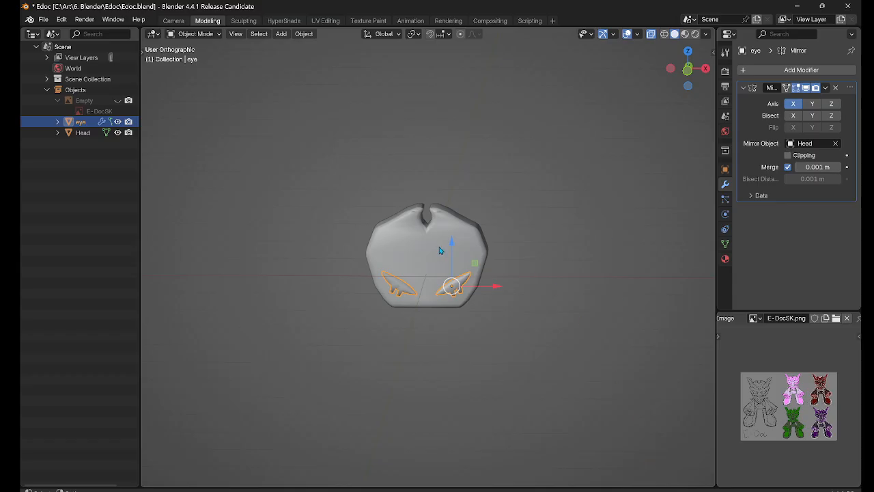
# Step: Examine how both mirrored eyes sit on the head from the front, the side and below
pyautogui.click(792, 143)
pyautogui.click(774, 144)
pyautogui.scroll(7, 397, 292)
pyautogui.press('a')
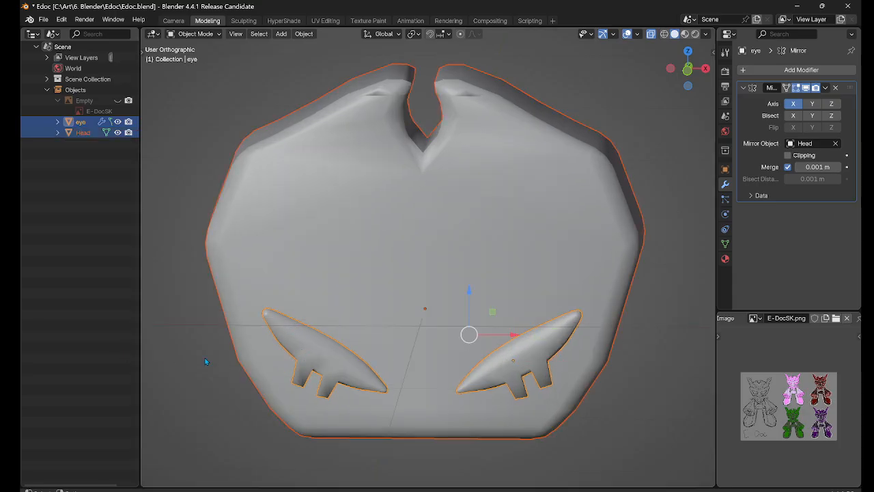
pyautogui.scroll(-4, 424, 376)
pyautogui.hotkey('alt', 'a')
pyautogui.moveTo(535, 343); pyautogui.dragTo(596, 403, button='middle')
pyautogui.scroll(5, 417, 301)
pyautogui.keyDown('shift'); pyautogui.moveTo(410, 296); pyautogui.dragTo(704, 341, button='middle'); pyautogui.keyUp('shift')
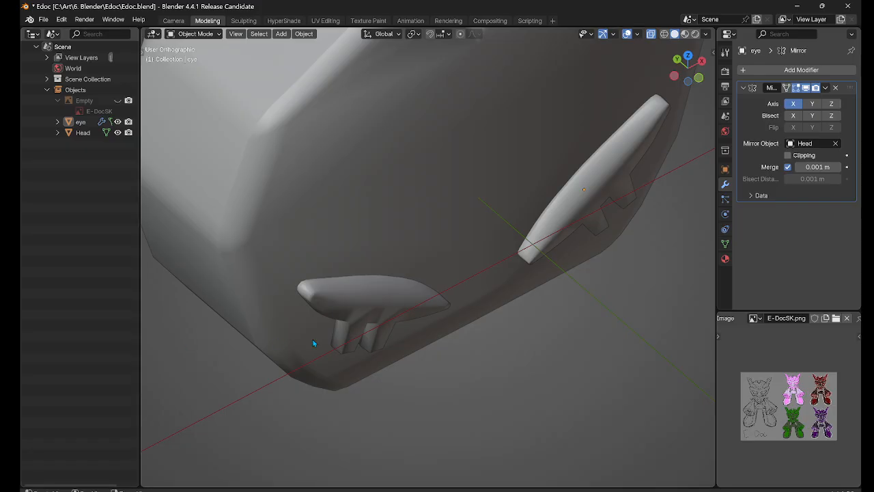
pyautogui.moveTo(317, 343); pyautogui.dragTo(250, 316, button='middle')
pyautogui.keyDown('shift'); pyautogui.moveTo(250, 316); pyautogui.dragTo(123, 193, button='middle'); pyautogui.keyUp('shift')
pyautogui.keyDown('shift'); pyautogui.moveTo(615, 266); pyautogui.dragTo(469, 307, button='middle'); pyautogui.keyUp('shift')
pyautogui.scroll(-2, 499, 289)
# Step: Select the eye and apply its Mirror modifier in Object Mode
pyautogui.click(506, 287)
pyautogui.moveTo(546, 275); pyautogui.dragTo(659, 235, button='right')
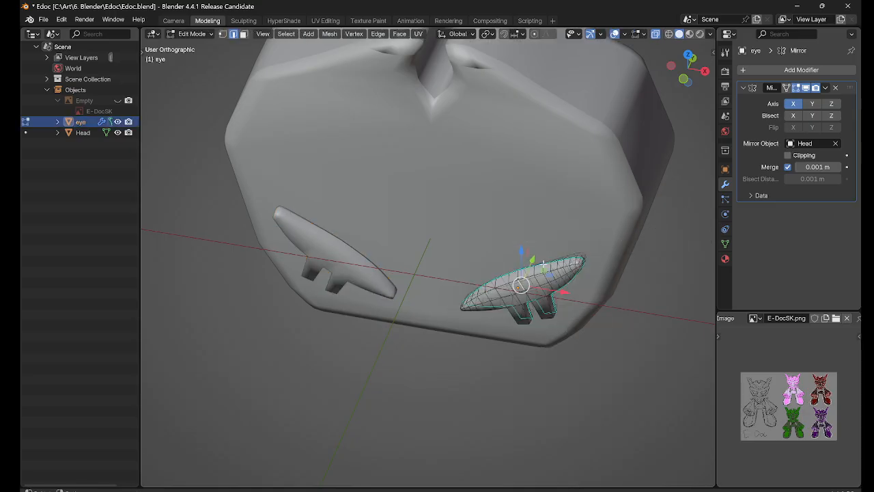
pyautogui.click(825, 87)
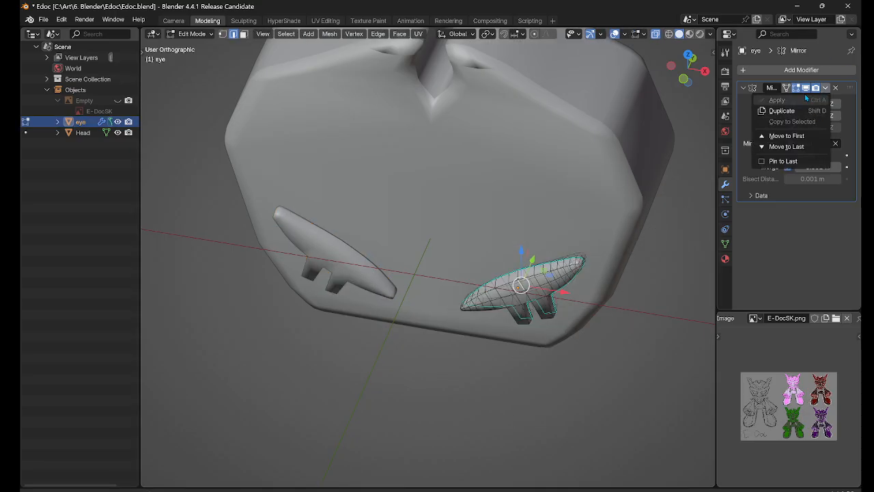
pyautogui.moveTo(555, 202); pyautogui.dragTo(611, 172, button='right')
pyautogui.click(825, 87)
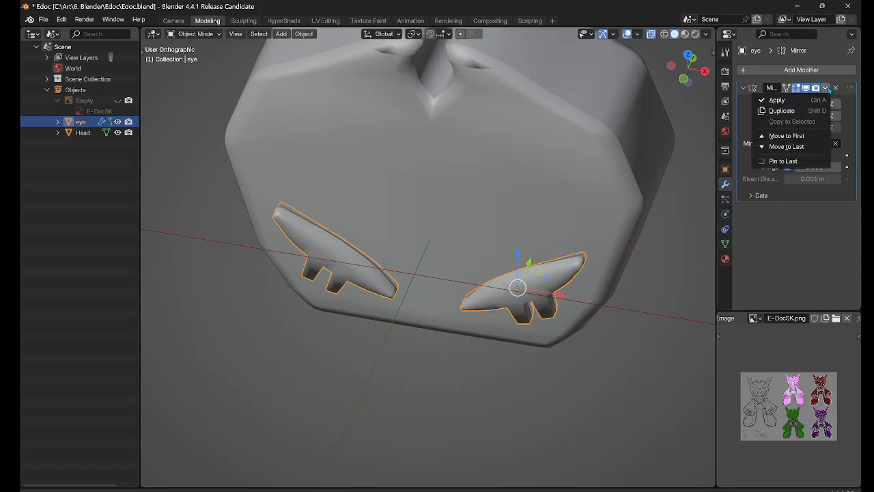
pyautogui.click(773, 99)
# Step: Check in Edit Mode that both eyes contain real geometry, and view the whole head in Object Mode
pyautogui.scroll(-3, 523, 227)
pyautogui.moveTo(523, 226); pyautogui.dragTo(592, 221, button='right')
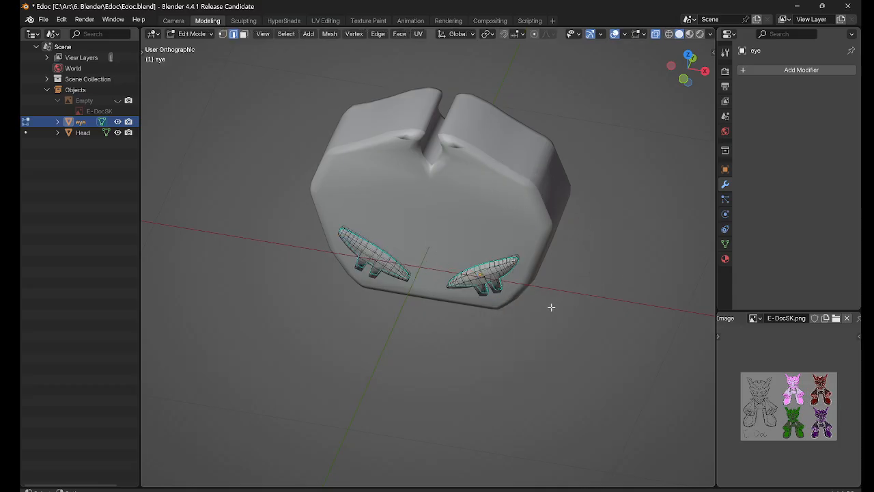
pyautogui.keyDown('alt'); pyautogui.moveTo(551, 308); pyautogui.dragTo(562, 260); pyautogui.keyUp('alt')
pyautogui.moveTo(560, 256); pyautogui.dragTo(595, 245, button='right')
pyautogui.keyDown('alt'); pyautogui.moveTo(547, 311); pyautogui.dragTo(495, 273); pyautogui.keyUp('alt')
pyautogui.scroll(-6, 553, 272)
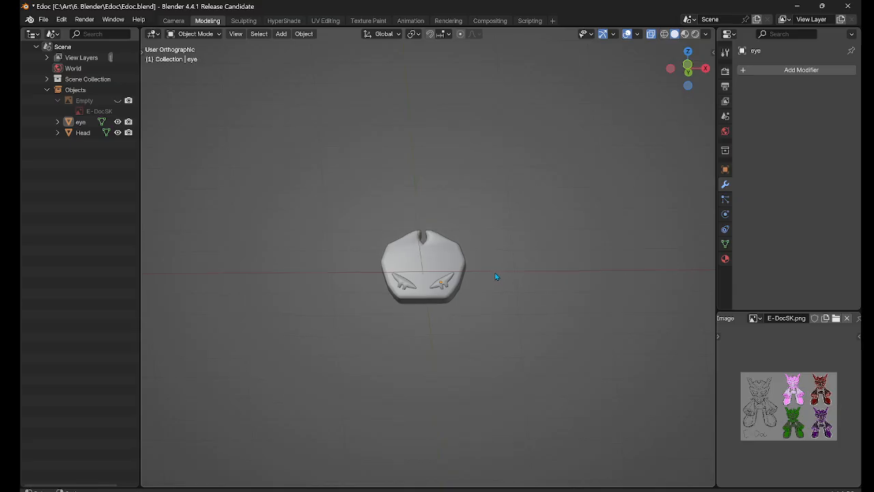
pyautogui.scroll(5, 505, 254)
pyautogui.keyDown('alt'); pyautogui.moveTo(515, 232); pyautogui.dragTo(494, 248); pyautogui.keyUp('alt')
# Step: Select the head and enter Edit Mode, focusing on the notch between its two upper tips
pyautogui.click(489, 166)
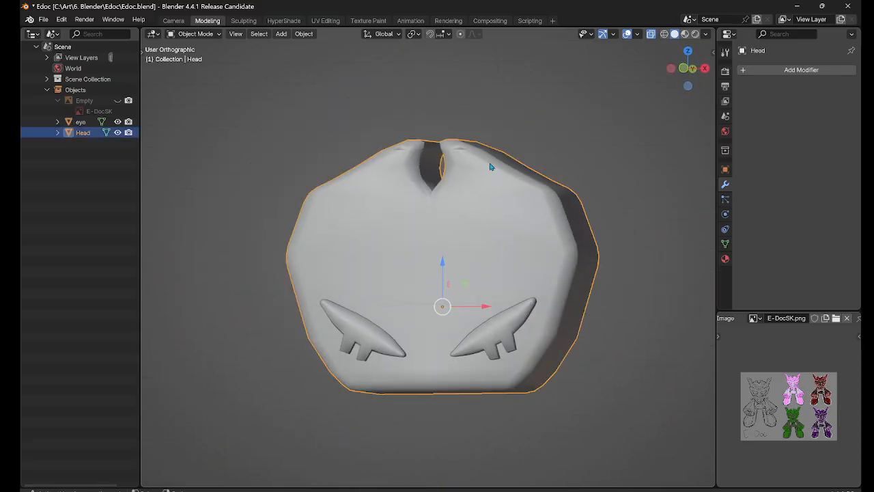
pyautogui.keyDown('alt'); pyautogui.moveTo(490, 166); pyautogui.dragTo(509, 173); pyautogui.keyUp('alt')
pyautogui.keyDown('alt'); pyautogui.keyDown('shift'); pyautogui.moveTo(445, 142); pyautogui.dragTo(481, 294); pyautogui.keyUp('shift'); pyautogui.keyUp('alt')
pyautogui.scroll(5, 502, 306)
pyautogui.keyDown('alt'); pyautogui.moveTo(519, 314); pyautogui.dragTo(392, 241); pyautogui.keyUp('alt')
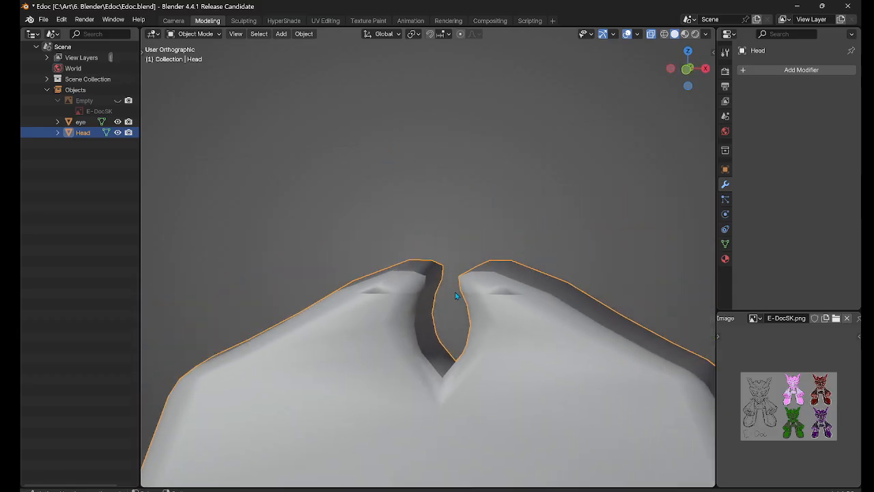
pyautogui.scroll(-3, 456, 295)
pyautogui.moveTo(508, 289); pyautogui.dragTo(581, 280, button='right')
pyautogui.scroll(3, 541, 293)
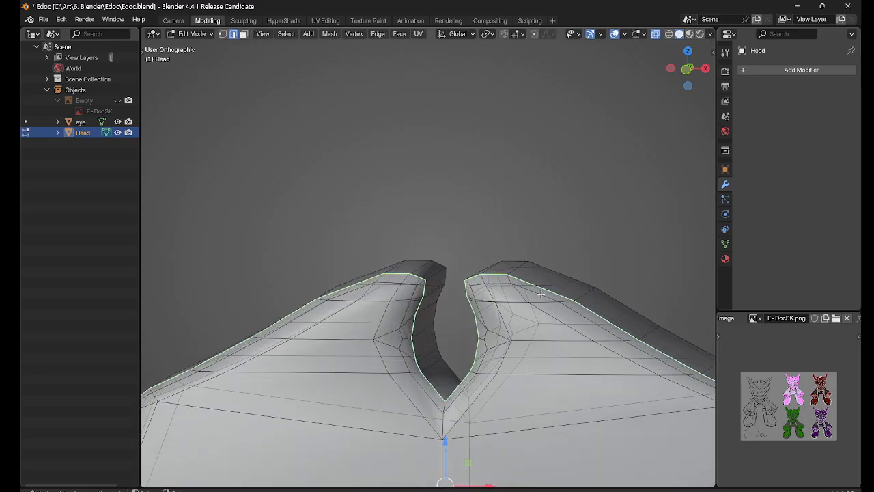
pyautogui.scroll(4, 453, 297)
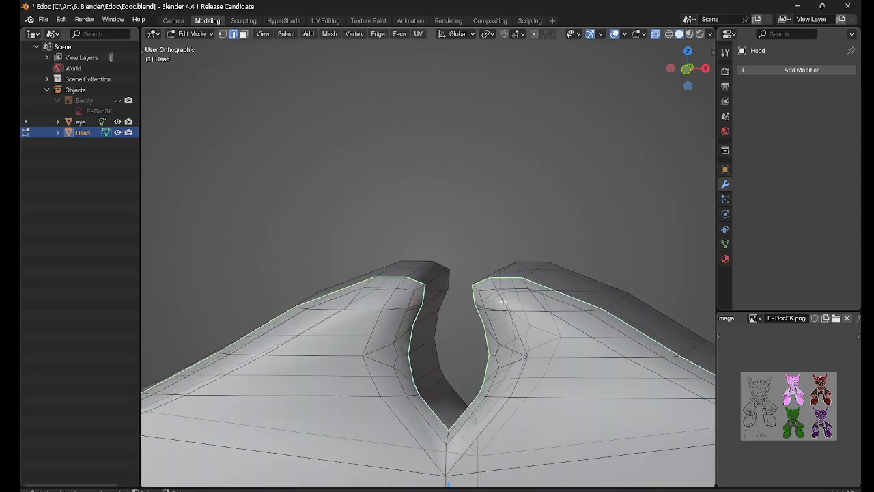
# Step: Select the horizontal edge loops running across both upper tips beside the head's notch and dissolve those edges
pyautogui.keyDown('alt'); pyautogui.moveTo(509, 316); pyautogui.dragTo(560, 340); pyautogui.keyUp('alt')
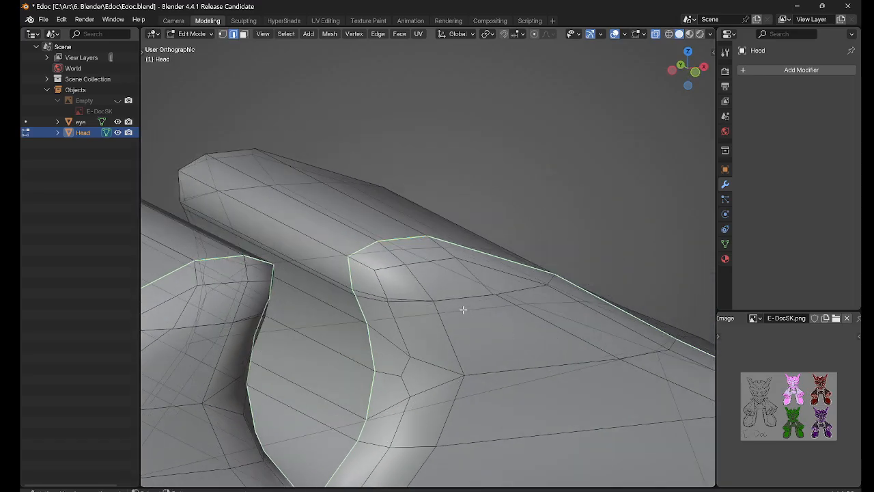
pyautogui.click(424, 298)
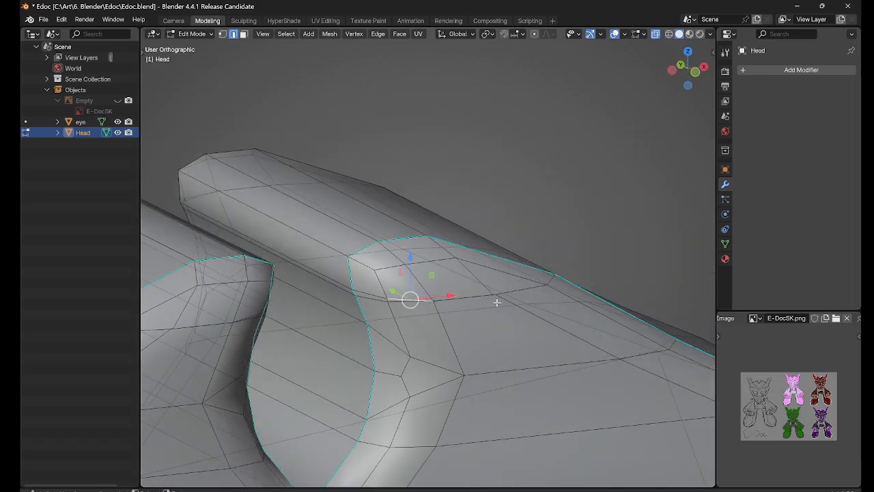
pyautogui.keyDown('alt'); pyautogui.click(376, 296); pyautogui.keyUp('alt')
pyautogui.moveTo(414, 304); pyautogui.dragTo(307, 303, button='middle')
pyautogui.keyDown('shift'); pyautogui.moveTo(619, 332); pyautogui.dragTo(495, 303, button='middle'); pyautogui.keyUp('shift')
pyautogui.scroll(3, 495, 303)
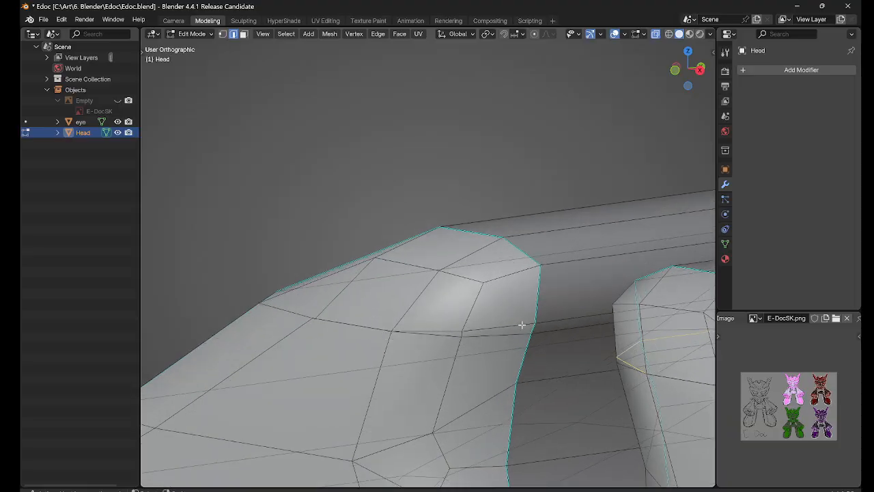
pyautogui.moveTo(421, 334); pyautogui.dragTo(350, 328, button='middle')
pyautogui.keyDown('alt'); pyautogui.keyDown('shift'); pyautogui.click(413, 340); pyautogui.keyUp('shift'); pyautogui.keyUp('alt')
pyautogui.scroll(-3, 437, 336)
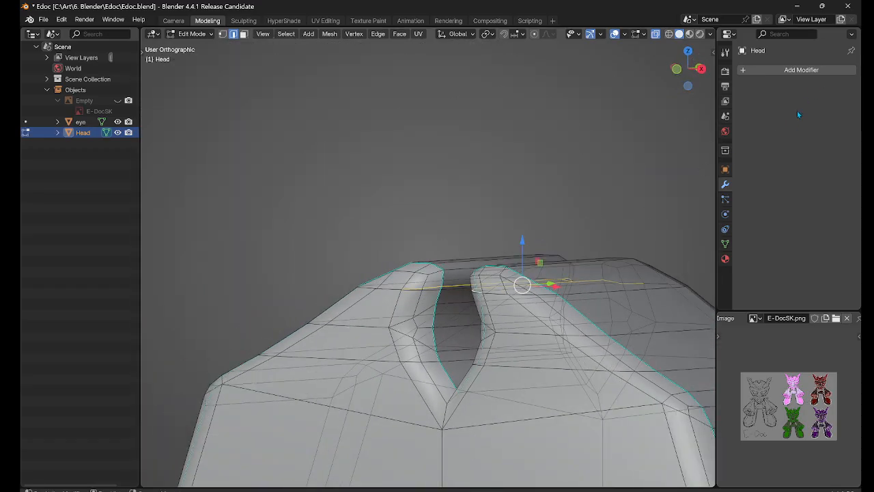
pyautogui.moveTo(430, 299); pyautogui.dragTo(453, 347, button='middle')
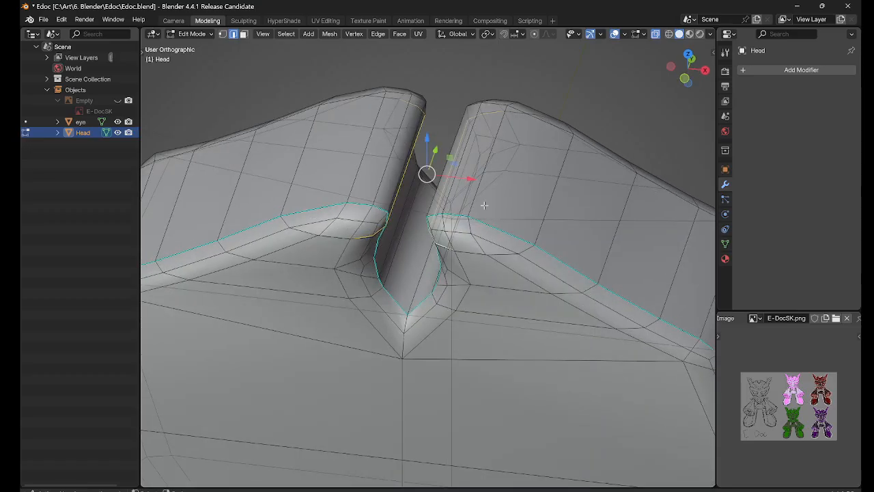
pyautogui.moveTo(426, 234); pyautogui.dragTo(441, 311, button='middle')
pyautogui.click(517, 279)
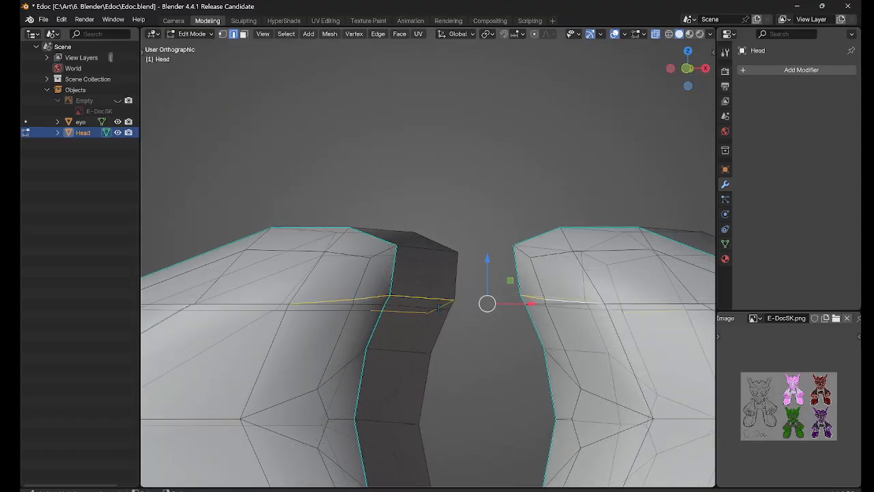
pyautogui.press('F3')
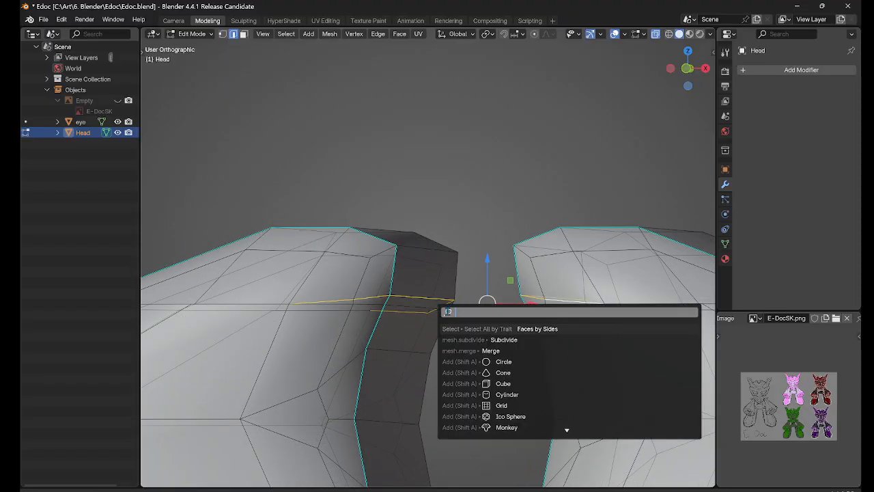
pyautogui.write('diss')
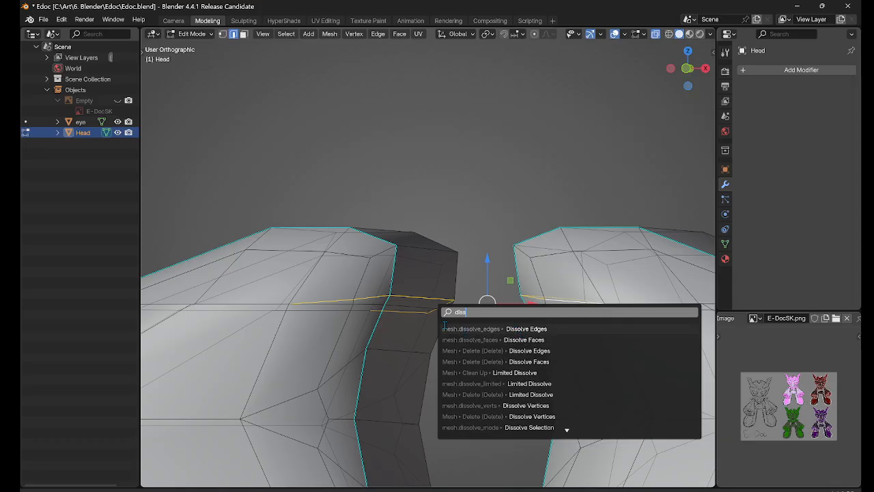
pyautogui.click(522, 330)
# Step: Inspect the mesh at the tips after dissolving, and check the shading around the notch in Object Mode
pyautogui.scroll(5, 447, 355)
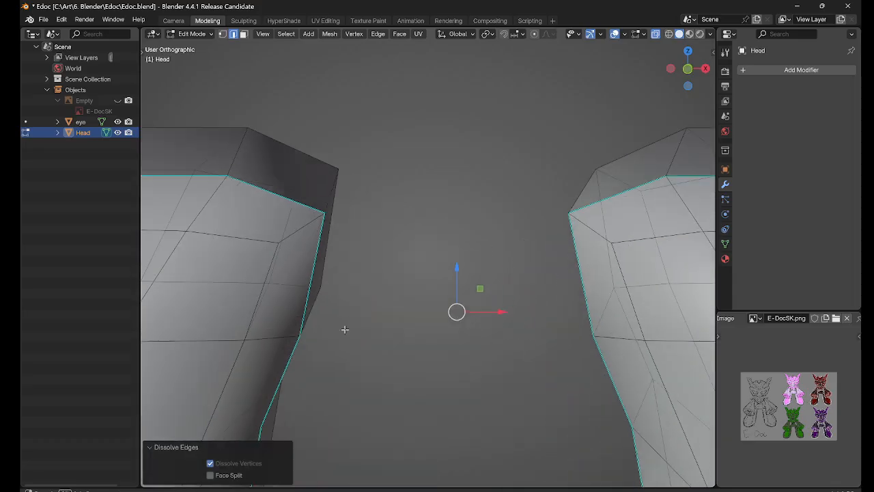
pyautogui.moveTo(345, 329); pyautogui.dragTo(383, 329, button='middle')
pyautogui.click(359, 294)
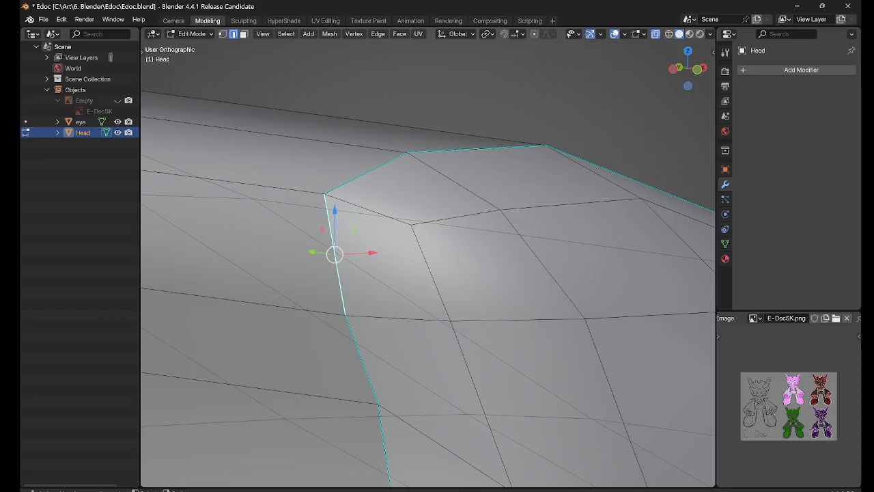
pyautogui.moveTo(345, 281); pyautogui.dragTo(396, 363, button='middle')
pyautogui.rightClick(397, 364)
pyautogui.click(478, 299)
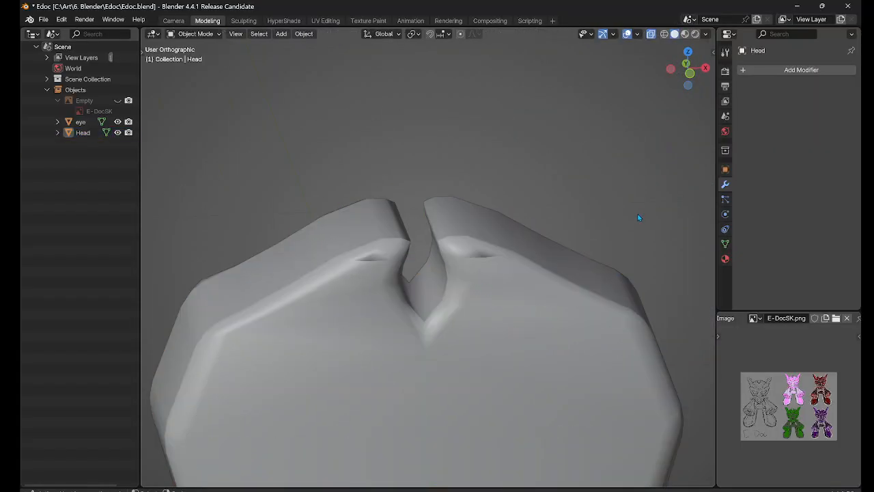
pyautogui.click(490, 257)
pyautogui.scroll(5, 513, 262)
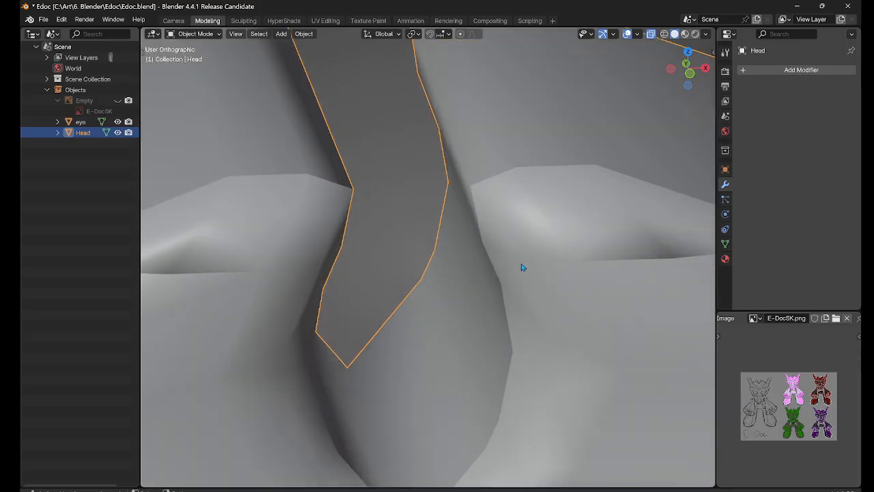
# Step: Put the head back in Edit Mode and select the tiny edge at the shading crease beside the notch's right tip
pyautogui.rightClick(521, 264)
pyautogui.click(581, 271)
pyautogui.moveTo(611, 306); pyautogui.dragTo(540, 300, button='middle')
pyautogui.scroll(8, 540, 299)
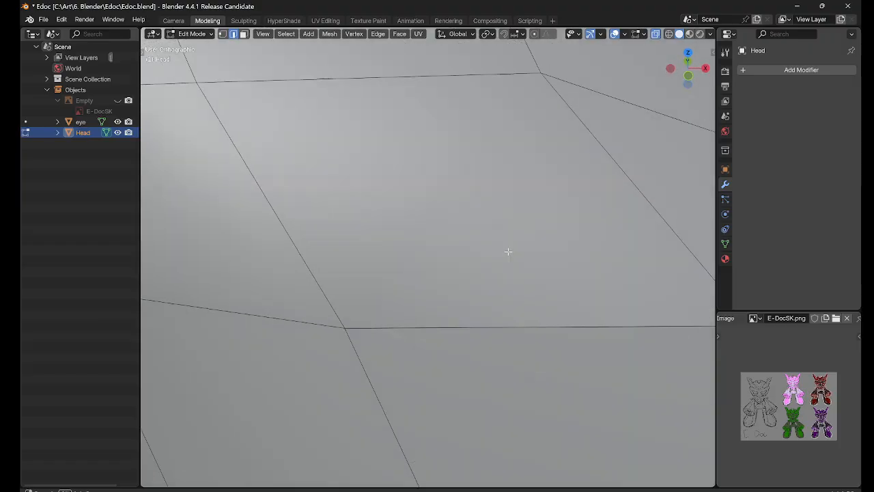
pyautogui.keyDown('shift'); pyautogui.moveTo(508, 251); pyautogui.dragTo(229, 206, button='middle'); pyautogui.keyUp('shift')
pyautogui.moveTo(416, 255); pyautogui.dragTo(416, 140, button='middle')
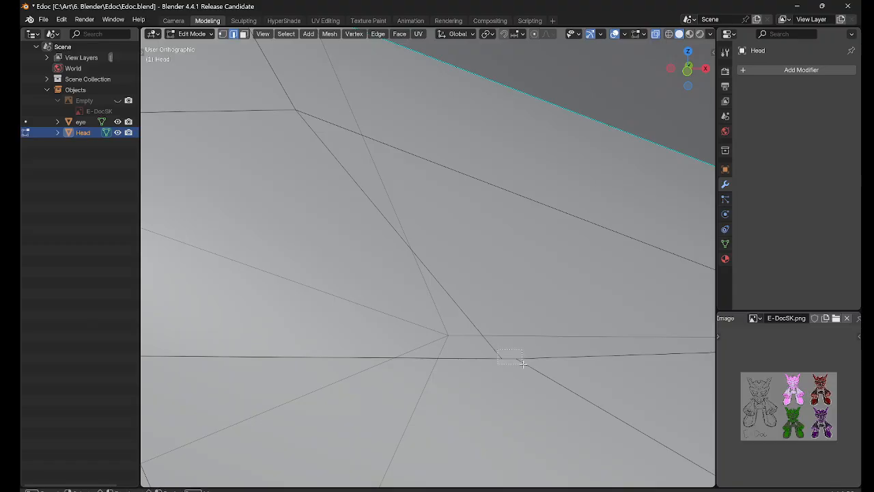
pyautogui.moveTo(523, 364); pyautogui.dragTo(531, 368)
# Step: Examine the tiny edge and the longer edges meeting it on the right tip, selecting them individually
pyautogui.scroll(-18, 503, 394)
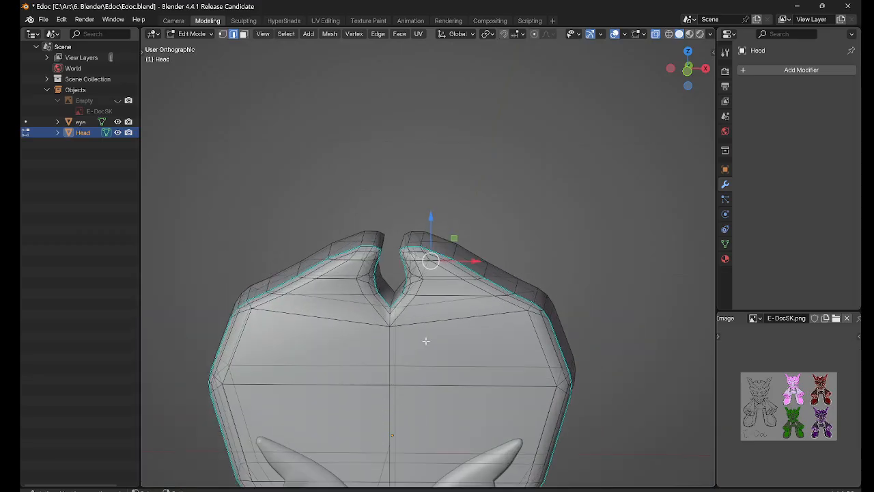
pyautogui.scroll(20, 426, 340)
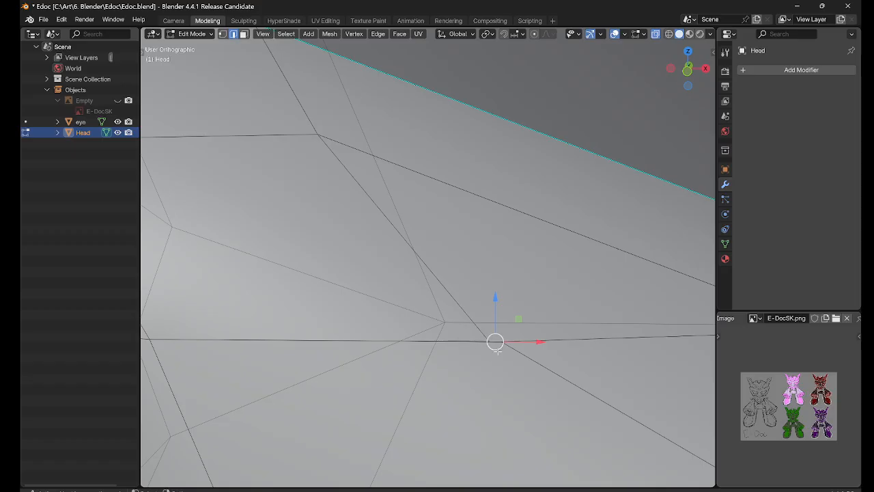
pyautogui.scroll(3, 497, 351)
pyautogui.keyDown('shift'); pyautogui.moveTo(541, 383); pyautogui.dragTo(600, 374, button='middle'); pyautogui.keyUp('shift')
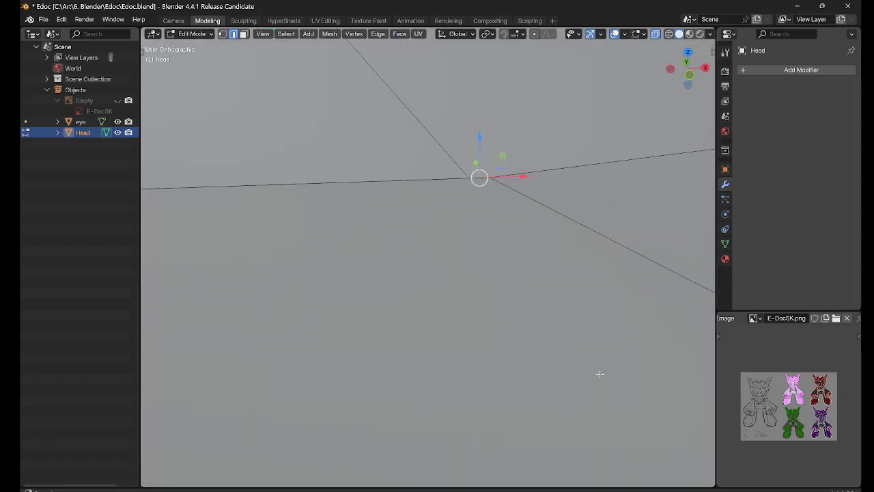
pyautogui.scroll(-6, 546, 321)
pyautogui.scroll(6, 465, 269)
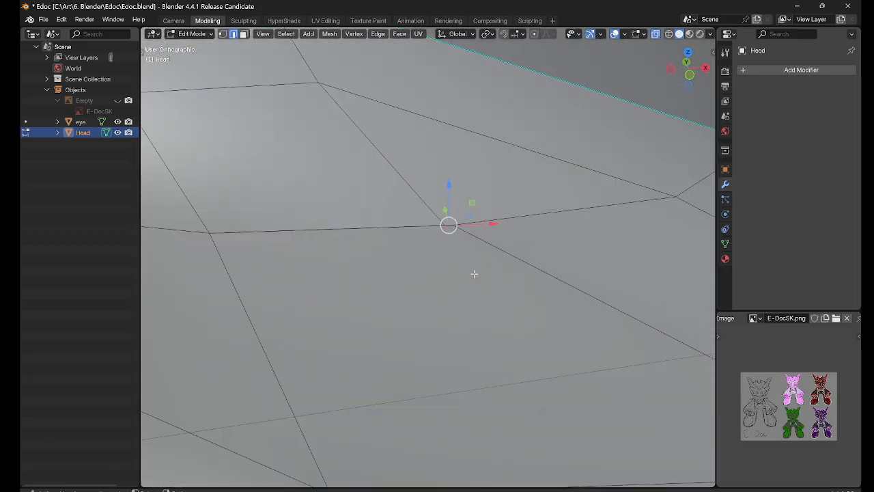
pyautogui.scroll(1, 474, 273)
pyautogui.scroll(2, 490, 244)
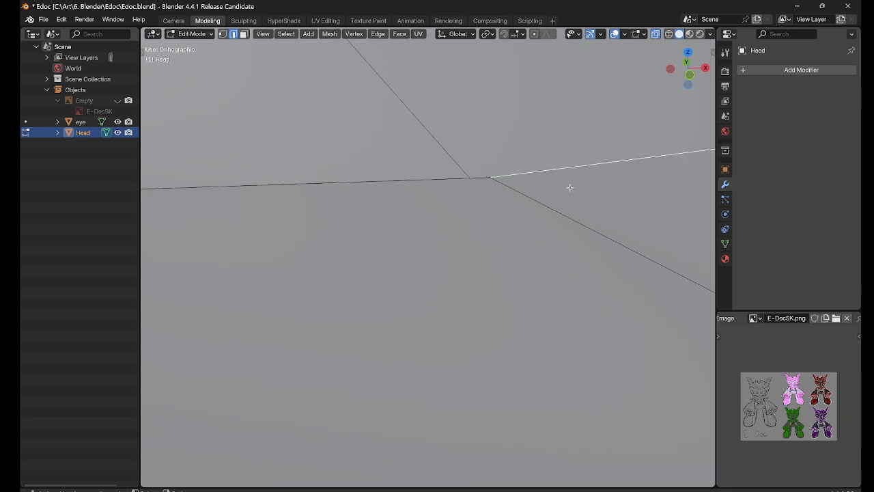
pyautogui.scroll(-3, 568, 190)
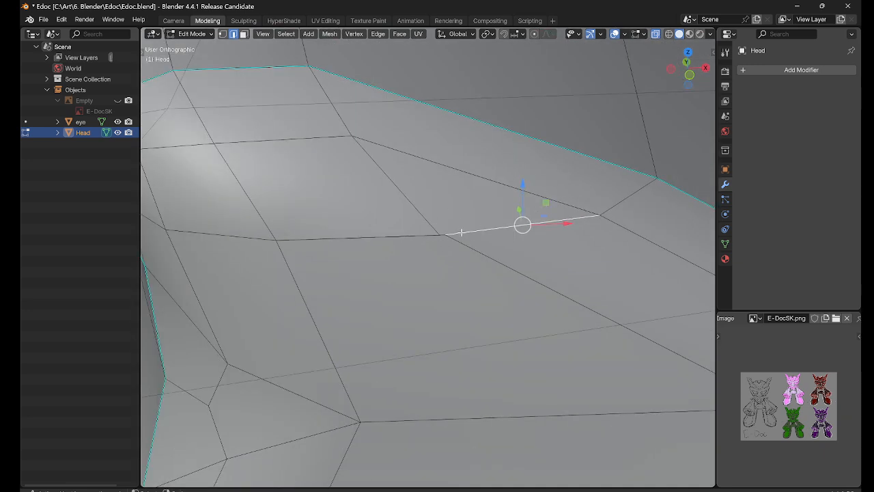
pyautogui.scroll(3, 459, 243)
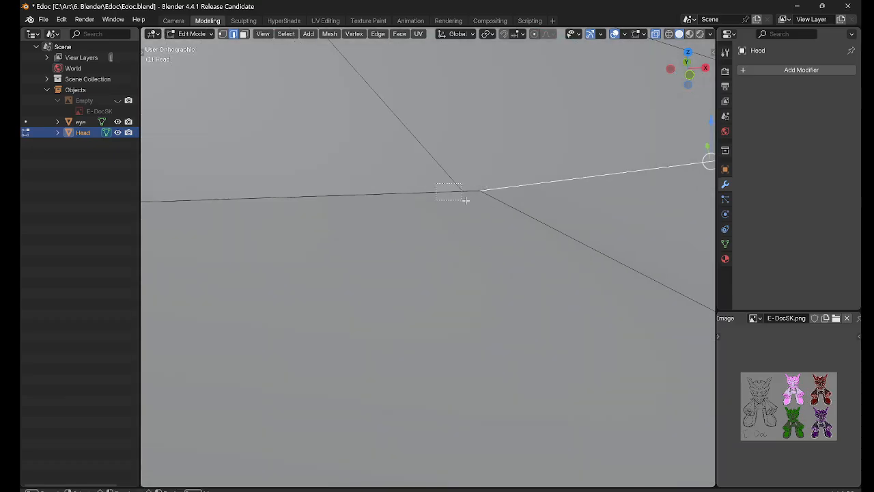
pyautogui.moveTo(466, 200); pyautogui.dragTo(470, 196)
pyautogui.click(483, 190)
pyautogui.click(469, 193)
# Step: Switch to vertex selection and focus on the two nearly coincident vertices at the right tip's crease
pyautogui.press('Tab')
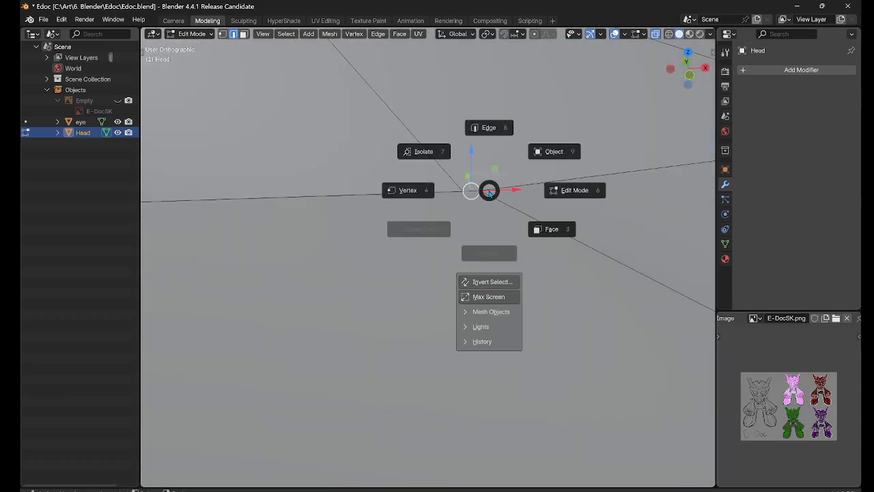
pyautogui.click(418, 196)
pyautogui.click(508, 196)
pyautogui.press('Tab')
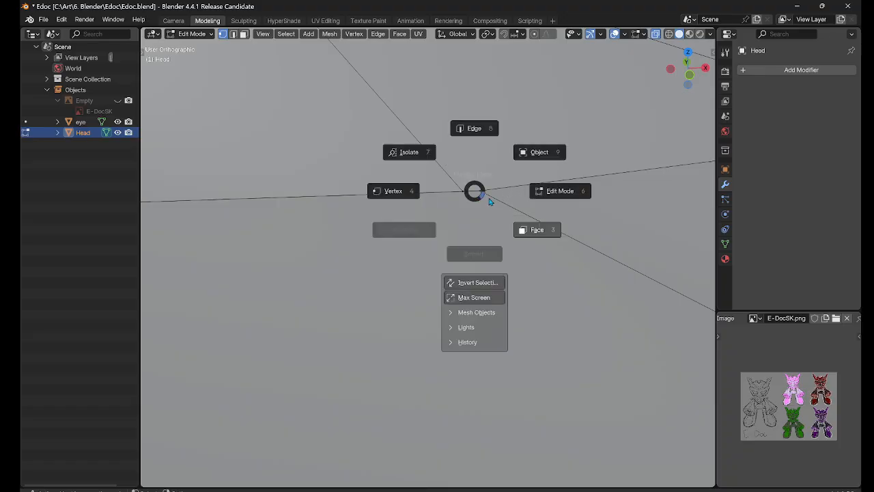
pyautogui.click(414, 193)
pyautogui.scroll(3, 511, 193)
pyautogui.scroll(-5, 529, 141)
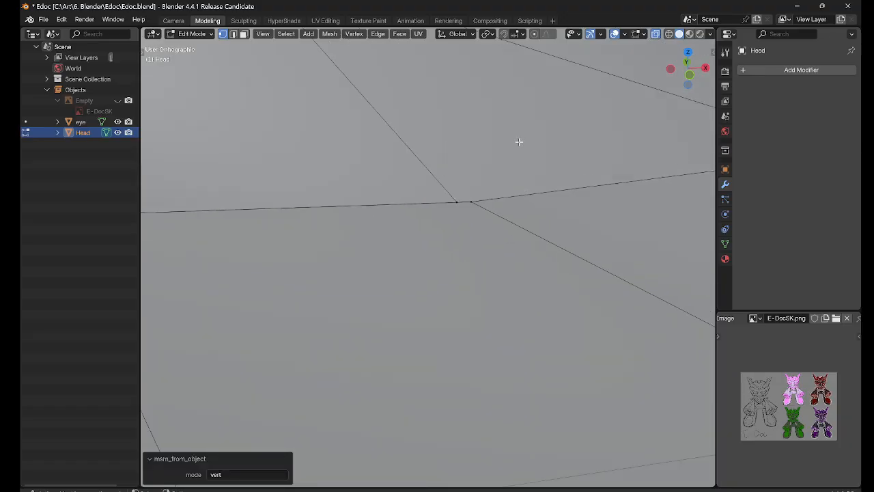
pyautogui.scroll(3, 454, 230)
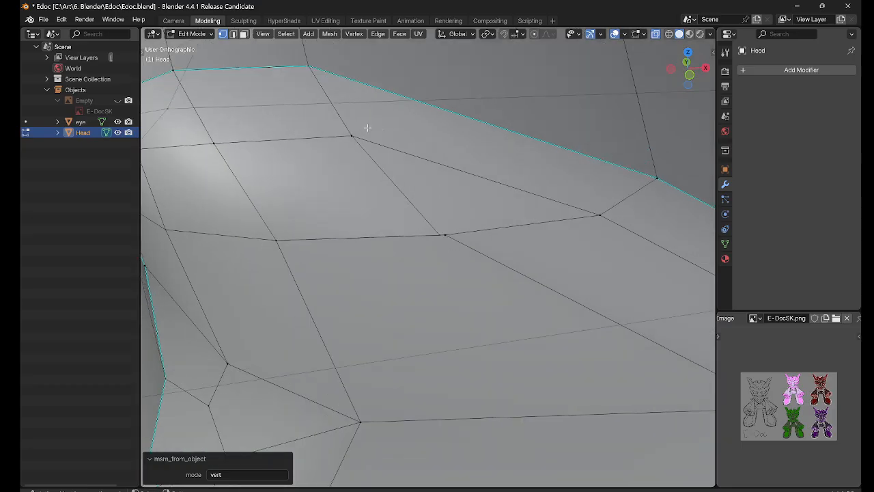
pyautogui.scroll(-2, 502, 293)
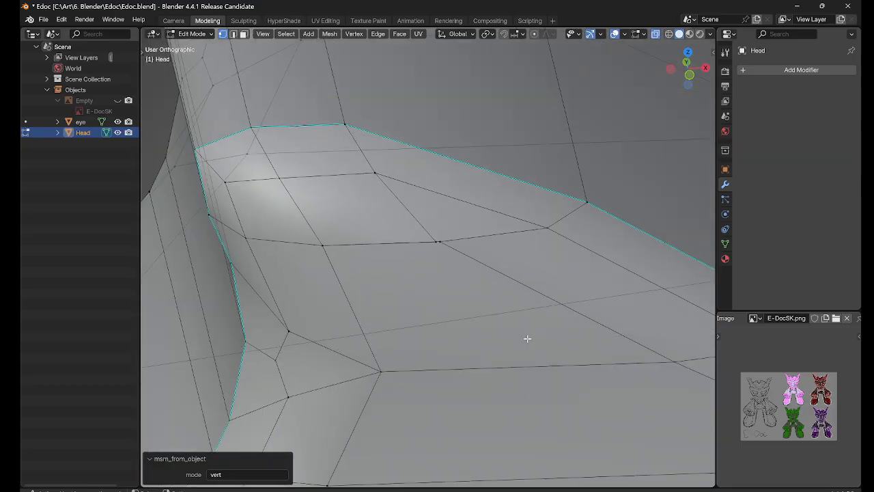
pyautogui.moveTo(503, 314); pyautogui.dragTo(476, 278, button='middle')
pyautogui.moveTo(393, 287); pyautogui.dragTo(458, 305, button='middle')
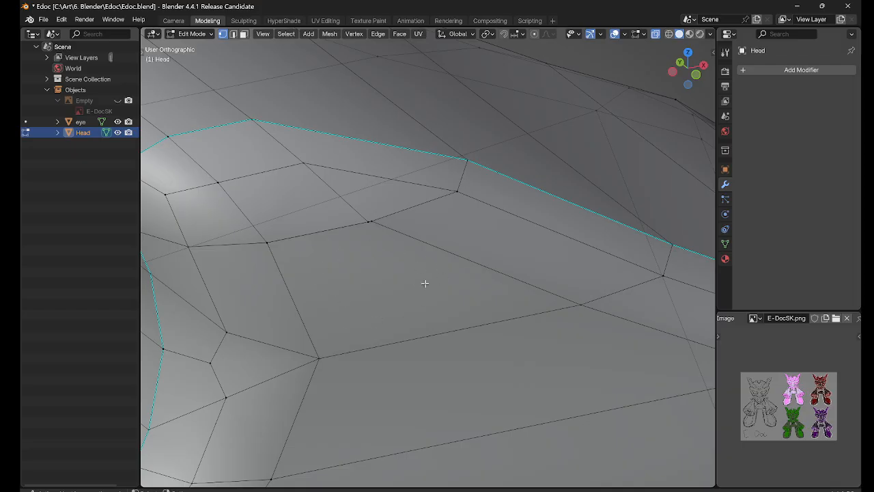
pyautogui.scroll(5, 380, 184)
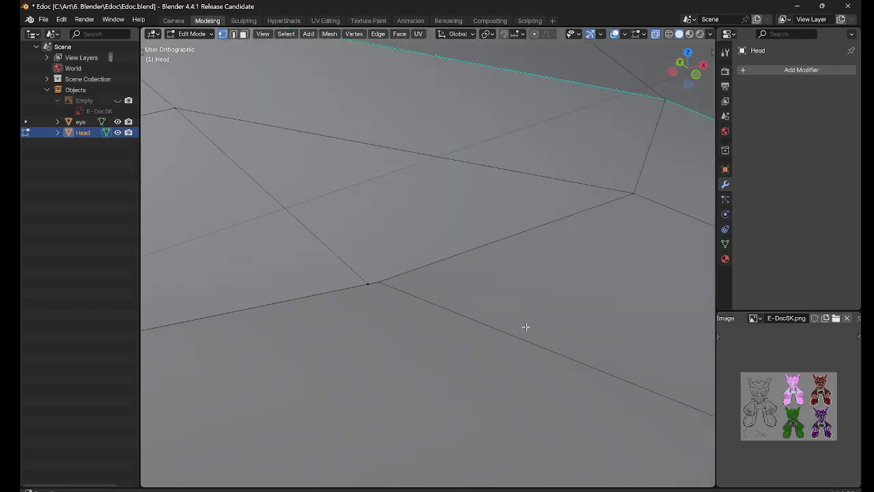
# Step: Select the two nearly coincident vertices on the right tip and merge them at center
pyautogui.moveTo(461, 325); pyautogui.dragTo(437, 348)
pyautogui.moveTo(487, 319); pyautogui.dragTo(425, 352)
pyautogui.click(499, 291)
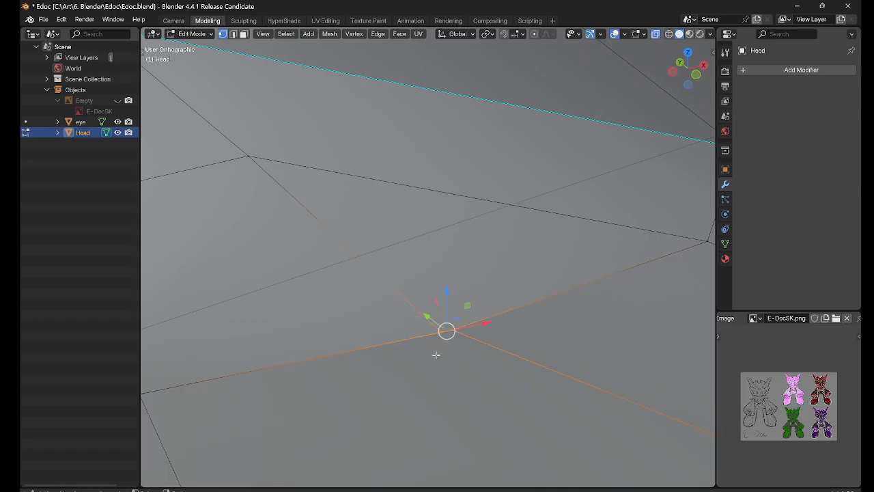
pyautogui.press('F3')
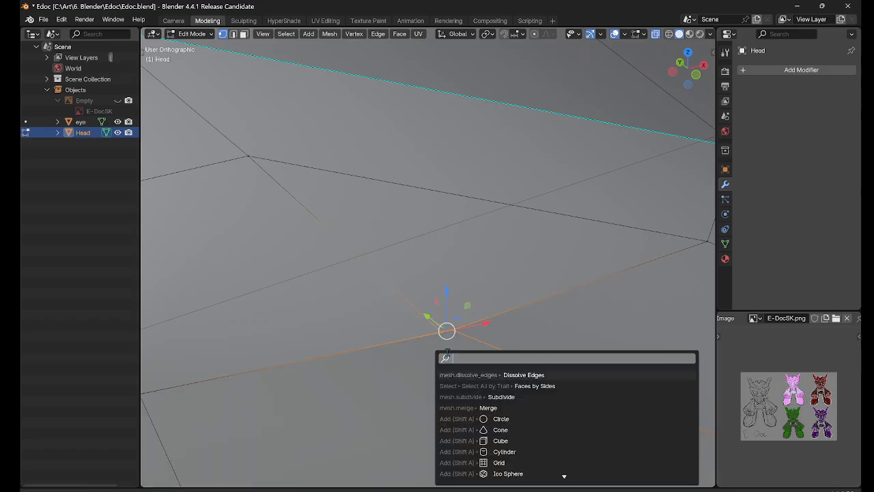
pyautogui.click(560, 407)
pyautogui.click(556, 403)
pyautogui.scroll(-12, 491, 392)
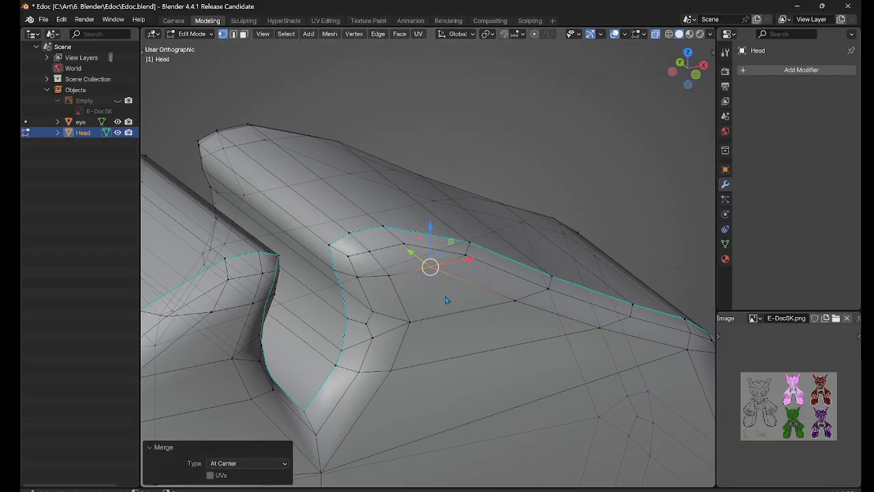
# Step: Switch to Object Mode and examine the shading on both tips of the notch and across the whole head
pyautogui.moveTo(445, 296); pyautogui.dragTo(546, 239, button='right')
pyautogui.moveTo(640, 217); pyautogui.dragTo(599, 202, button='middle')
pyautogui.scroll(-5, 566, 229)
pyautogui.moveTo(478, 278); pyautogui.dragTo(520, 271, button='middle')
pyautogui.scroll(7, 437, 294)
pyautogui.keyDown('shift'); pyautogui.moveTo(347, 321); pyautogui.dragTo(512, 262, button='middle'); pyautogui.keyUp('shift')
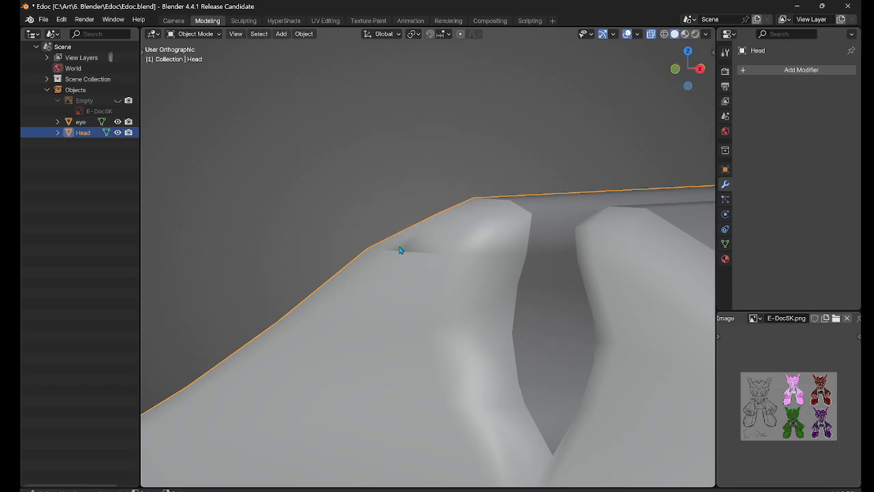
pyautogui.scroll(-9, 413, 270)
pyautogui.moveTo(431, 337); pyautogui.dragTo(476, 326, button='middle')
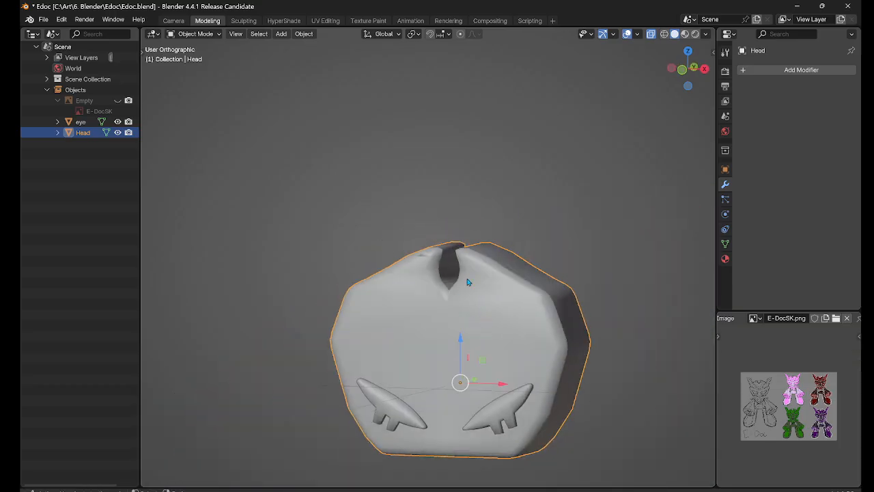
# Step: Return the head to Edit Mode and view it straight from the front
pyautogui.rightClick(464, 291)
pyautogui.click(557, 280)
pyautogui.moveTo(362, 294); pyautogui.dragTo(439, 282, button='middle')
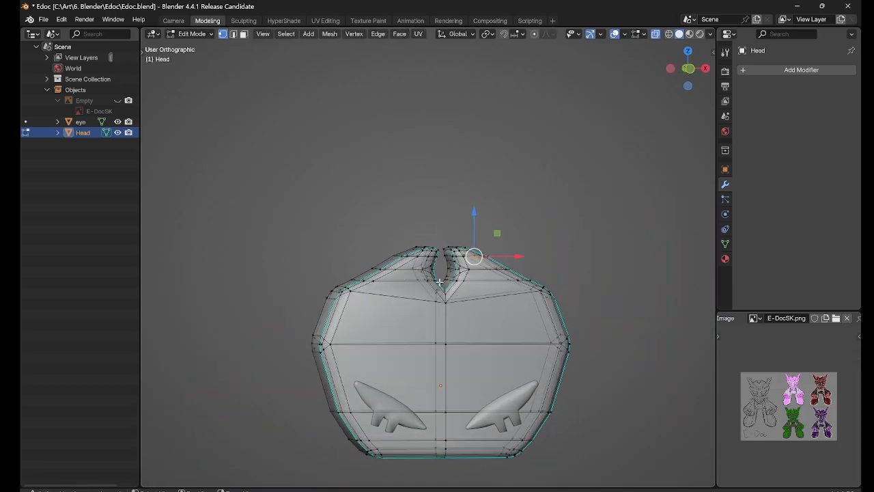
pyautogui.press('`')
pyautogui.click(381, 254)
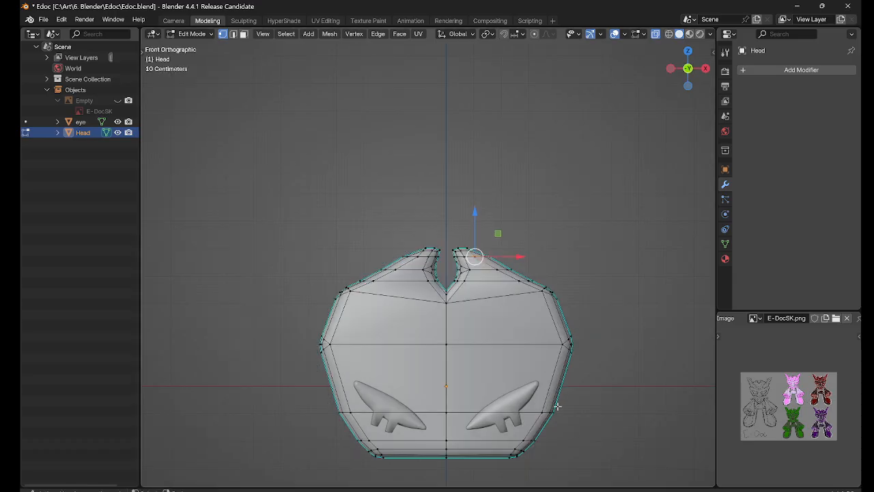
# Step: In face selection, delete all faces of the head's left half, including the leftover face at the notch's centre
pyautogui.moveTo(270, 210); pyautogui.dragTo(442, 487)
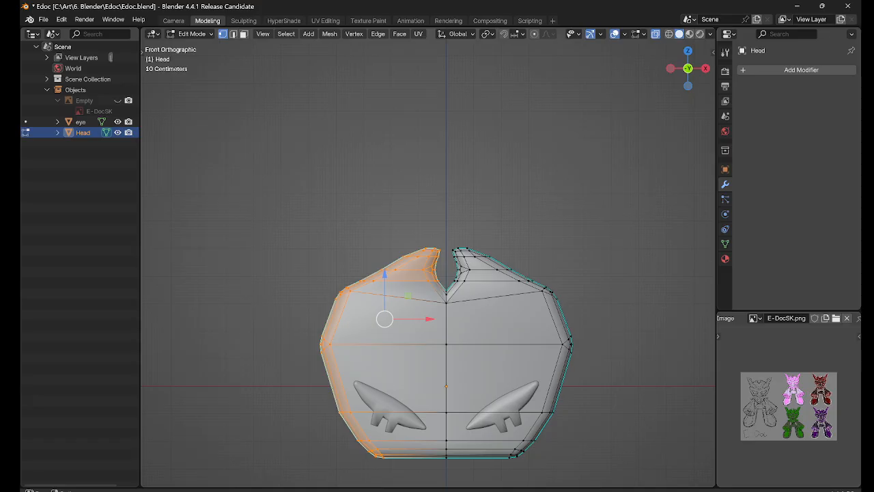
pyautogui.rightClick(421, 487)
pyautogui.rightClick(537, 455)
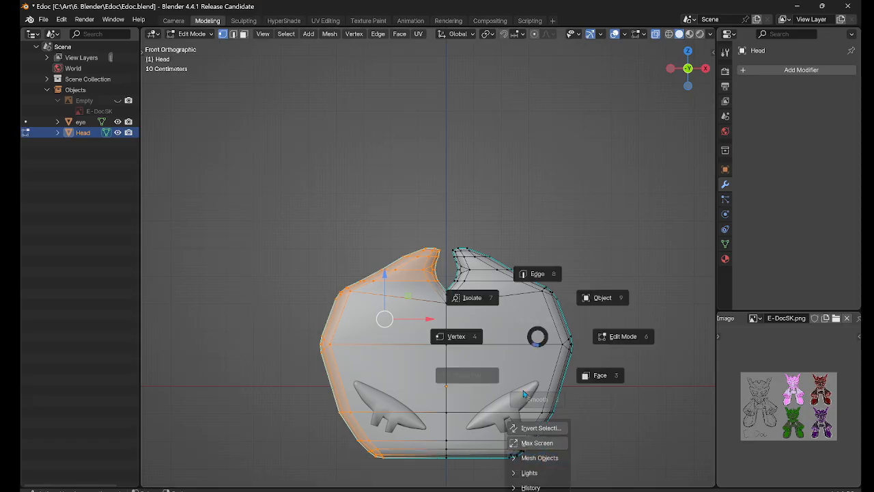
pyautogui.press('3')
pyautogui.click(275, 215)
pyautogui.moveTo(298, 203); pyautogui.dragTo(439, 478)
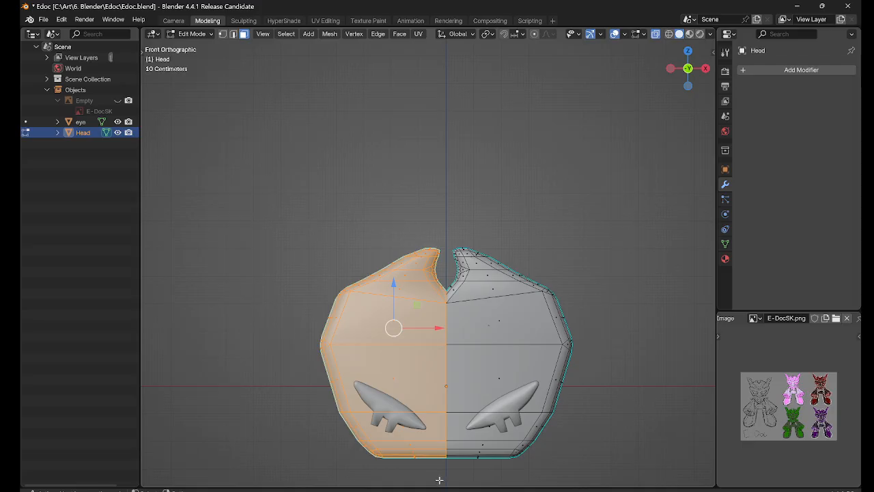
pyautogui.press('x')
pyautogui.press('f')
pyautogui.click(442, 299)
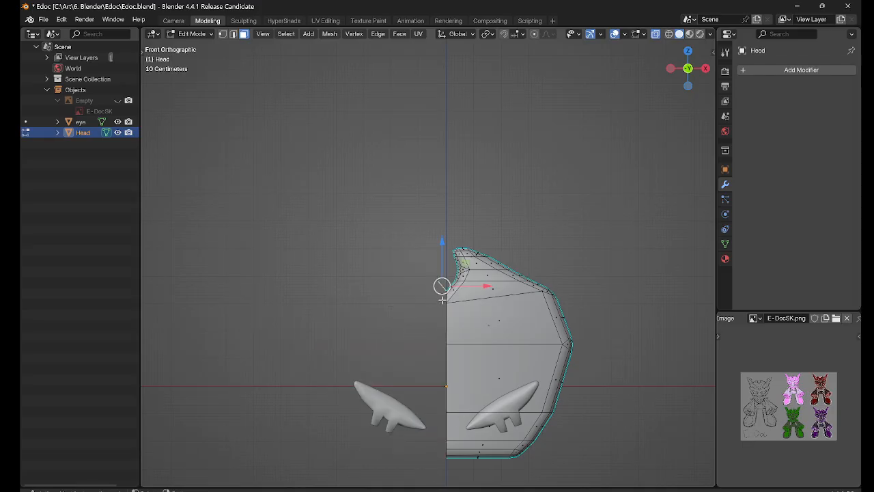
pyautogui.press('x')
pyautogui.press('f')
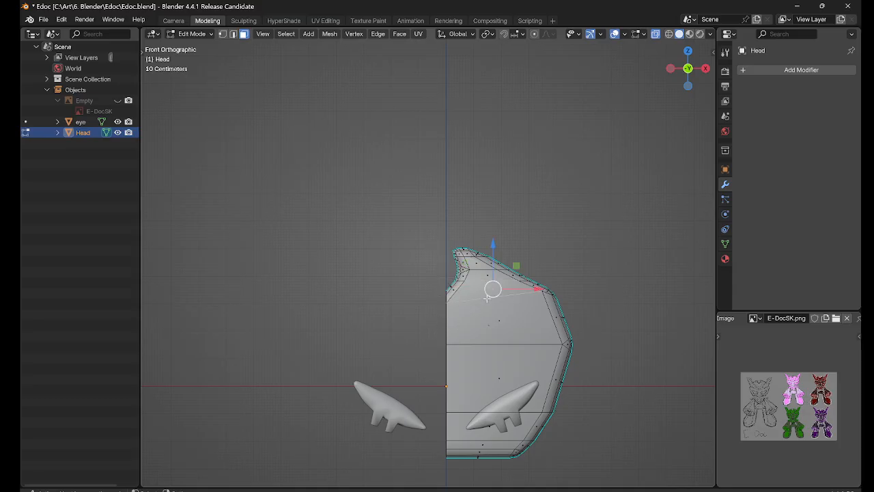
# Step: Switch to Object Mode, add a Mirror modifier on the X axis to the half head and apply it
pyautogui.hotkey('ctrl', 'Tab')
pyautogui.click(582, 294)
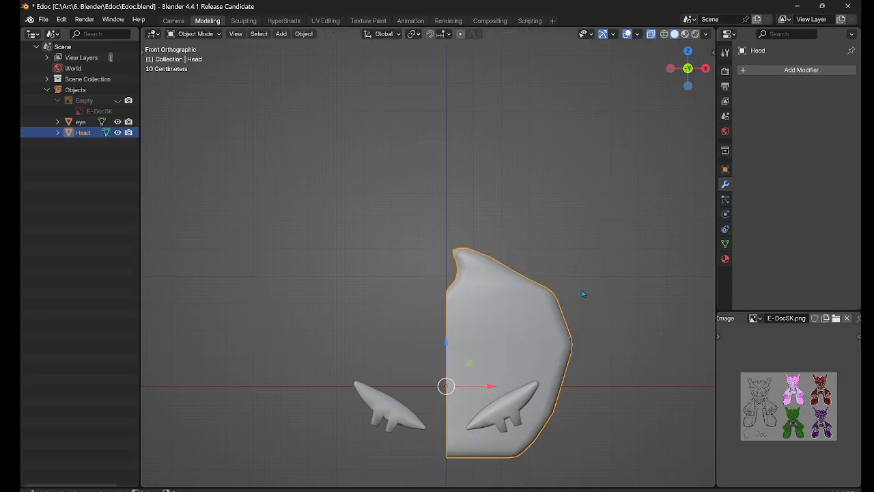
pyautogui.click(789, 71)
pyautogui.click(788, 71)
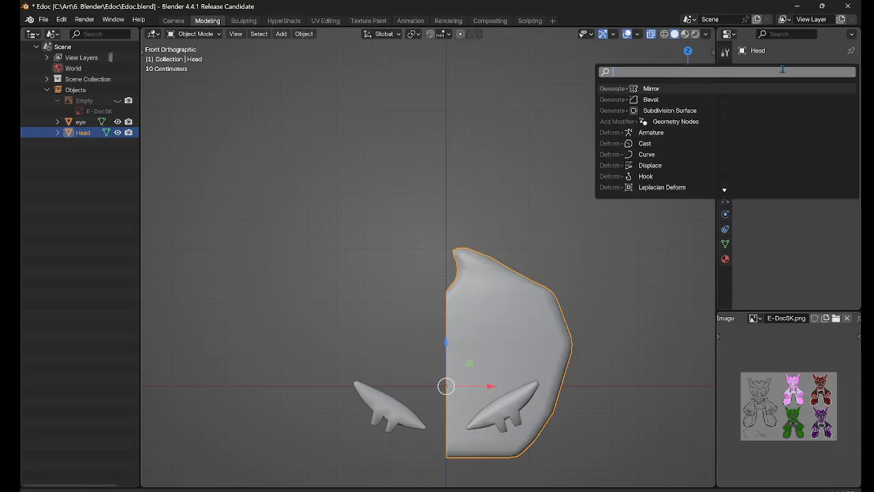
pyautogui.click(690, 89)
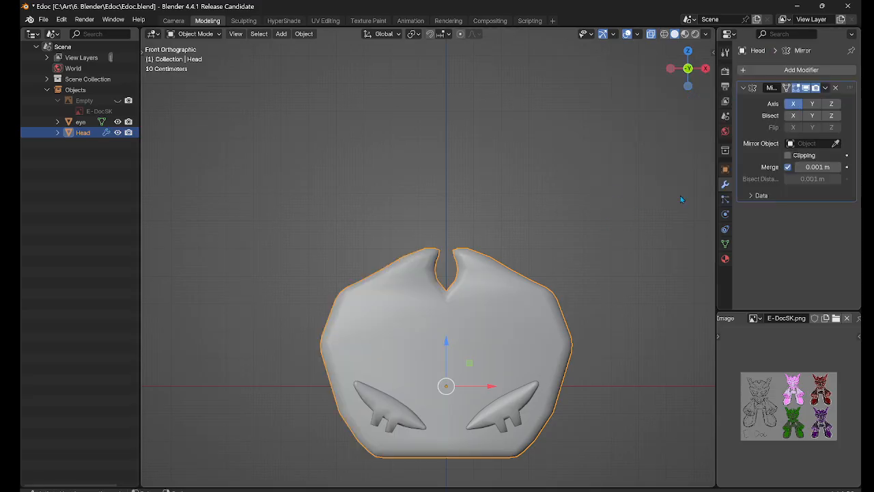
pyautogui.click(825, 88)
pyautogui.click(774, 95)
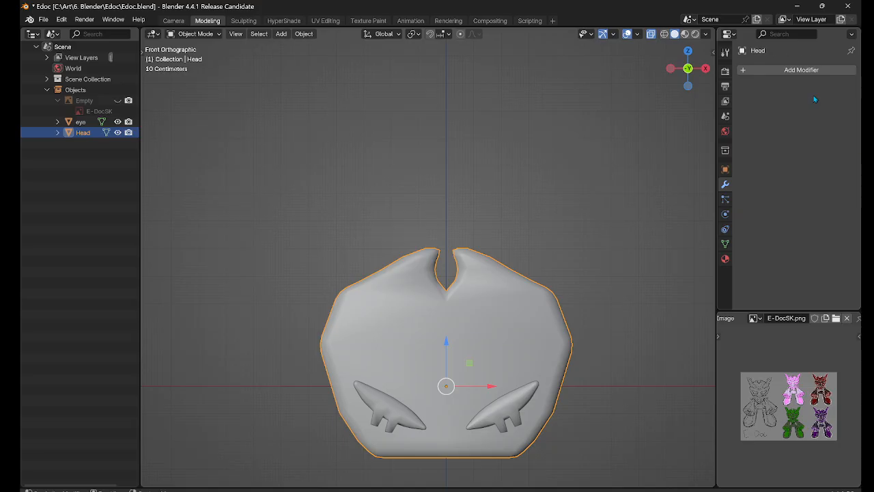
# Step: Examine the mirrored head's shape and shading in Object Mode from several angles and distances
pyautogui.hotkey('ctrl', 'Tab')
pyautogui.click(609, 265)
pyautogui.hotkey('ctrl', 'Tab')
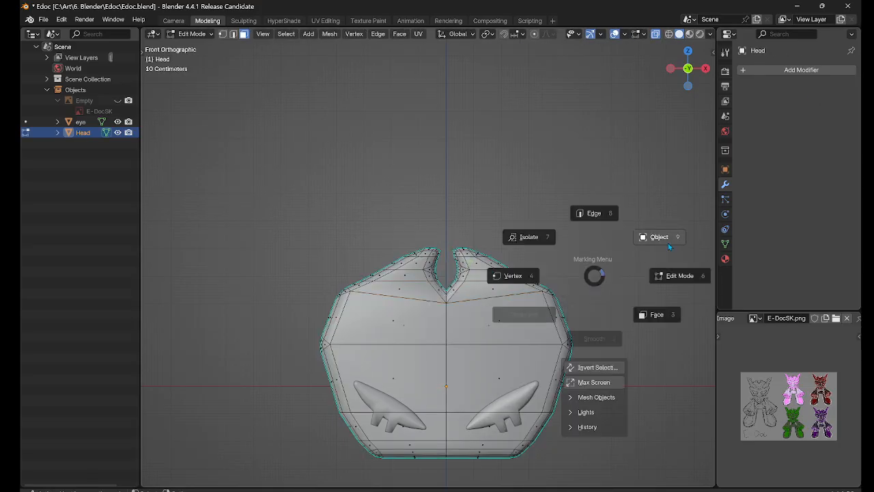
pyautogui.click(659, 241)
pyautogui.moveTo(484, 264); pyautogui.dragTo(490, 246, button='middle')
pyautogui.scroll(3, 487, 231)
pyautogui.scroll(-5, 478, 246)
pyautogui.scroll(-2, 497, 239)
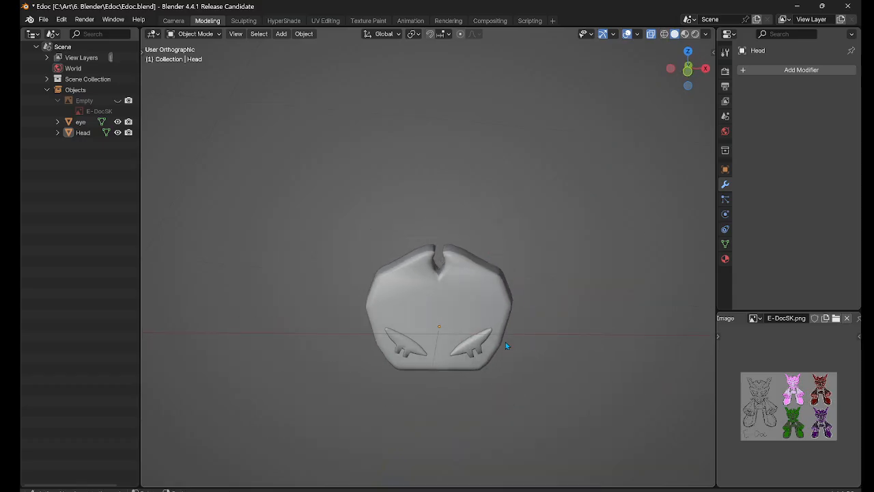
pyautogui.scroll(3, 498, 269)
pyautogui.moveTo(501, 273); pyautogui.dragTo(462, 289, button='middle')
pyautogui.scroll(-3, 383, 302)
pyautogui.scroll(3, 536, 312)
pyautogui.click(462, 289)
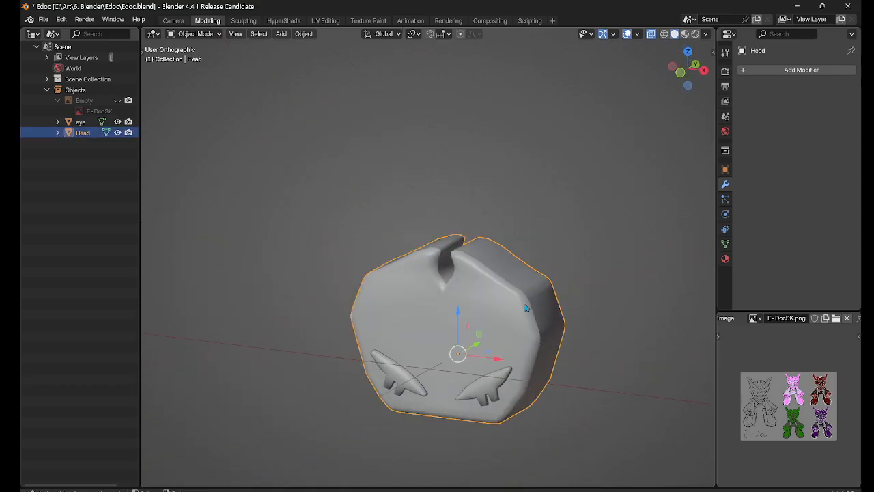
pyautogui.scroll(-2, 525, 308)
pyautogui.moveTo(512, 324); pyautogui.dragTo(552, 305, button='middle')
pyautogui.scroll(3, 524, 306)
# Step: Return the head to Edit Mode and view it straight from the front
pyautogui.press('`')
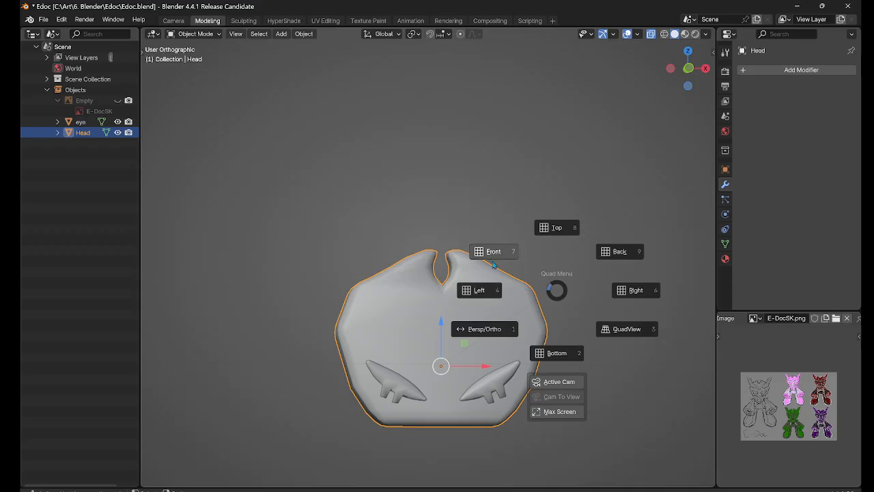
pyautogui.click(493, 265)
pyautogui.scroll(4, 412, 266)
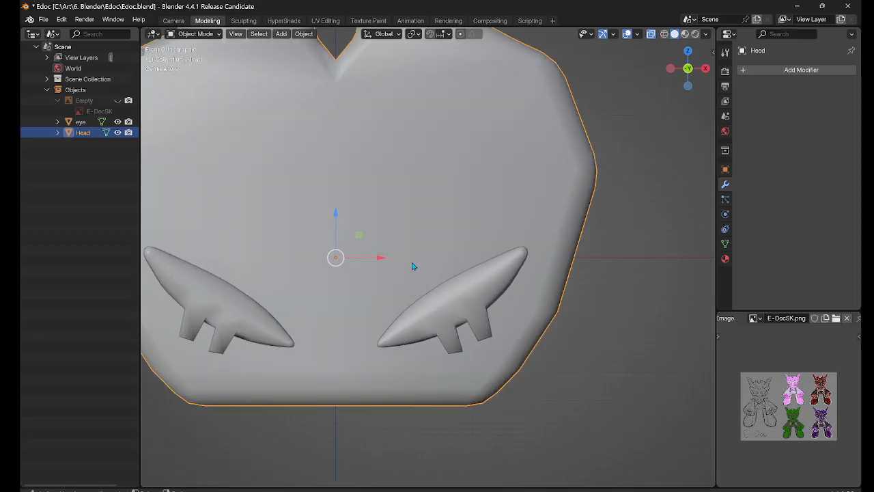
pyautogui.hotkey('ctrl', 'Tab')
pyautogui.click(486, 263)
pyautogui.scroll(-3, 592, 280)
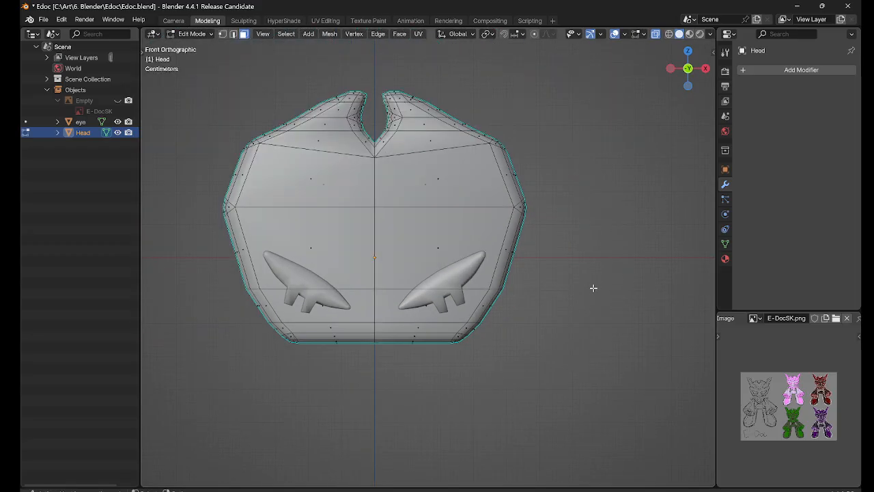
pyautogui.moveTo(593, 288); pyautogui.dragTo(572, 299, button='middle')
pyautogui.press('`')
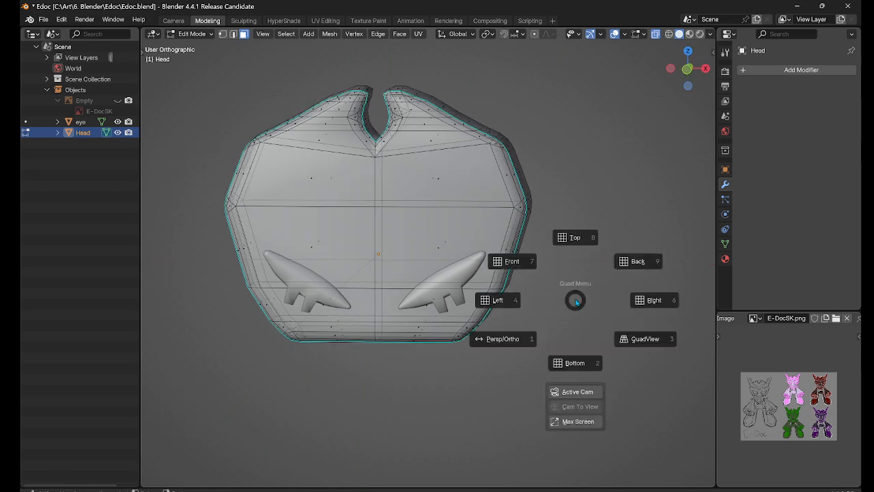
pyautogui.click(532, 263)
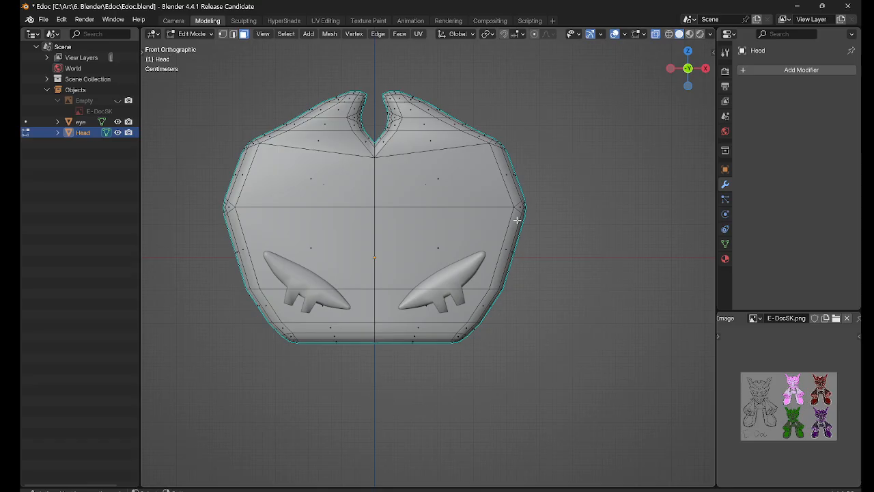
# Step: Inspect the face layout on the forehead and the head's upper side, ending in the front view
pyautogui.scroll(2, 424, 159)
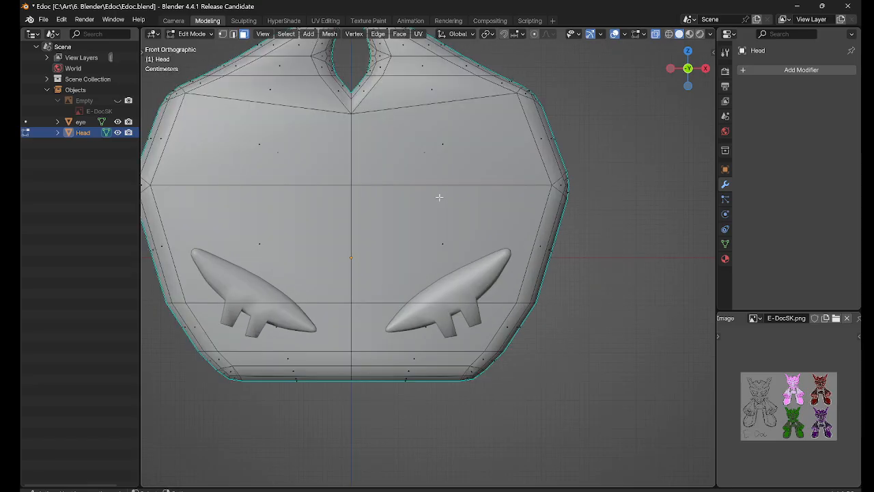
pyautogui.click(463, 153)
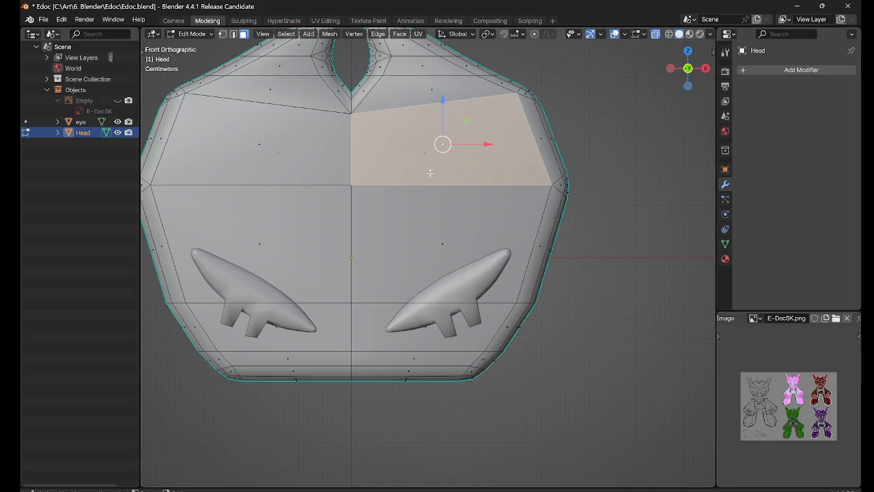
pyautogui.click(605, 165)
pyautogui.scroll(-6, 630, 160)
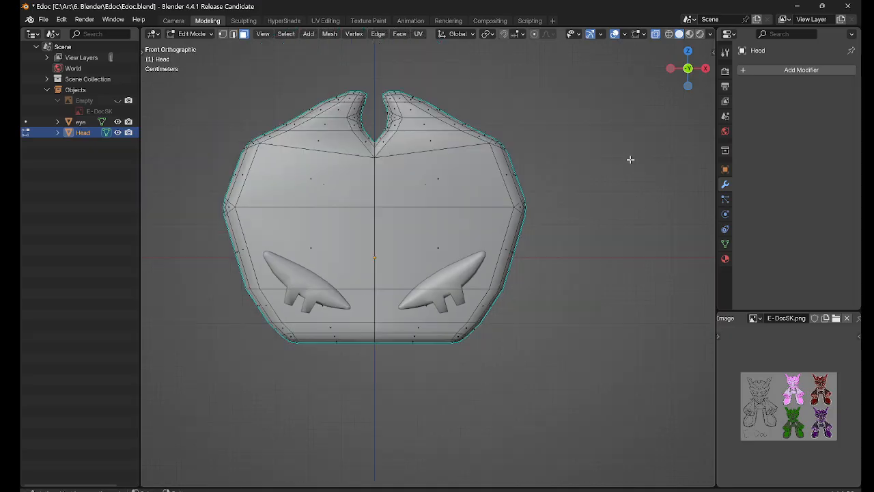
pyautogui.moveTo(629, 161); pyautogui.dragTo(521, 176, button='middle')
pyautogui.scroll(3, 520, 176)
pyautogui.scroll(1, 520, 176)
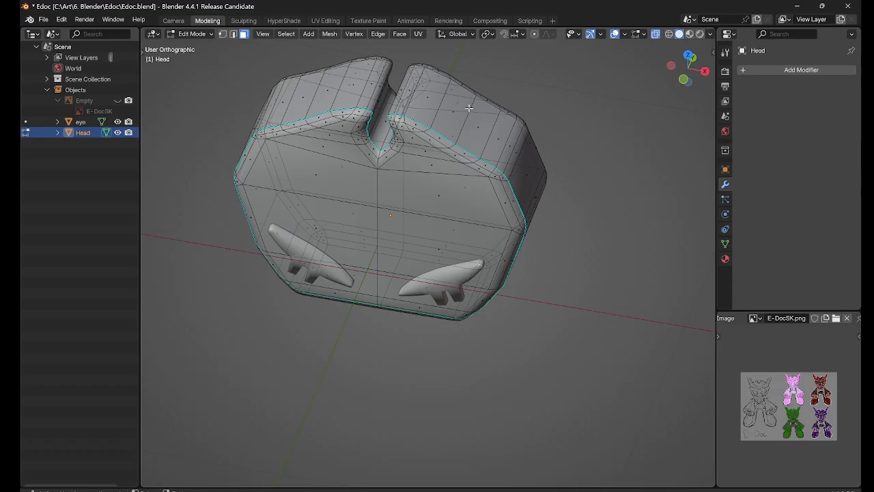
pyautogui.click(464, 104)
pyautogui.keyDown('shift'); pyautogui.moveTo(520, 125); pyautogui.dragTo(508, 217, button='middle'); pyautogui.keyUp('shift')
pyautogui.press('`')
pyautogui.click(462, 188)
pyautogui.scroll(-4, 516, 289)
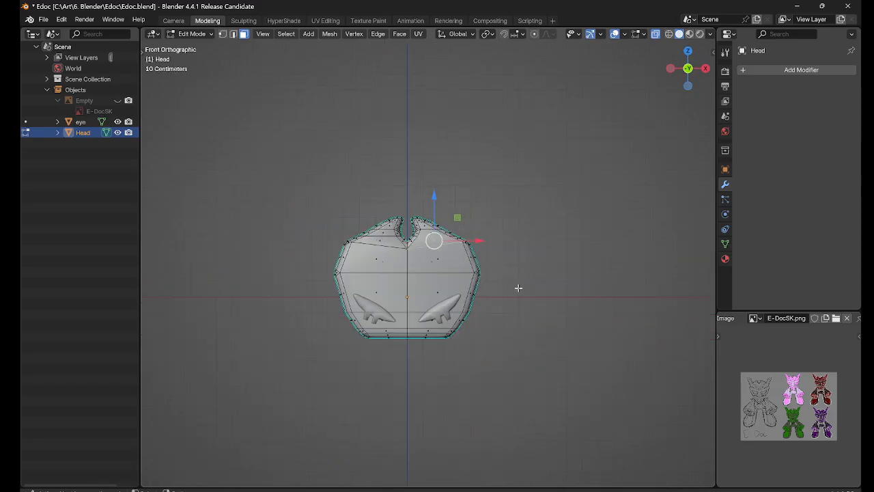
# Step: Show the E-DocSK reference image together with the eye and head objects
pyautogui.click(88, 102)
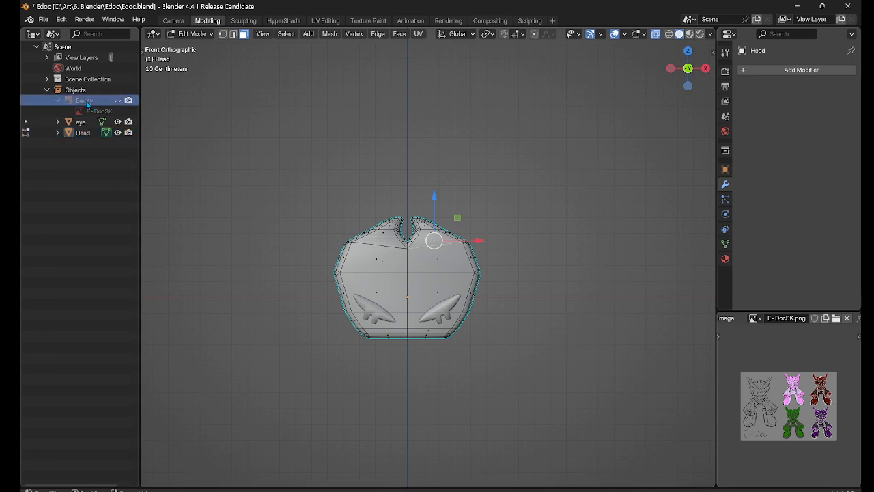
pyautogui.hotkey('shift', 'h')
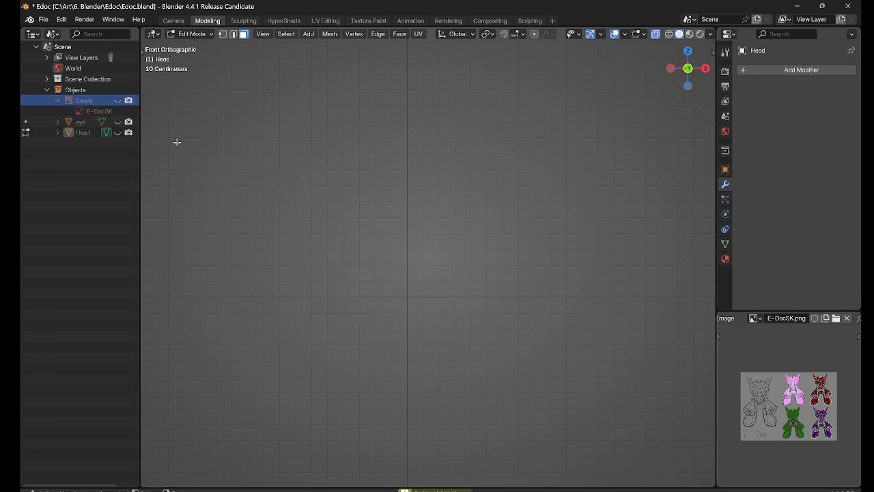
pyautogui.click(117, 122)
pyautogui.click(118, 132)
pyautogui.click(117, 101)
# Step: Compare the head's outline with the reference sketch from the front and at an angle
pyautogui.scroll(-3, 427, 254)
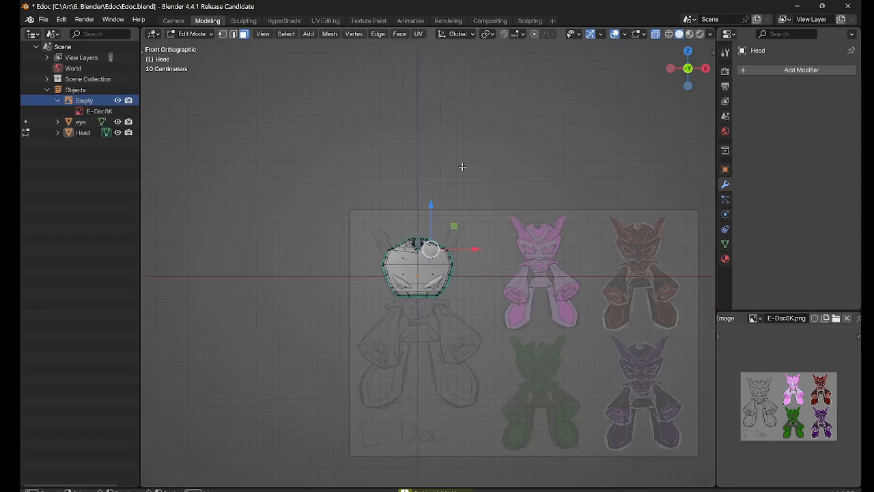
pyautogui.scroll(2, 427, 254)
pyautogui.scroll(2, 390, 186)
pyautogui.moveTo(390, 186); pyautogui.dragTo(307, 192, button='middle')
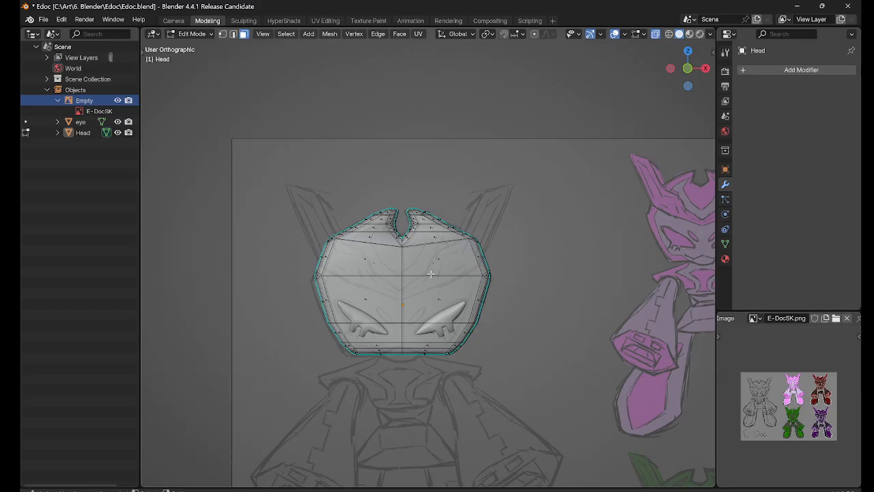
pyautogui.moveTo(452, 267); pyautogui.dragTo(483, 287, button='middle')
pyautogui.scroll(3, 484, 238)
pyautogui.scroll(-3, 476, 248)
pyautogui.scroll(2, 530, 259)
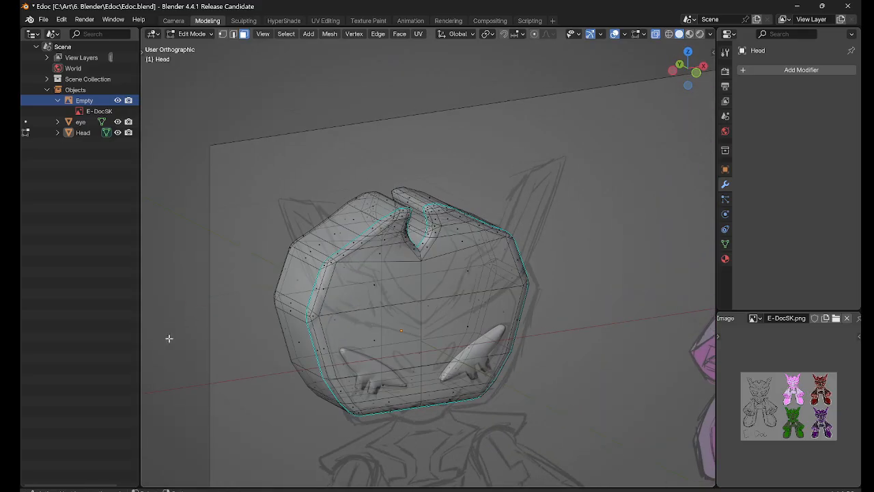
# Step: Add a 2 m plane to the head mesh and move it 0.0663 m along X
pyautogui.rightClick(453, 253)
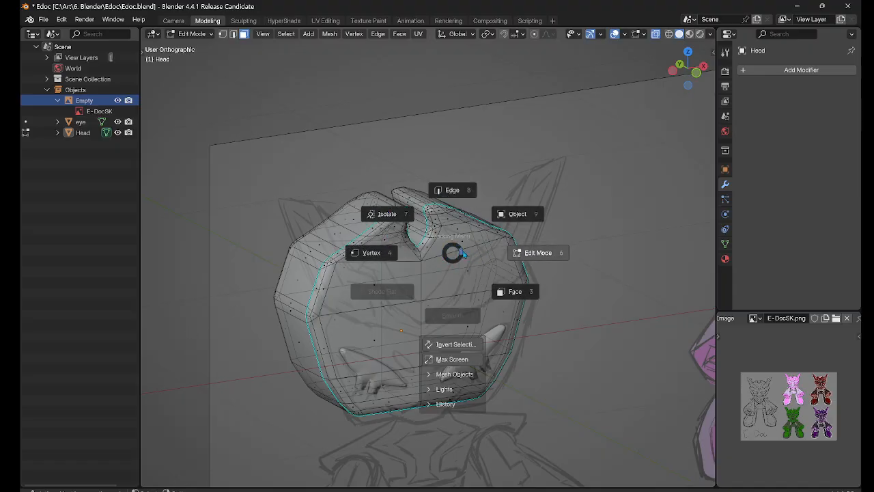
pyautogui.rightClick(454, 247)
pyautogui.hotkey('shift', 'a')
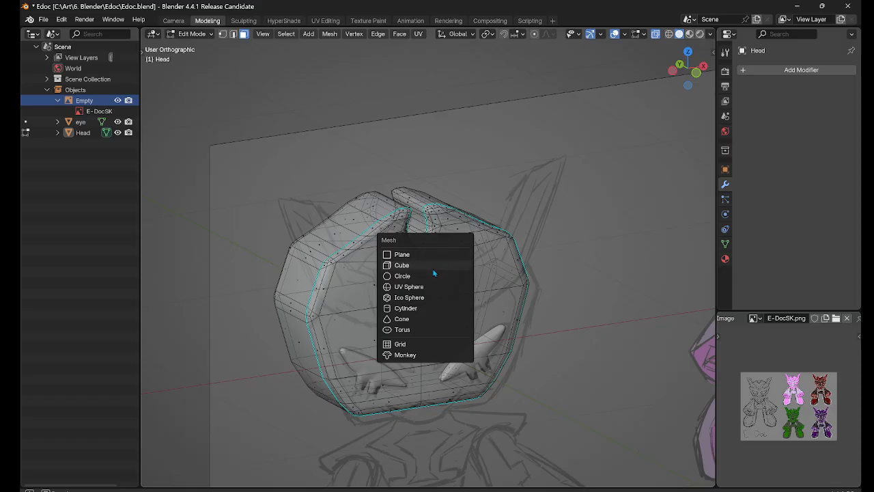
pyautogui.hotkey('shift', 'a')
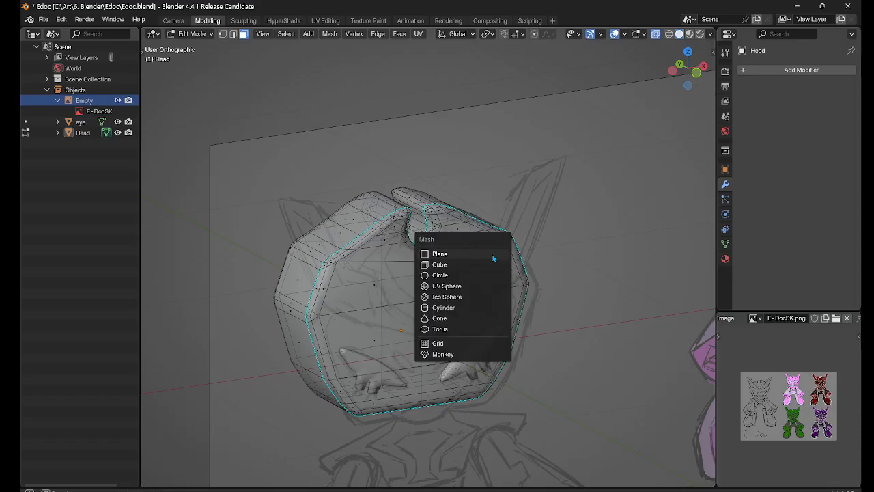
pyautogui.click(468, 254)
pyautogui.scroll(-4, 505, 303)
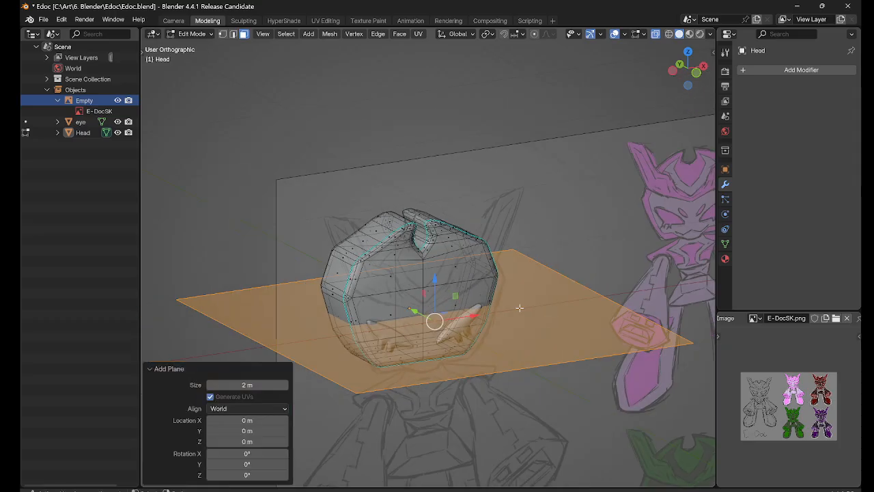
pyautogui.moveTo(462, 299); pyautogui.dragTo(470, 306)
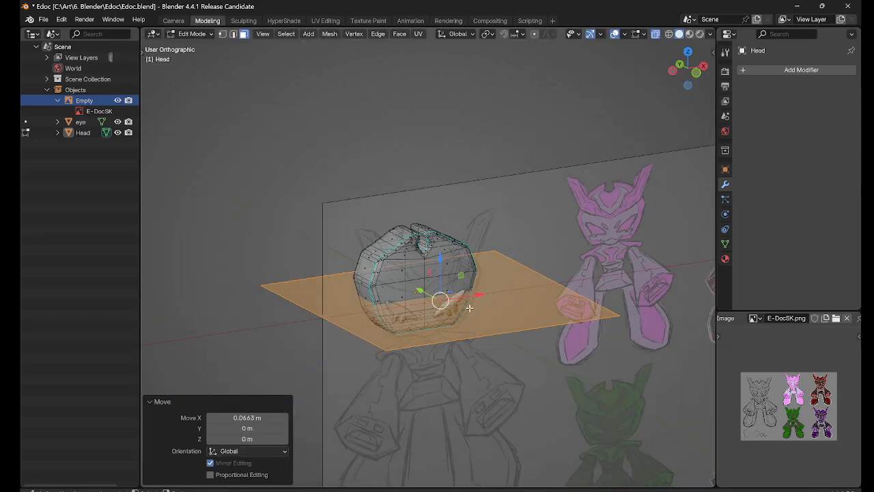
# Step: Delete the 2 m plane from the head mesh and return to Object Mode
pyautogui.moveTo(483, 302); pyautogui.dragTo(510, 323, button='middle')
pyautogui.click(314, 376)
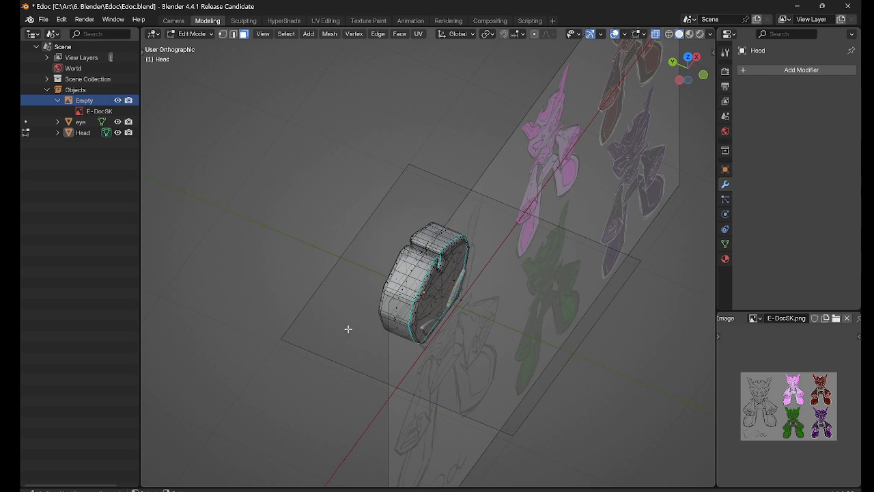
pyautogui.click(467, 295)
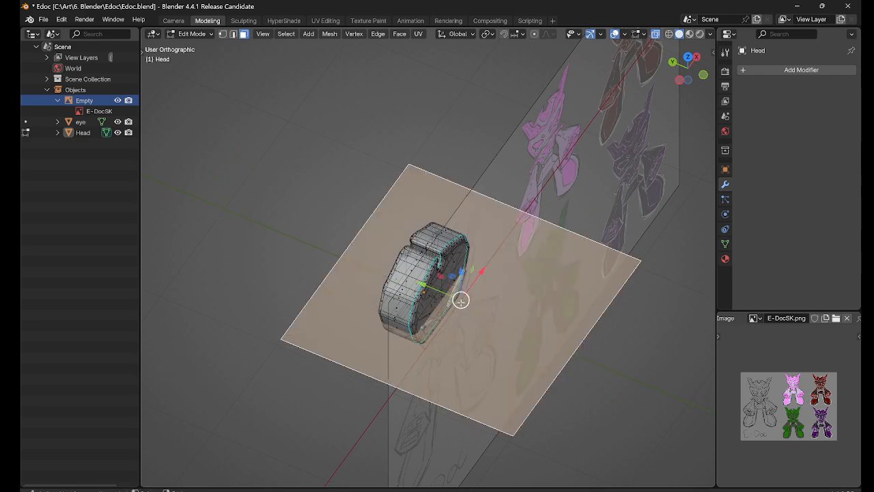
pyautogui.moveTo(462, 298); pyautogui.dragTo(419, 259, button='middle')
pyautogui.hotkey('ctrl', 'Tab')
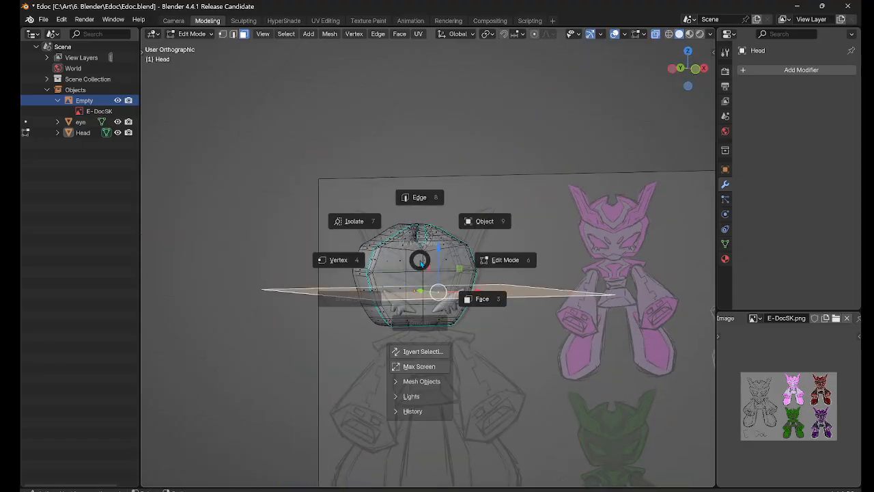
pyautogui.click(481, 206)
# Step: Hide the E-DocSK reference image and add a 2 m plane as a separate object
pyautogui.moveTo(286, 286); pyautogui.dragTo(283, 347, button='middle')
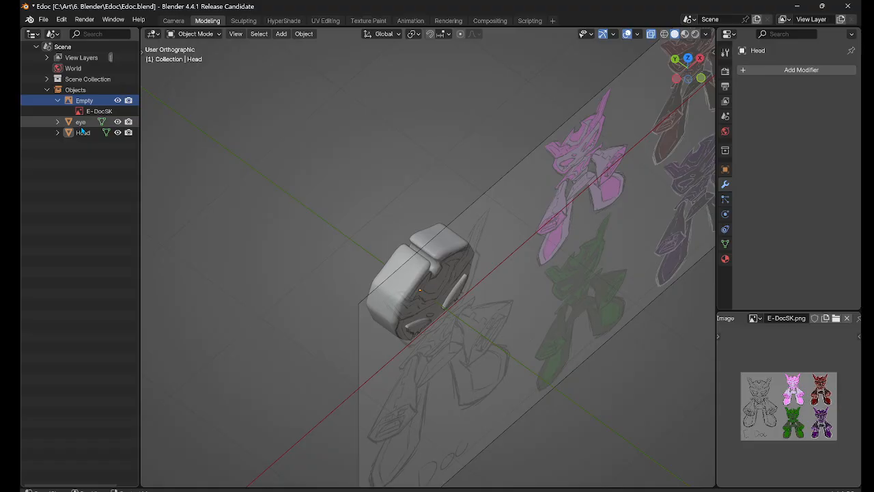
pyautogui.click(447, 315)
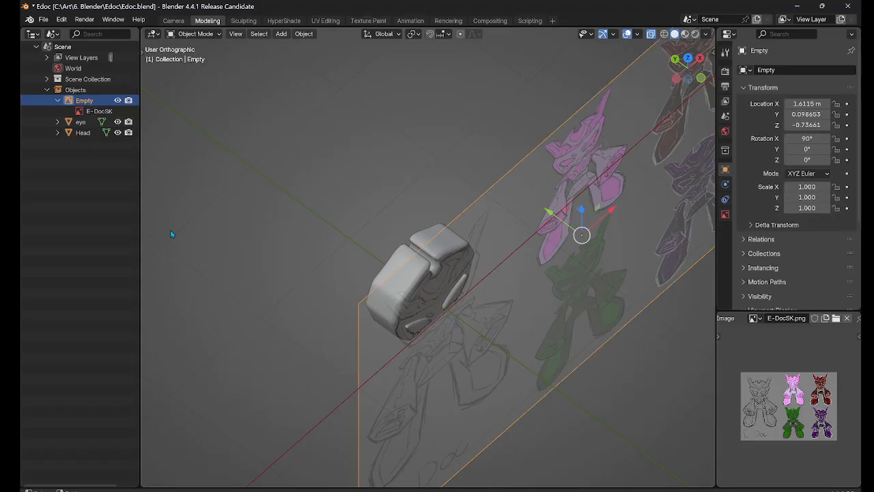
pyautogui.press('h')
pyautogui.moveTo(529, 335); pyautogui.dragTo(510, 295, button='middle')
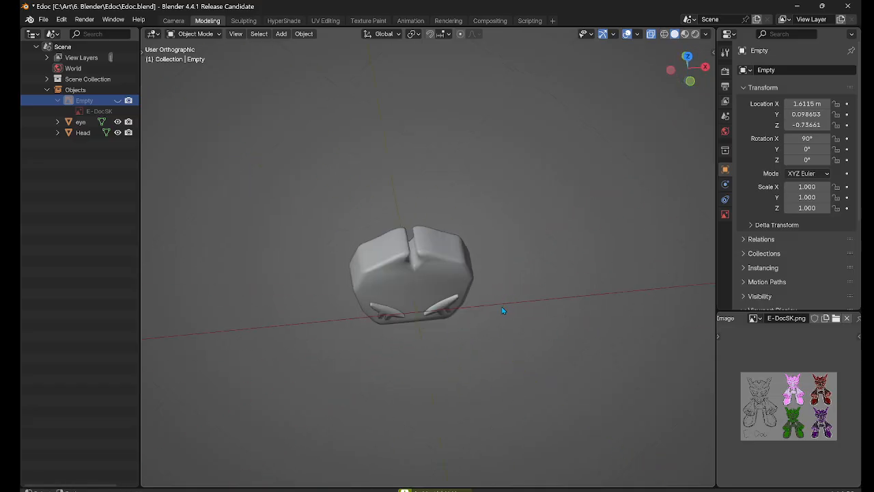
pyautogui.hotkey('shift', 'a')
pyautogui.press('Escape')
pyautogui.hotkey('shift', 'a')
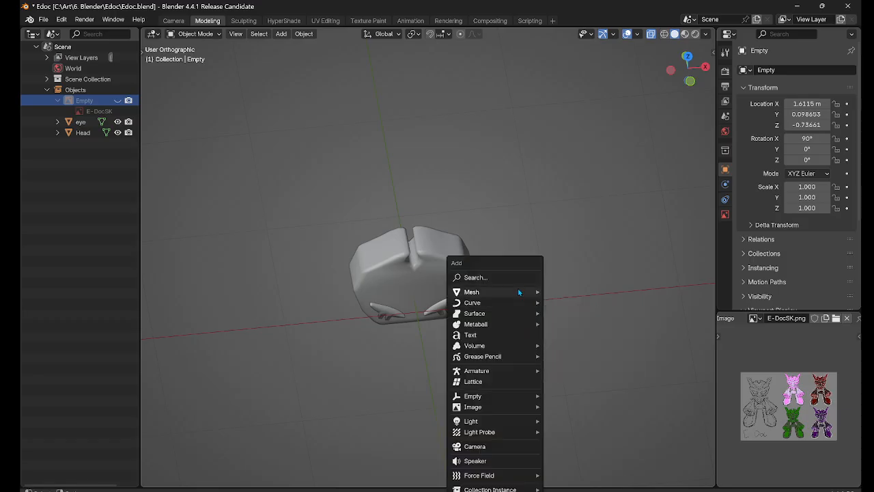
pyautogui.moveTo(518, 292)
pyautogui.click(579, 292)
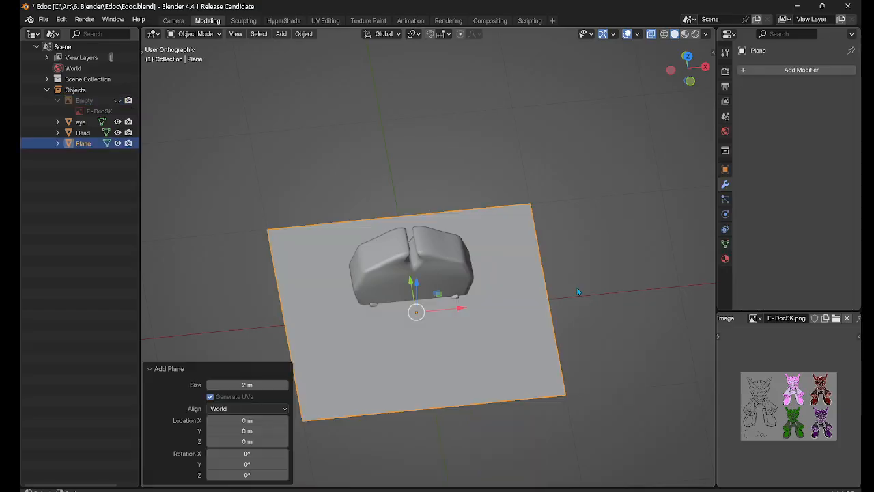
# Step: Rotate the new plane 90° about the global X axis so it stands upright
pyautogui.moveTo(554, 321); pyautogui.dragTo(491, 364, button='middle')
pyautogui.press('r')
pyautogui.press('x')
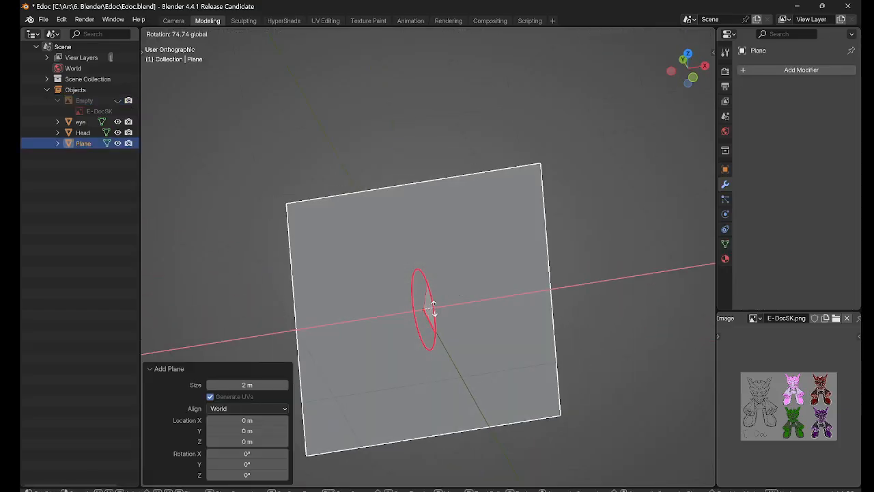
pyautogui.click(435, 308)
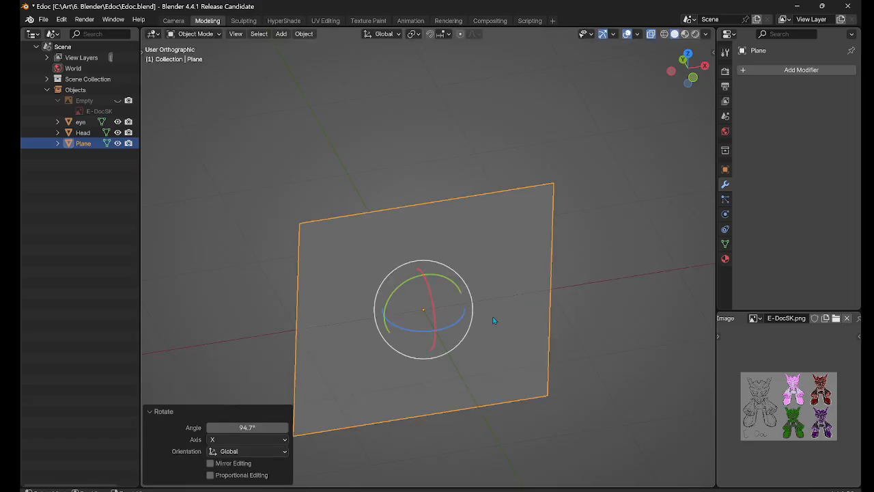
pyautogui.moveTo(434, 308); pyautogui.dragTo(604, 308, button='middle')
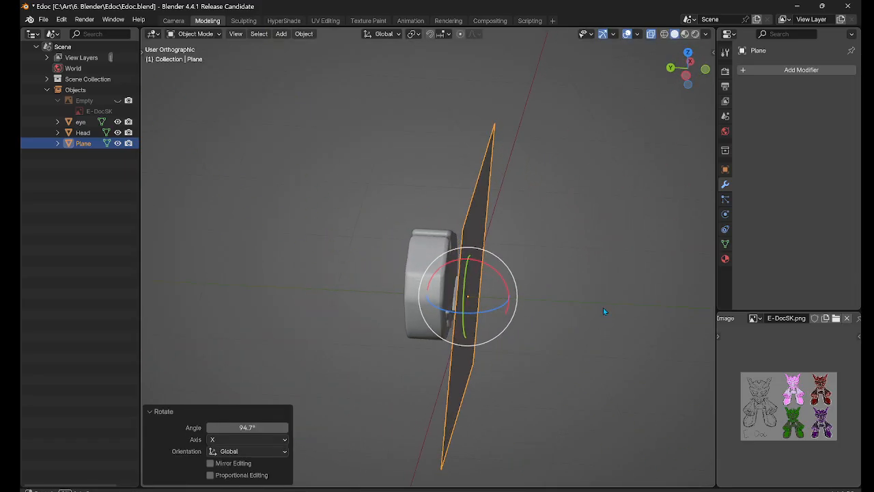
pyautogui.doubleClick(239, 427)
pyautogui.write('90')
pyautogui.press('Return')
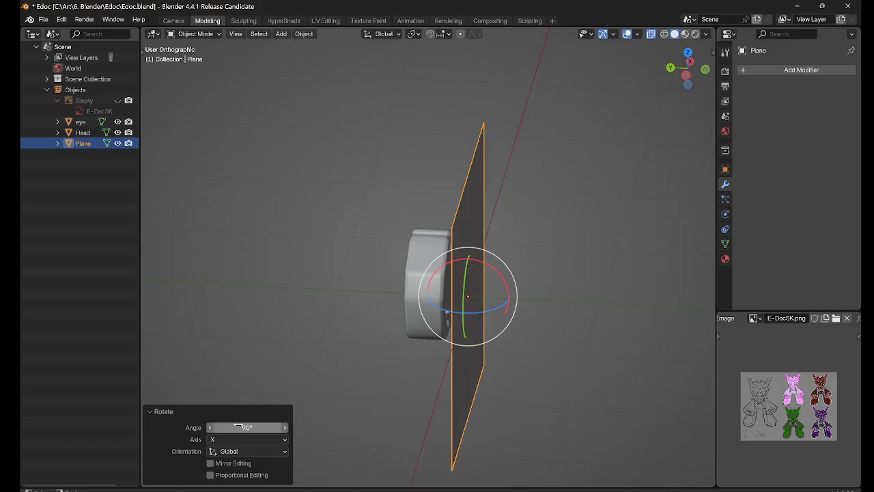
# Step: Scale the upright plane uniformly to 0.084 and show the E-DocSK reference image again
pyautogui.moveTo(427, 385); pyautogui.dragTo(384, 341, button='middle')
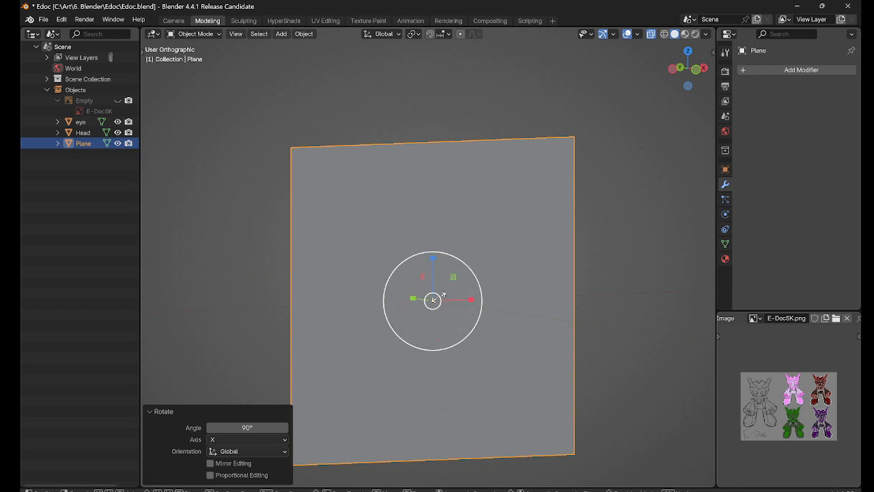
pyautogui.press('s')
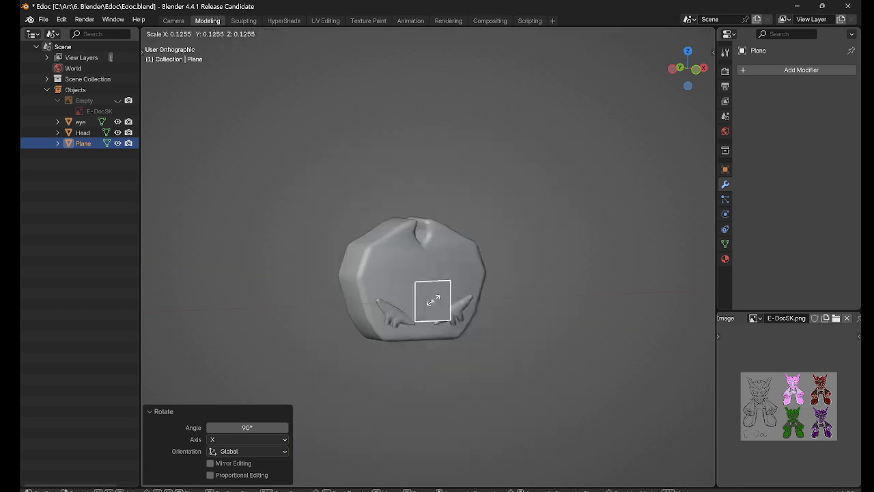
pyautogui.click(432, 301)
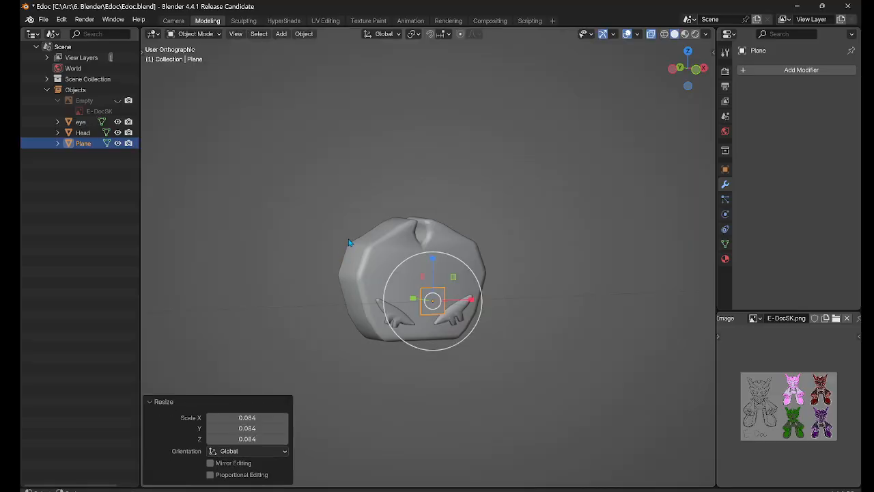
pyautogui.click(337, 258)
pyautogui.click(117, 100)
pyautogui.scroll(3, 476, 308)
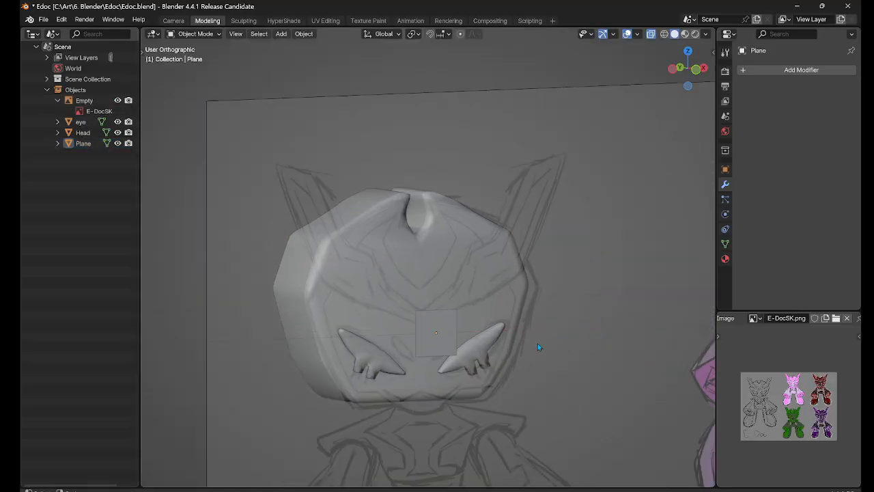
# Step: Move the small plane up 0.0805 m along Z and scale it uniformly to 0.454
pyautogui.click(449, 333)
pyautogui.scroll(1, 501, 323)
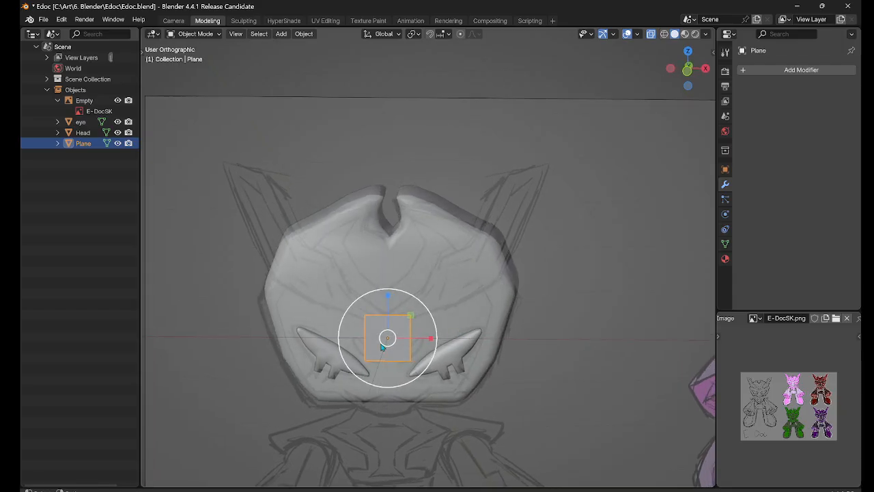
pyautogui.moveTo(388, 320); pyautogui.dragTo(388, 300)
pyautogui.press('s')
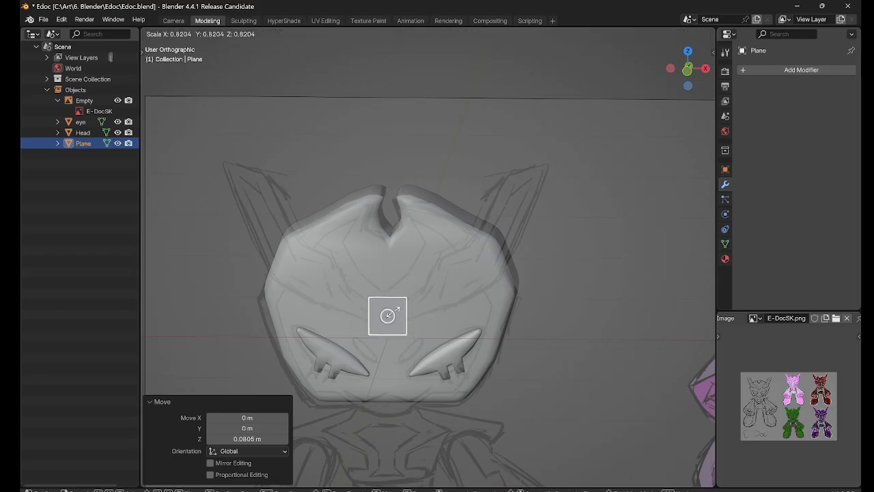
pyautogui.click(390, 314)
# Step: Extrude the plane's right vertical edge outward and upward along the sketch line, about 0.096 m in X, 0.014 m in Y and 0.049 m in Z
pyautogui.scroll(2, 421, 330)
pyautogui.scroll(3, 421, 331)
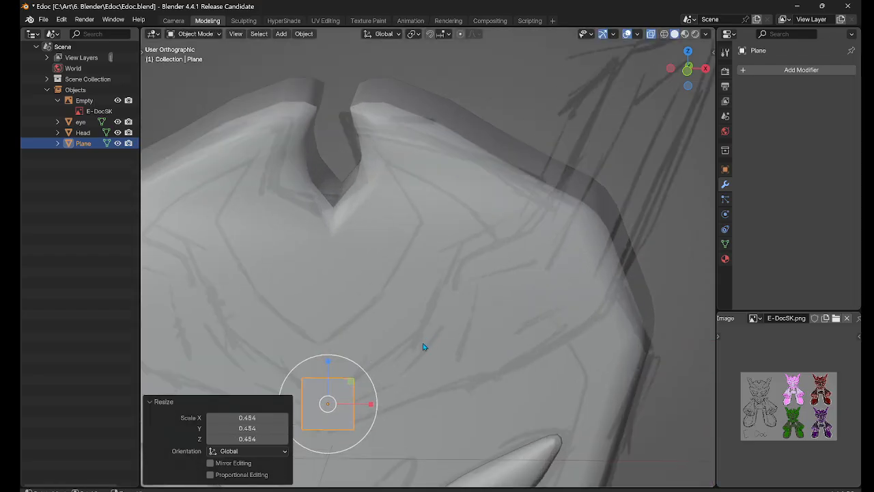
pyautogui.rightClick(335, 407)
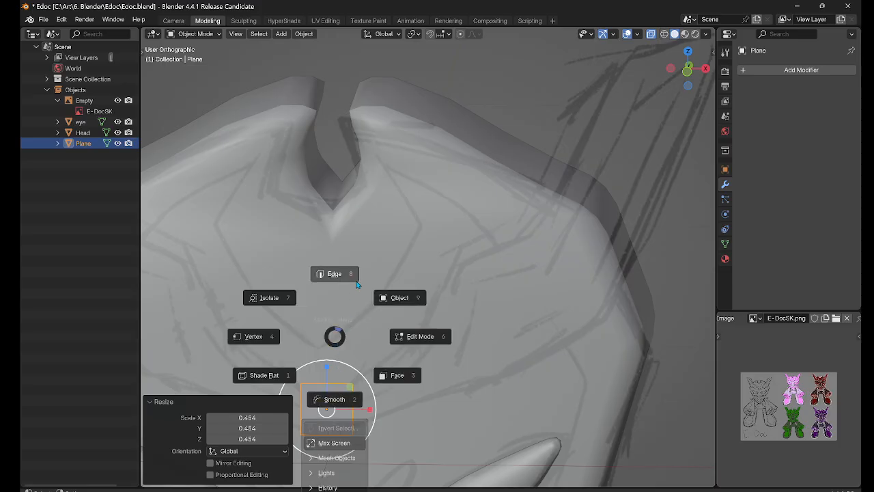
pyautogui.click(340, 277)
pyautogui.click(349, 396)
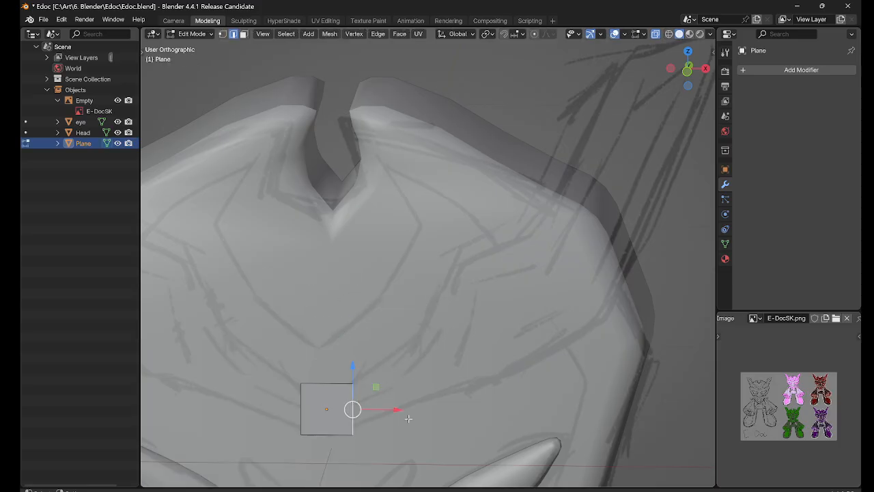
pyautogui.press('e')
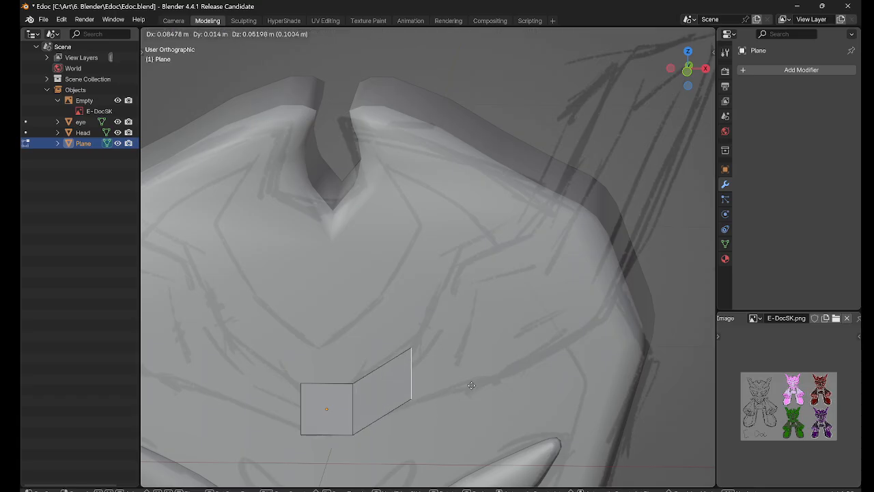
pyautogui.click(479, 387)
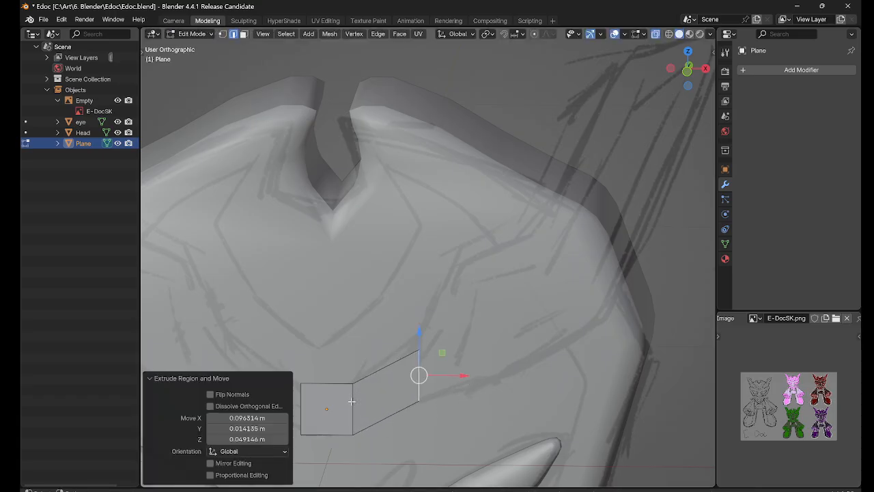
pyautogui.hotkey('ctrl', 'Tab')
pyautogui.click(364, 420)
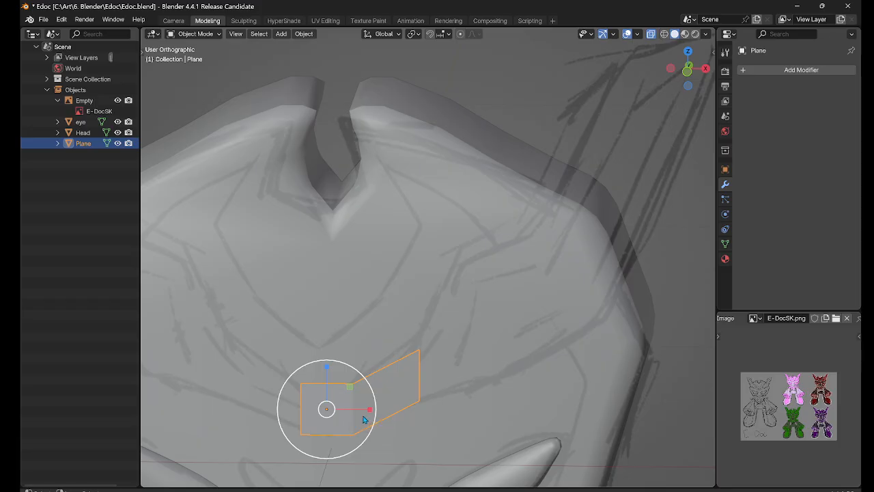
pyautogui.moveTo(384, 415); pyautogui.dragTo(440, 411, button='middle')
pyautogui.hotkey('ctrl', 'Tab')
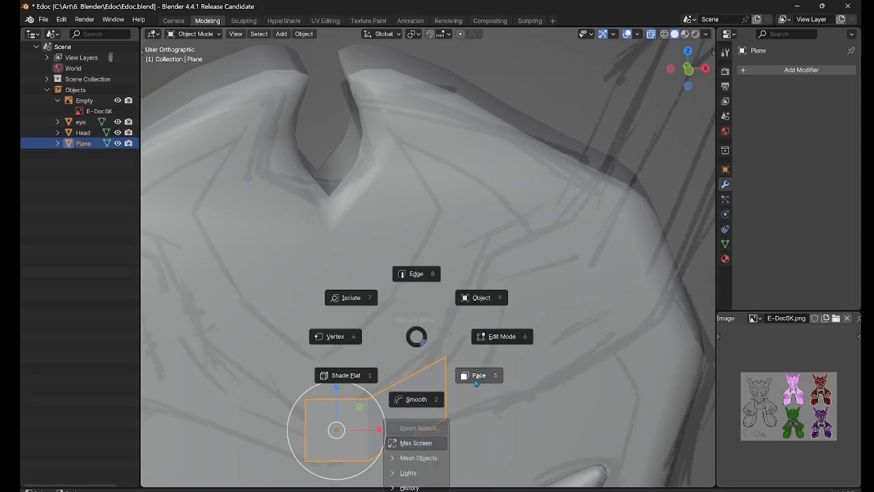
pyautogui.click(507, 334)
# Step: Add loop cuts lengthwise through the strip's middle, across its slanted segment, and lengthwise through its lower half
pyautogui.scroll(2, 466, 423)
pyautogui.keyDown('shift'); pyautogui.moveTo(446, 465); pyautogui.dragTo(495, 309, button='middle'); pyautogui.keyUp('shift')
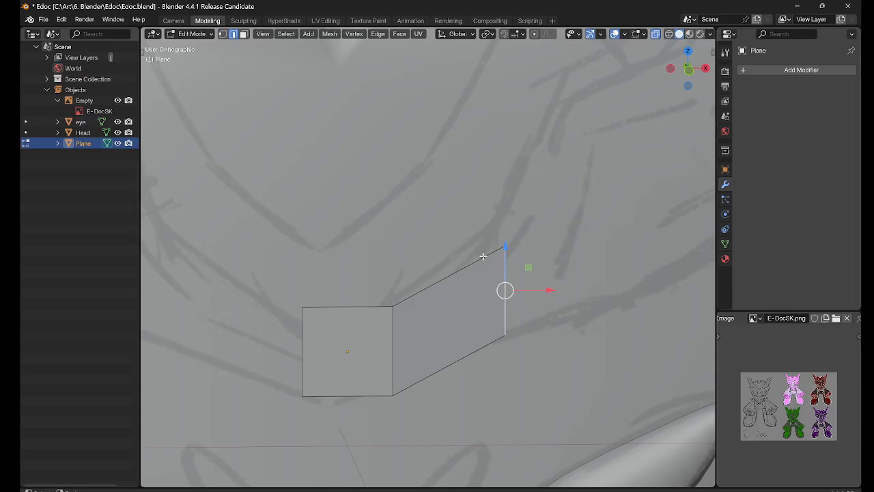
pyautogui.click(359, 372)
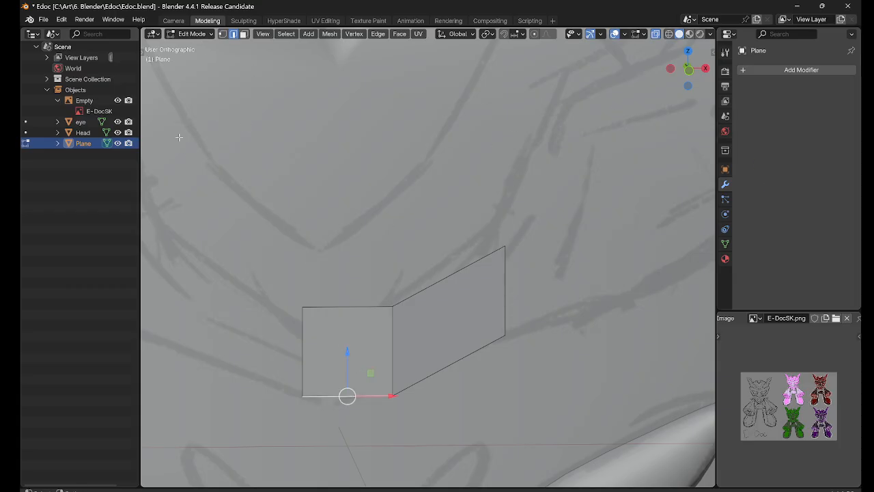
pyautogui.click(142, 52)
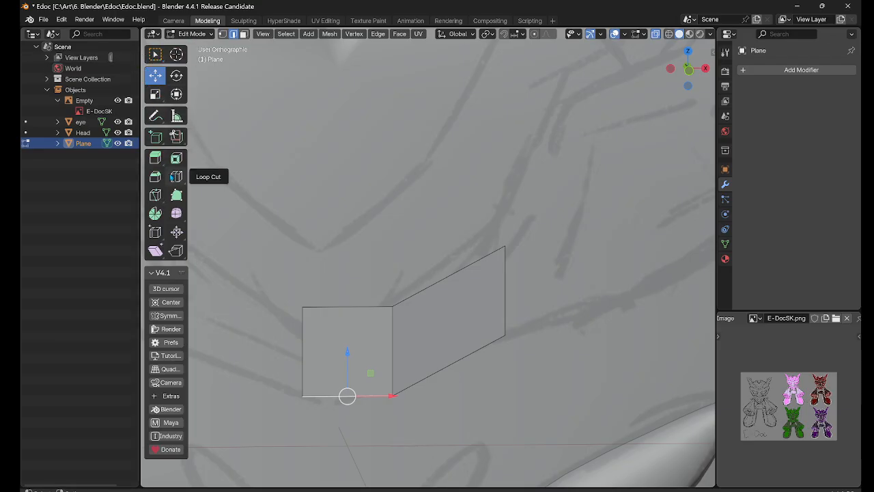
pyautogui.click(176, 177)
pyautogui.click(415, 338)
pyautogui.click(438, 316)
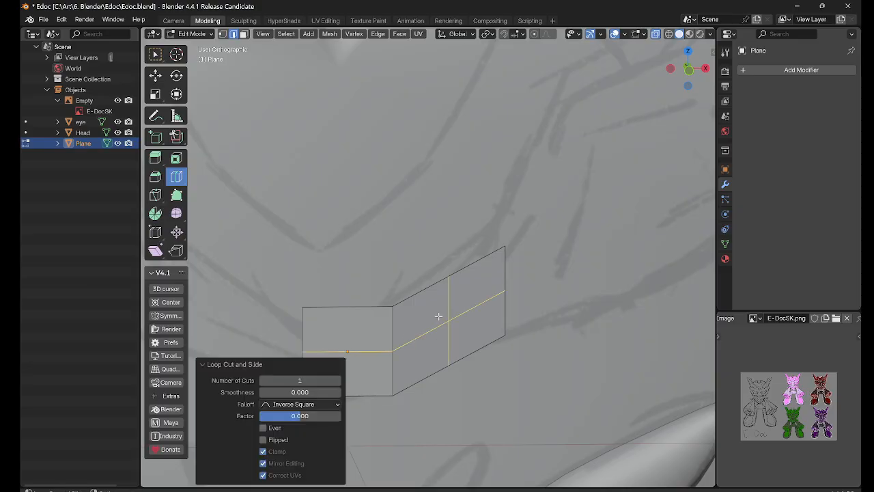
pyautogui.click(330, 350)
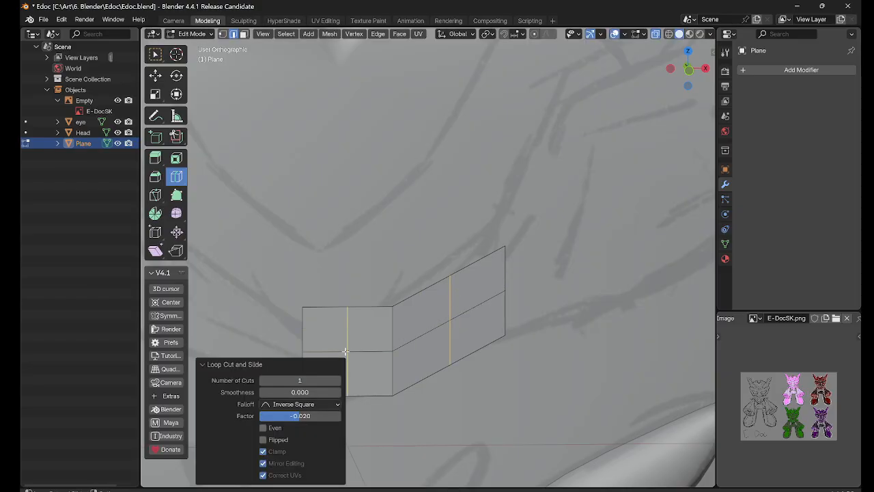
pyautogui.click(400, 372)
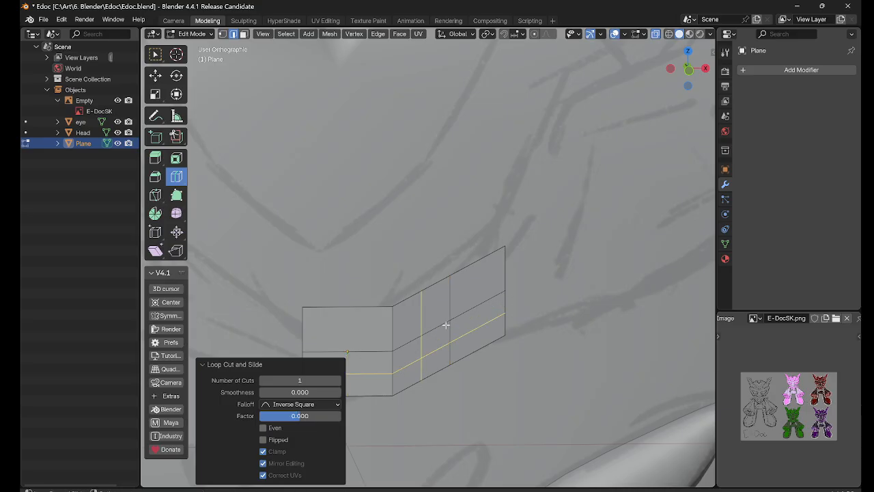
# Step: Delete the middle-row face in the inner half of the strip's slanted segment and check the opening from the side
pyautogui.press('w')
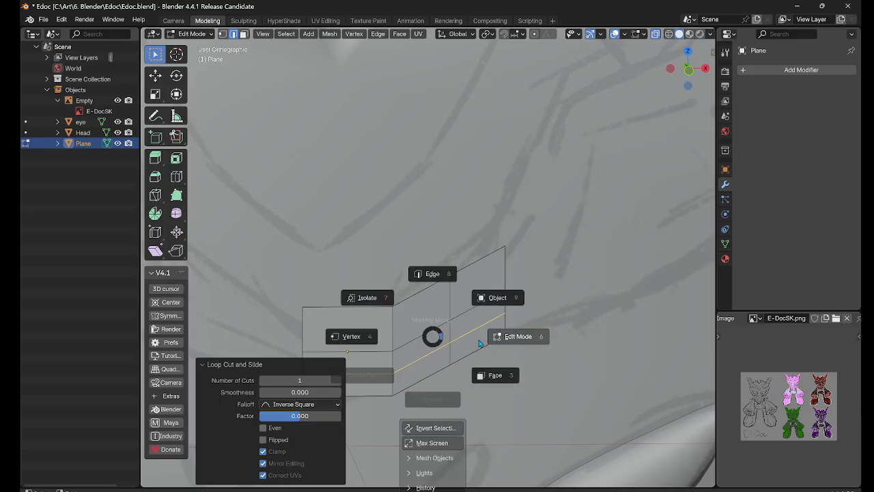
pyautogui.click(452, 369)
pyautogui.click(418, 349)
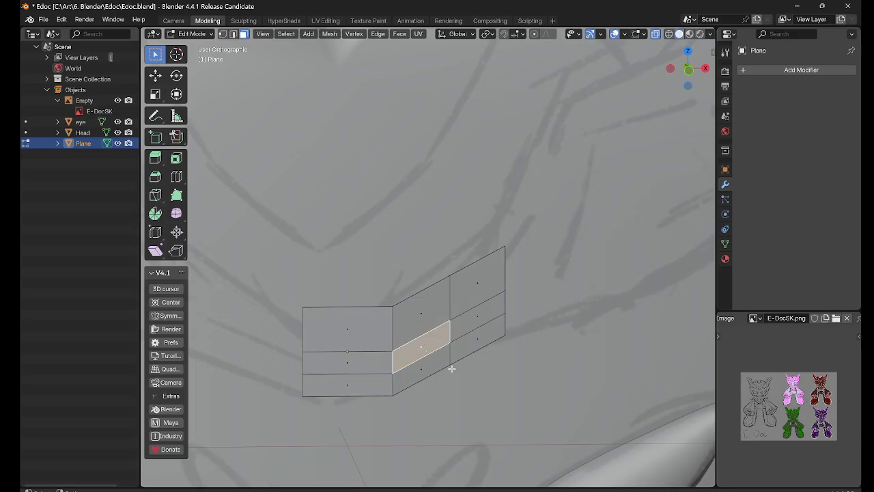
pyautogui.scroll(2, 451, 366)
pyautogui.moveTo(454, 367); pyautogui.dragTo(506, 399, button='middle')
pyautogui.keyDown('shift'); pyautogui.moveTo(493, 334); pyautogui.dragTo(451, 172, button='middle'); pyautogui.keyUp('shift')
pyautogui.press('x')
pyautogui.click(479, 303)
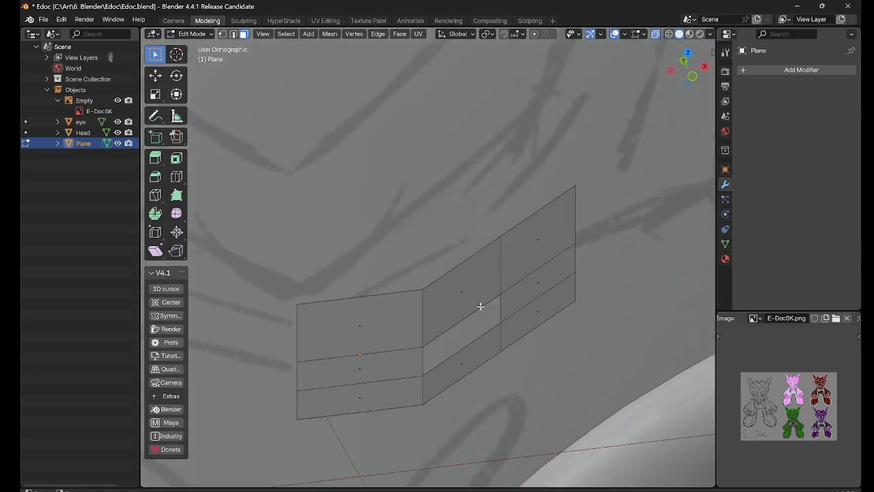
pyautogui.moveTo(480, 306); pyautogui.dragTo(696, 400, button='middle')
pyautogui.scroll(2, 471, 339)
pyautogui.moveTo(466, 337); pyautogui.dragTo(605, 359, button='middle')
pyautogui.moveTo(424, 352); pyautogui.dragTo(514, 329, button='middle')
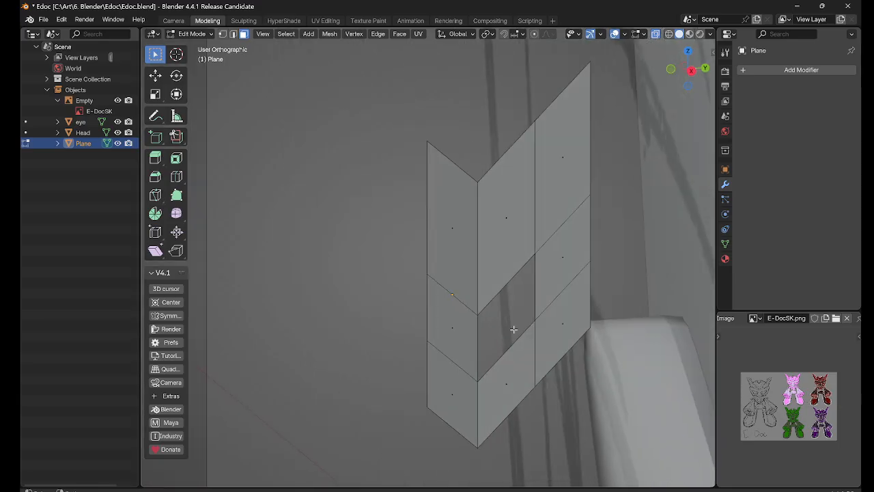
# Step: Select the border edge loop around the opening in the strip's middle row, using edge selection
pyautogui.hotkey('ctrl', 'Tab')
pyautogui.click(500, 280)
pyautogui.click(502, 288)
pyautogui.keyDown('alt'); pyautogui.click(501, 289); pyautogui.keyUp('alt')
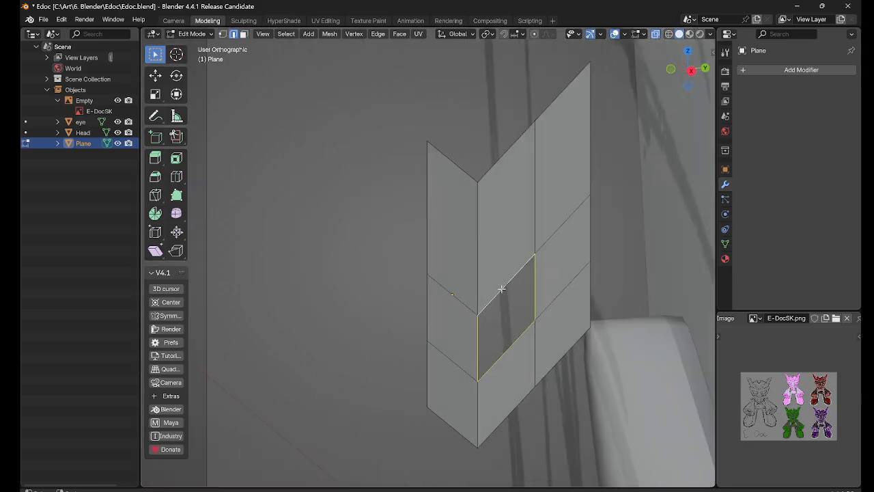
# Step: Try closing the selected opening with the mesh Fill operator and check the new faces up close
pyautogui.press('F3')
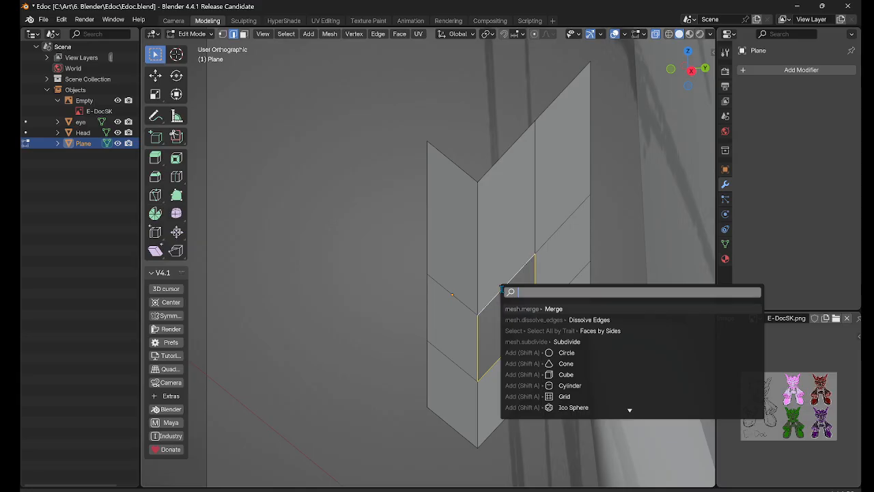
pyautogui.write('fill')
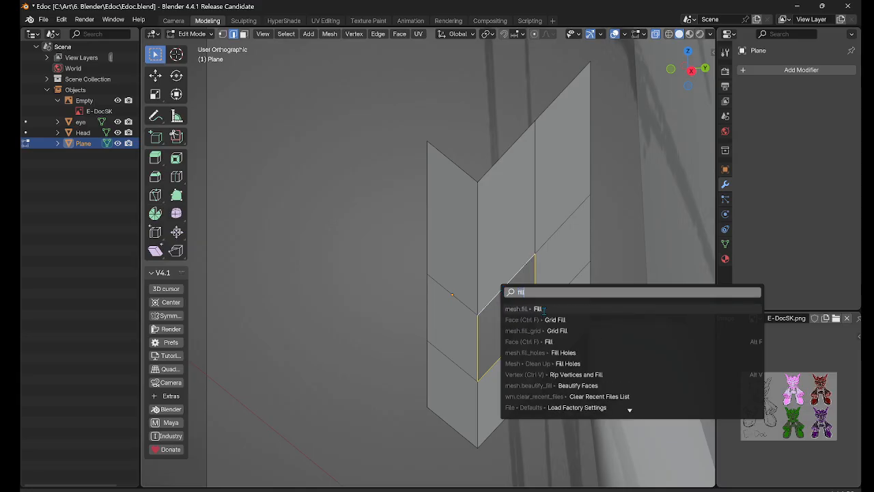
pyautogui.click(547, 307)
pyautogui.scroll(-2, 551, 307)
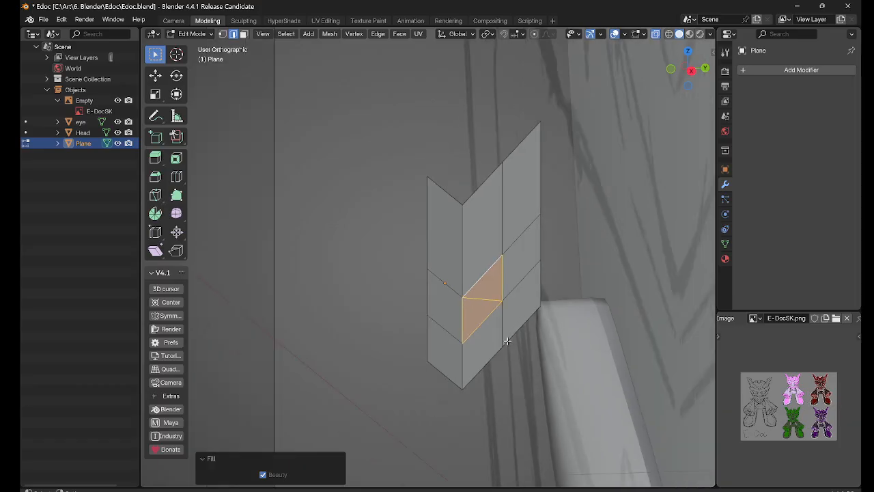
pyautogui.moveTo(499, 330); pyautogui.dragTo(357, 253, button='middle')
pyautogui.scroll(4, 485, 303)
pyautogui.moveTo(484, 303); pyautogui.dragTo(497, 319, button='middle')
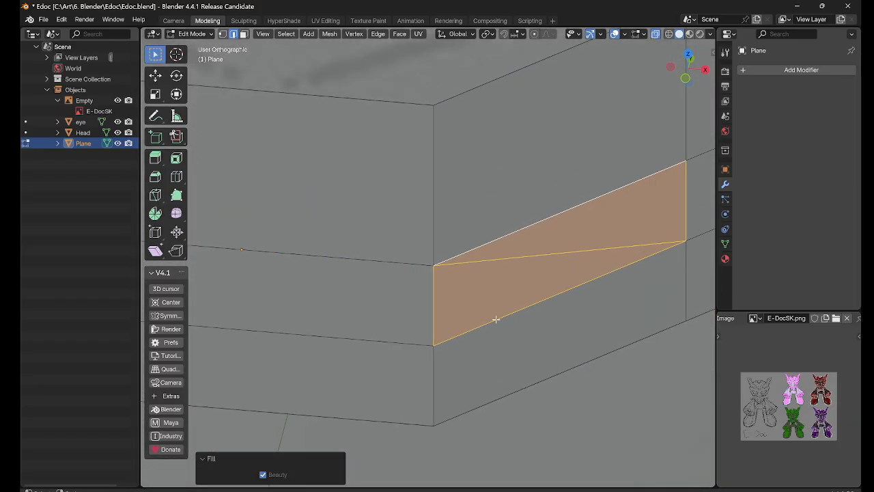
pyautogui.hotkey('ctrl', 'z')
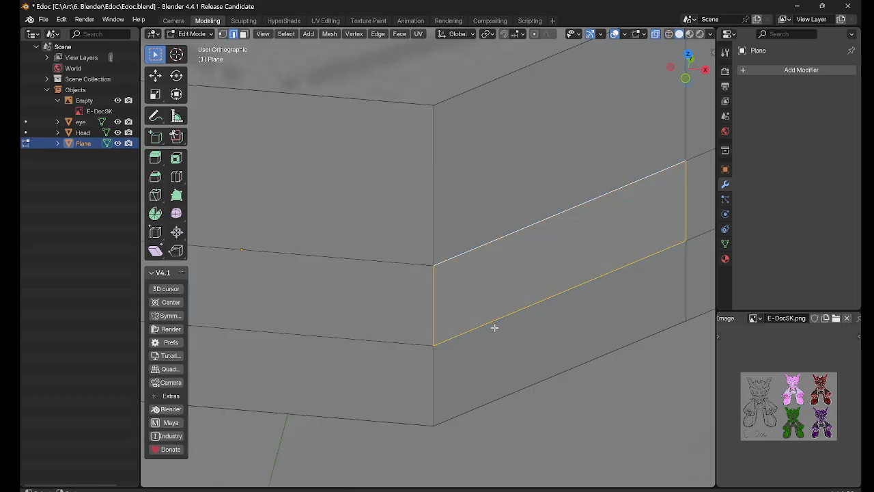
pyautogui.press('F4')
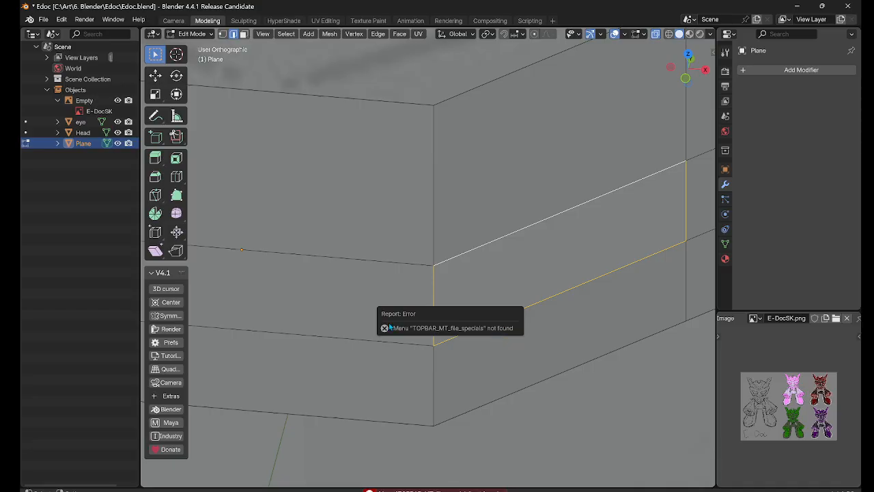
pyautogui.click(510, 288)
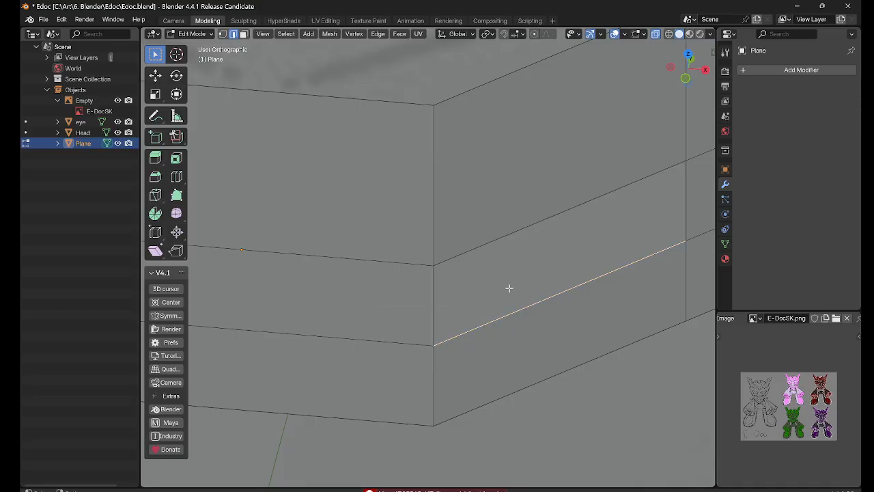
pyautogui.hotkey('ctrl', 'z')
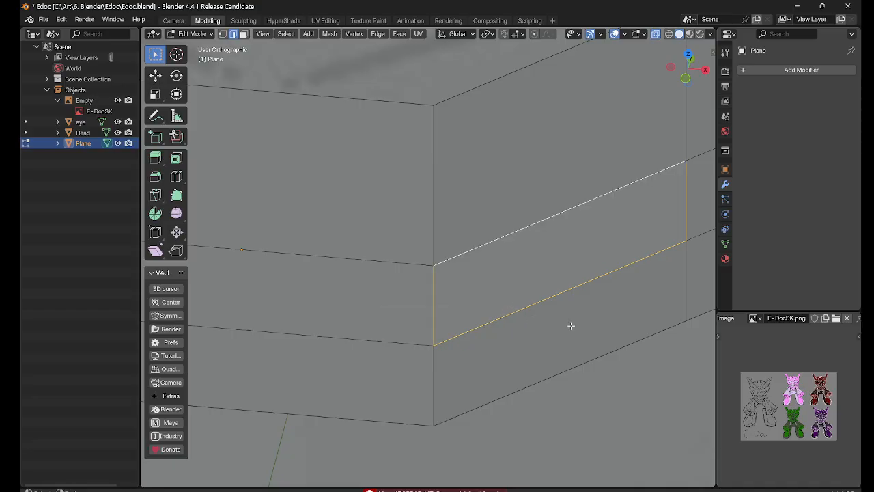
# Step: Fill the opening in the middle row with Face Fill and dissolve the diagonal edge across it
pyautogui.moveTo(571, 325); pyautogui.dragTo(510, 312, button='middle')
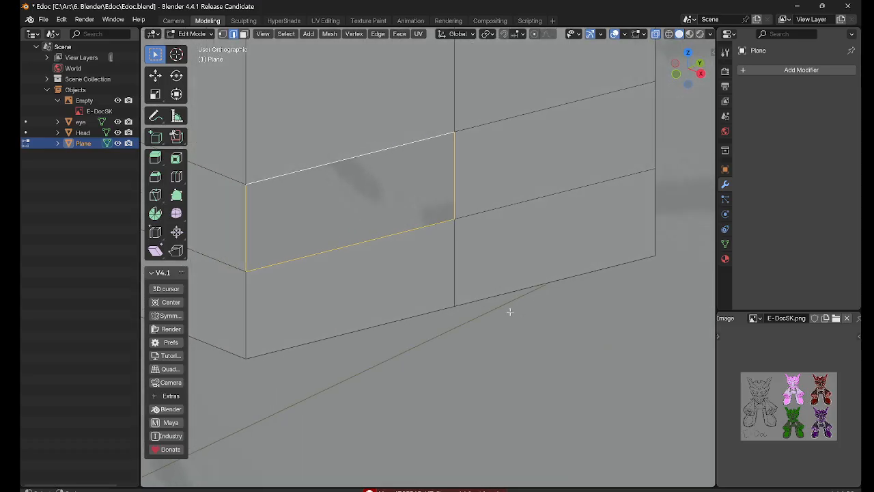
pyautogui.press('F3')
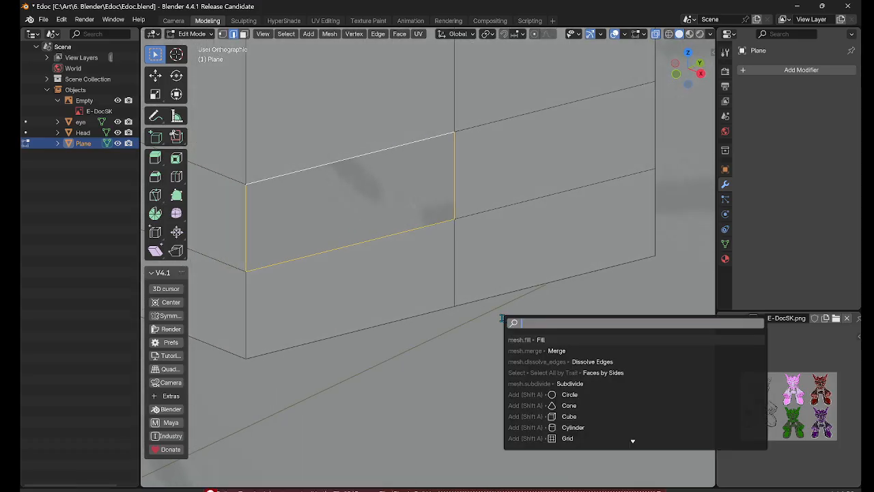
pyautogui.write('fill')
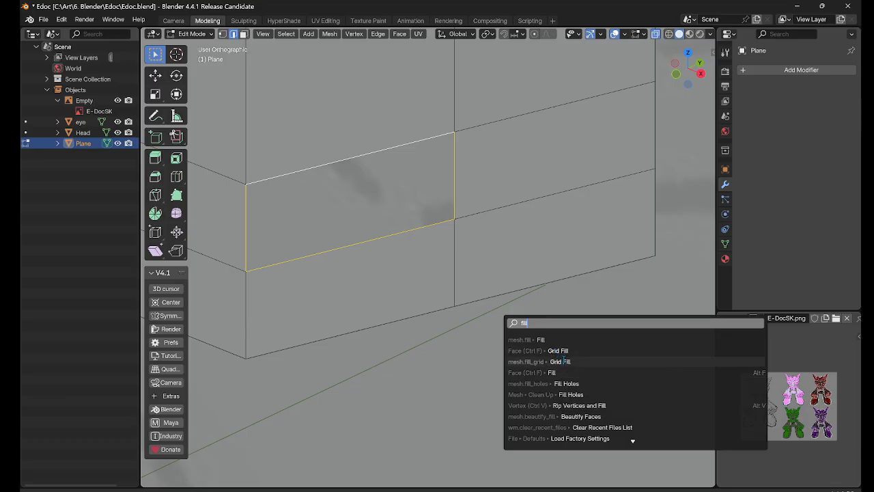
pyautogui.click(598, 372)
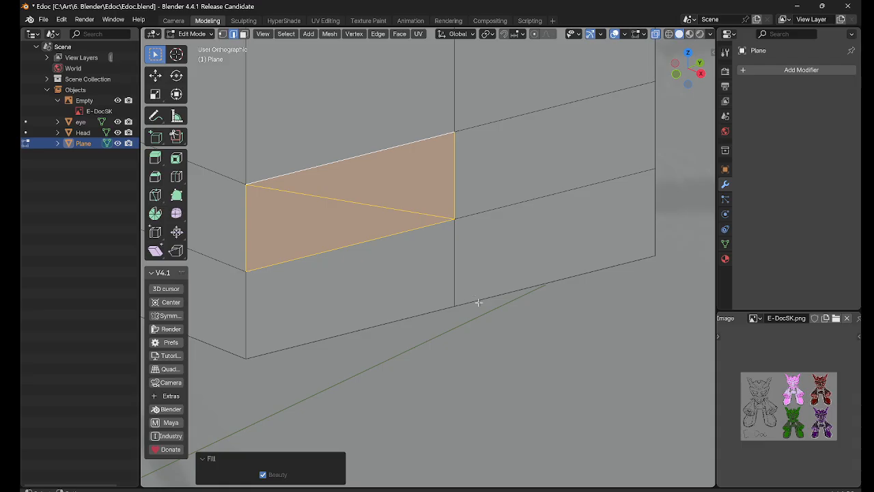
pyautogui.click(333, 219)
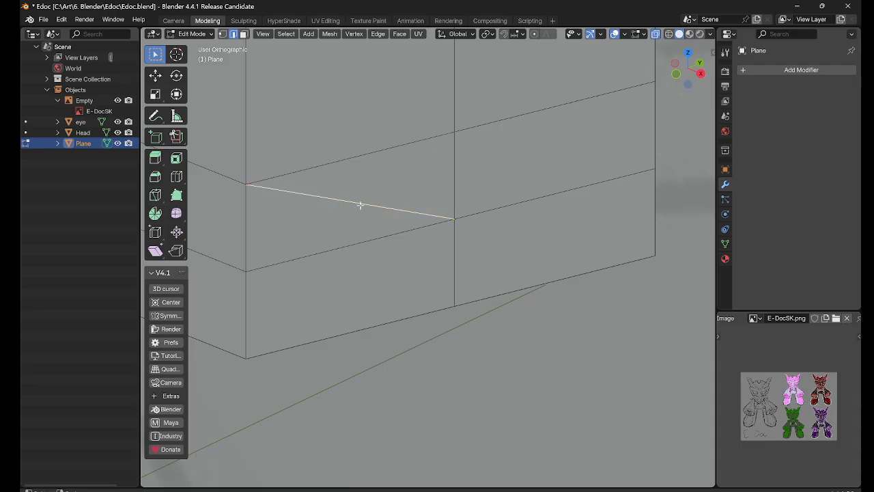
pyautogui.press('F3')
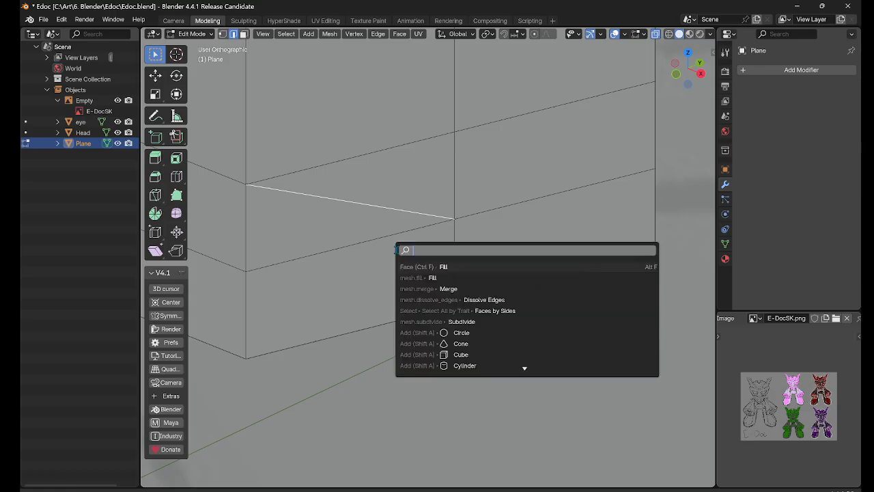
pyautogui.click(478, 300)
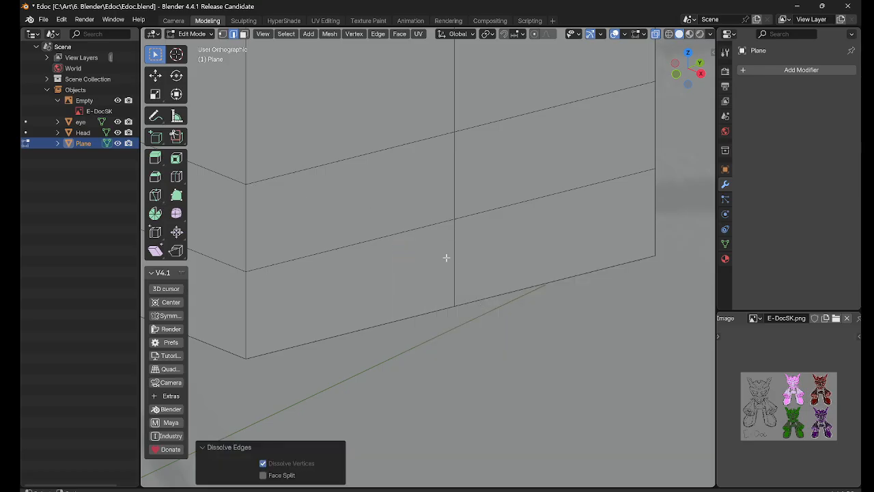
# Step: Extrude the top edge of the strip's unslanted segment about 0.038 m up and 0.017 m back in Y
pyautogui.scroll(-10, 390, 278)
pyautogui.moveTo(390, 279); pyautogui.dragTo(410, 280, button='middle')
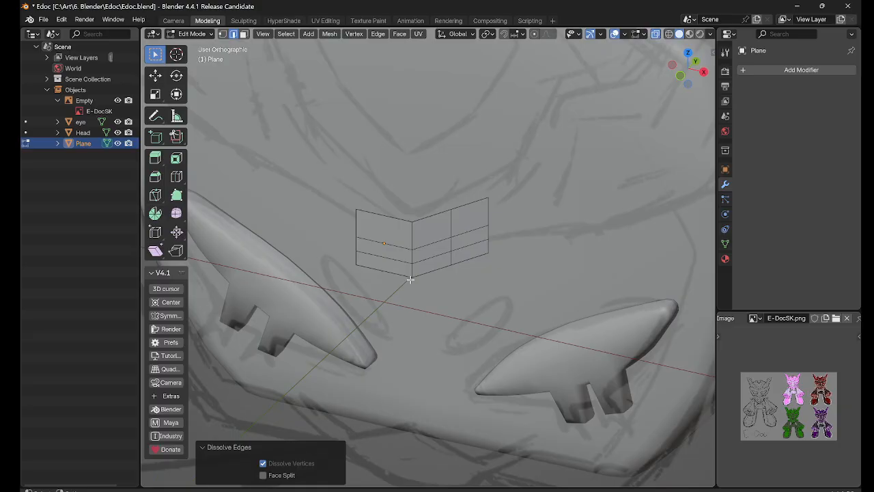
pyautogui.scroll(3, 411, 280)
pyautogui.click(419, 193)
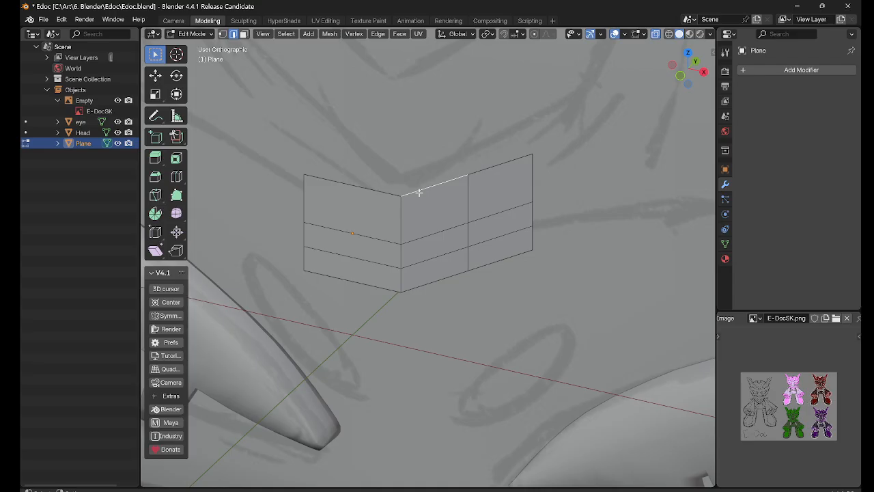
pyautogui.click(390, 194)
pyautogui.press('e')
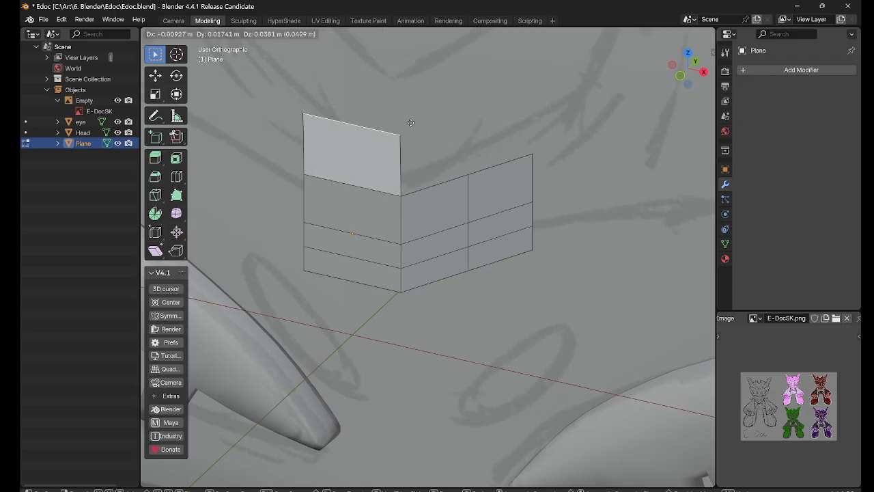
pyautogui.click(411, 122)
# Step: Extrude the top edge of the slanted segment's outer half about 0.032 m up and 0.015 m back in Y
pyautogui.click(502, 163)
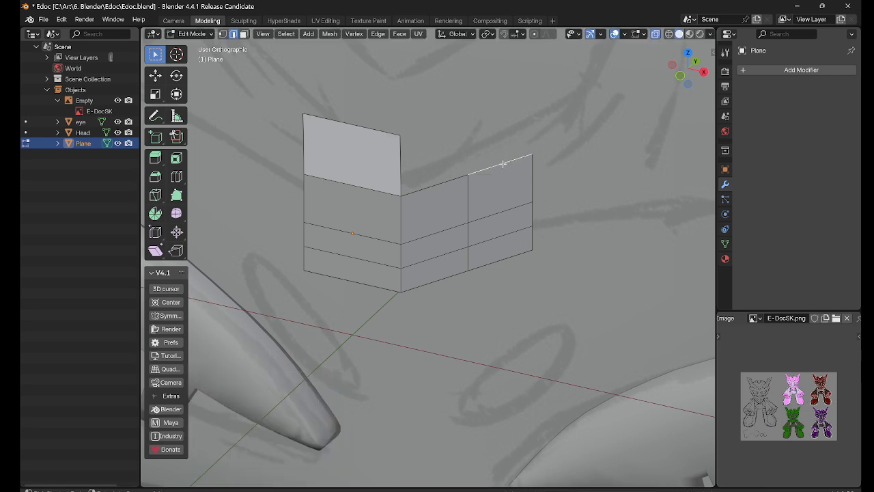
pyautogui.press('e')
pyautogui.click(503, 113)
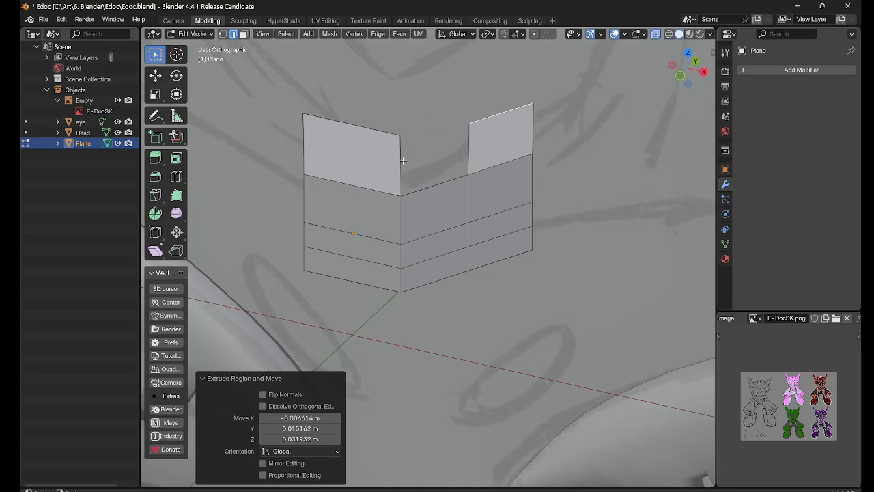
# Step: Bridge the facing side edges of the two extruded top faces with Bridge Edge Loops to close the gap
pyautogui.click(425, 134)
pyautogui.click(394, 148)
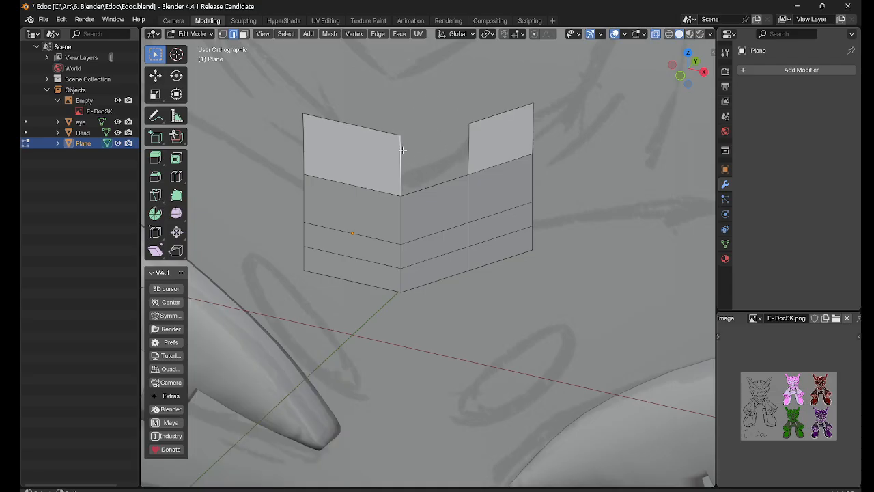
pyautogui.keyDown('alt'); pyautogui.click(400, 151); pyautogui.keyUp('alt')
pyautogui.click(470, 171)
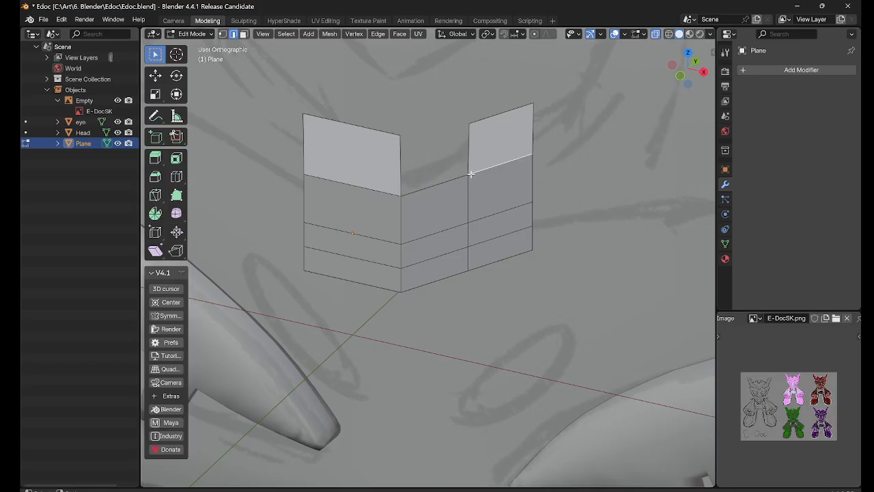
pyautogui.keyDown('shift'); pyautogui.click(400, 172); pyautogui.keyUp('shift')
pyautogui.press('F3')
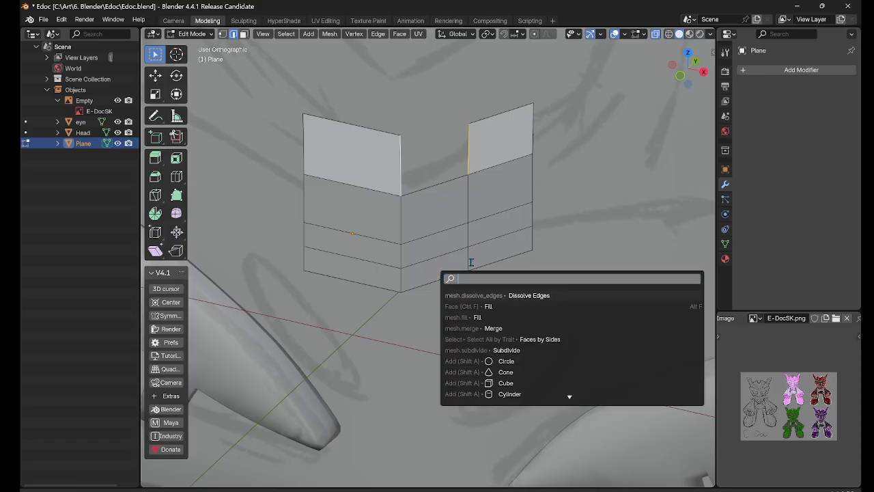
pyautogui.write('bu')
pyautogui.press('BackSpace')
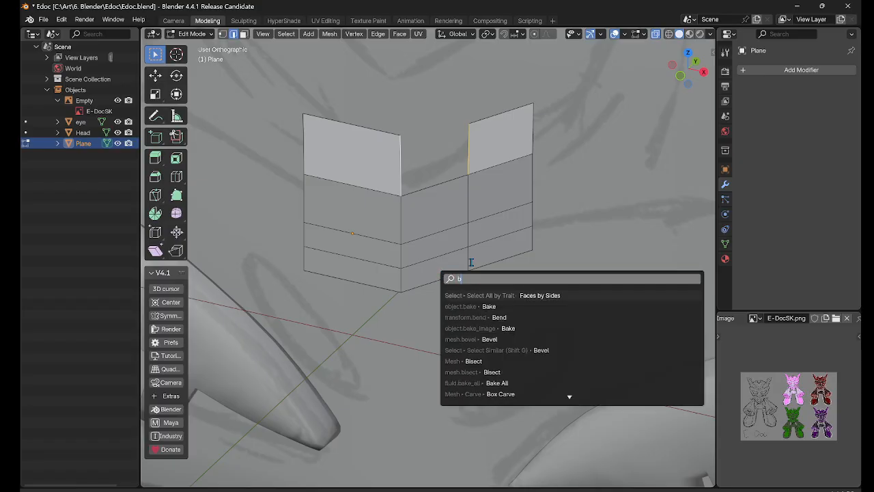
pyautogui.write('ridge')
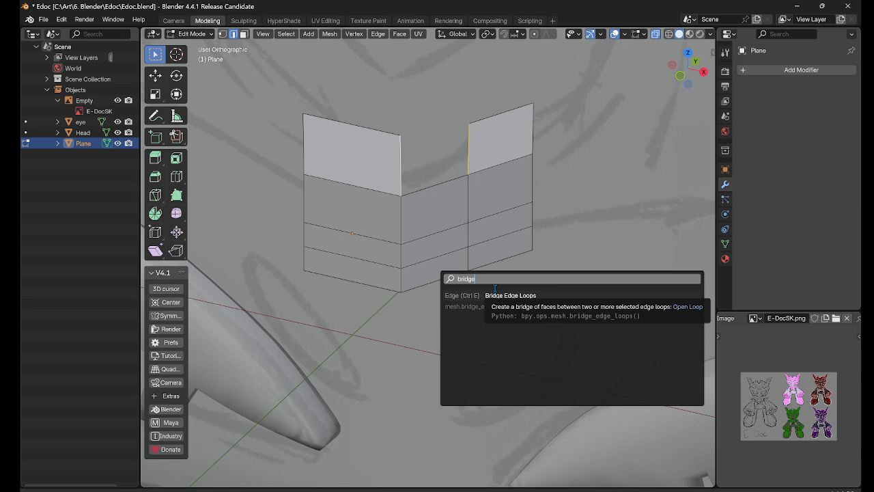
pyautogui.click(543, 294)
# Step: Try moving the edge beneath the bridged face with the Move tool
pyautogui.scroll(-3, 545, 289)
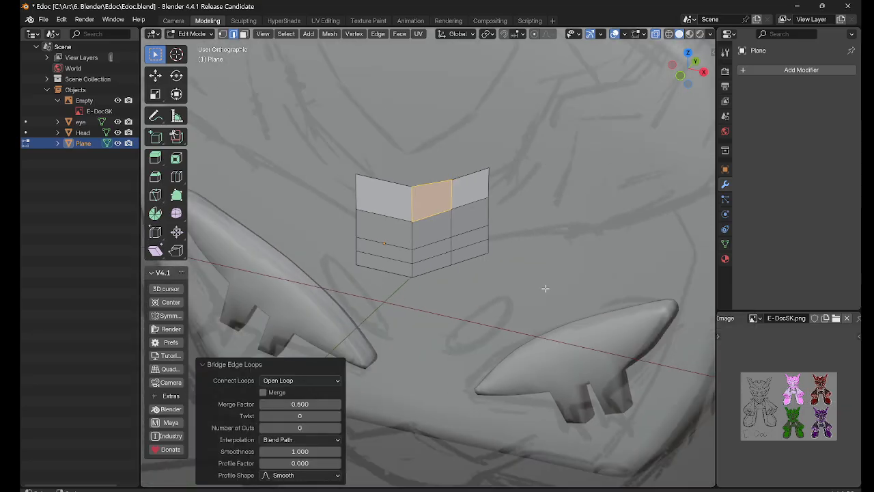
pyautogui.moveTo(545, 290); pyautogui.dragTo(567, 232, button='middle')
pyautogui.scroll(6, 567, 232)
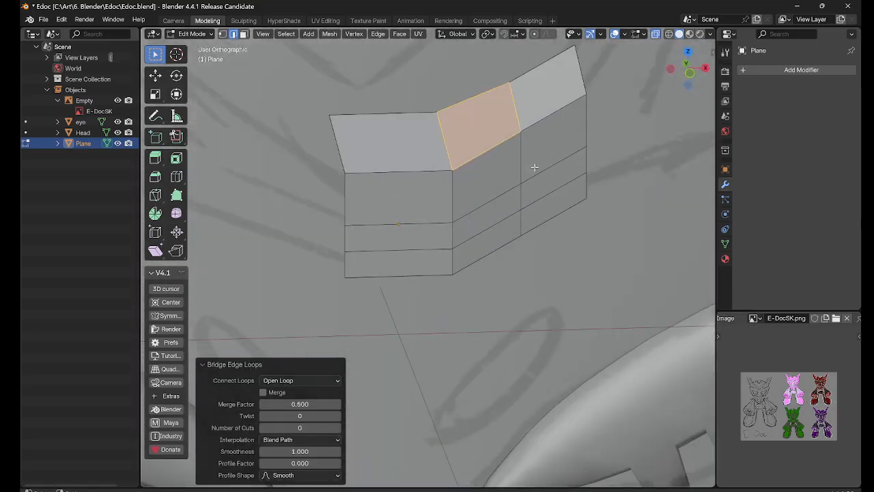
pyautogui.scroll(2, 504, 240)
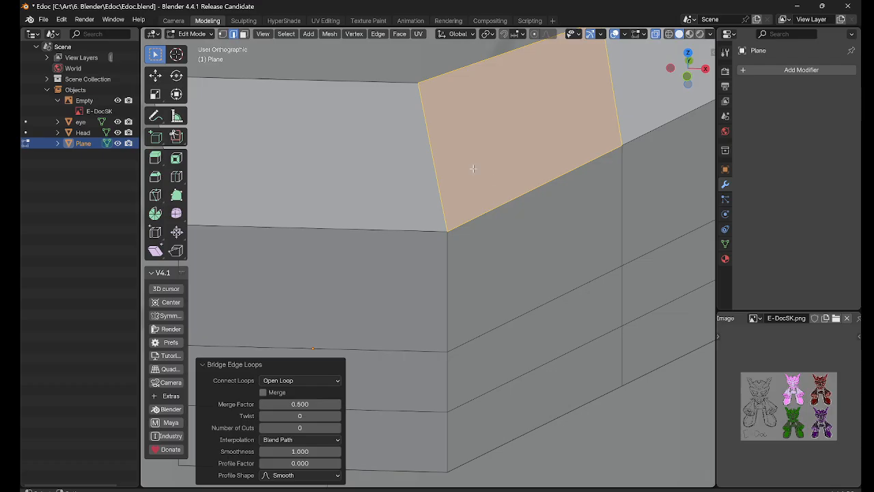
pyautogui.click(425, 165)
pyautogui.click(619, 100)
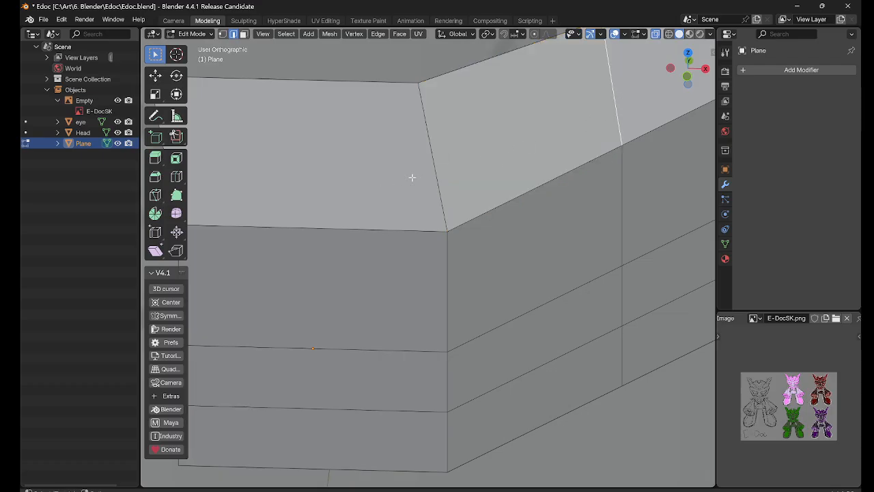
pyautogui.keyDown('shift'); pyautogui.click(434, 140); pyautogui.keyUp('shift')
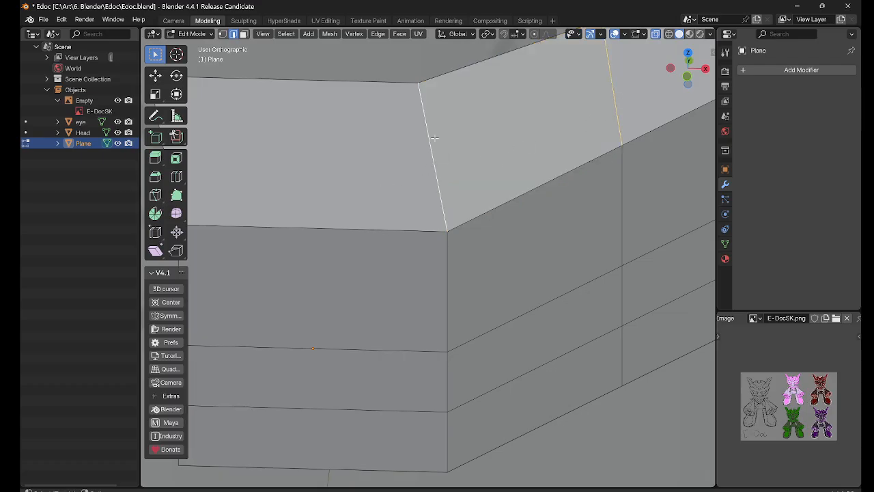
pyautogui.click(534, 190)
pyautogui.press('w')
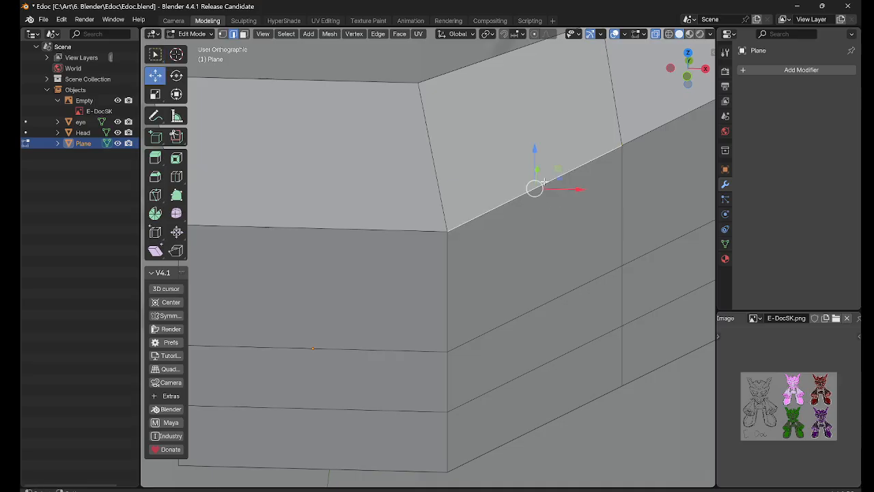
pyautogui.moveTo(532, 187); pyautogui.dragTo(521, 151)
pyautogui.hotkey('ctrl', 'z')
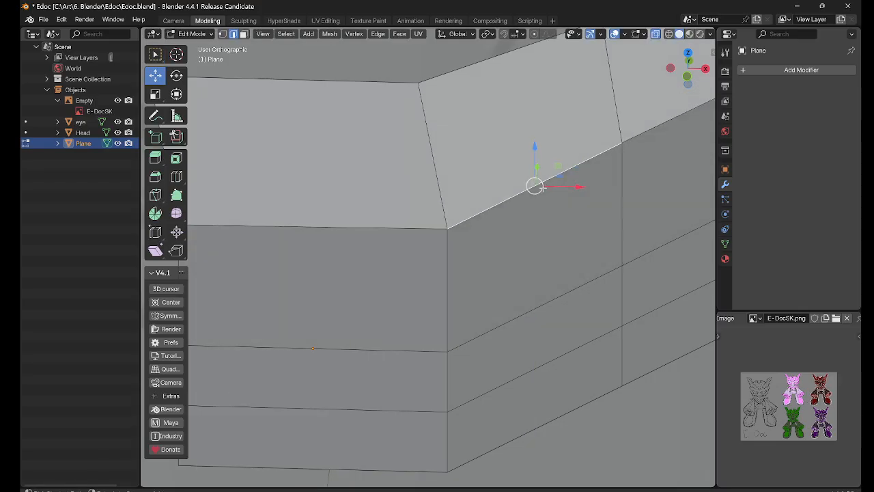
# Step: Check the forehead piece against the head and sketch from several angles and switch it to Object Mode
pyautogui.scroll(-10, 607, 244)
pyautogui.moveTo(534, 294); pyautogui.dragTo(387, 312, button='middle')
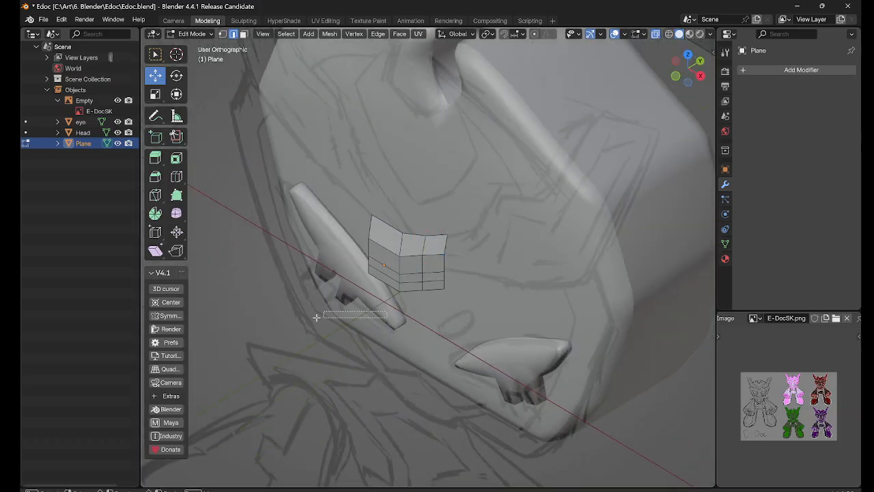
pyautogui.moveTo(307, 303); pyautogui.dragTo(516, 243, button='middle')
pyautogui.scroll(2, 437, 285)
pyautogui.click(512, 237)
pyautogui.moveTo(509, 220); pyautogui.dragTo(579, 179, button='right')
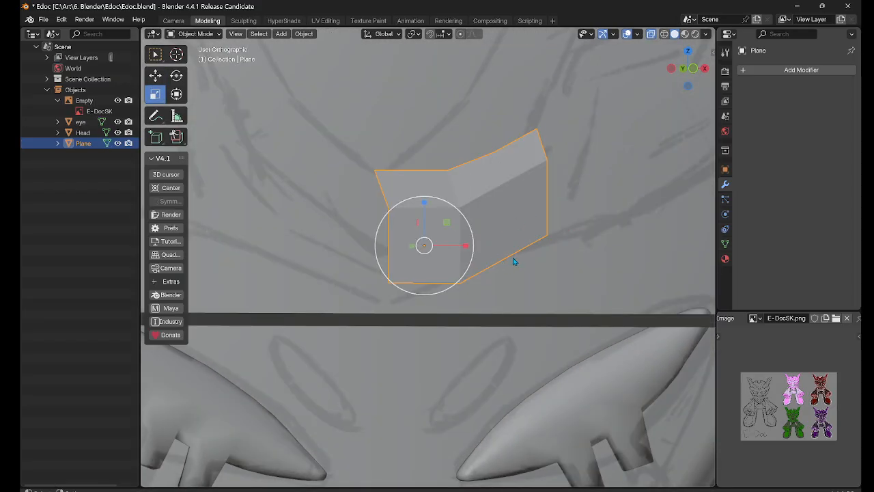
# Step: Squash the forehead plane vertically in front view and move it about 0.031 m down in Z
pyautogui.scroll(-6, 499, 260)
pyautogui.moveTo(499, 291)
pyautogui.mouseDown(button='middle')
pyautogui.moveTo(343, 311)
pyautogui.moveTo(435, 314)
pyautogui.moveTo(375, 304)
pyautogui.moveTo(546, 253)
pyautogui.moveTo(508, 282)
pyautogui.mouseUp(button='middle')
pyautogui.scroll(4, 434, 314)
pyautogui.scroll(-3, 508, 295)
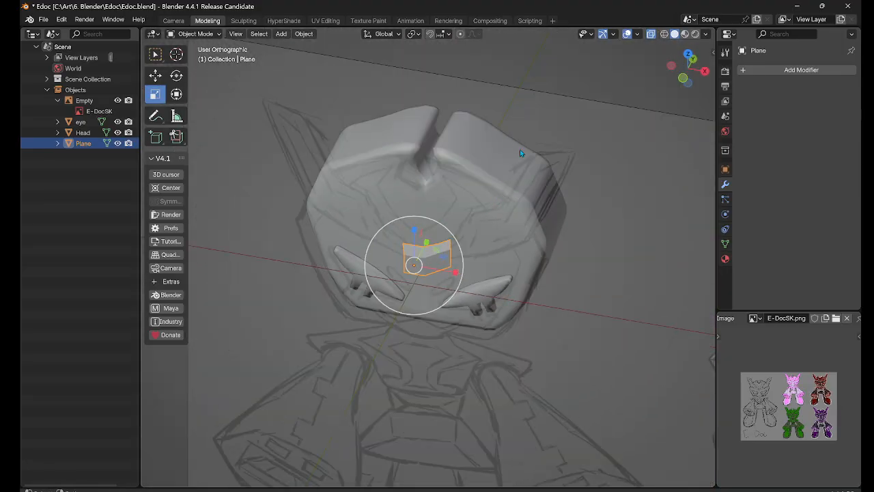
pyautogui.moveTo(500, 311); pyautogui.dragTo(507, 283, button='middle')
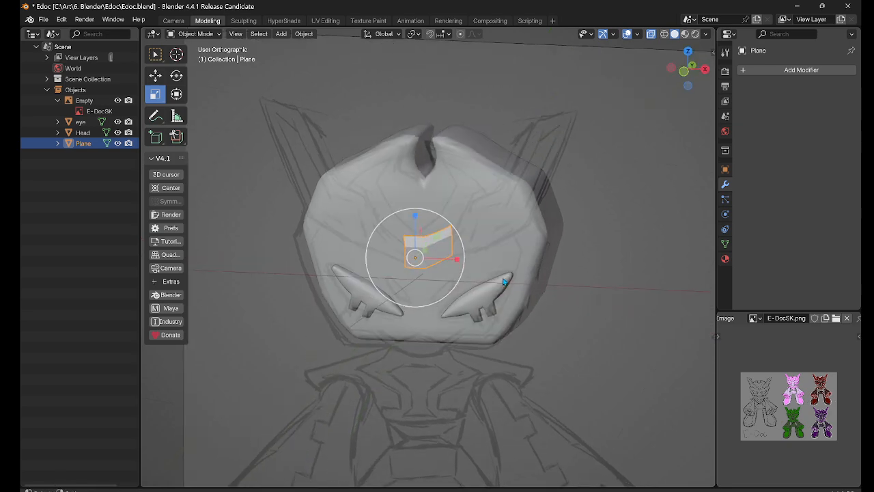
pyautogui.press('`')
pyautogui.click(433, 232)
pyautogui.scroll(3, 443, 244)
pyautogui.scroll(2, 463, 249)
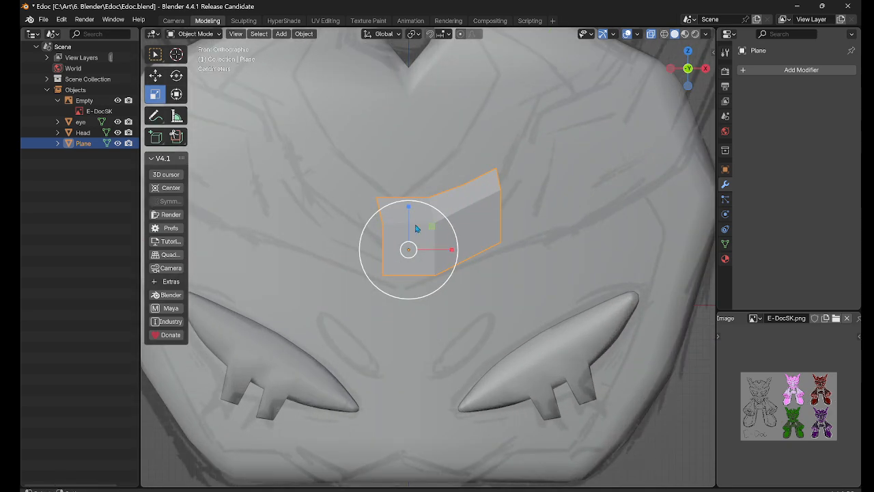
pyautogui.moveTo(408, 210); pyautogui.dragTo(405, 237)
pyautogui.press('w')
pyautogui.scroll(-3, 404, 236)
pyautogui.moveTo(404, 237); pyautogui.dragTo(427, 272, button='middle')
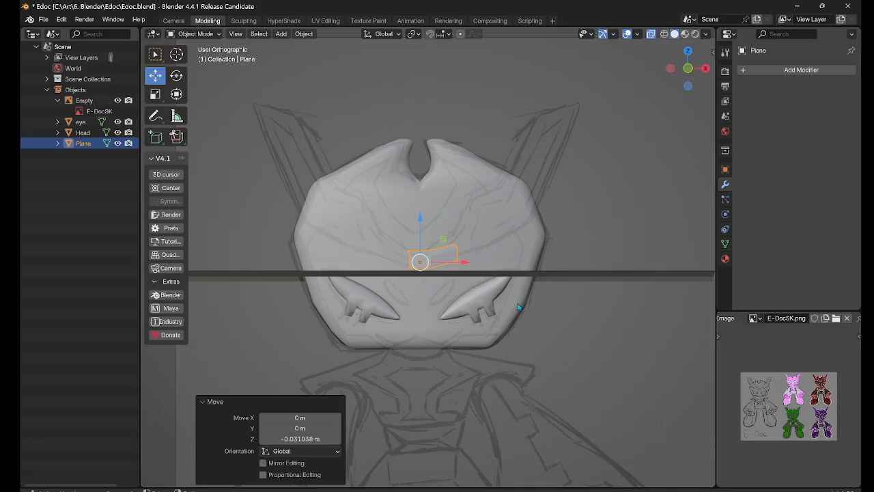
# Step: Reselect the forehead plane and check its placement on the head against the reference sketch
pyautogui.click(501, 288)
pyautogui.click(569, 241)
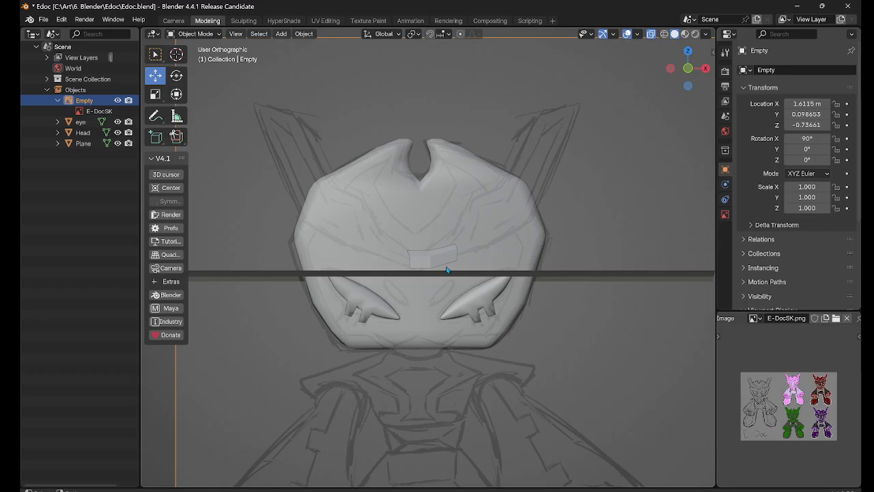
pyautogui.moveTo(445, 267); pyautogui.dragTo(460, 255, button='middle')
pyautogui.click(460, 254)
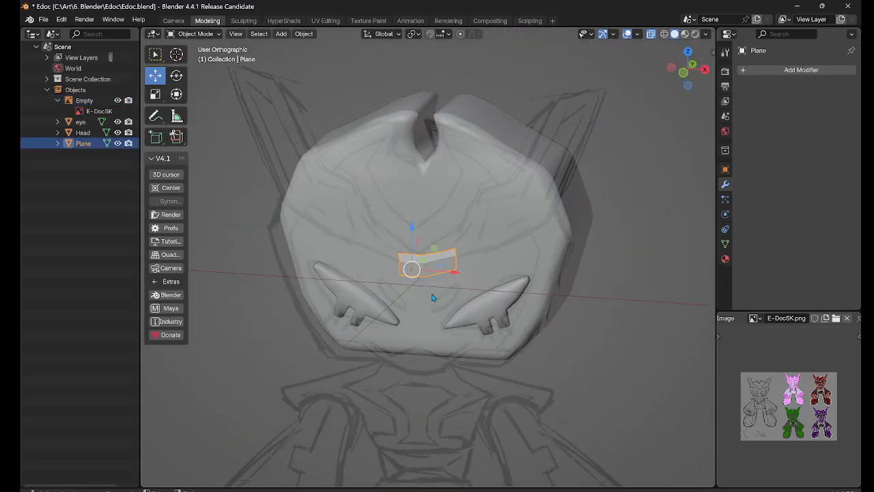
pyautogui.scroll(4, 440, 271)
pyautogui.scroll(-6, 440, 271)
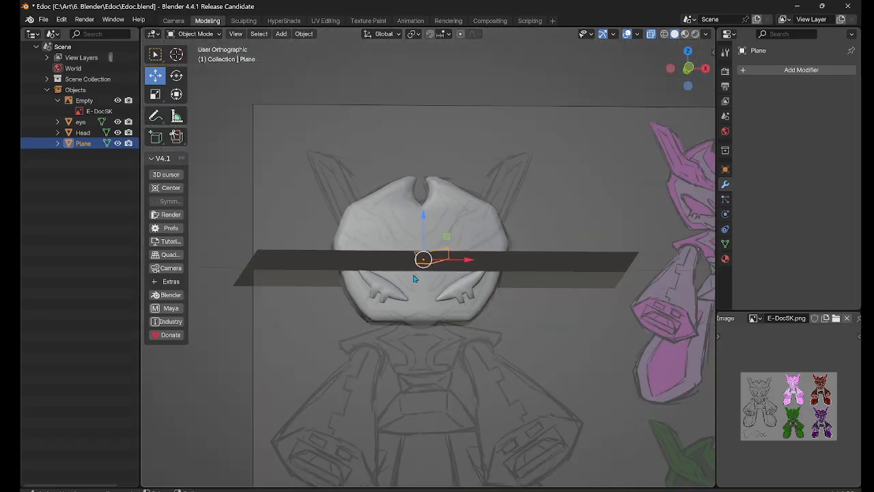
pyautogui.moveTo(413, 278); pyautogui.dragTo(414, 269, button='middle')
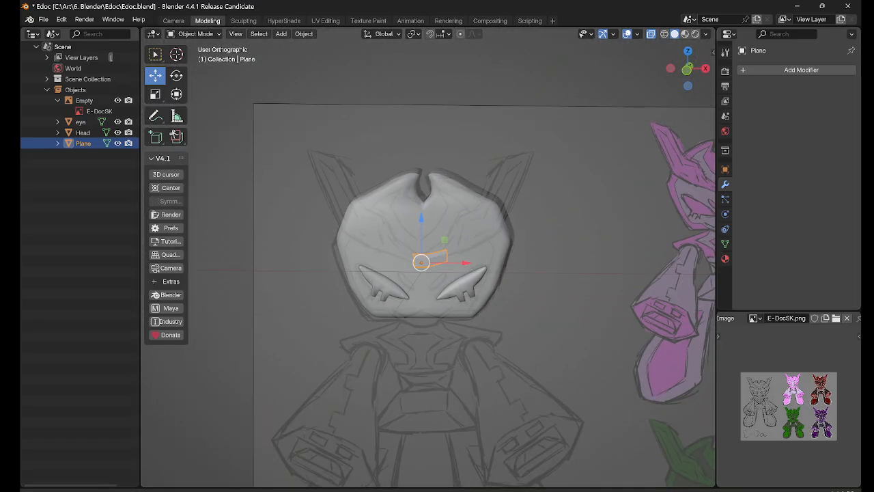
# Step: Switch to the Google Docs tips document and review the Blender notes on inverting selections, adding images, Boolean use and X-ray selection
pyautogui.click(416, 488)
pyautogui.scroll(8, 294, 336)
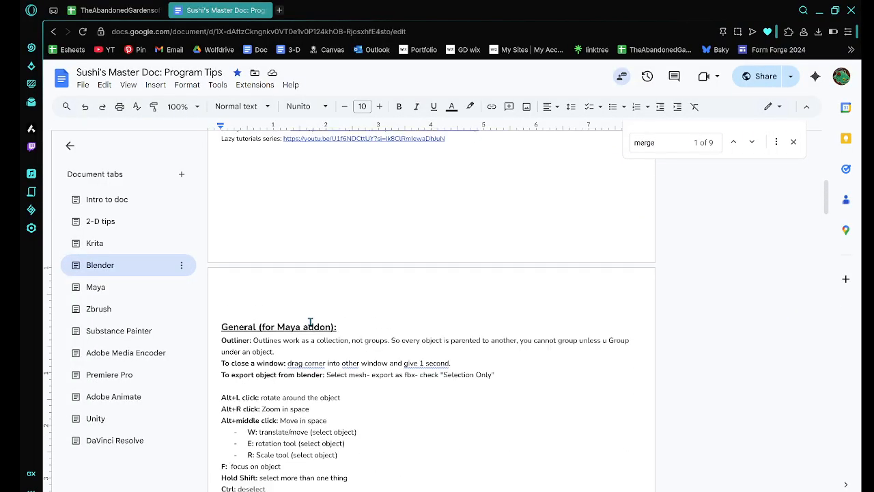
pyautogui.scroll(-10, 310, 322)
pyautogui.scroll(-3, 247, 258)
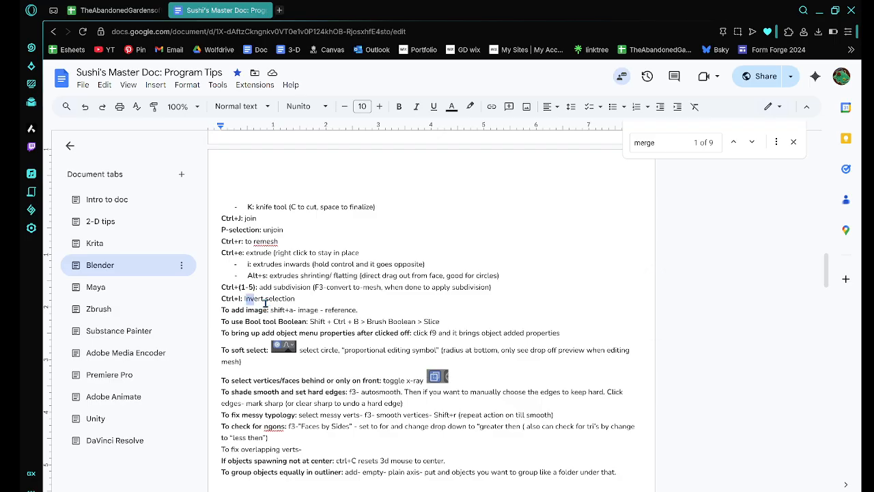
pyautogui.moveTo(244, 298); pyautogui.dragTo(299, 299)
pyautogui.click(316, 310)
pyautogui.click(441, 320)
pyautogui.click(311, 381)
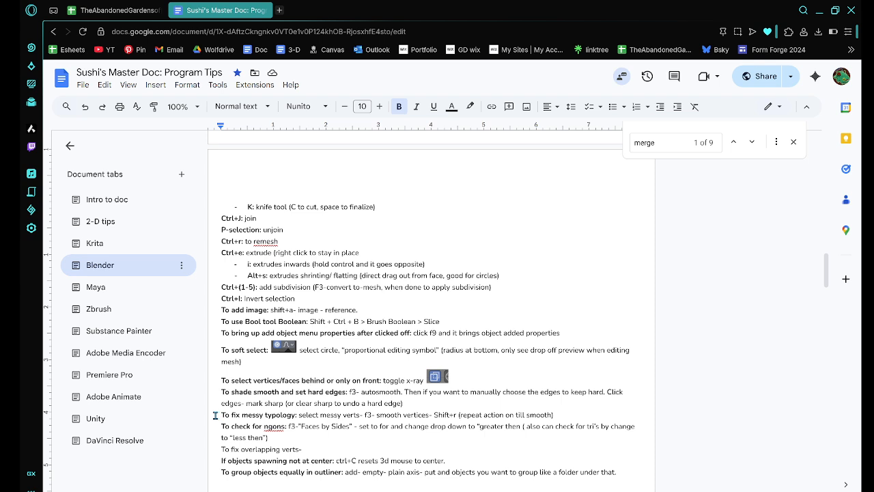
# Step: Review the notes on fixing messy topology, checking for n-gons, adding images and applying subdivision, and return to Blender
pyautogui.moveTo(219, 415); pyautogui.dragTo(554, 415)
pyautogui.click(300, 449)
pyautogui.moveTo(287, 427); pyautogui.dragTo(360, 430)
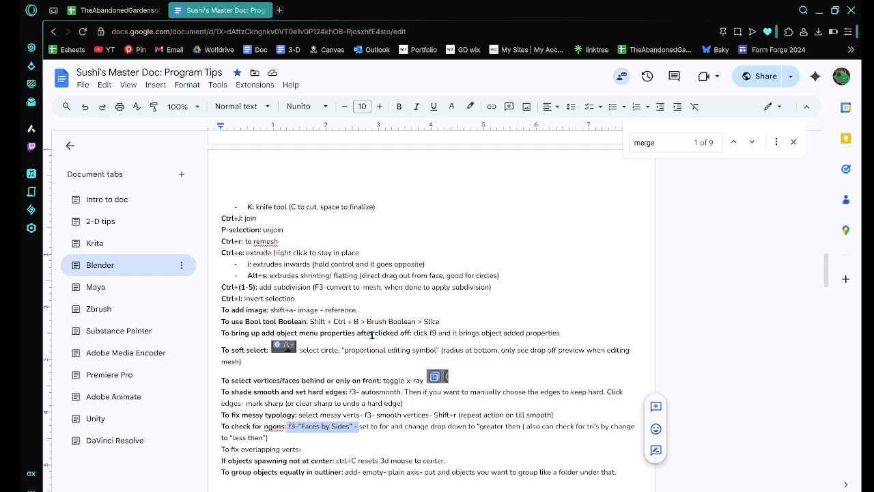
pyautogui.moveTo(221, 309); pyautogui.dragTo(390, 311)
pyautogui.click(248, 267)
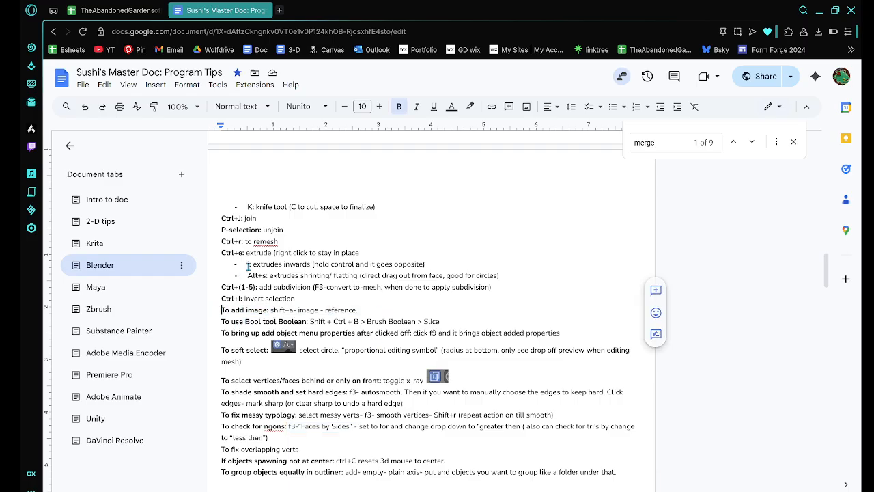
pyautogui.moveTo(259, 287); pyautogui.dragTo(502, 291)
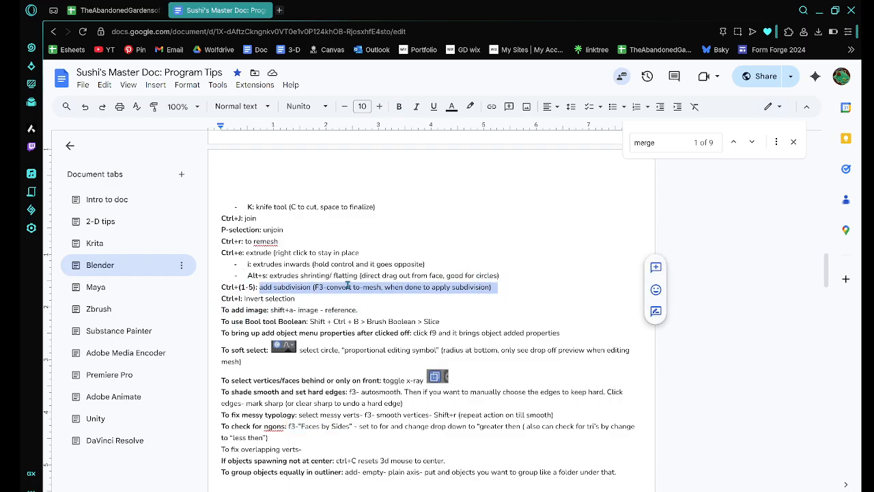
pyautogui.click(218, 287)
pyautogui.moveTo(217, 287); pyautogui.dragTo(523, 289)
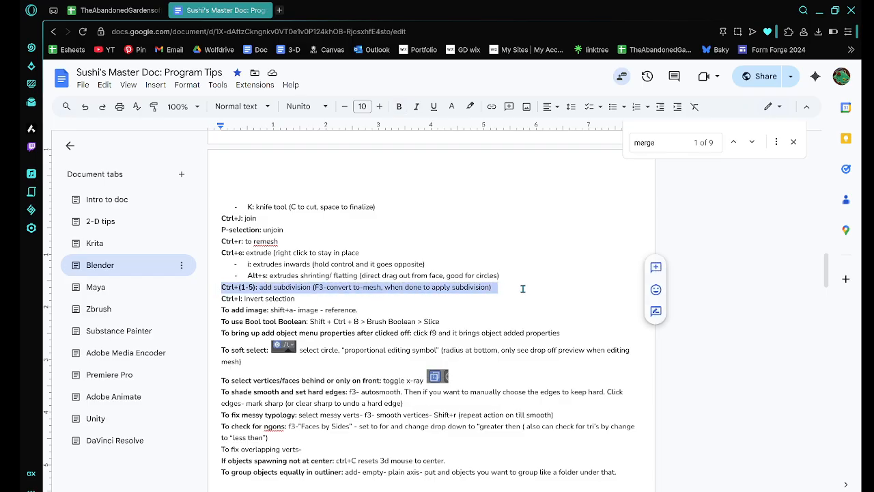
pyautogui.click(523, 288)
pyautogui.scroll(1, 295, 258)
pyautogui.scroll(-5, 251, 314)
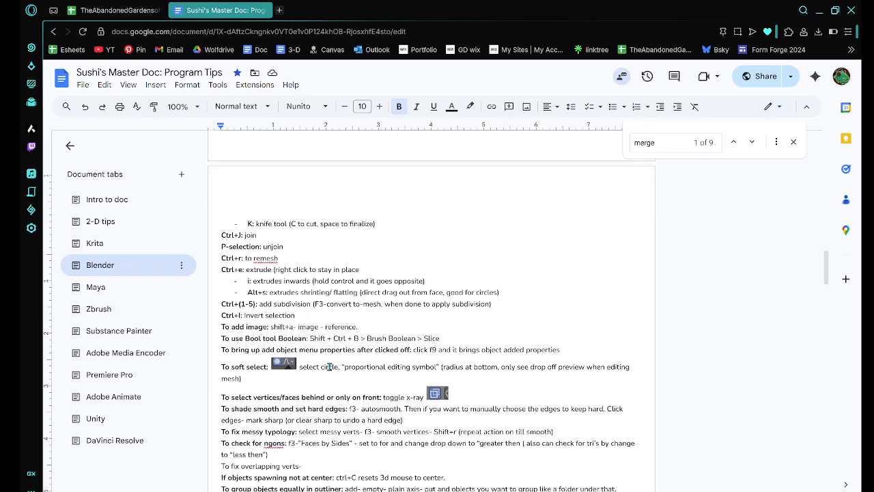
pyautogui.click(407, 294)
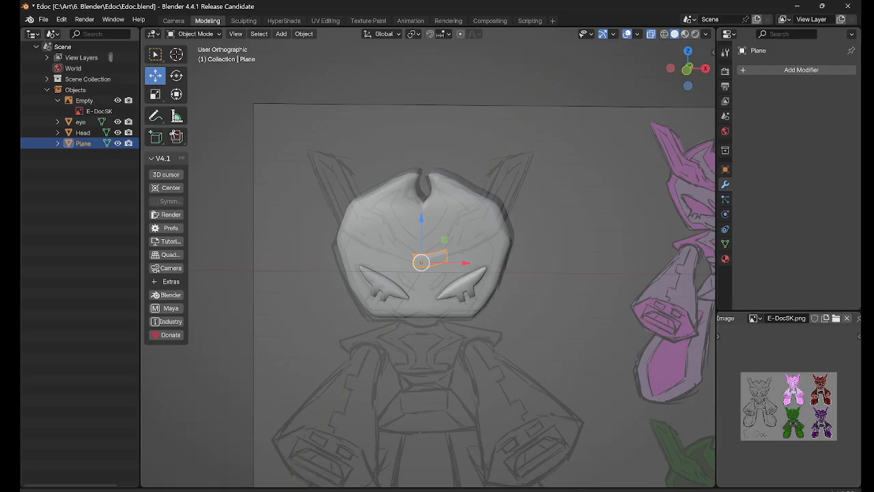
# Step: Deselect the forehead plane and save the Edoc.blend file
pyautogui.moveTo(408, 228); pyautogui.dragTo(281, 90)
pyautogui.click(303, 98)
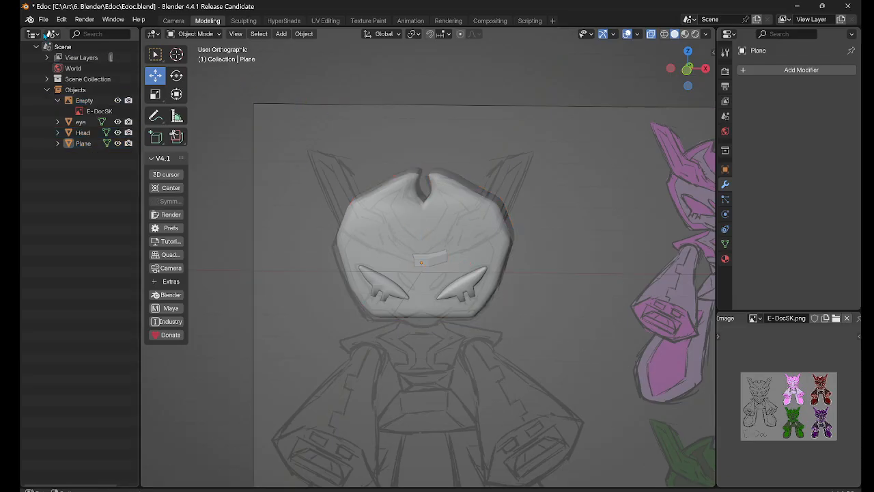
pyautogui.click(43, 19)
pyautogui.click(54, 92)
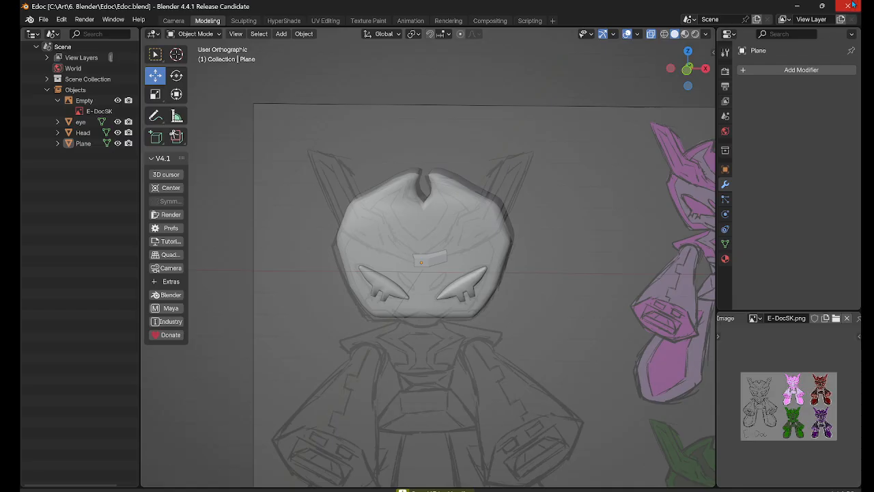
# Step: Check the forehead plane on the character, and select the Head object and expand its outliner entry
pyautogui.scroll(-4, 469, 246)
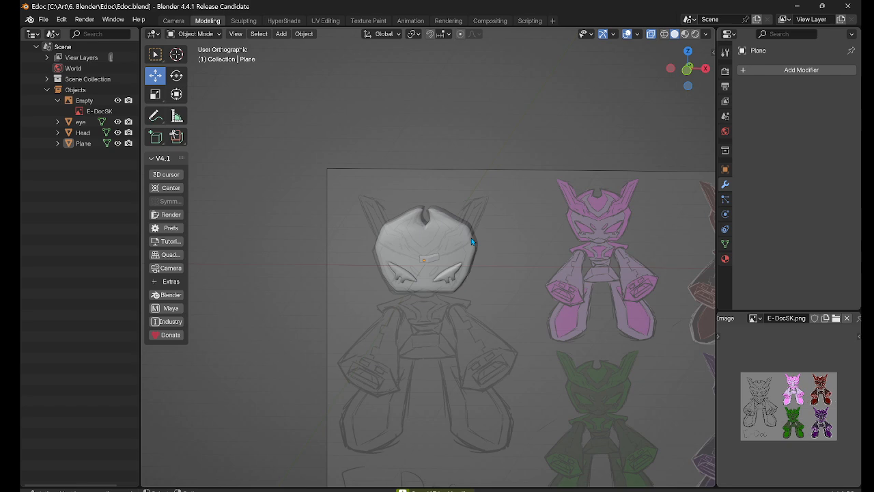
pyautogui.moveTo(471, 238)
pyautogui.mouseDown(button='middle')
pyautogui.moveTo(531, 337)
pyautogui.moveTo(621, 288)
pyautogui.moveTo(421, 255)
pyautogui.moveTo(451, 250)
pyautogui.moveTo(479, 272)
pyautogui.mouseUp(button='middle')
pyautogui.scroll(4, 450, 250)
pyautogui.click(441, 267)
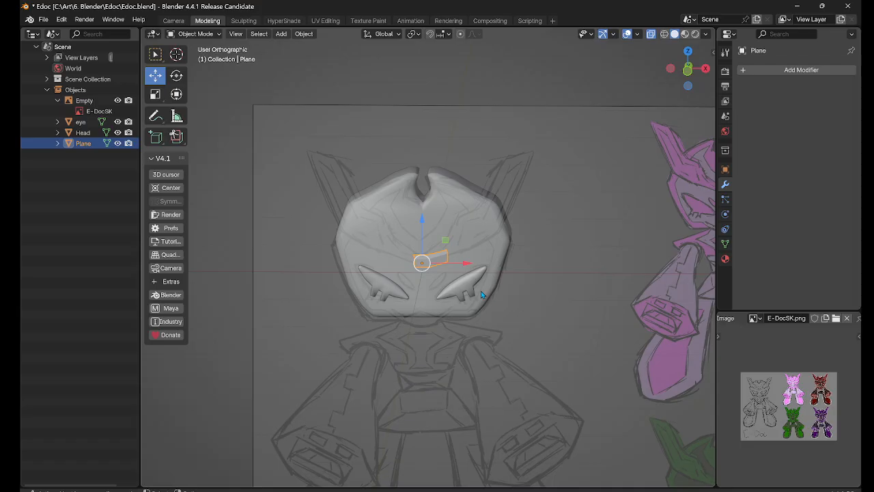
pyautogui.click(86, 135)
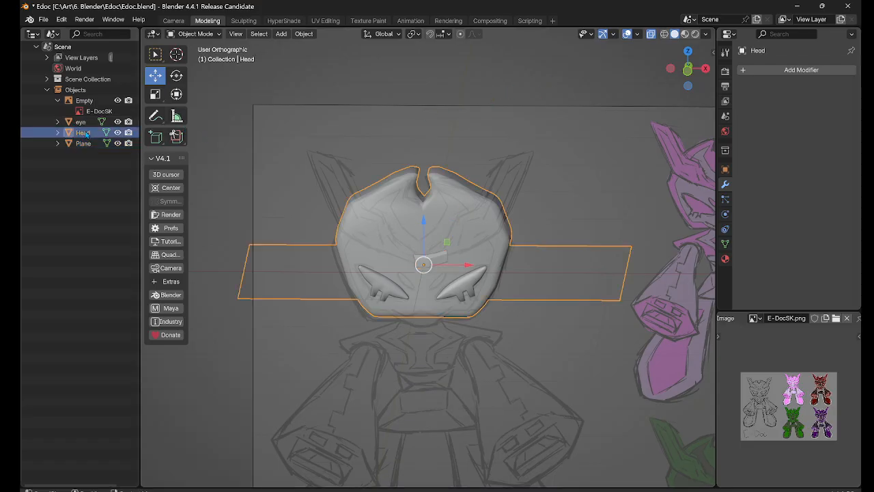
pyautogui.click(57, 133)
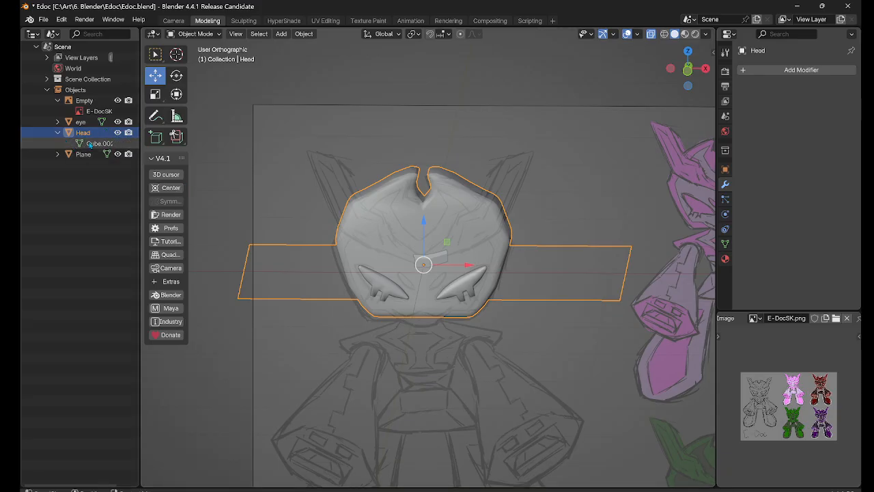
# Step: Inspect the head and reference image obliquely from above, leaving no object selected
pyautogui.click(254, 286)
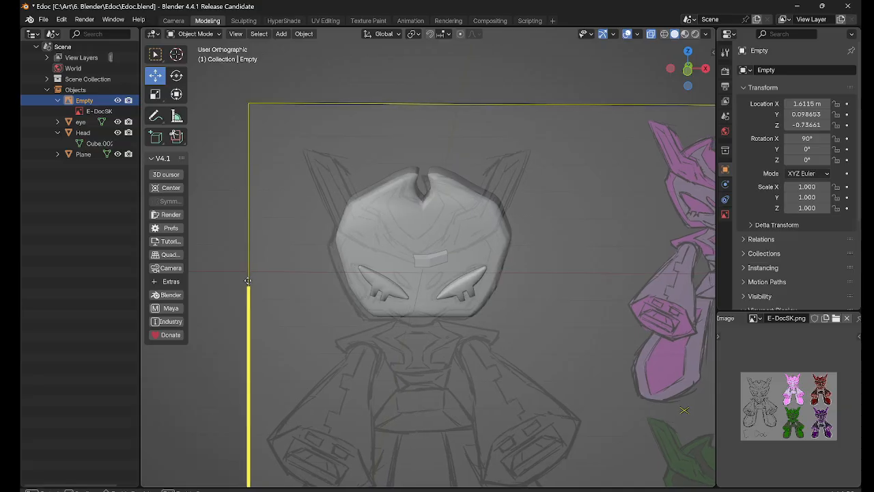
pyautogui.moveTo(252, 283); pyautogui.dragTo(296, 331, button='middle')
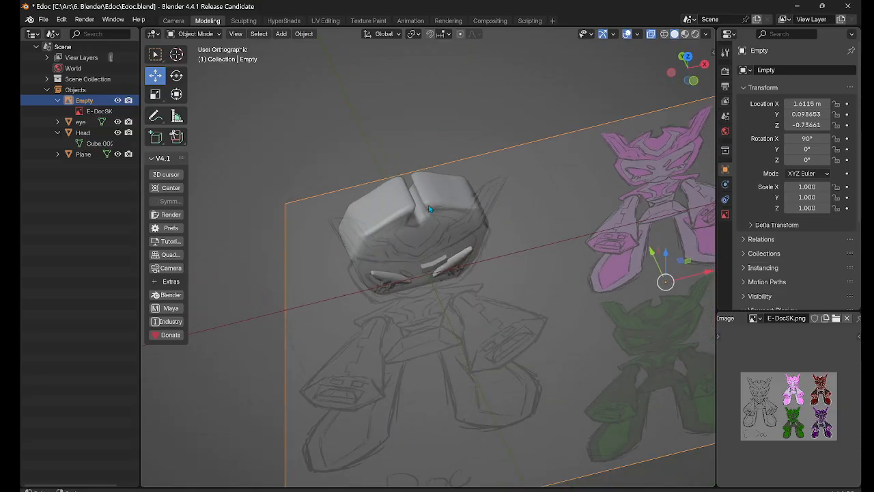
pyautogui.moveTo(430, 209); pyautogui.dragTo(380, 176, button='middle')
pyautogui.click(383, 221)
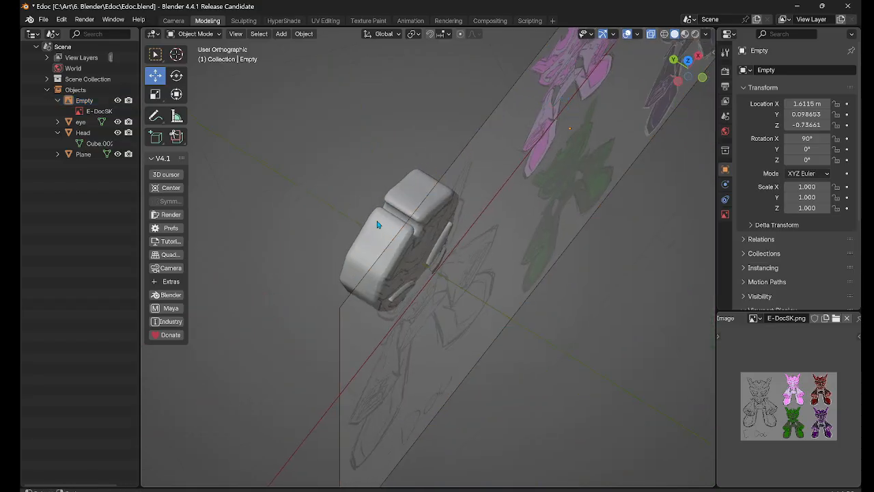
pyautogui.click(236, 267)
pyautogui.click(351, 253)
pyautogui.moveTo(283, 205)
pyautogui.mouseDown()
pyautogui.moveTo(293, 235)
pyautogui.moveTo(290, 219)
pyautogui.mouseUp()
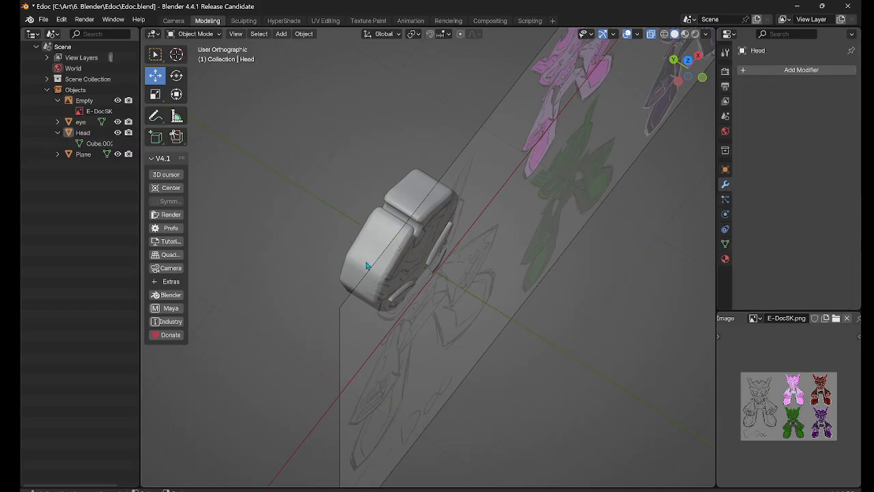
pyautogui.scroll(2, 471, 313)
# Step: Save the current state of the Edoc.blend file
pyautogui.click(46, 19)
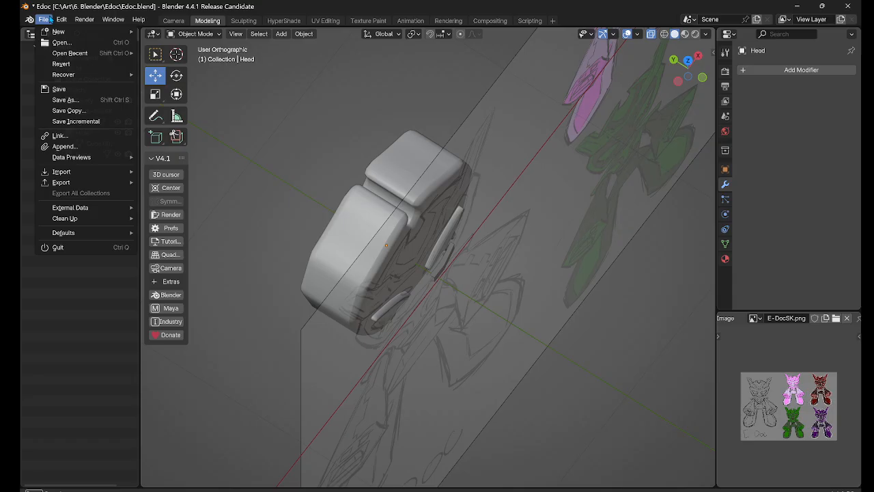
pyautogui.click(50, 19)
pyautogui.click(60, 19)
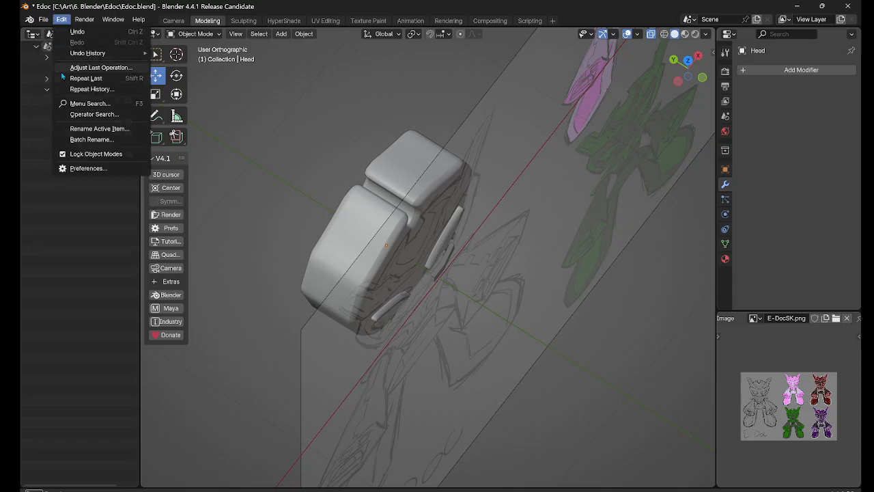
pyautogui.click(45, 20)
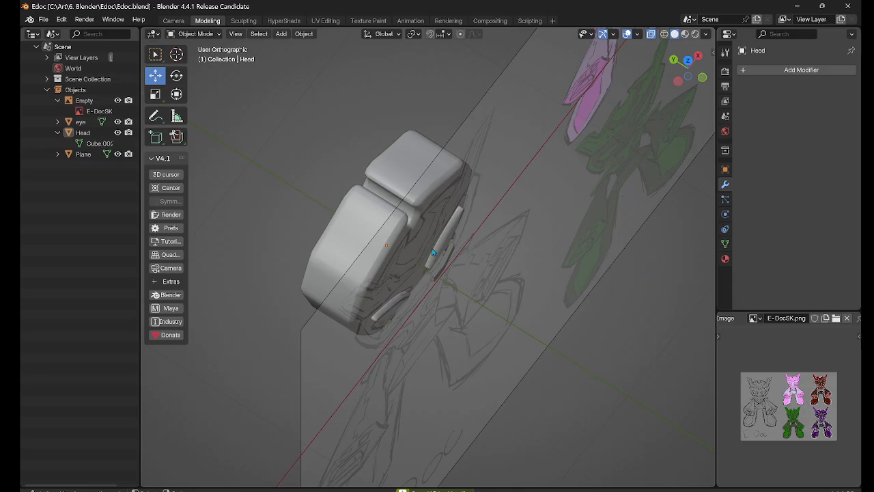
pyautogui.scroll(-5, 544, 305)
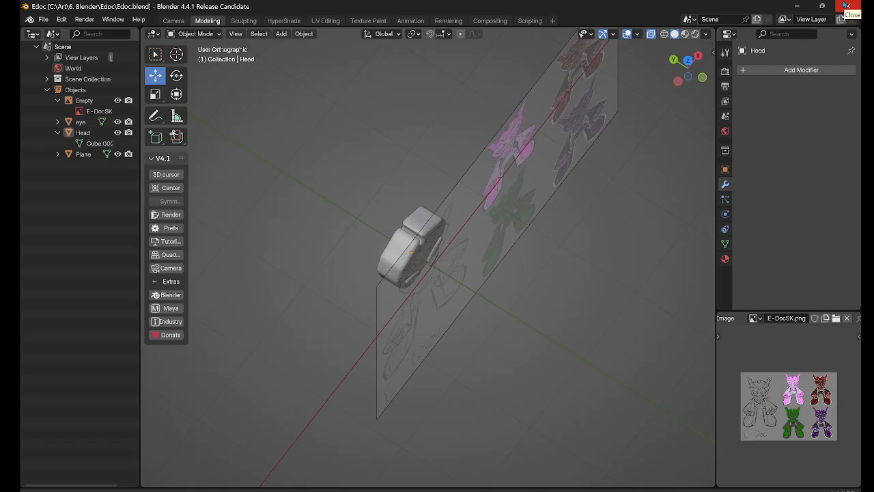
# Step: Switch to the Google Docs tips document, reread the invert selection shortcut note and return to Blender
pyautogui.moveTo(821, 5)
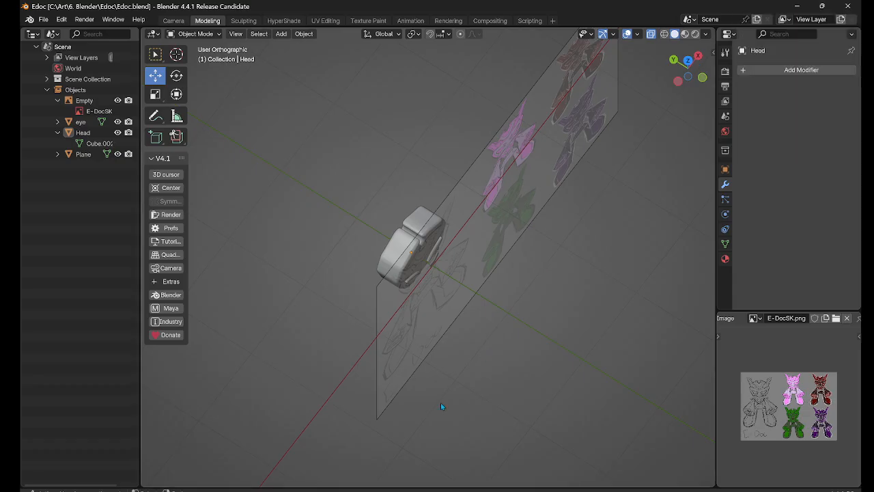
pyautogui.click(417, 491)
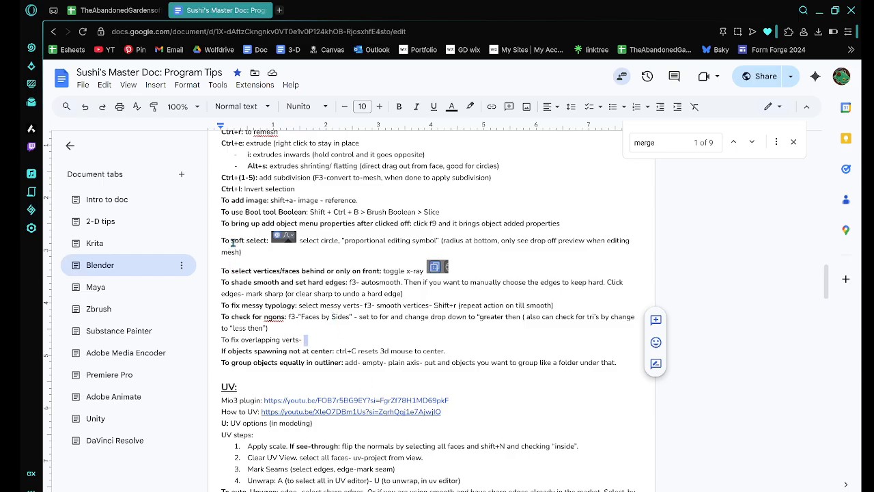
pyautogui.moveTo(233, 189); pyautogui.dragTo(318, 190)
pyautogui.click(314, 190)
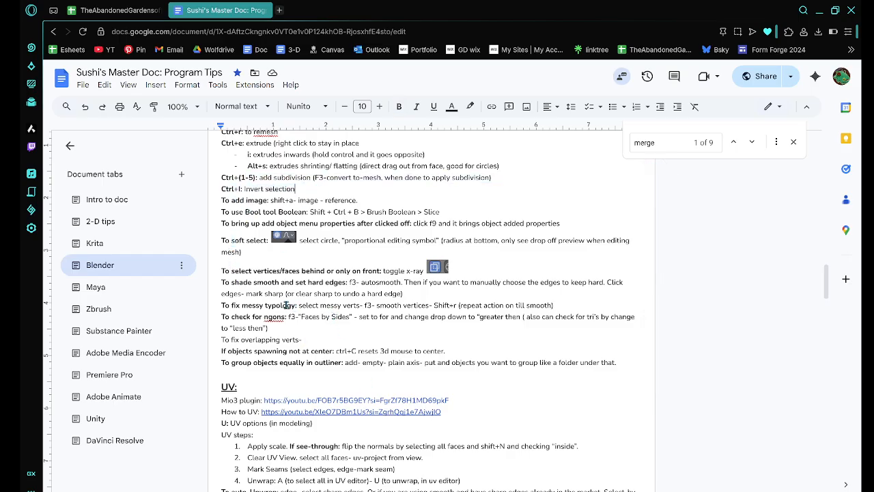
pyautogui.click(819, 9)
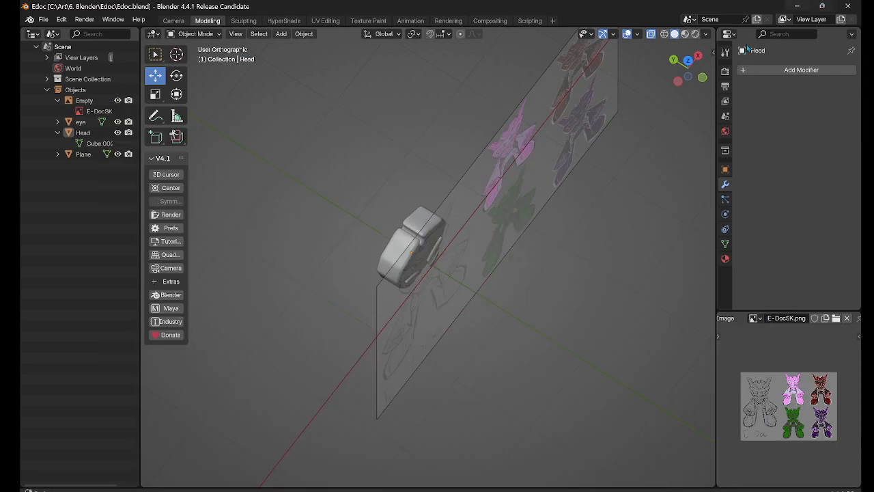
# Step: Select the Head object, save Edoc.blend and close Blender
pyautogui.click(419, 222)
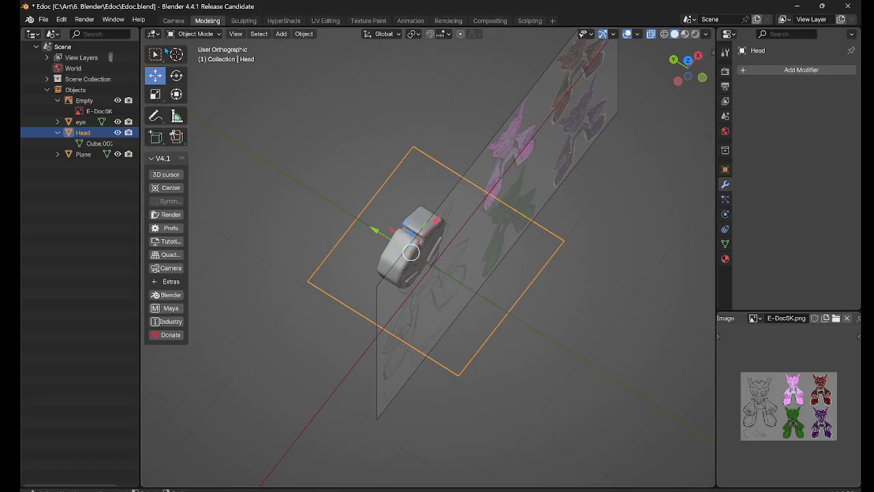
pyautogui.click(43, 19)
pyautogui.click(62, 89)
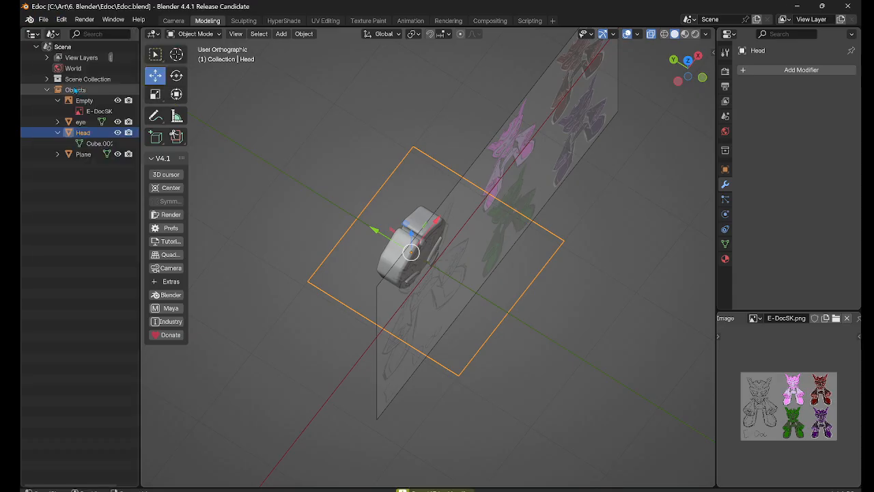
pyautogui.click(859, 5)
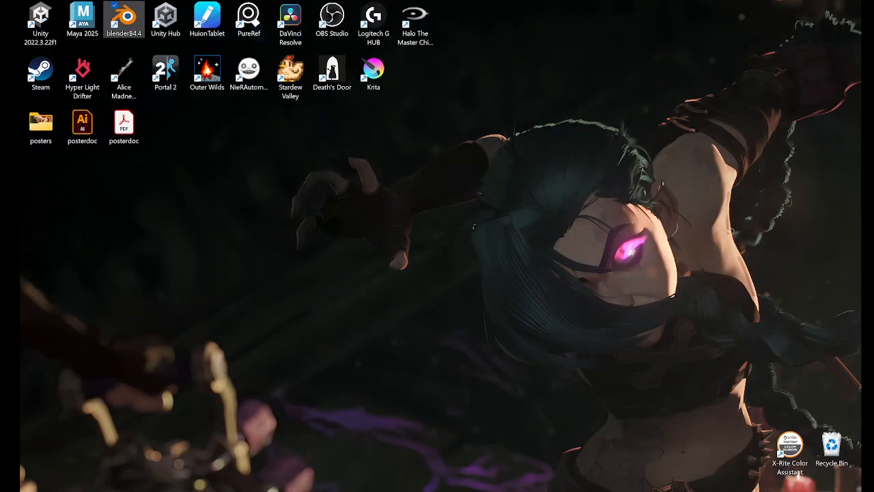
pyautogui.hotkey('alt', 'Tab')
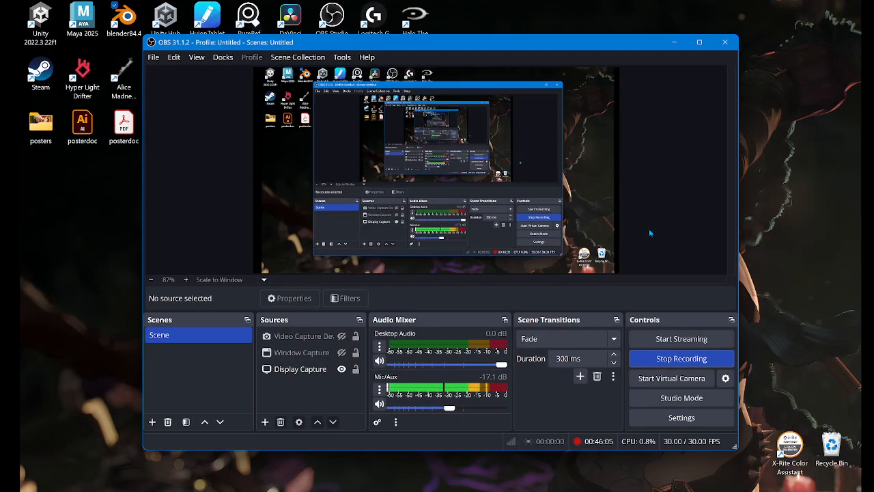